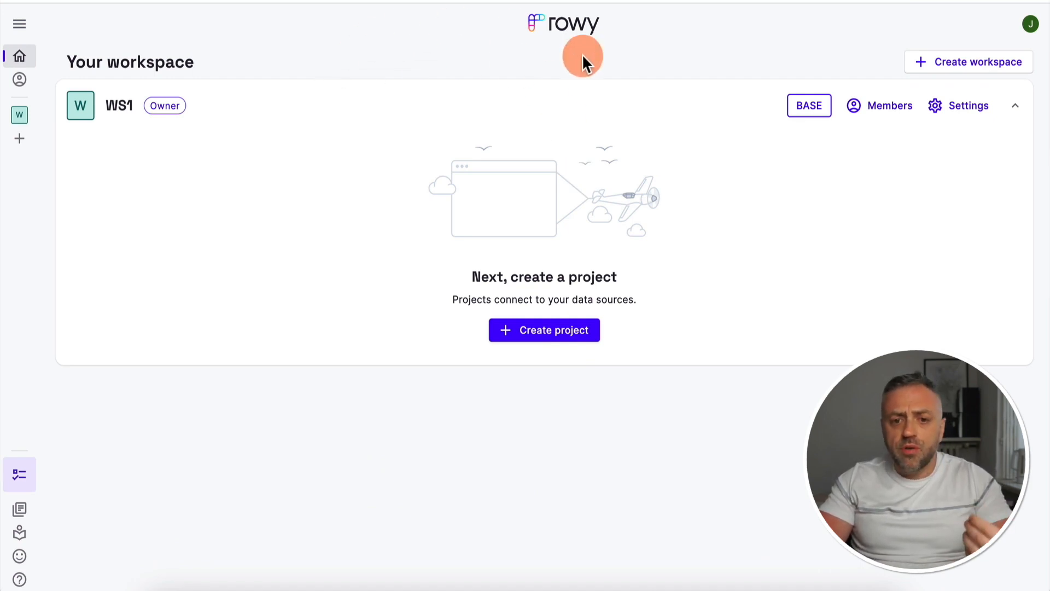
Start a new project in the WS1 workspace, named prj5, with Firebase as its data source
{"action": "left_click", "coordinate": [969, 106]}
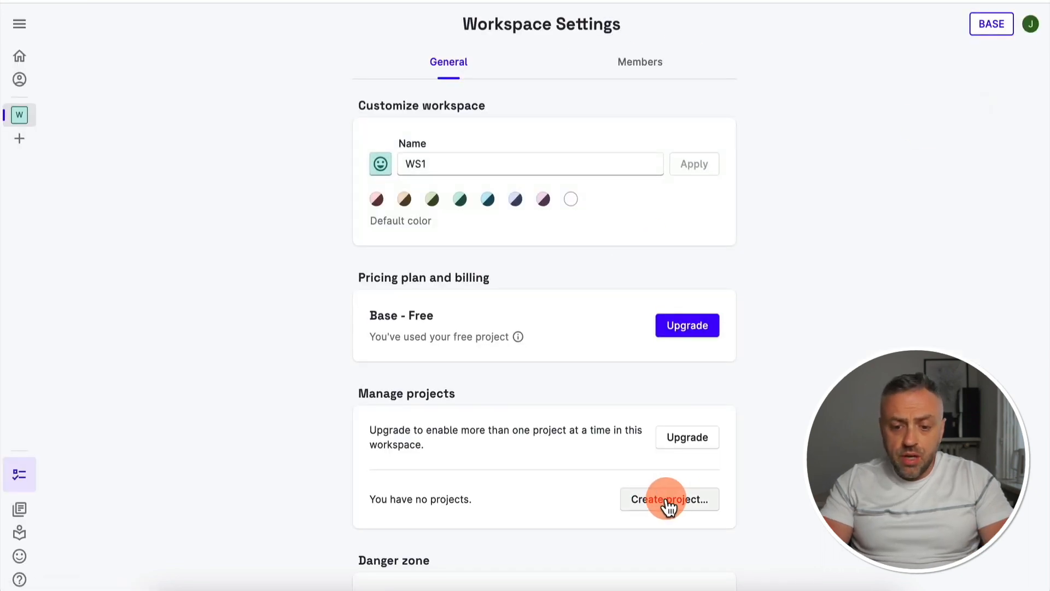
{"action": "left_click", "coordinate": [665, 499]}
{"action": "type", "text": "p"}
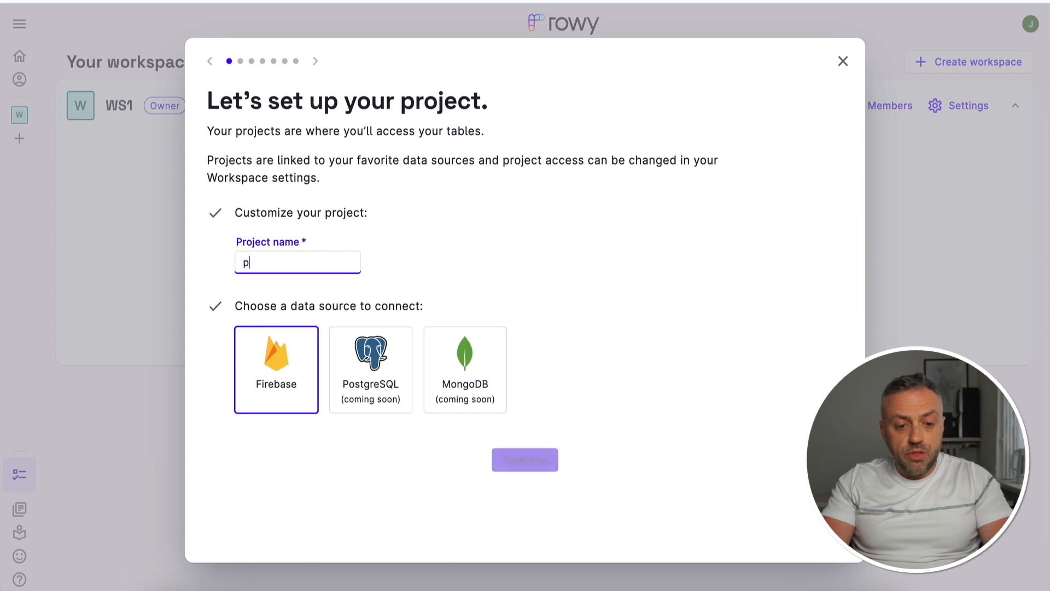
{"action": "type", "text": "rj5"}
{"action": "left_click", "coordinate": [299, 252]}
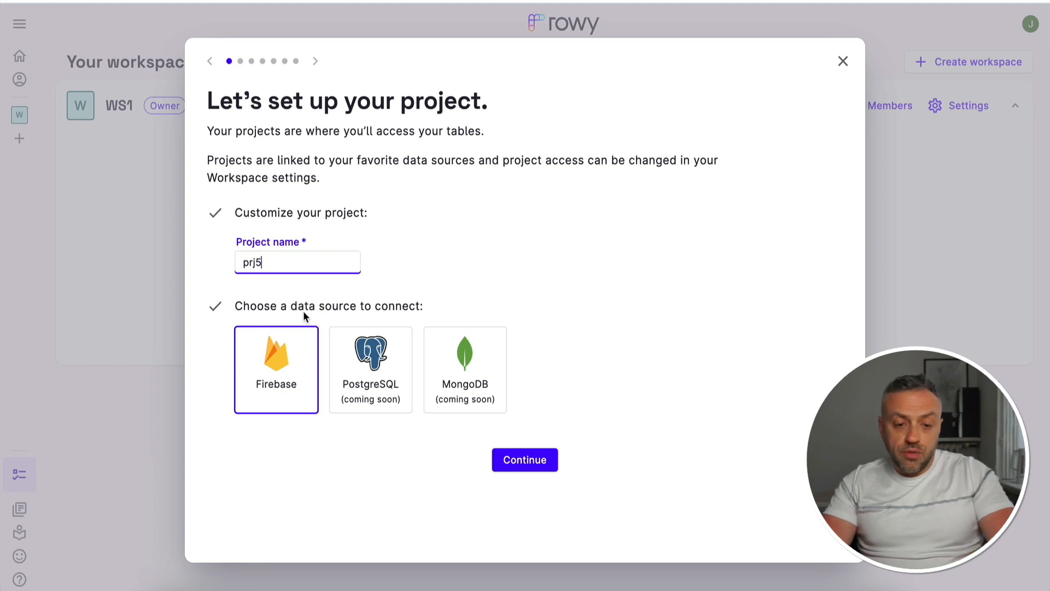
{"action": "left_click", "coordinate": [281, 352]}
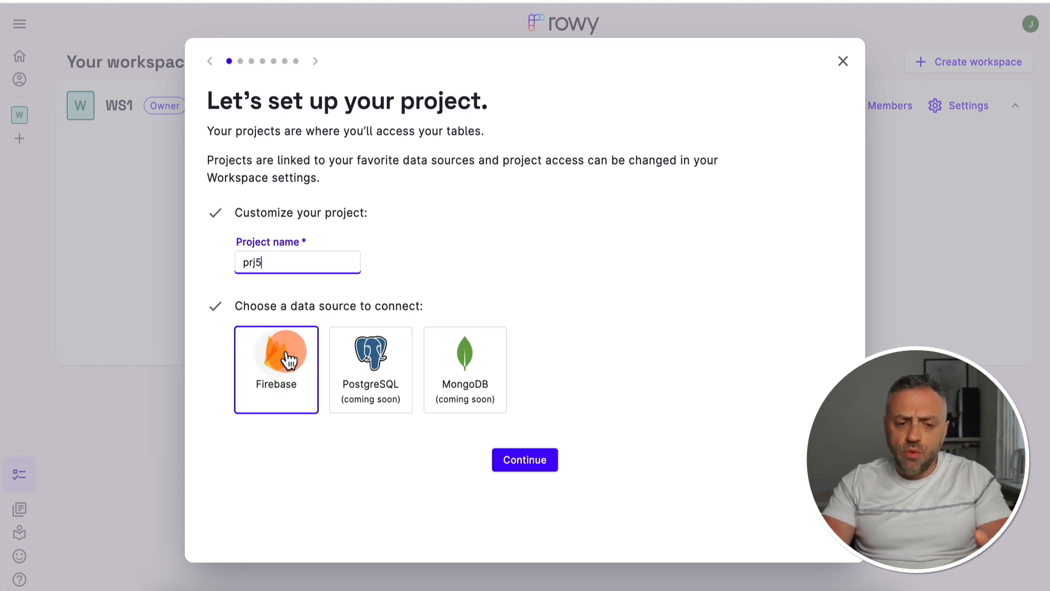
{"action": "left_click", "coordinate": [377, 359]}
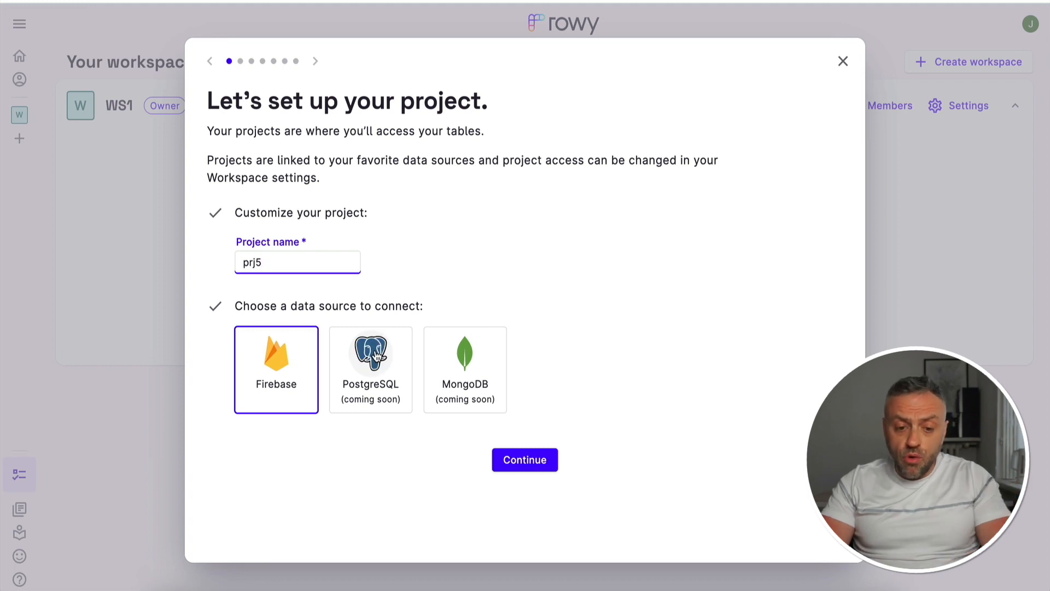
{"action": "left_click", "coordinate": [465, 362]}
{"action": "left_click", "coordinate": [526, 460]}
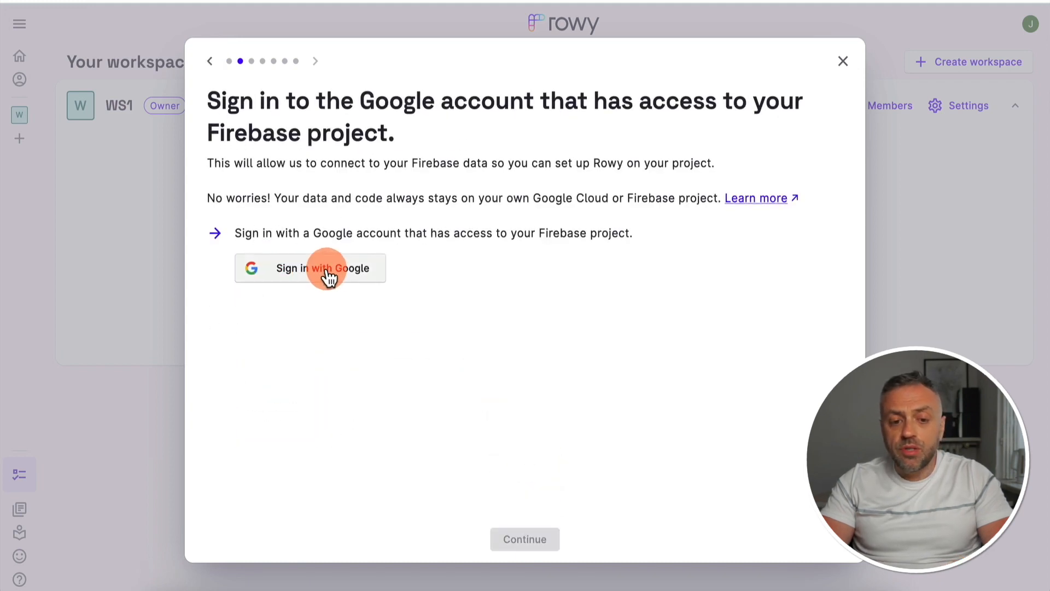
Sign in with the Google account that has Firebase access and proceed to the Firebase project selection
{"action": "left_click", "coordinate": [329, 276]}
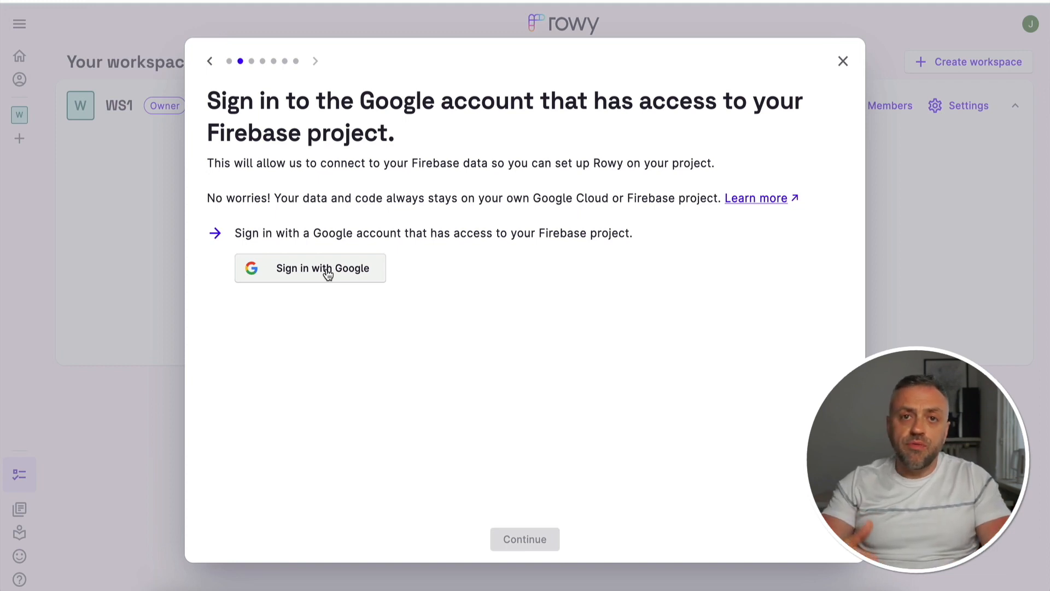
{"action": "left_click", "coordinate": [327, 271]}
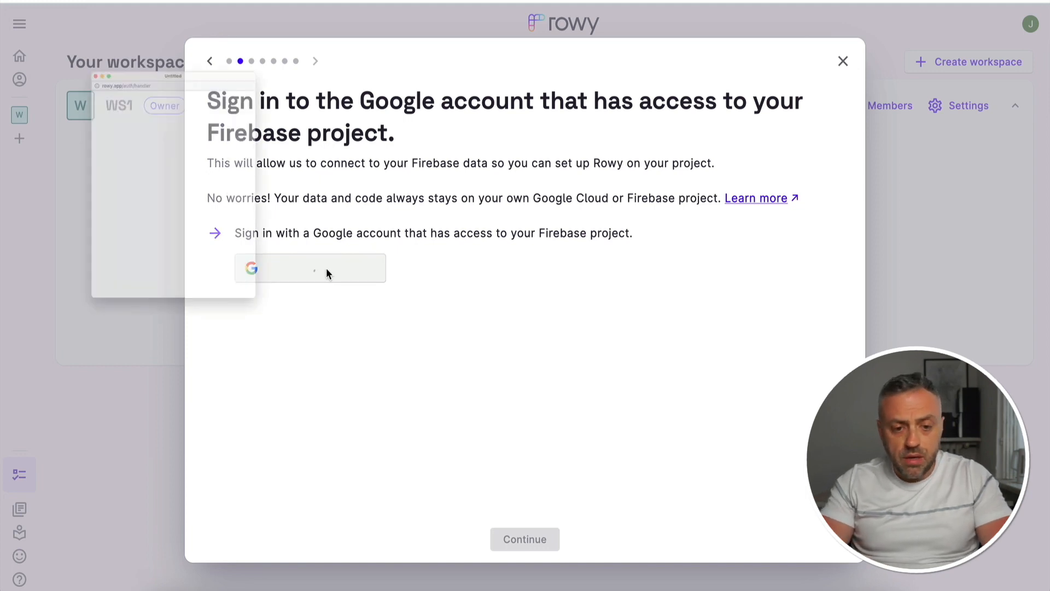
{"action": "left_click", "coordinate": [182, 386]}
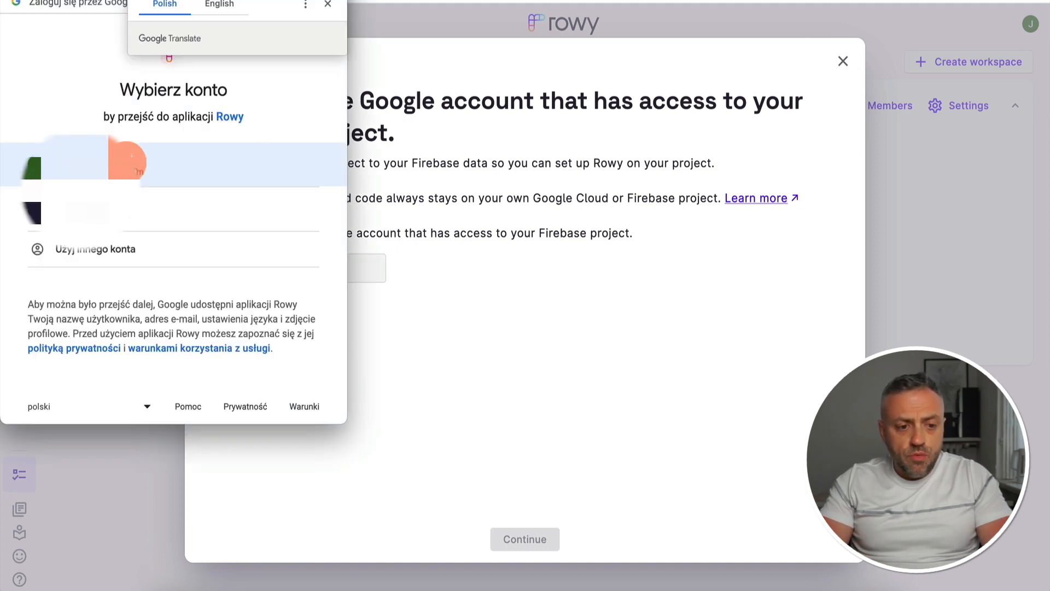
{"action": "left_click", "coordinate": [142, 164]}
{"action": "left_click", "coordinate": [545, 539]}
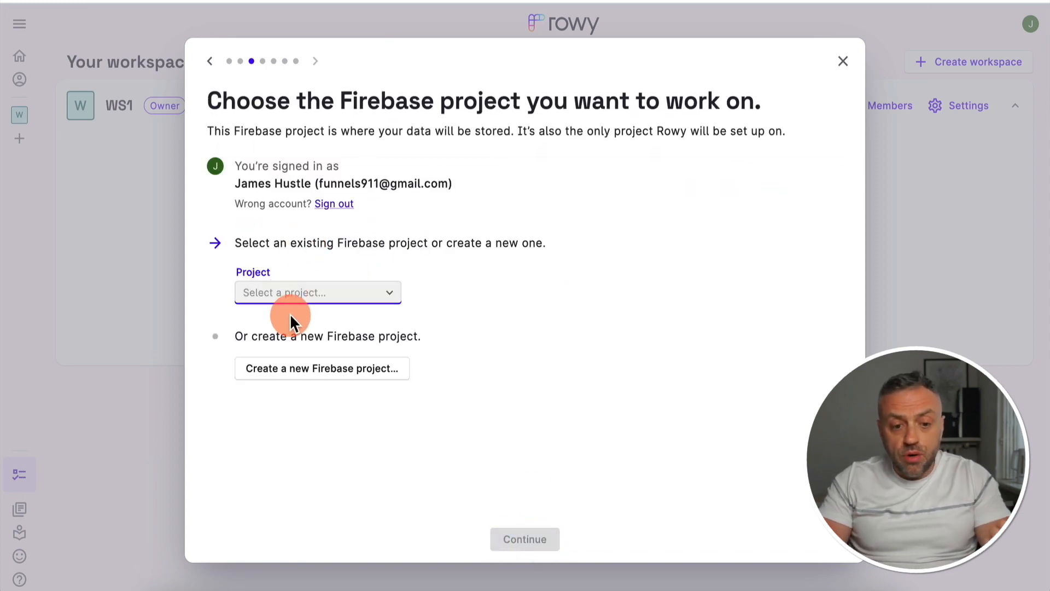
Create a new Firebase project named prj5 in the us-central region and continue to the Firebase services setup
{"action": "left_click", "coordinate": [316, 370]}
{"action": "type", "text": "prj5"}
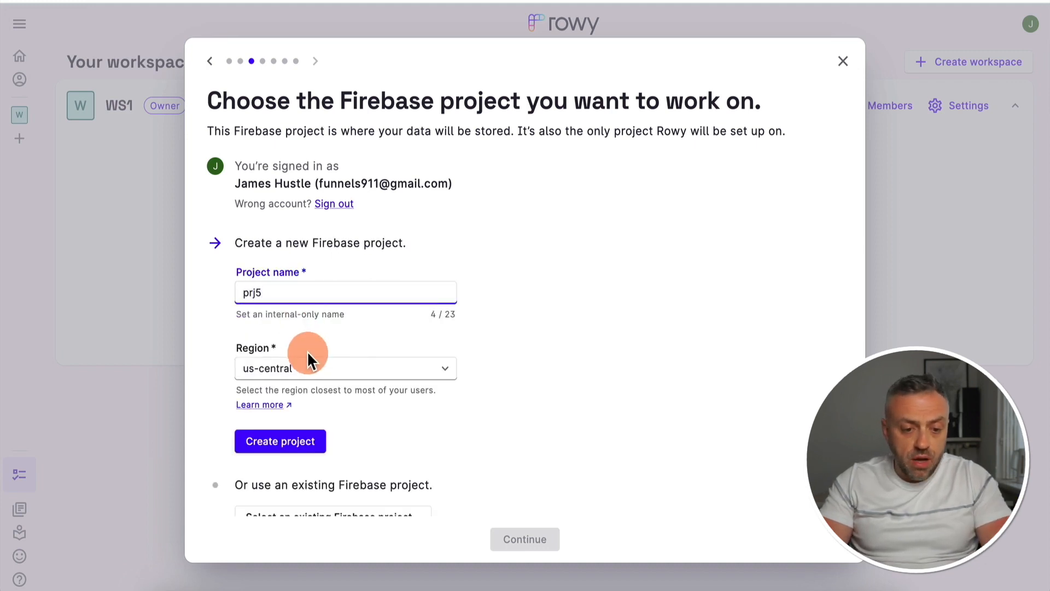
{"action": "scroll", "coordinate": [308, 354], "scroll_direction": "down", "scroll_amount": 1}
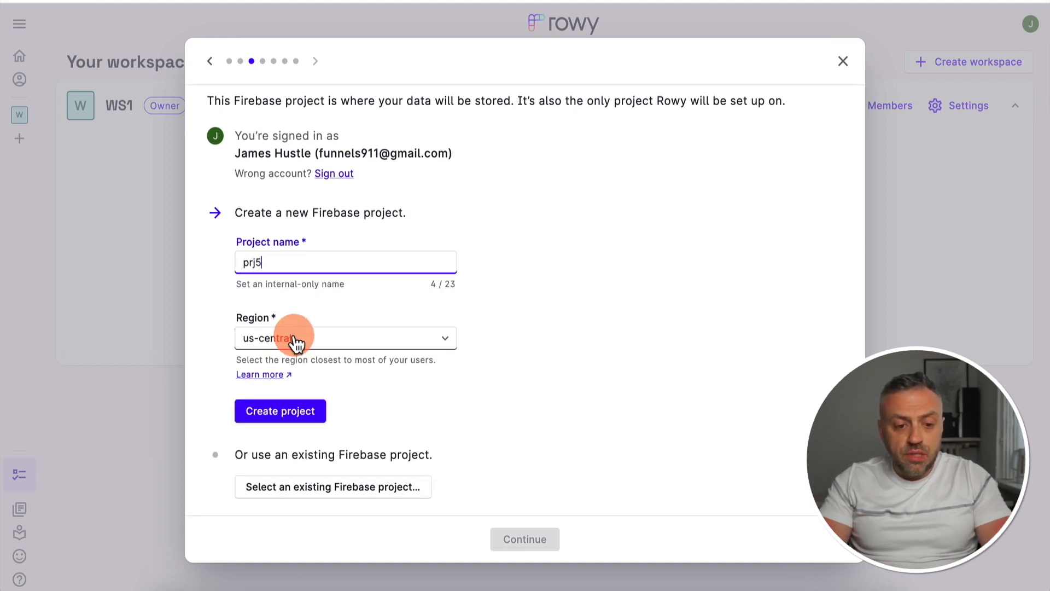
{"action": "left_click", "coordinate": [285, 413]}
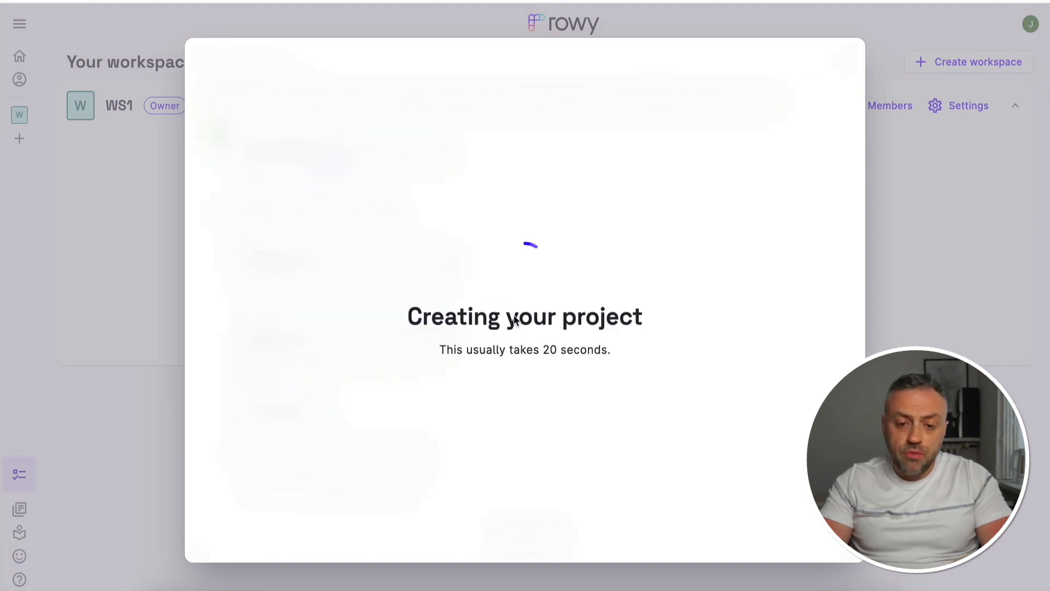
{"action": "left_click", "coordinate": [476, 317]}
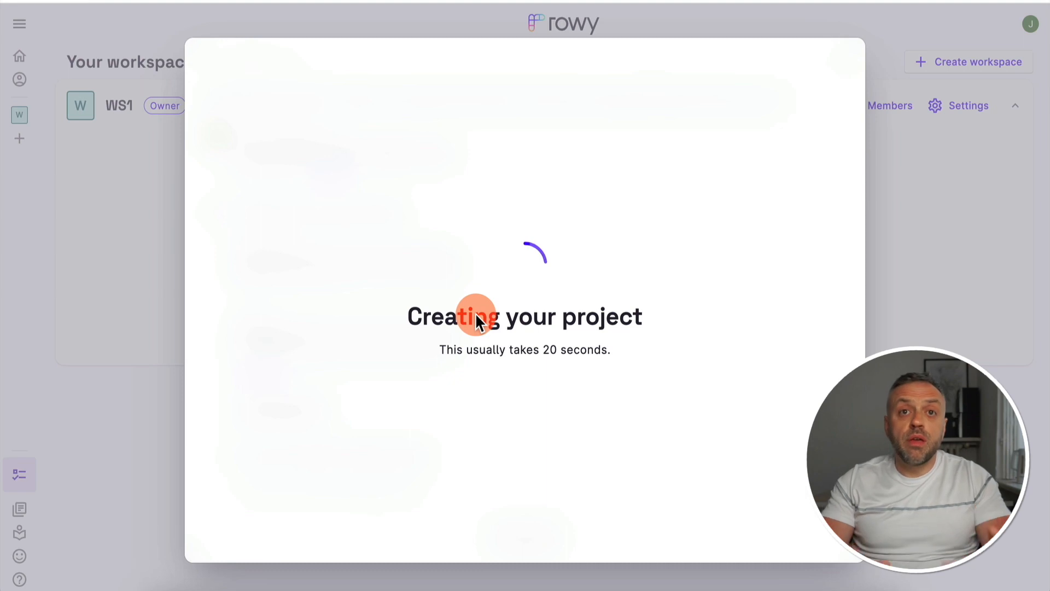
{"action": "left_click", "coordinate": [266, 245]}
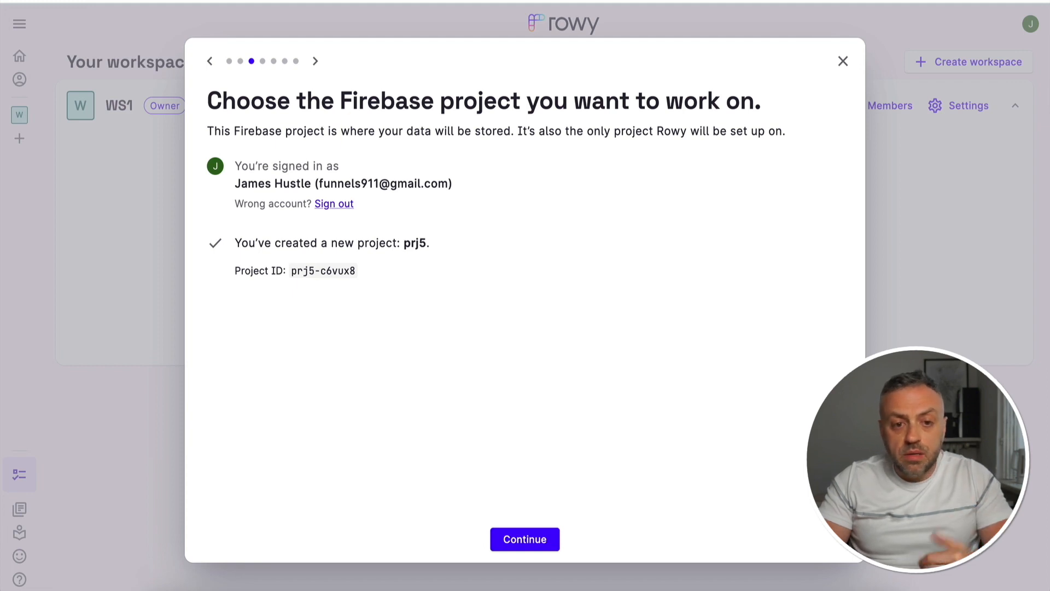
{"action": "left_click", "coordinate": [530, 539]}
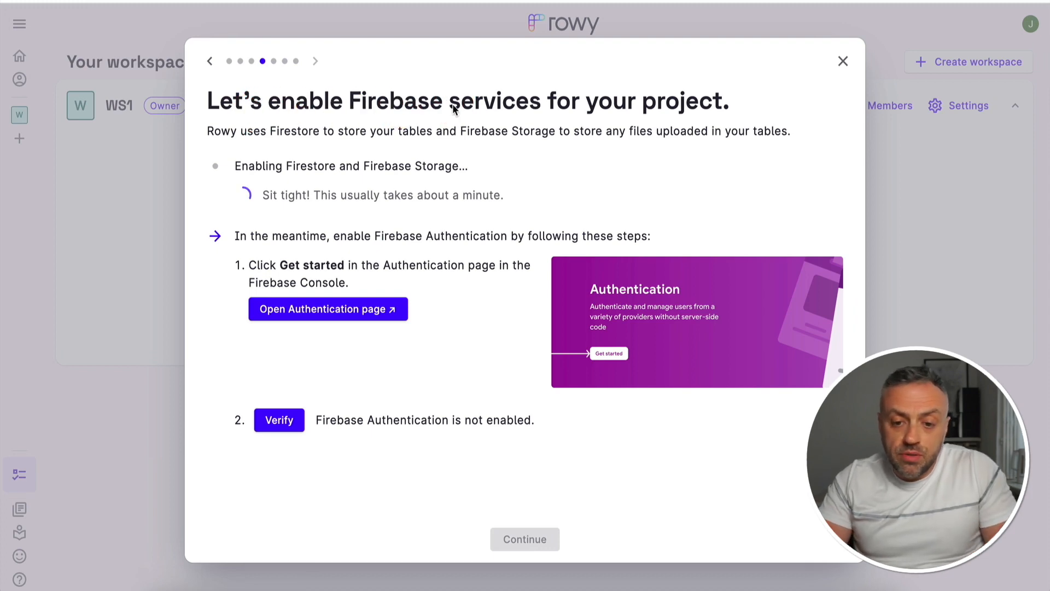
Open the project's Authentication page in the Firebase console and enable Firebase Authentication
{"action": "left_click", "coordinate": [283, 189]}
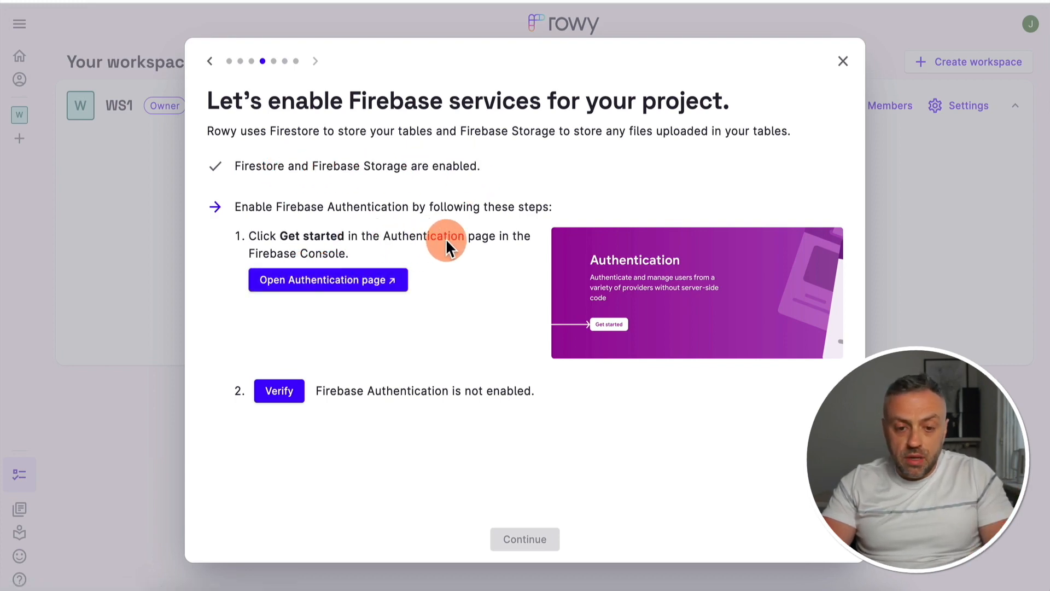
{"action": "left_click", "coordinate": [315, 283]}
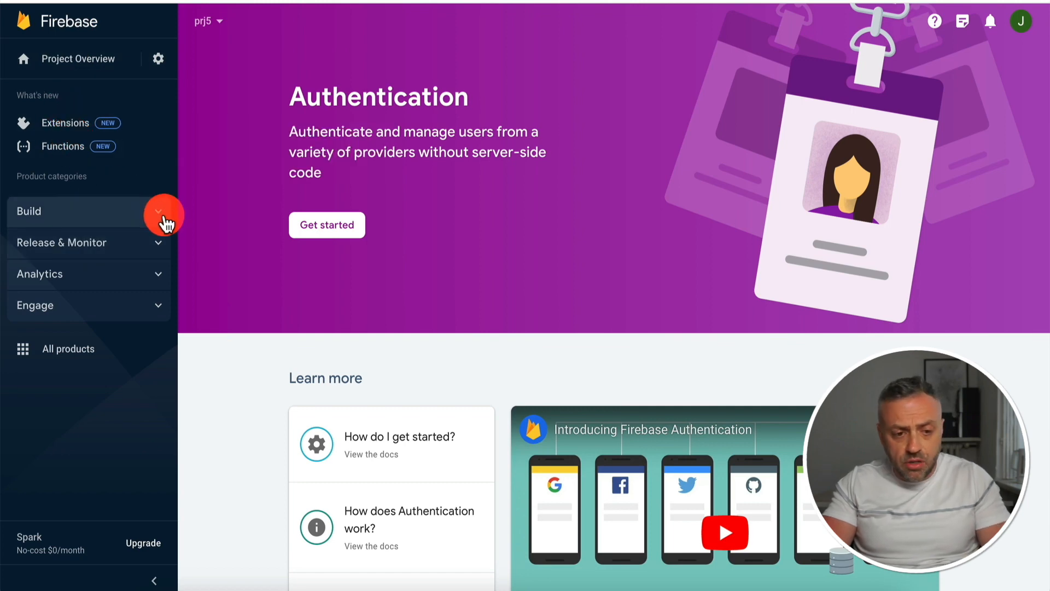
{"action": "left_click", "coordinate": [158, 212]}
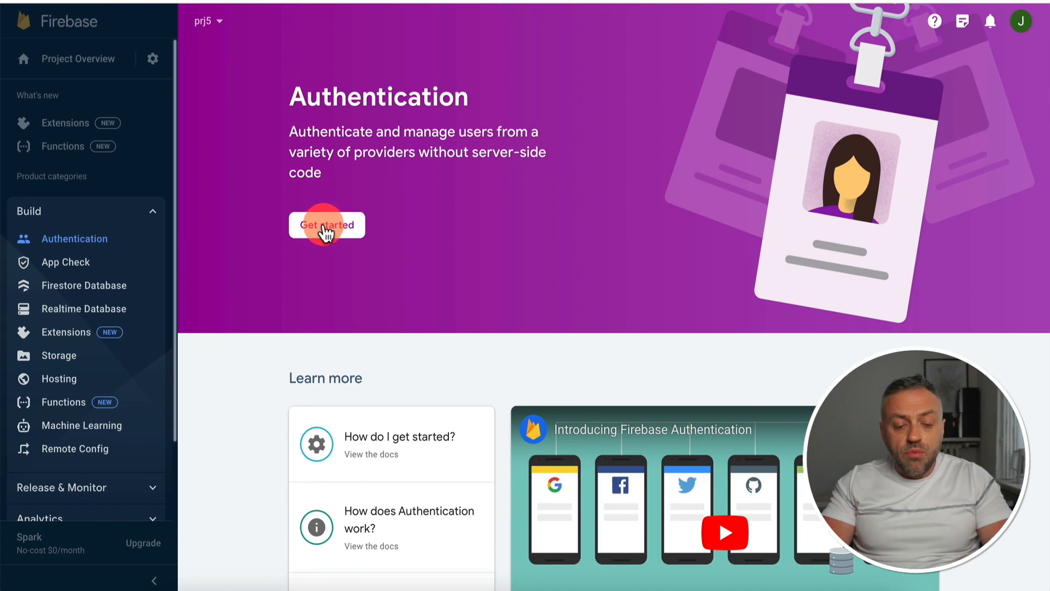
{"action": "left_click", "coordinate": [324, 225]}
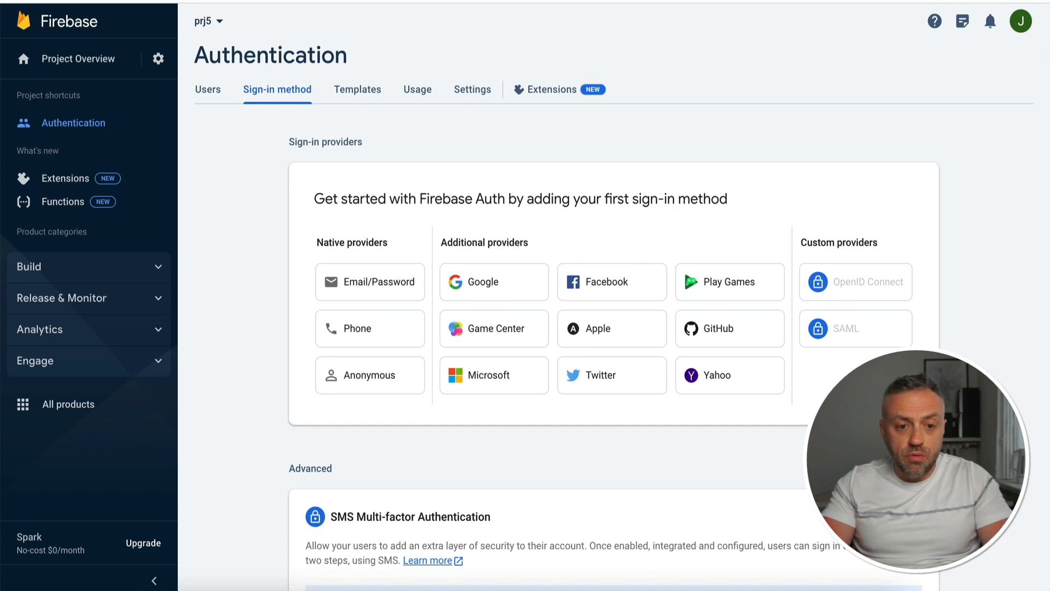
Switch back to Rowy, verify Firebase Authentication and complete the project setup
{"action": "key", "text": "ctrl+shift+Tab"}
{"action": "left_click", "coordinate": [282, 391]}
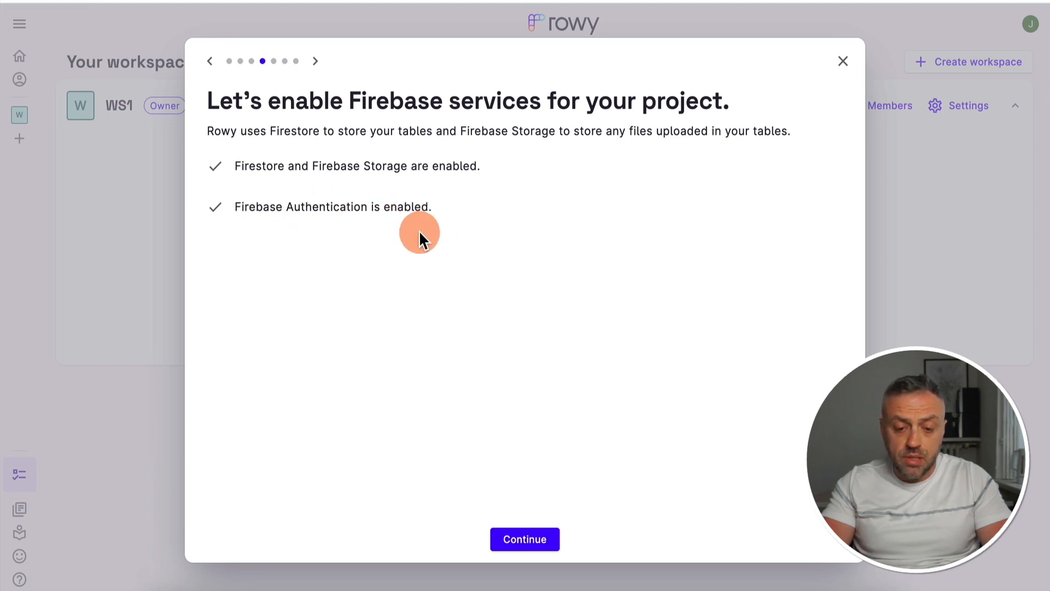
{"action": "left_click", "coordinate": [528, 540]}
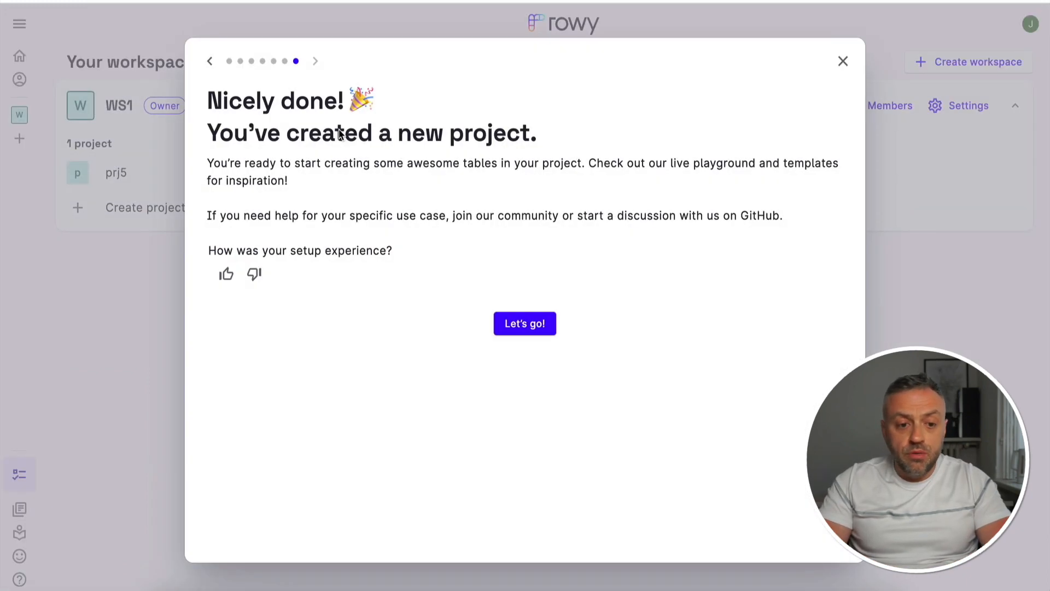
{"action": "left_click", "coordinate": [529, 327]}
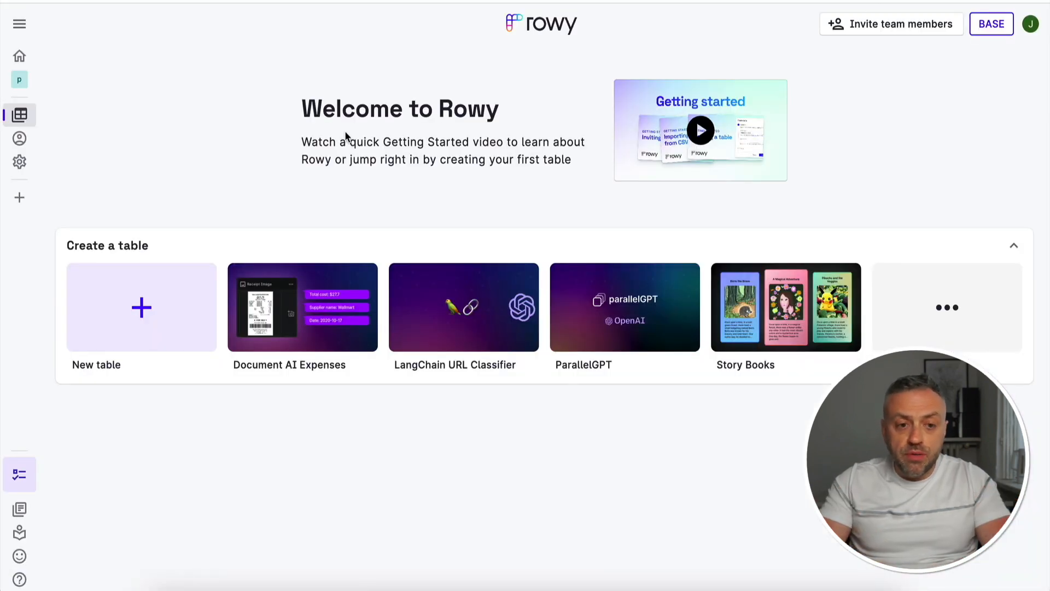
Examine the prj5 project's navigation in Rowy, its workspace project list and the Firebase console
{"action": "left_click", "coordinate": [169, 70]}
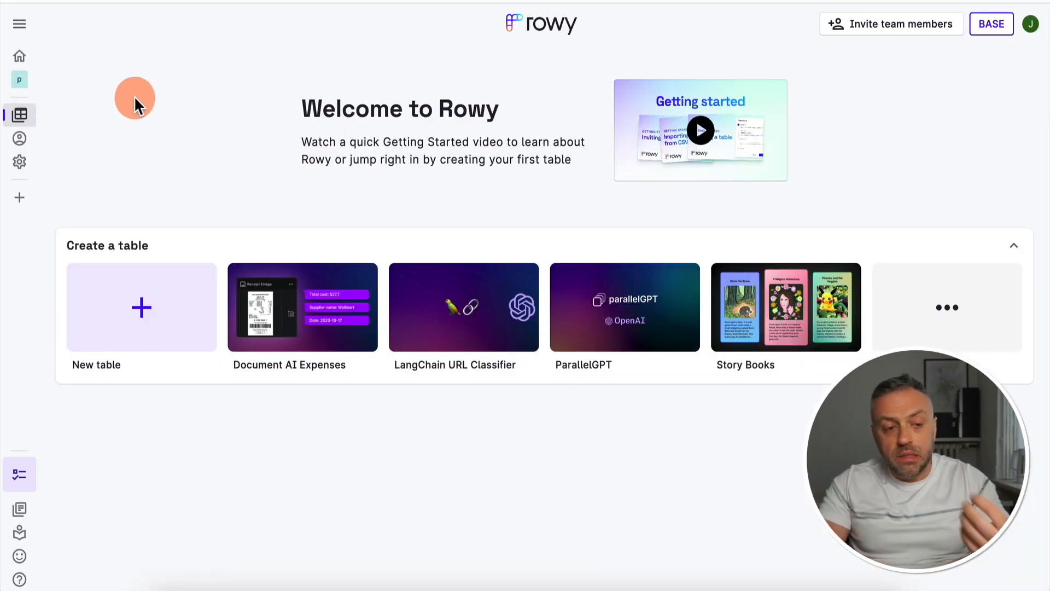
{"action": "left_click", "coordinate": [23, 116]}
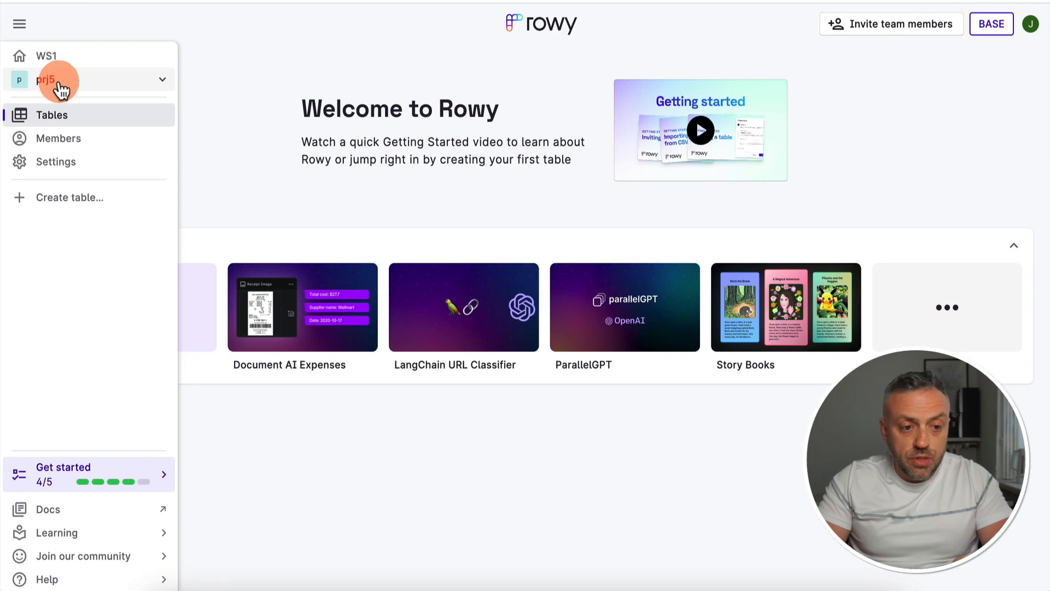
{"action": "left_click", "coordinate": [304, 7]}
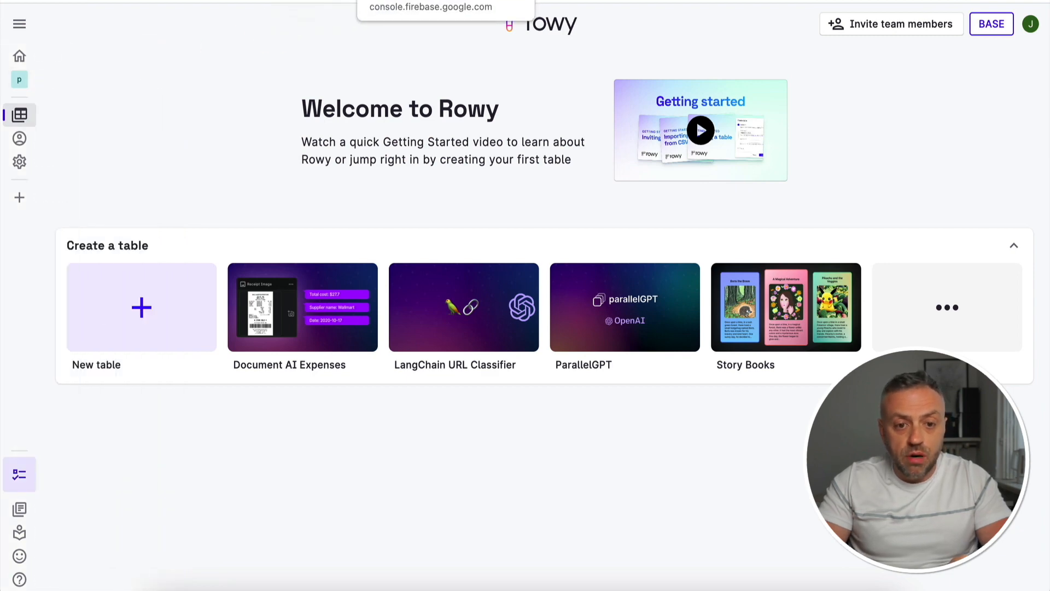
{"action": "left_click", "coordinate": [396, 1]}
{"action": "left_click", "coordinate": [81, 34]}
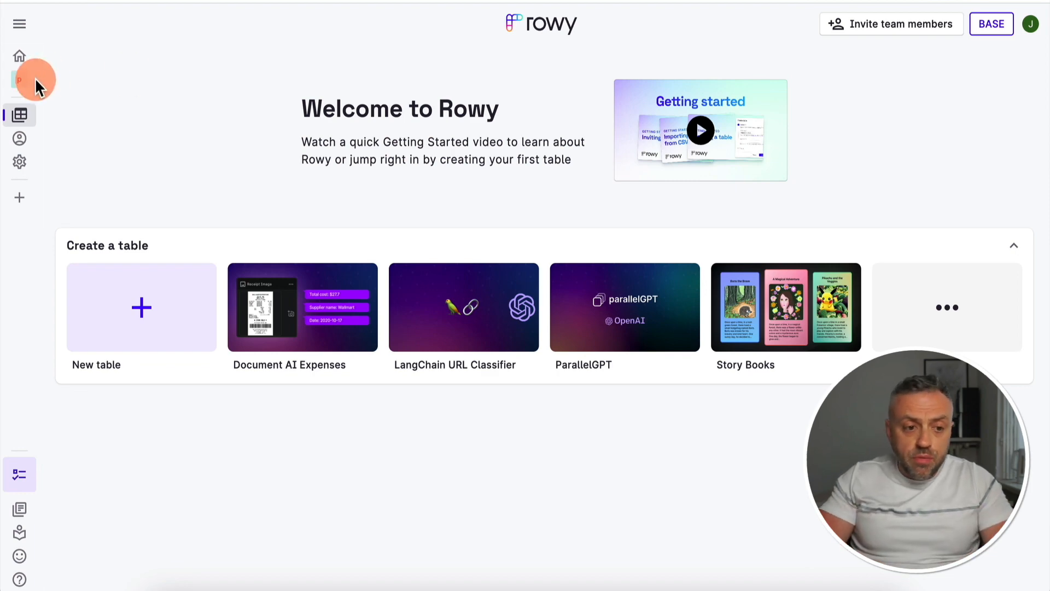
{"action": "mouse_move", "coordinate": [23, 83]}
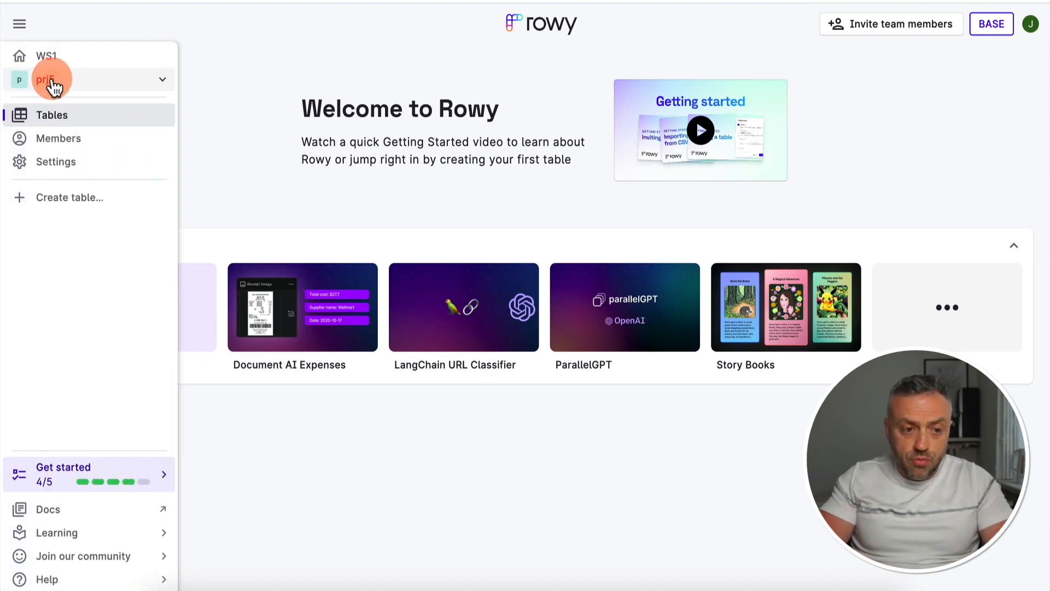
{"action": "left_click", "coordinate": [51, 82]}
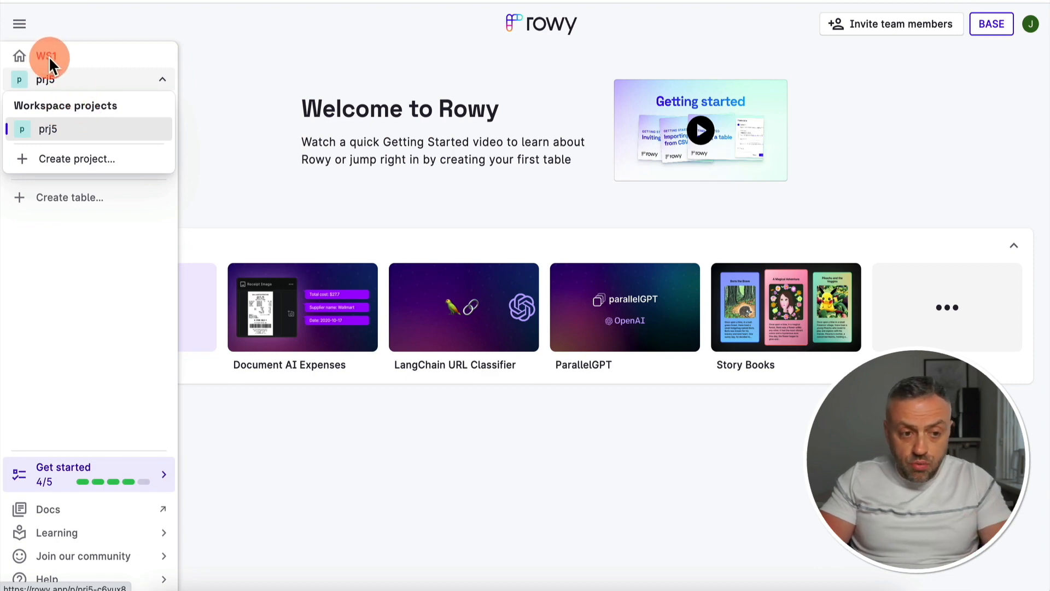
{"action": "left_click", "coordinate": [54, 131]}
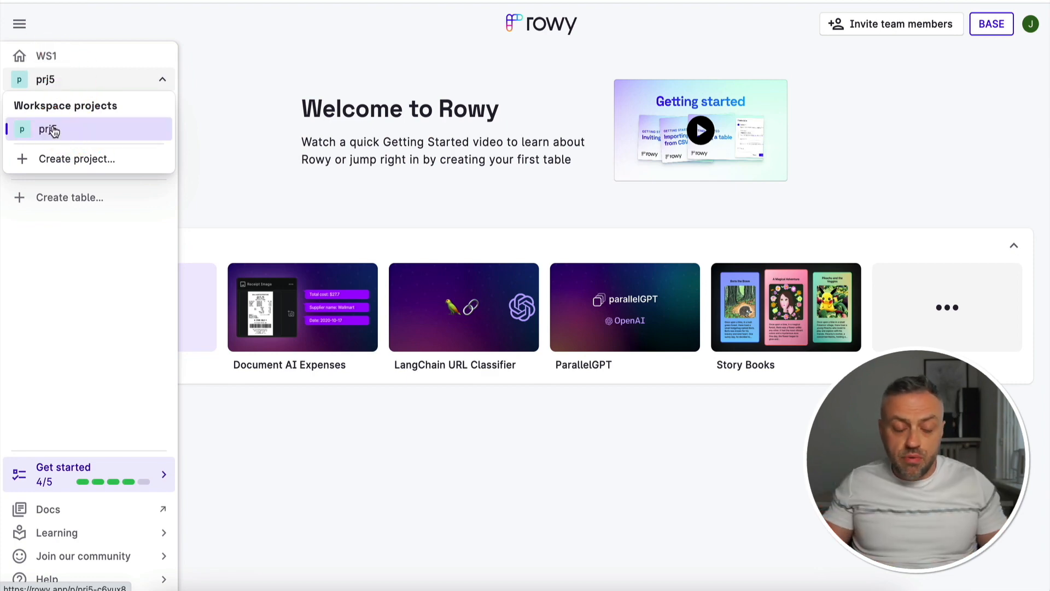
{"action": "left_click", "coordinate": [88, 129]}
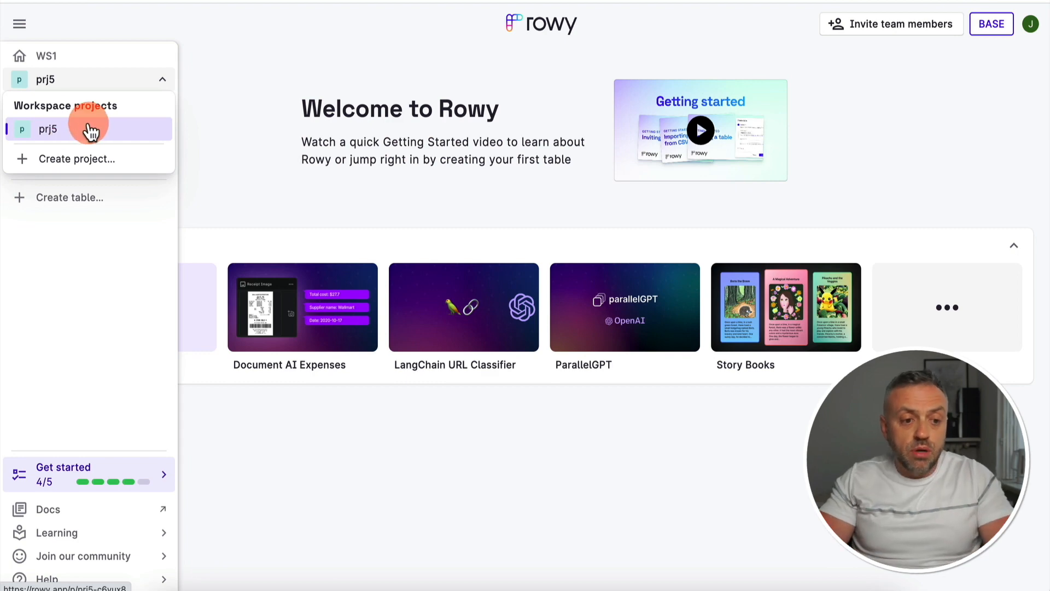
{"action": "left_click", "coordinate": [47, 131]}
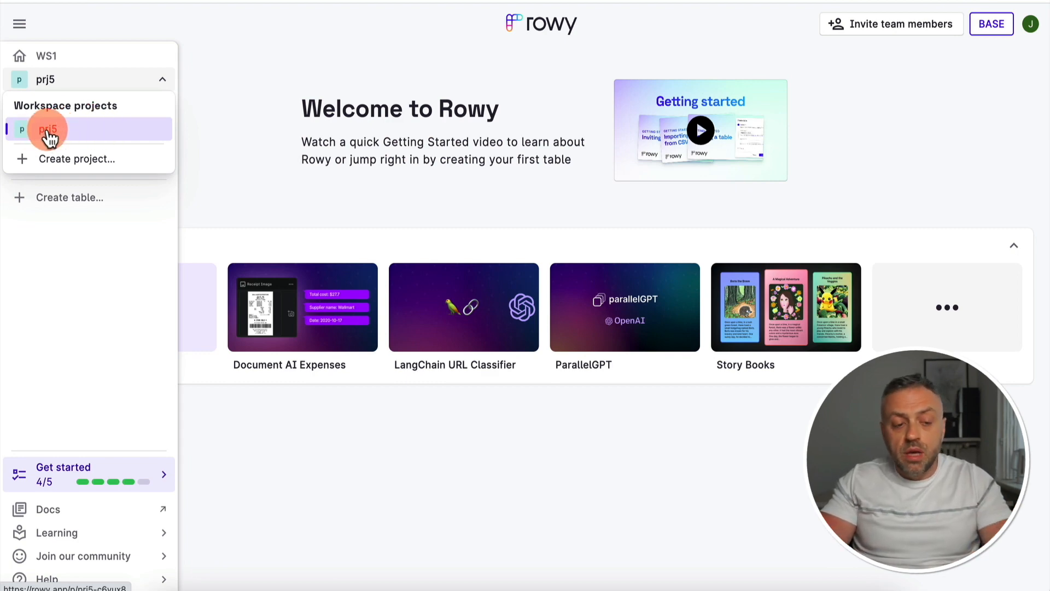
{"action": "left_click", "coordinate": [241, 124]}
{"action": "left_click", "coordinate": [72, 121]}
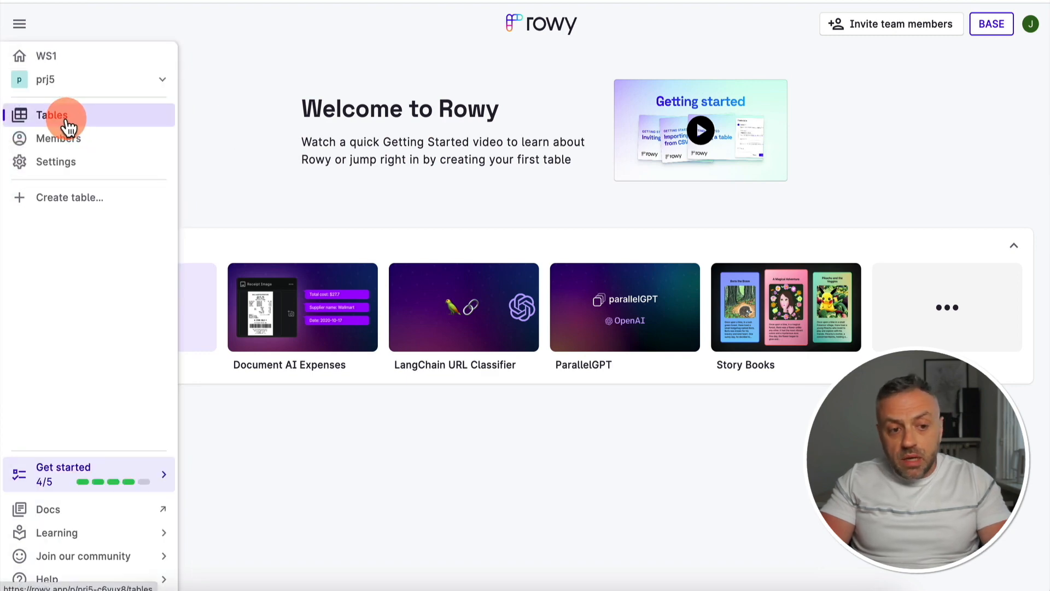
{"action": "left_click", "coordinate": [65, 141]}
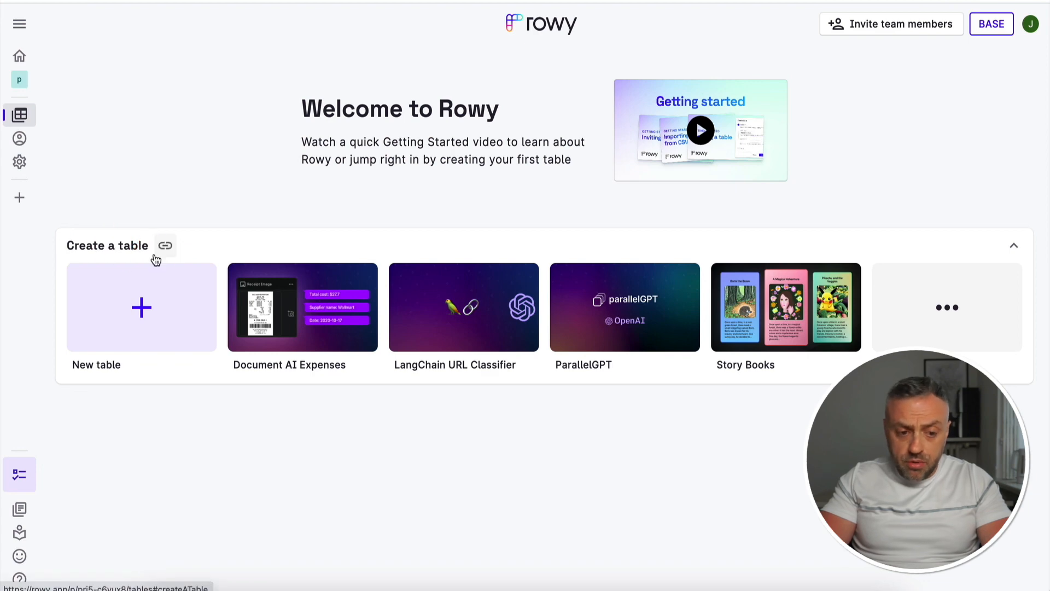
{"action": "left_click", "coordinate": [150, 311]}
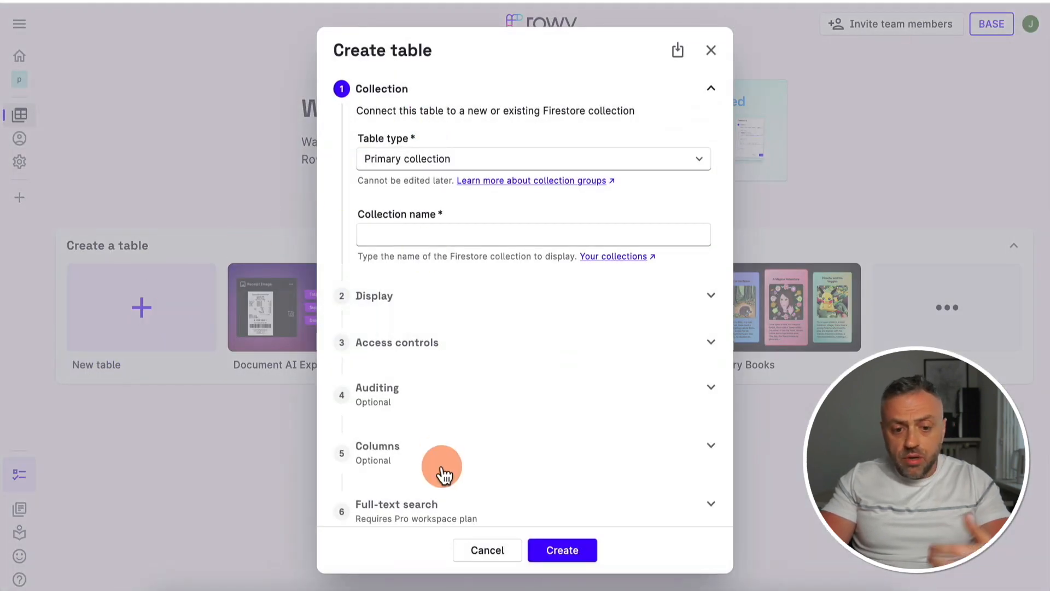
{"action": "left_click", "coordinate": [499, 552]}
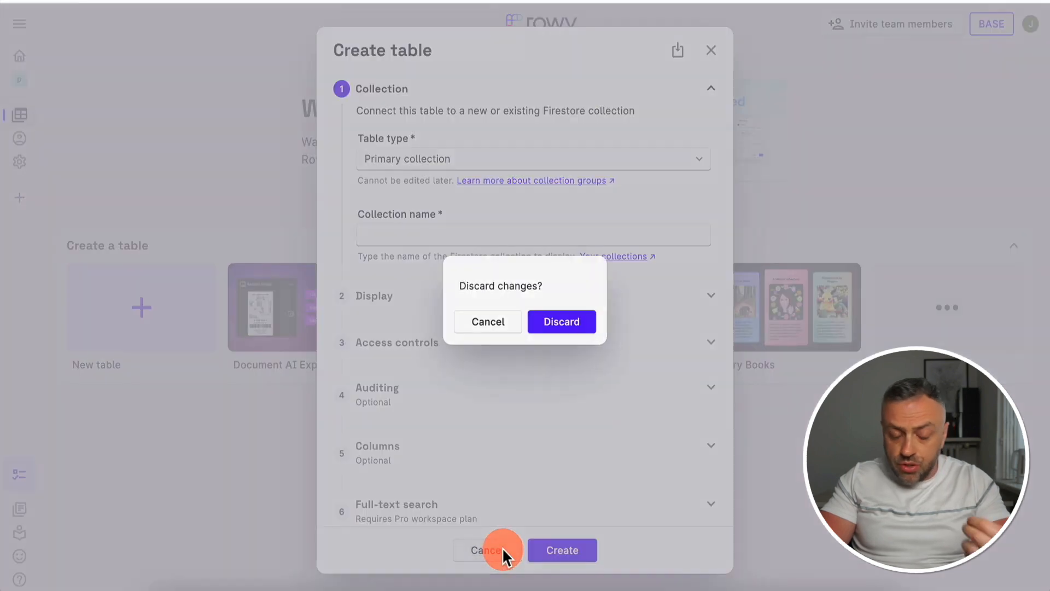
{"action": "left_click", "coordinate": [560, 324]}
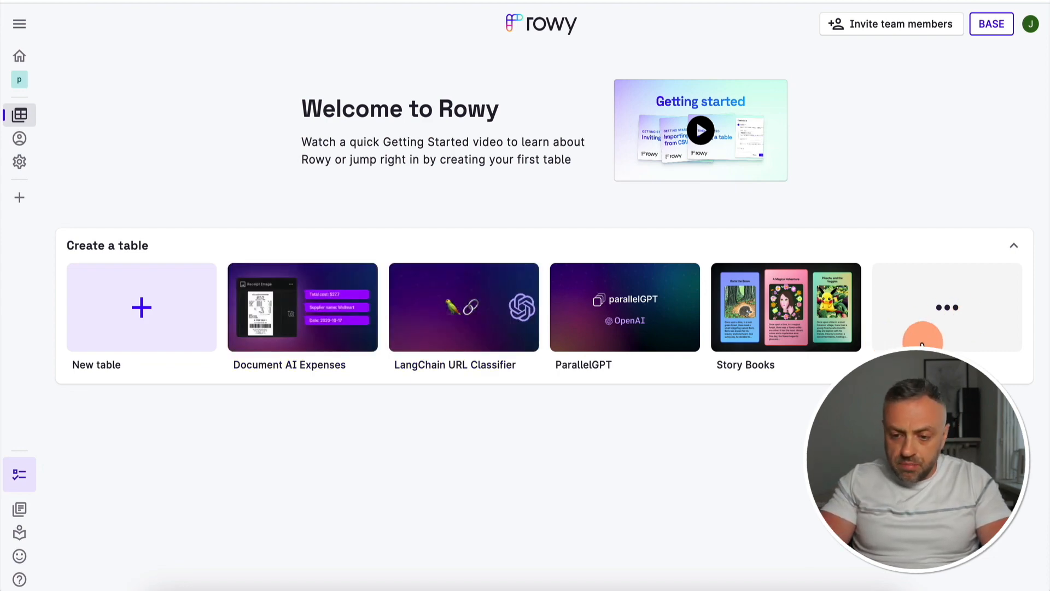
Open the full template gallery and examine the Avatar Trainer template's live demo table across its columns
{"action": "left_click", "coordinate": [950, 322]}
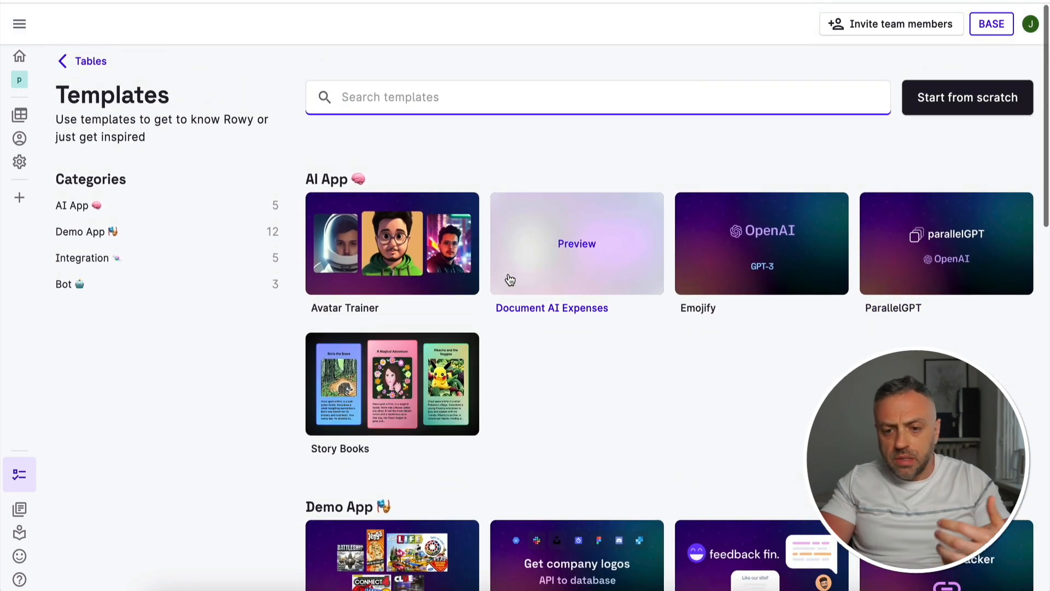
{"action": "left_click", "coordinate": [515, 136]}
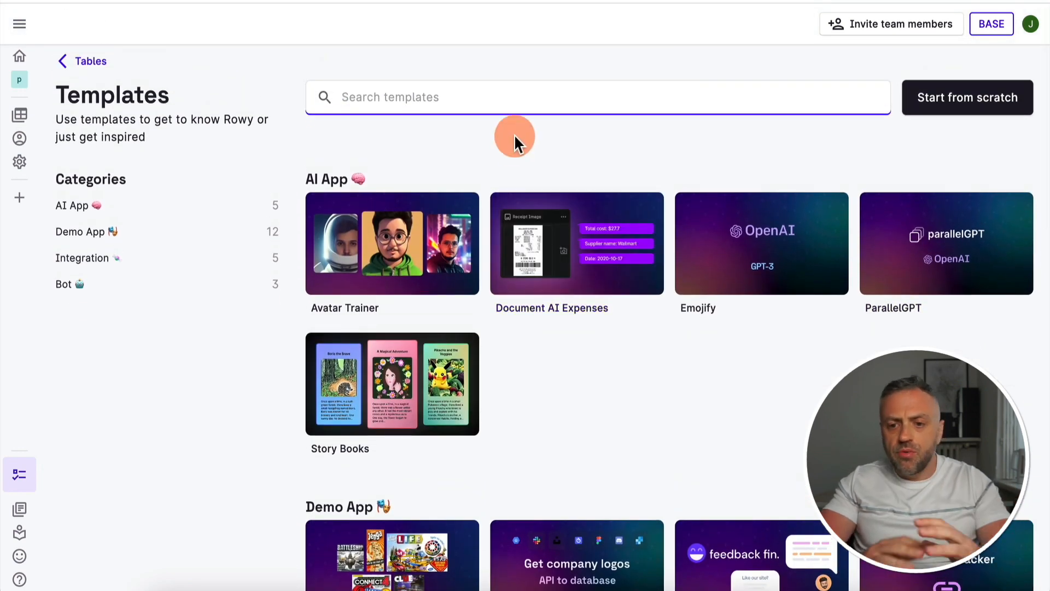
{"action": "left_click", "coordinate": [389, 257]}
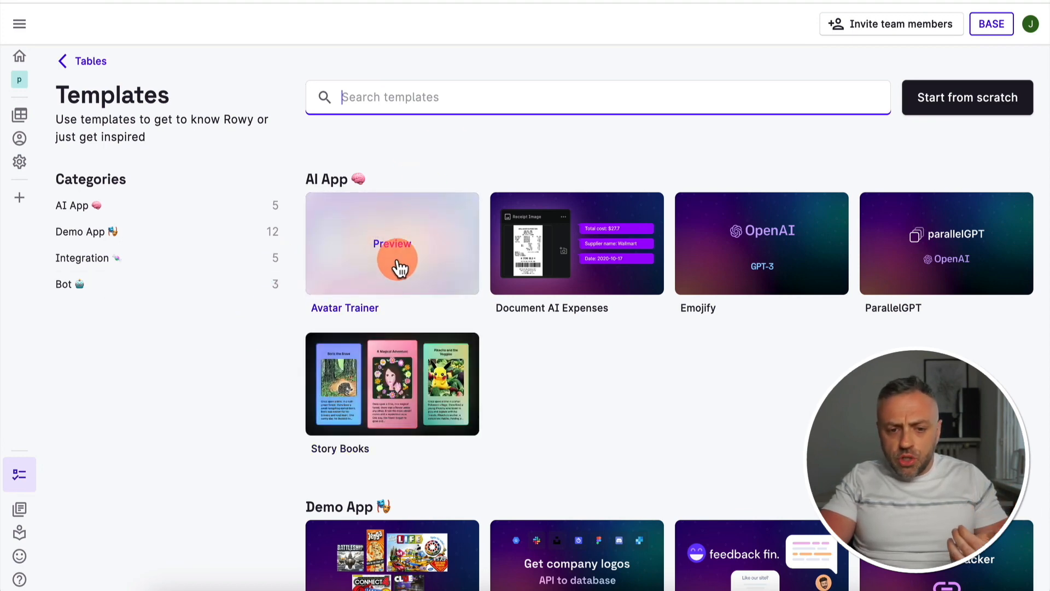
{"action": "left_click", "coordinate": [399, 237]}
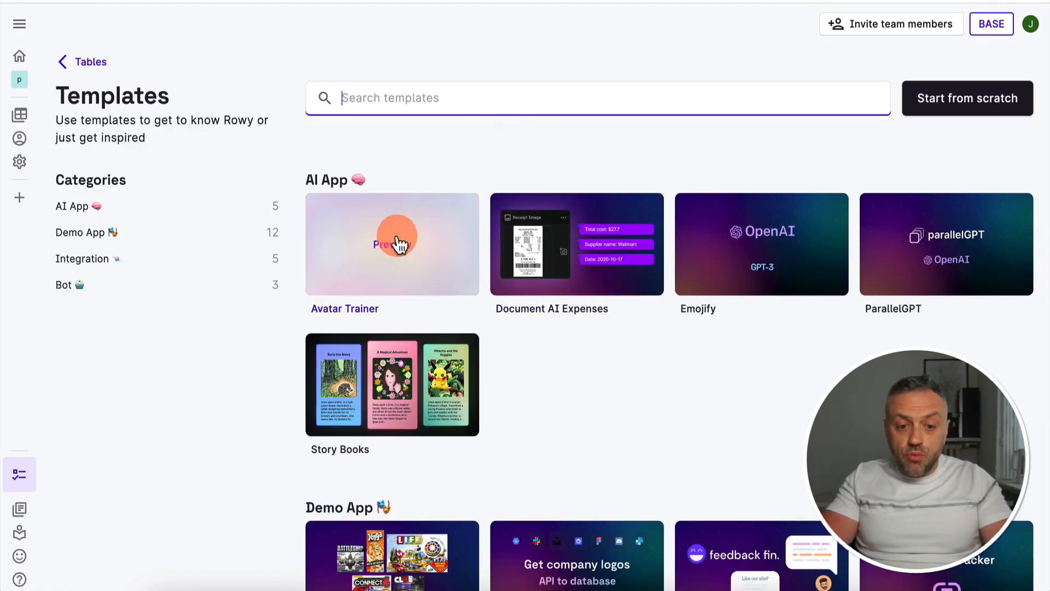
{"action": "left_click", "coordinate": [402, 247]}
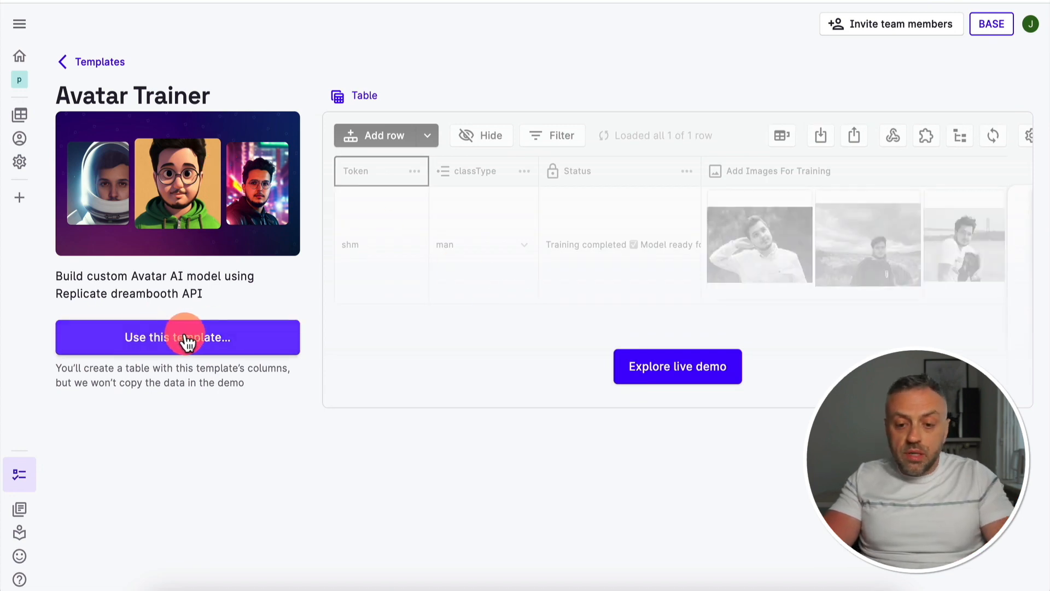
{"action": "left_click", "coordinate": [670, 372]}
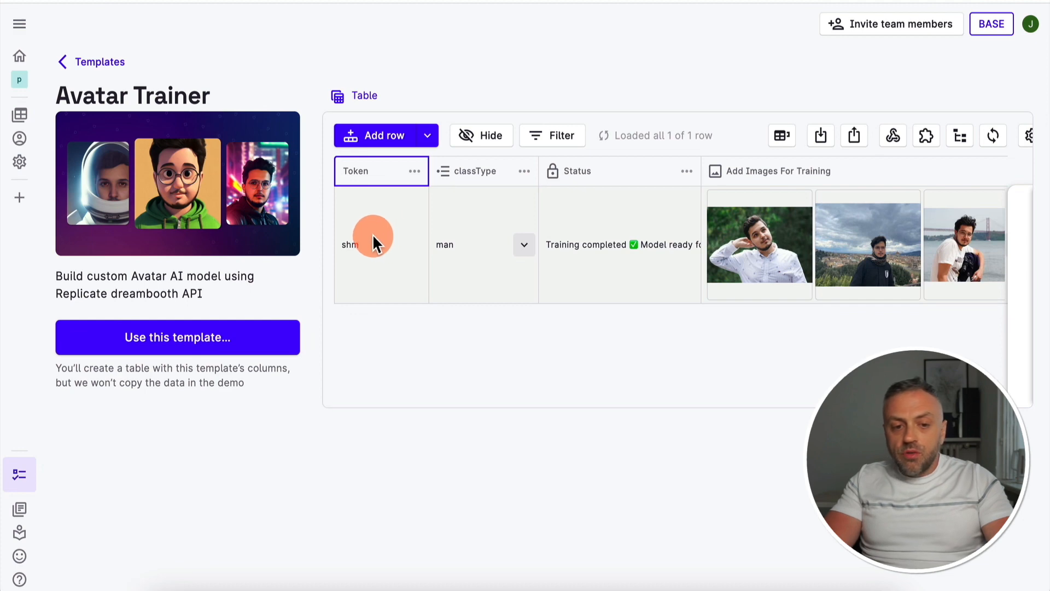
{"action": "scroll", "coordinate": [659, 243], "scroll_direction": "right", "scroll_amount": 1}
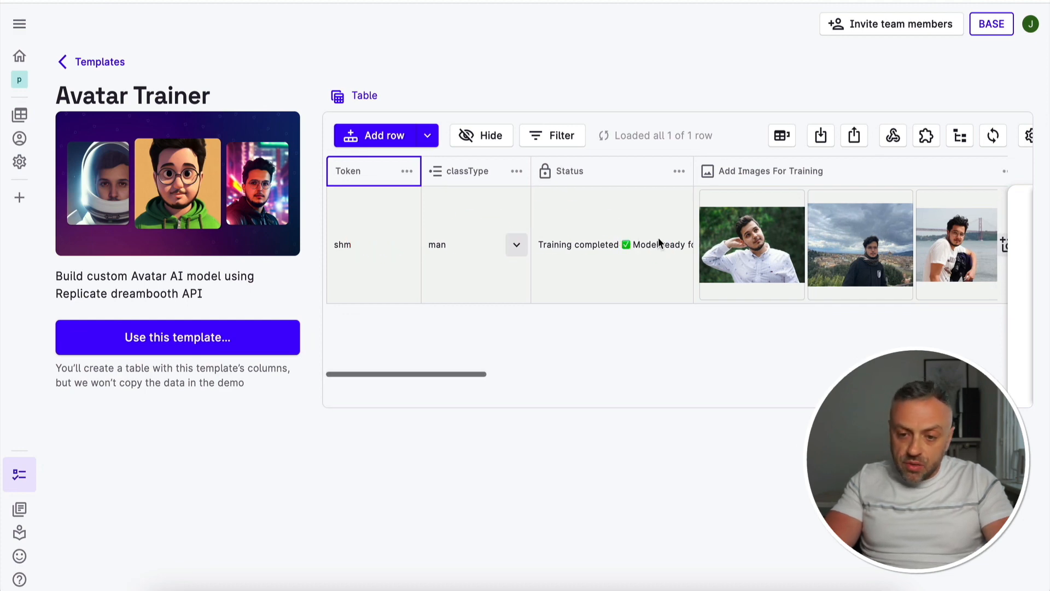
{"action": "scroll", "coordinate": [658, 244], "scroll_direction": "right", "scroll_amount": 7}
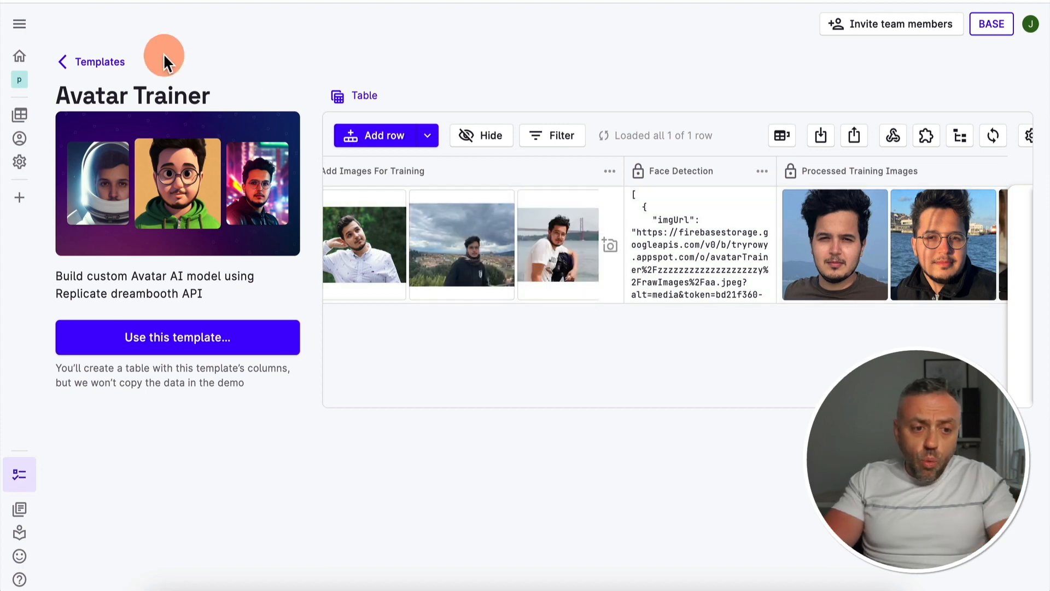
Return to the template gallery and look through the AI App and Demo App templates
{"action": "left_click", "coordinate": [89, 62]}
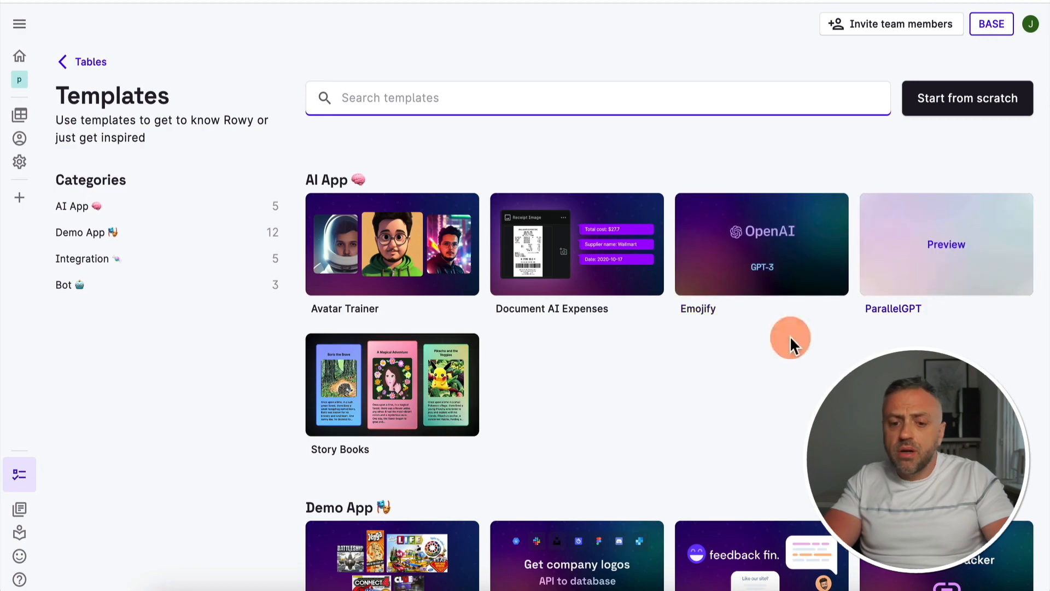
{"action": "scroll", "coordinate": [556, 372], "scroll_direction": "down", "scroll_amount": 5}
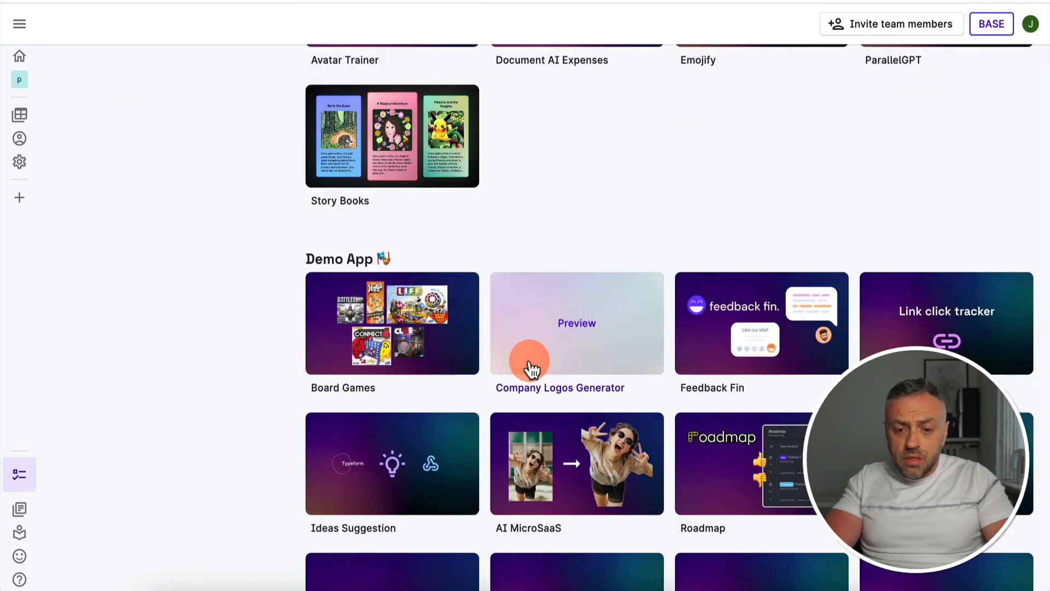
{"action": "scroll", "coordinate": [559, 374], "scroll_direction": "up", "scroll_amount": 5}
Start a new table from the project's Tables page as a primary collection with the collection name books
{"action": "mouse_move", "coordinate": [28, 114]}
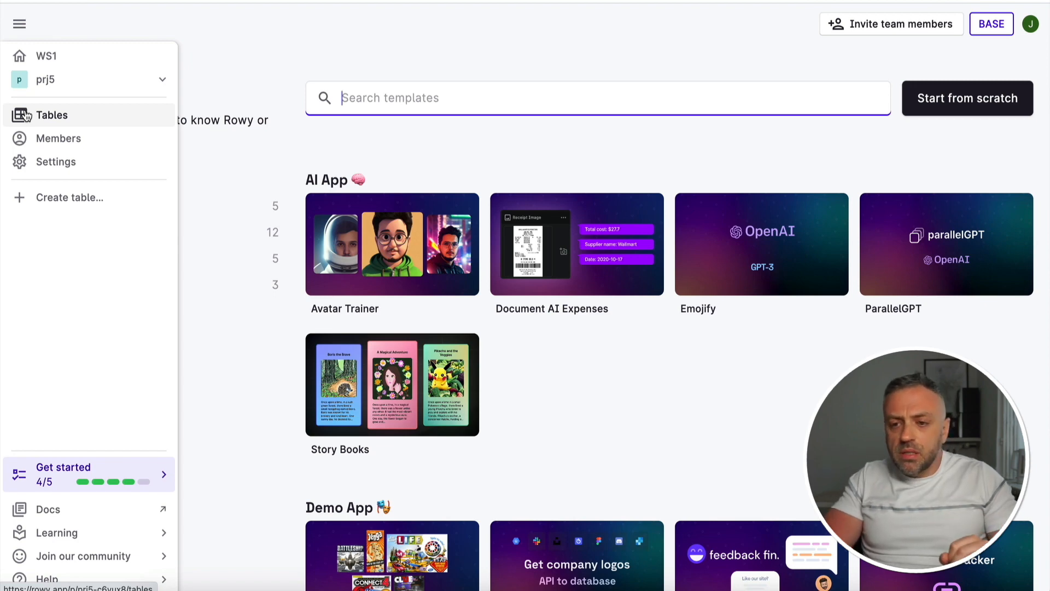
{"action": "left_click", "coordinate": [69, 116]}
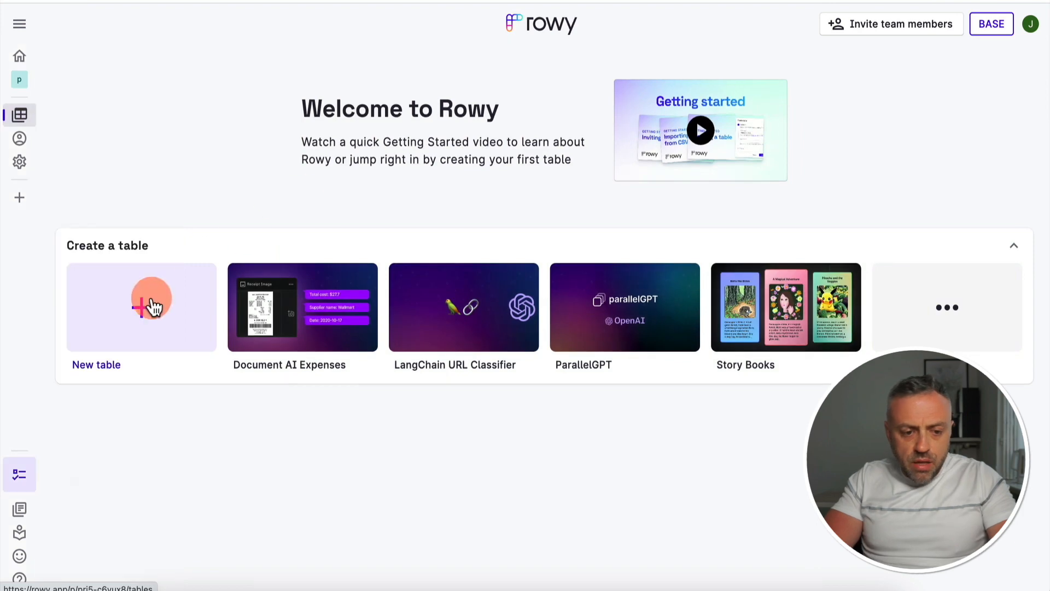
{"action": "left_click", "coordinate": [152, 305]}
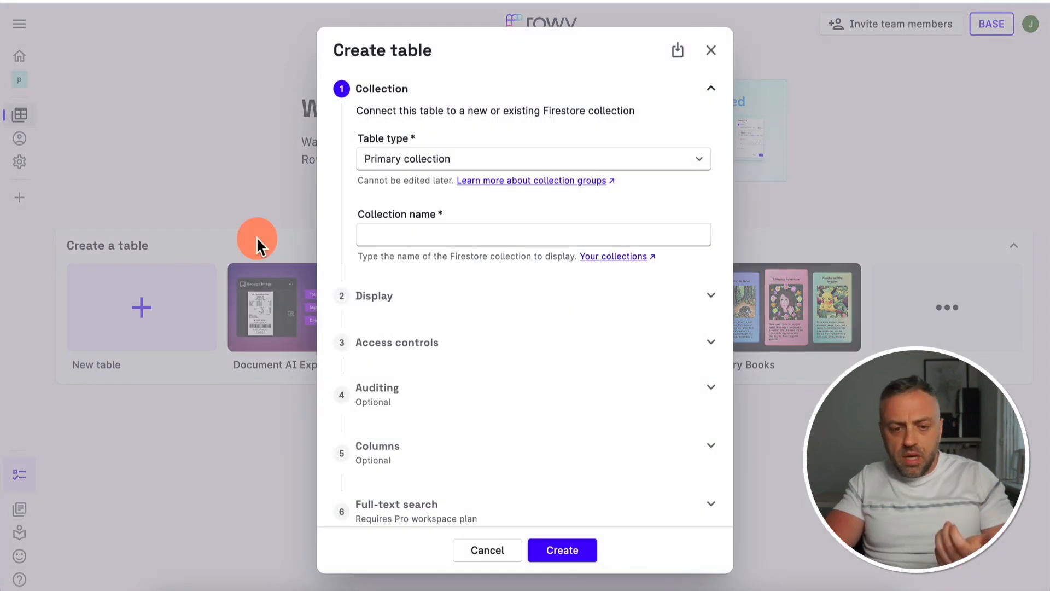
{"action": "left_click", "coordinate": [406, 164]}
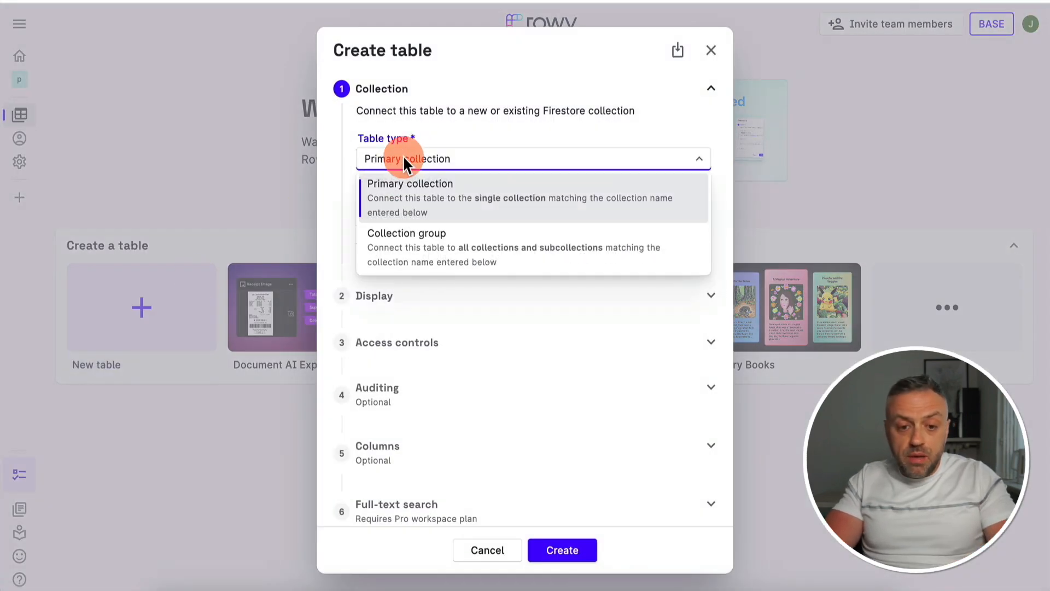
{"action": "left_click", "coordinate": [422, 206]}
{"action": "left_click", "coordinate": [425, 234]}
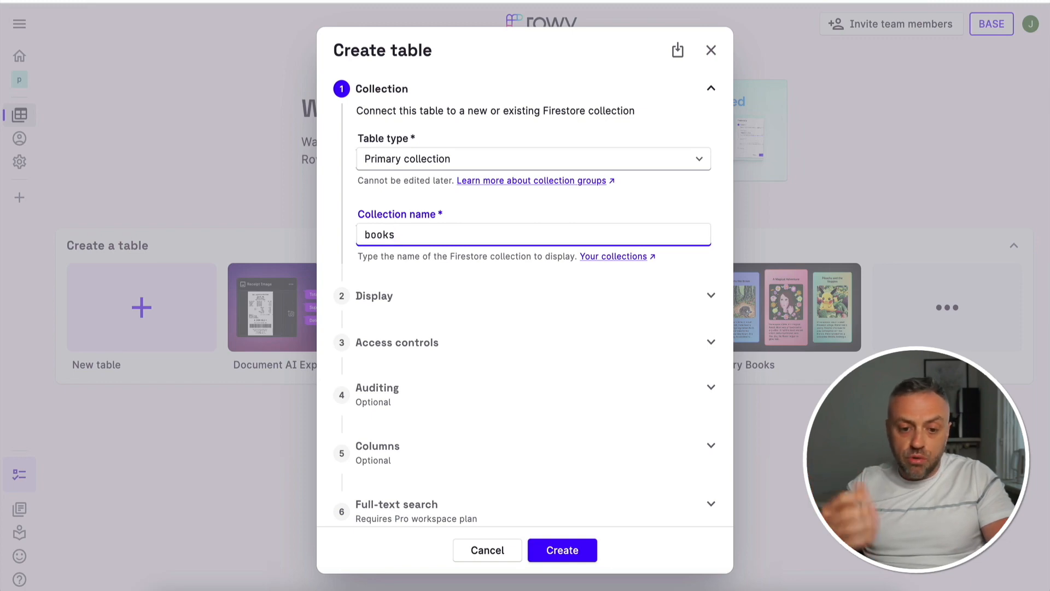
Set the table's display name to Books, leave the optional settings untouched and create the table
{"action": "left_click", "coordinate": [458, 296]}
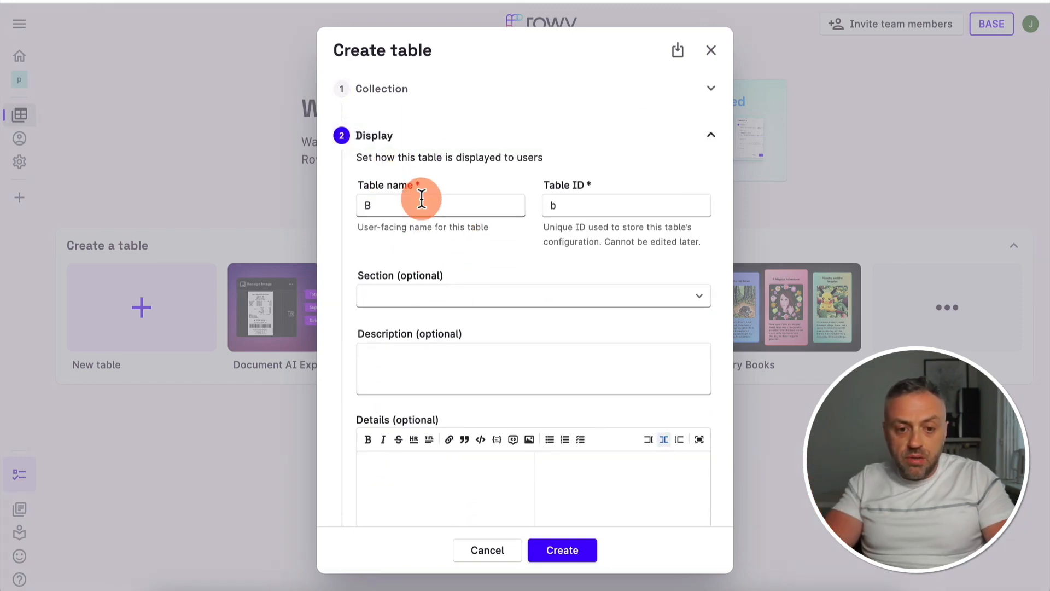
{"action": "left_click", "coordinate": [395, 204]}
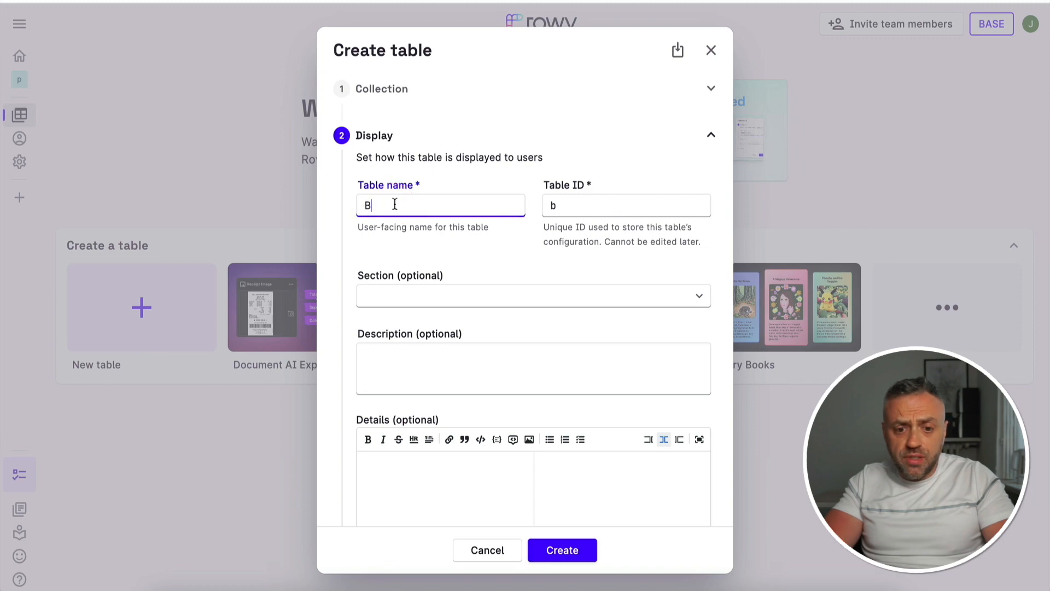
{"action": "type", "text": "ooks"}
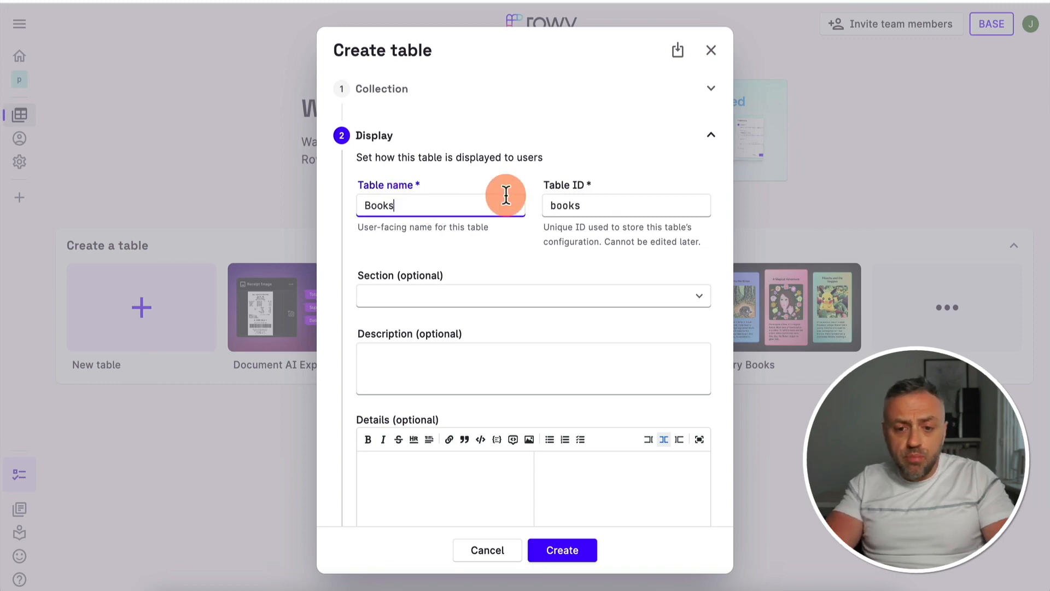
{"action": "scroll", "coordinate": [546, 231], "scroll_direction": "down", "scroll_amount": 4}
{"action": "scroll", "coordinate": [547, 231], "scroll_direction": "down", "scroll_amount": 2}
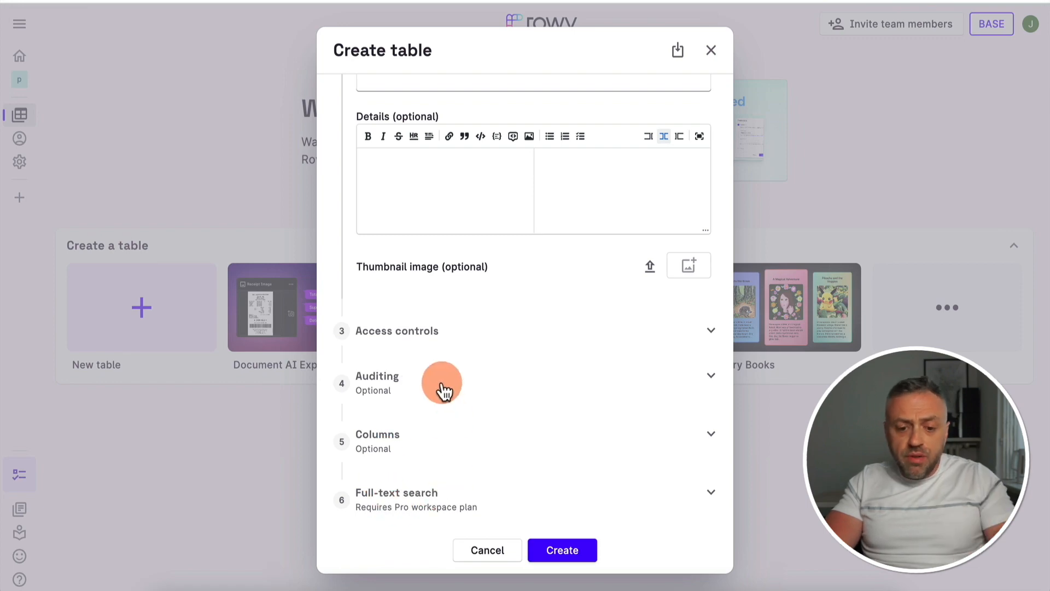
{"action": "left_click", "coordinate": [561, 550]}
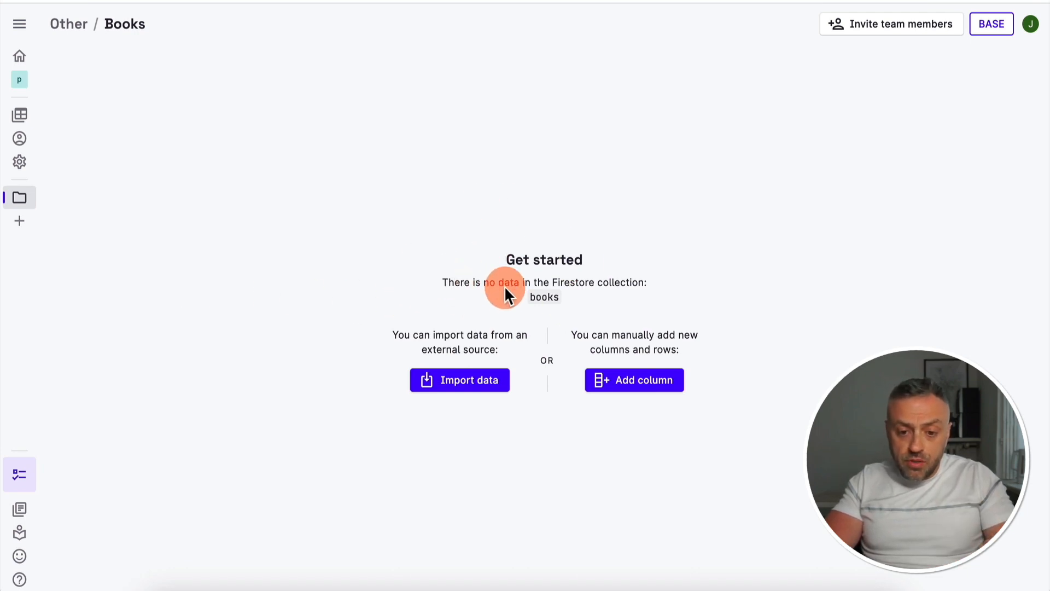
Add a Short Text column called name to the empty Books table
{"action": "left_click", "coordinate": [635, 385]}
{"action": "left_click", "coordinate": [474, 214]}
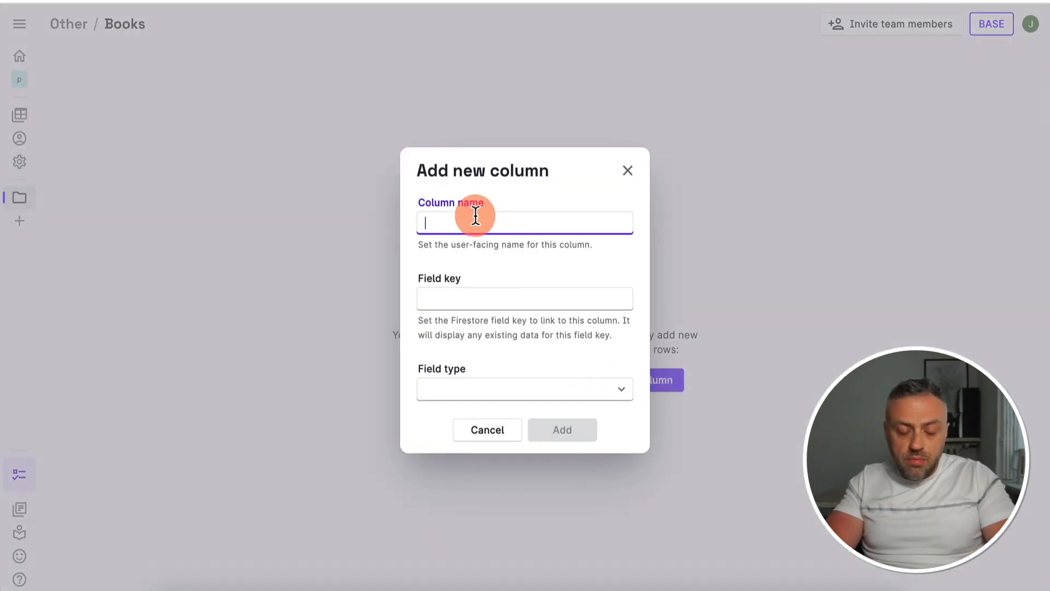
{"action": "type", "text": "name"}
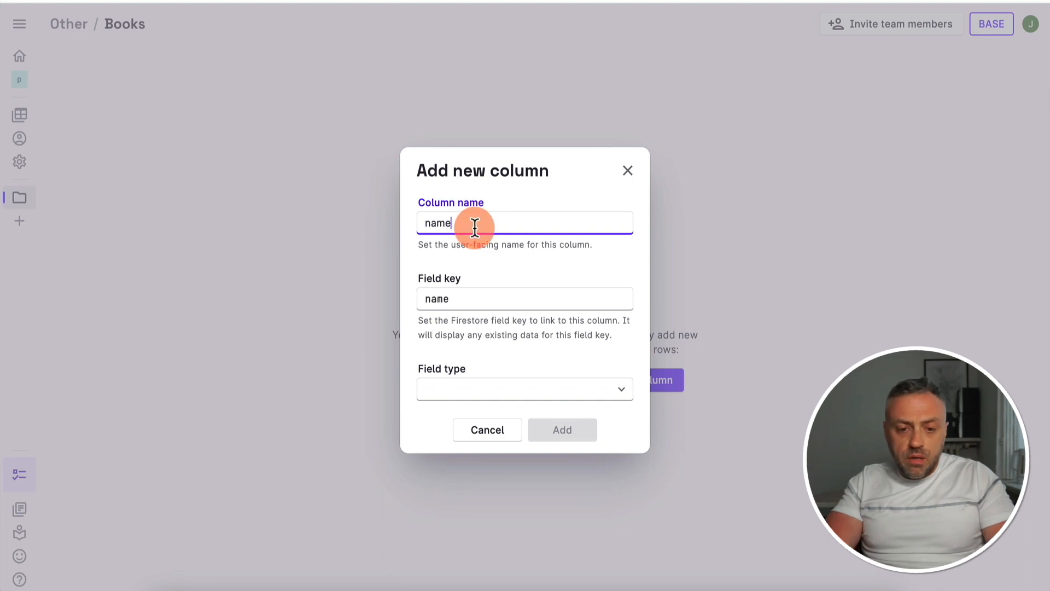
{"action": "left_click", "coordinate": [472, 394]}
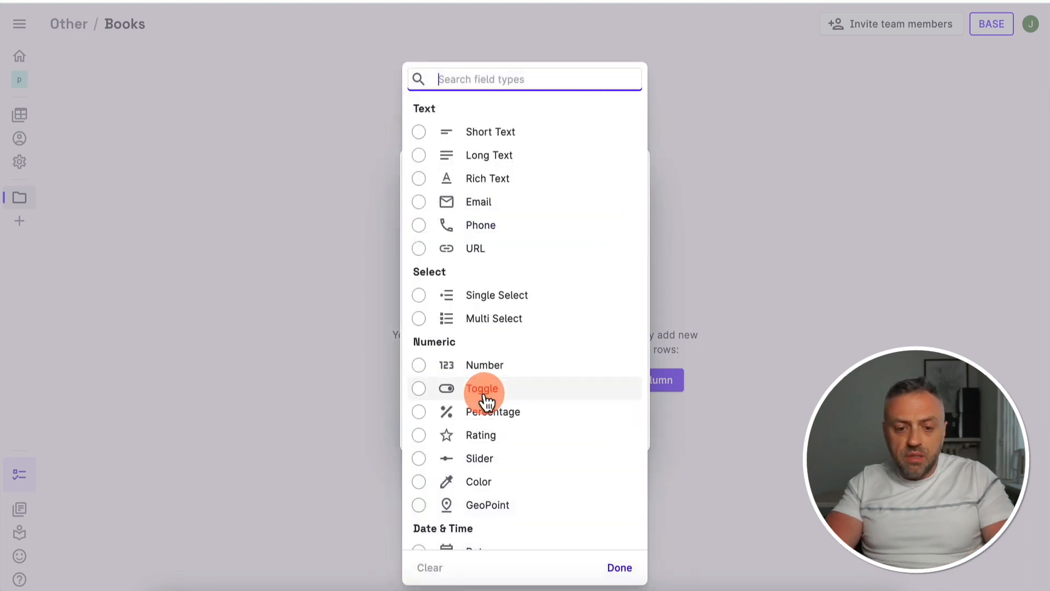
{"action": "left_click", "coordinate": [498, 136]}
{"action": "left_click", "coordinate": [564, 446]}
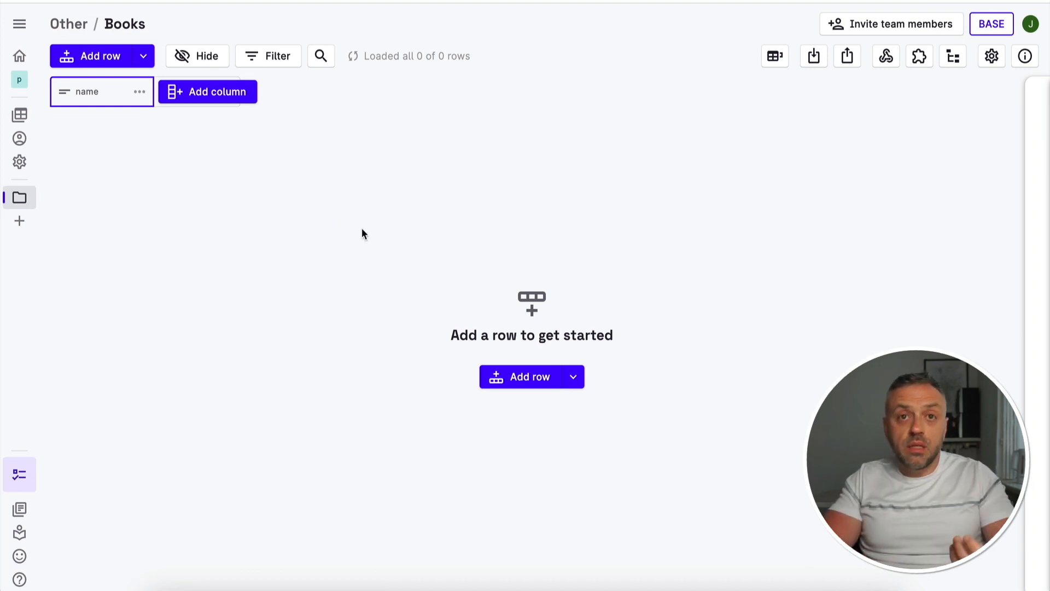
Add a first row to the Books table and enter Book1 in its name cell
{"action": "left_click", "coordinate": [527, 382]}
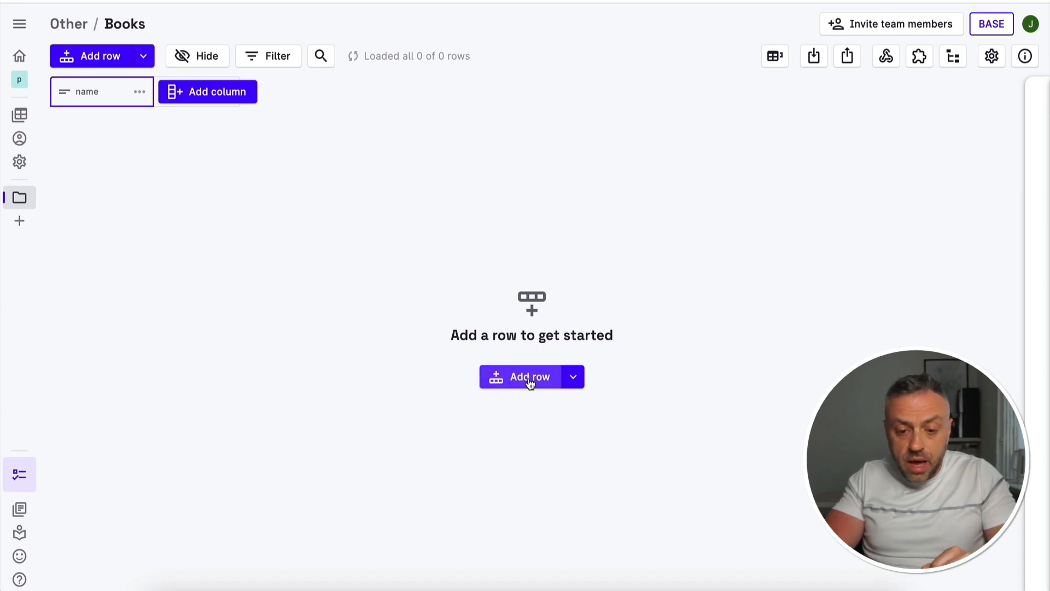
{"action": "double_click", "coordinate": [101, 122]}
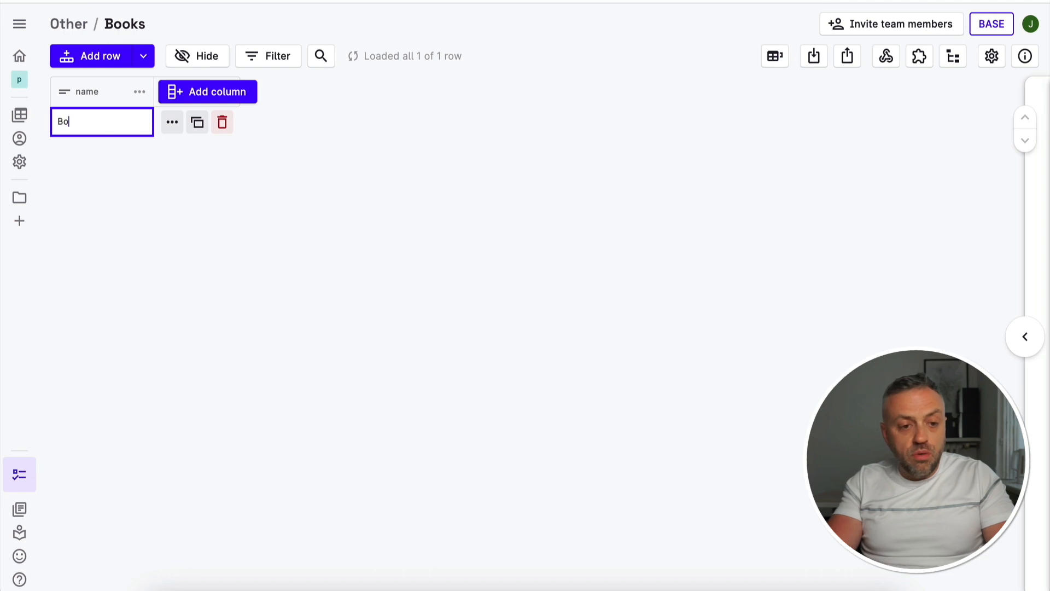
{"action": "key", "text": "Return"}
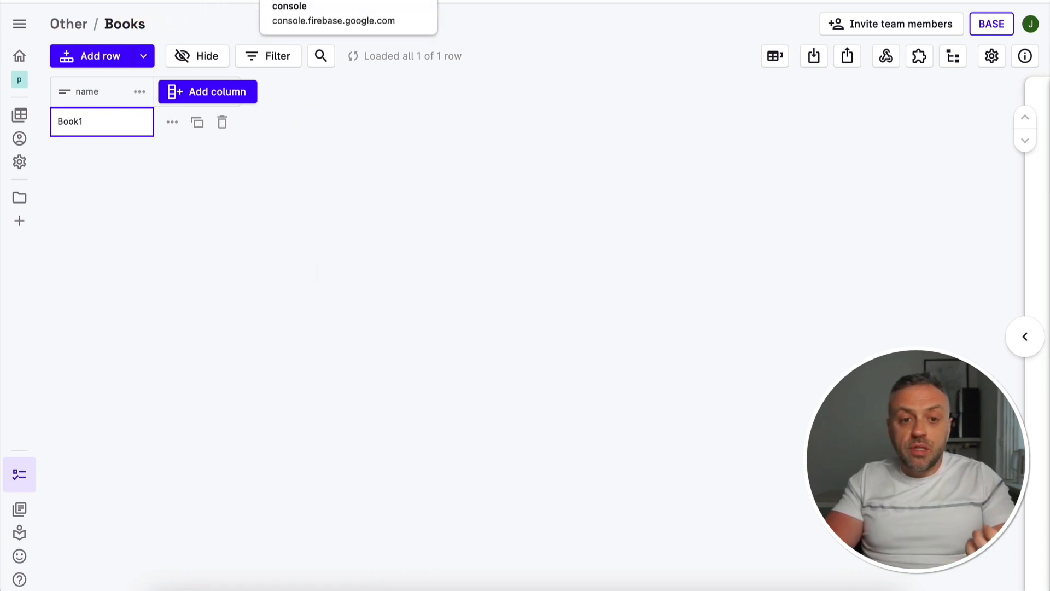
Switch to the Firebase console, reload the Cloud Firestore data and open the books collection
{"action": "left_click", "coordinate": [309, 1]}
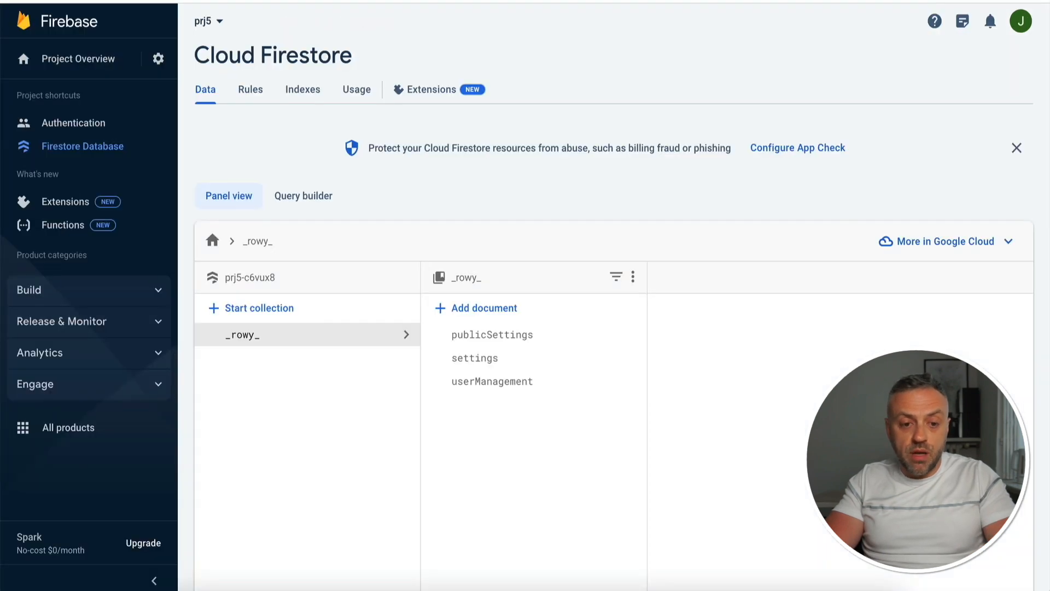
{"action": "key", "text": "super+r"}
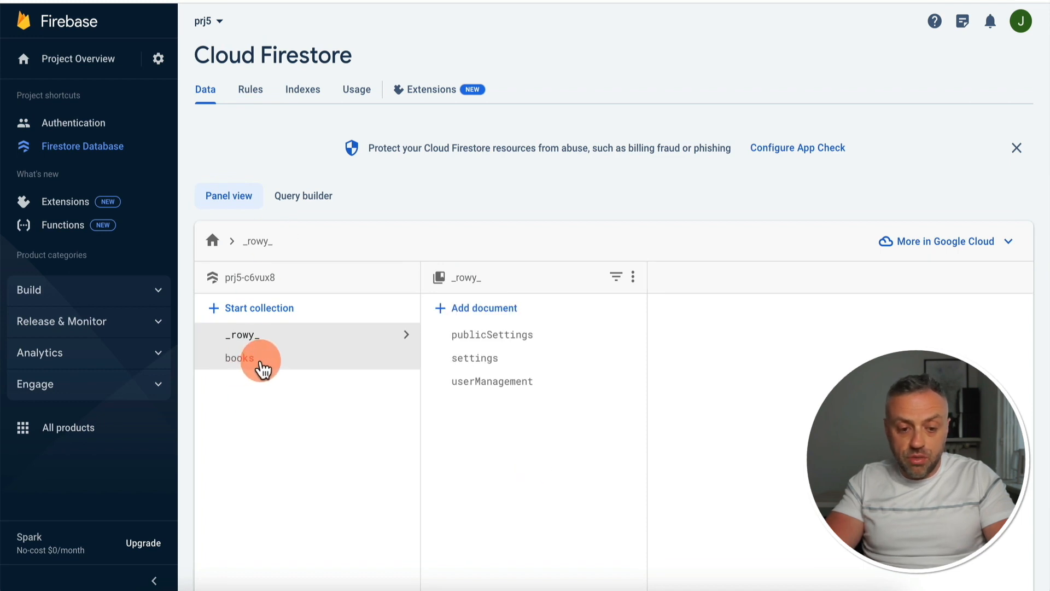
{"action": "left_click", "coordinate": [257, 361]}
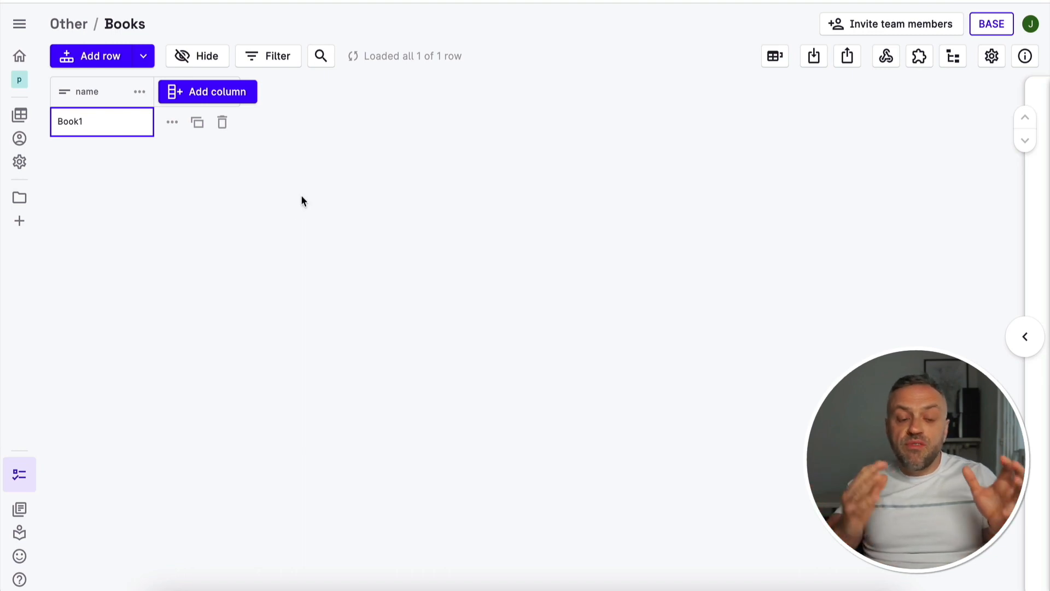
{"action": "left_click", "coordinate": [254, 115]}
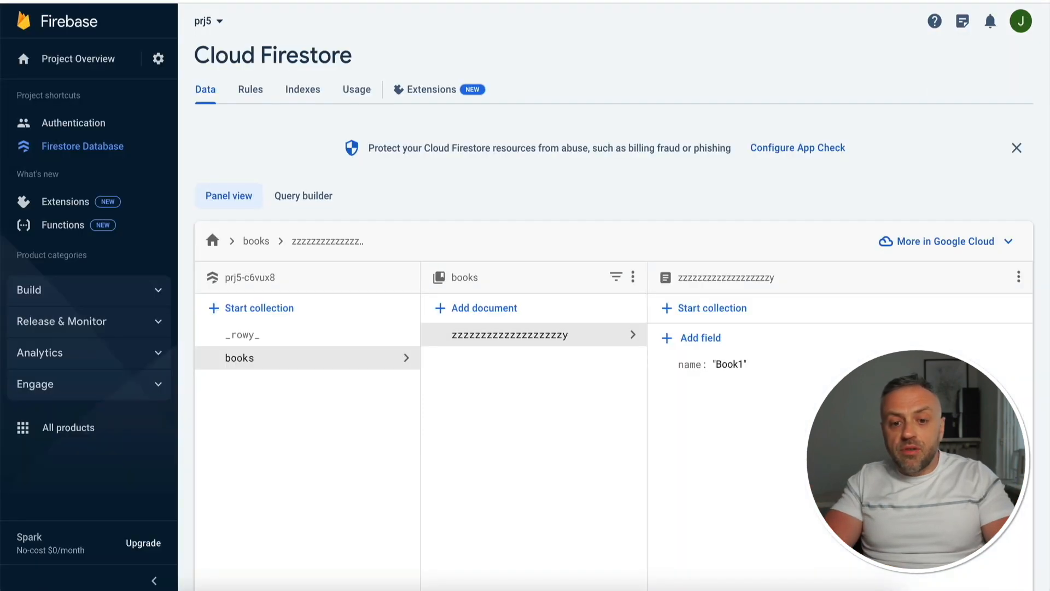
{"action": "left_click", "coordinate": [547, 313]}
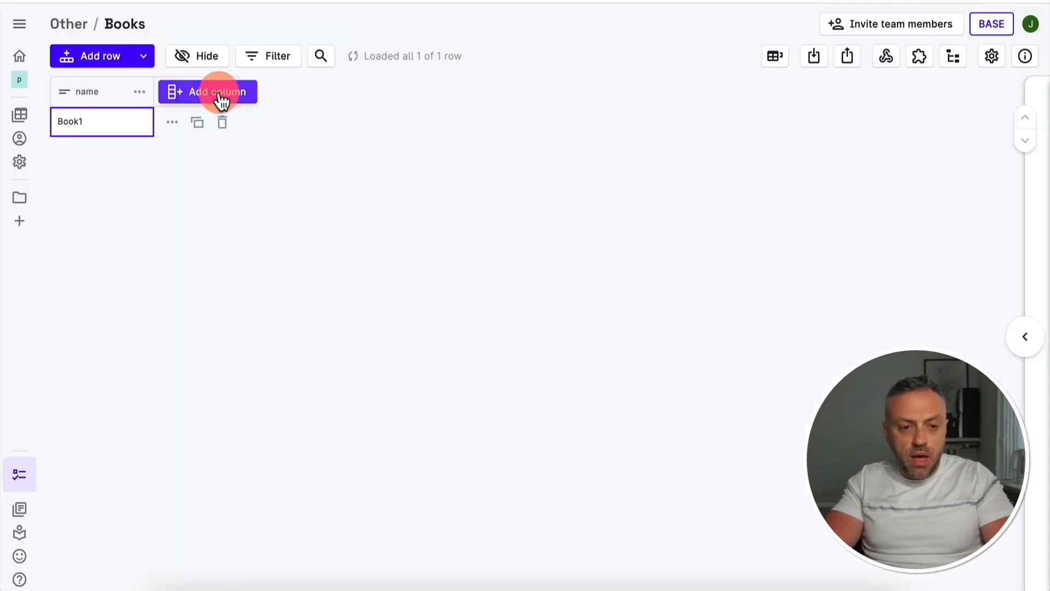
Add a Number column called pages to the Books table
{"action": "left_click", "coordinate": [218, 92]}
{"action": "left_click", "coordinate": [553, 218]}
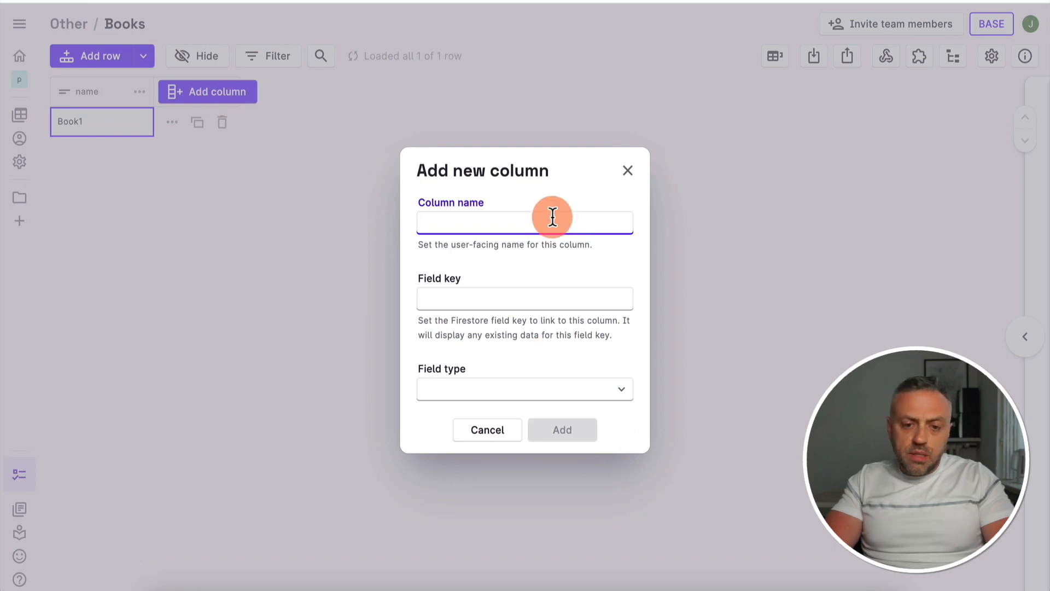
{"action": "type", "text": "pa"}
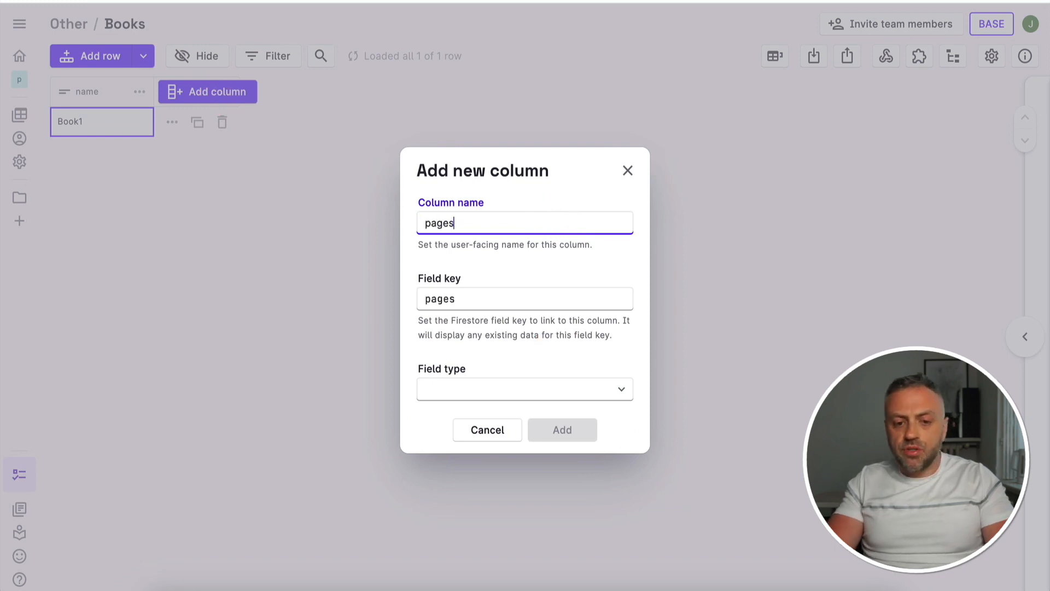
{"action": "type", "text": "ges"}
{"action": "left_click", "coordinate": [515, 389]}
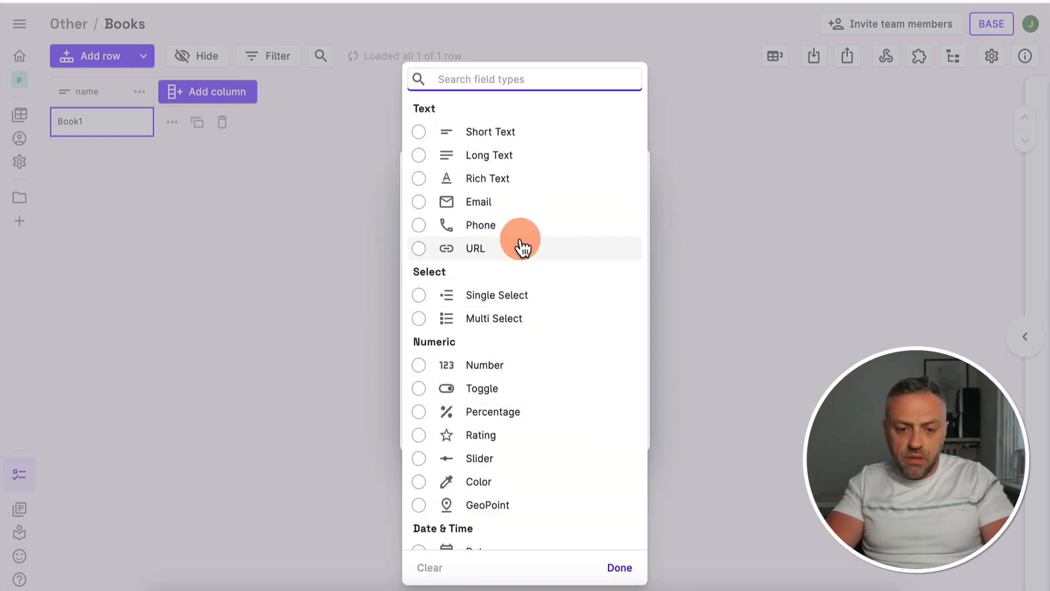
{"action": "left_click", "coordinate": [495, 366]}
{"action": "left_click", "coordinate": [577, 448]}
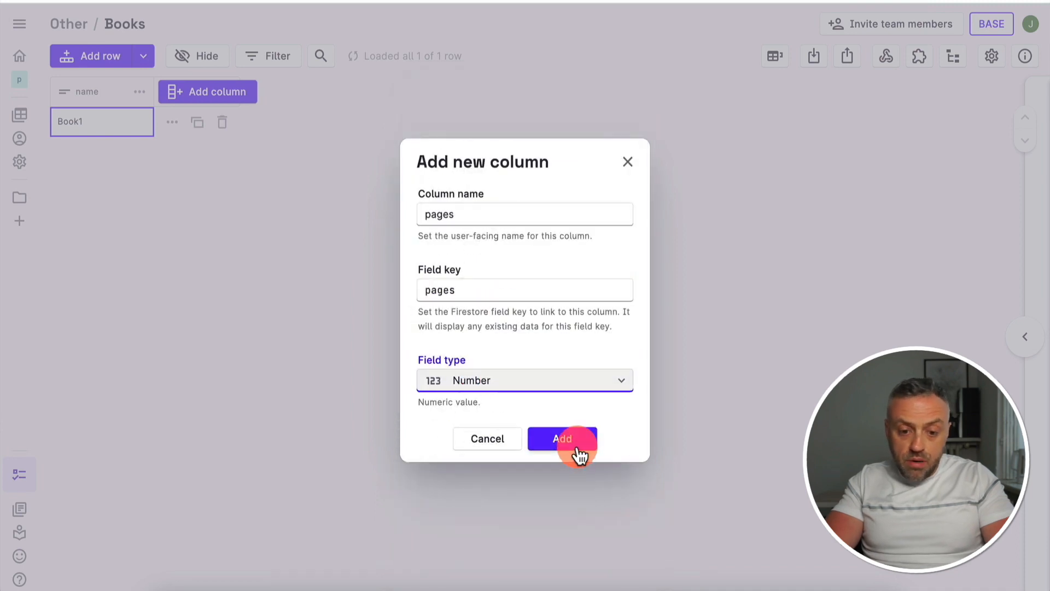
Enter 500 in the pages cell of the Book1 row
{"action": "double_click", "coordinate": [205, 117]}
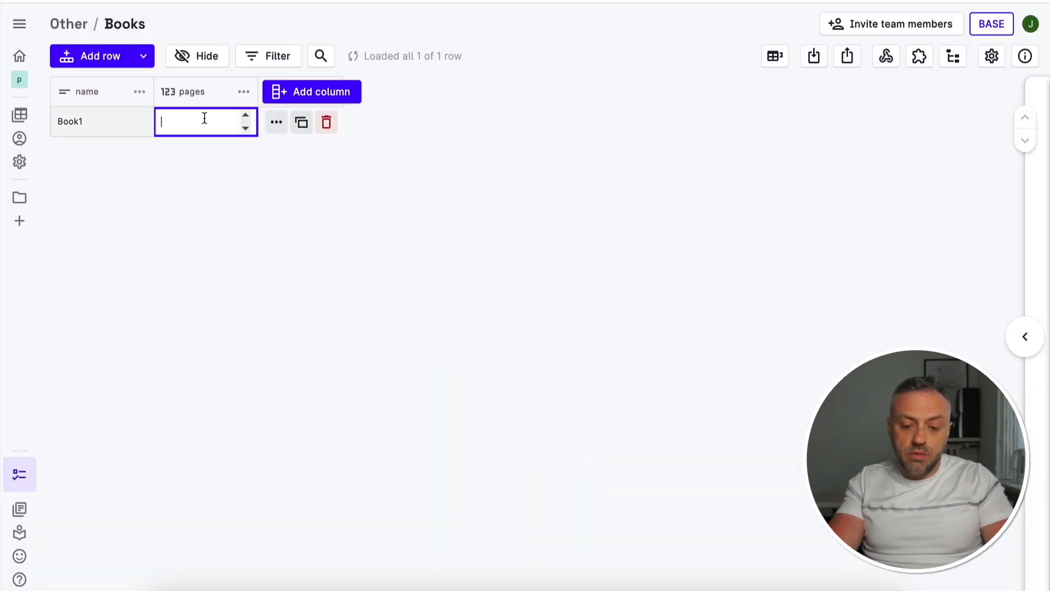
{"action": "type", "text": "500"}
{"action": "key", "text": "Return"}
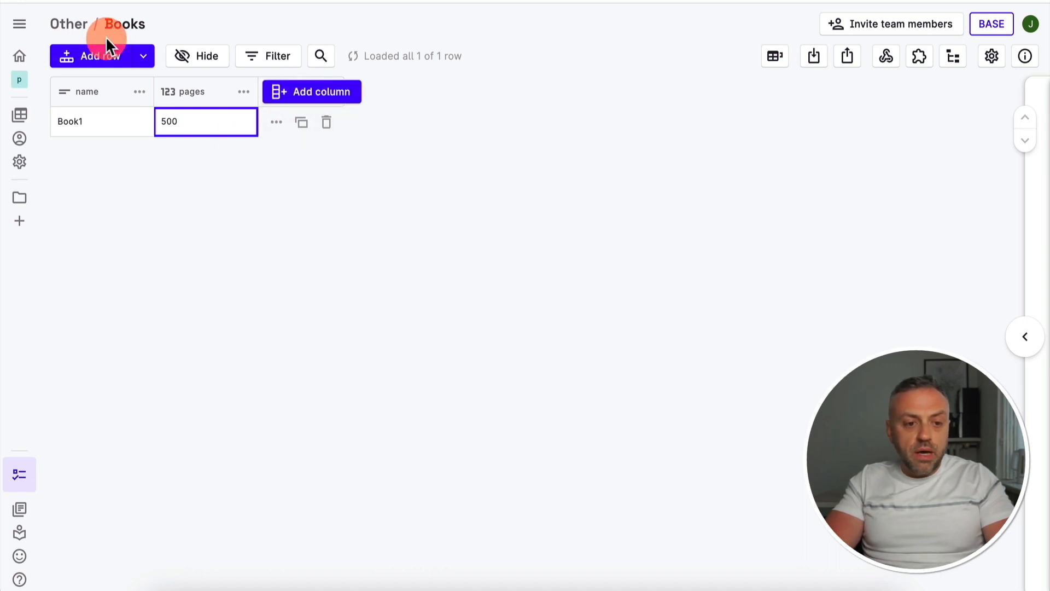
Add a second row to the Books table with the name Book2 and 300 pages
{"action": "left_click", "coordinate": [109, 59]}
{"action": "type", "text": "Book2"}
{"action": "left_click", "coordinate": [209, 122]}
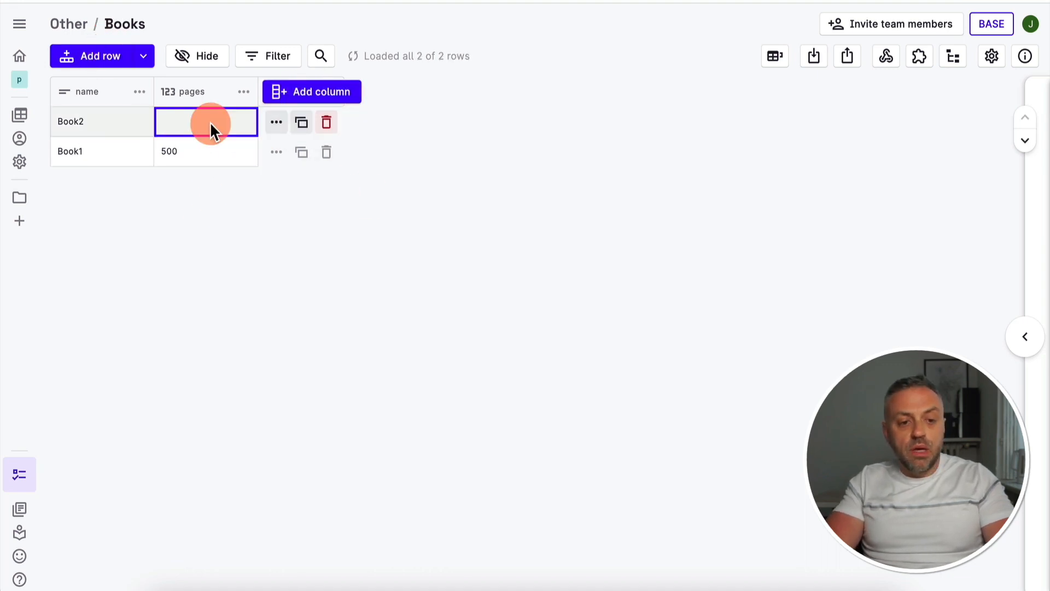
{"action": "double_click", "coordinate": [195, 121]}
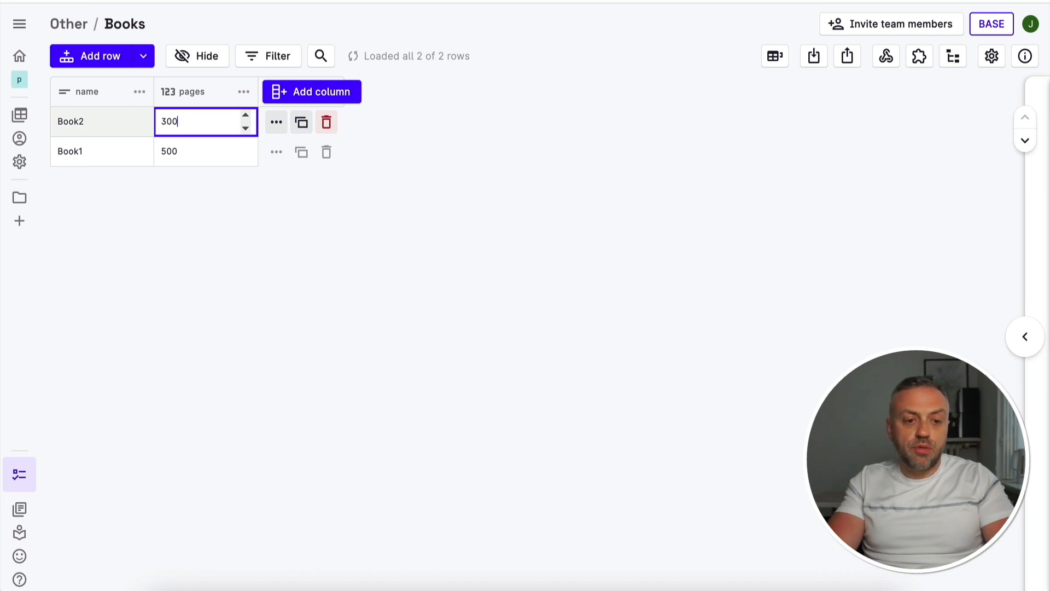
{"action": "key", "text": "Return"}
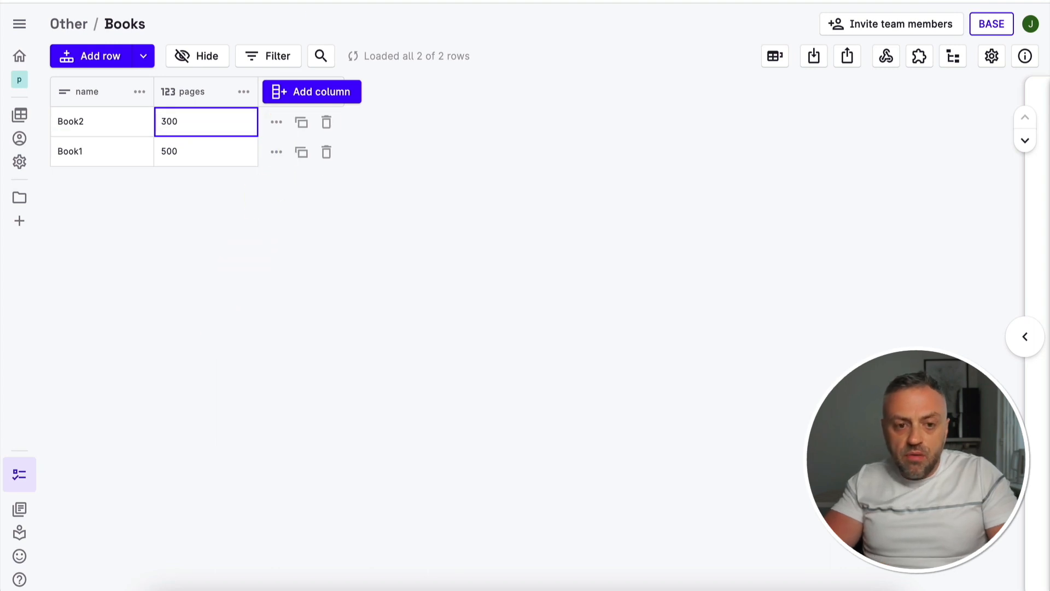
Switch to the Firebase console and open the Book2 document in the books collection
{"action": "left_click", "coordinate": [328, 1]}
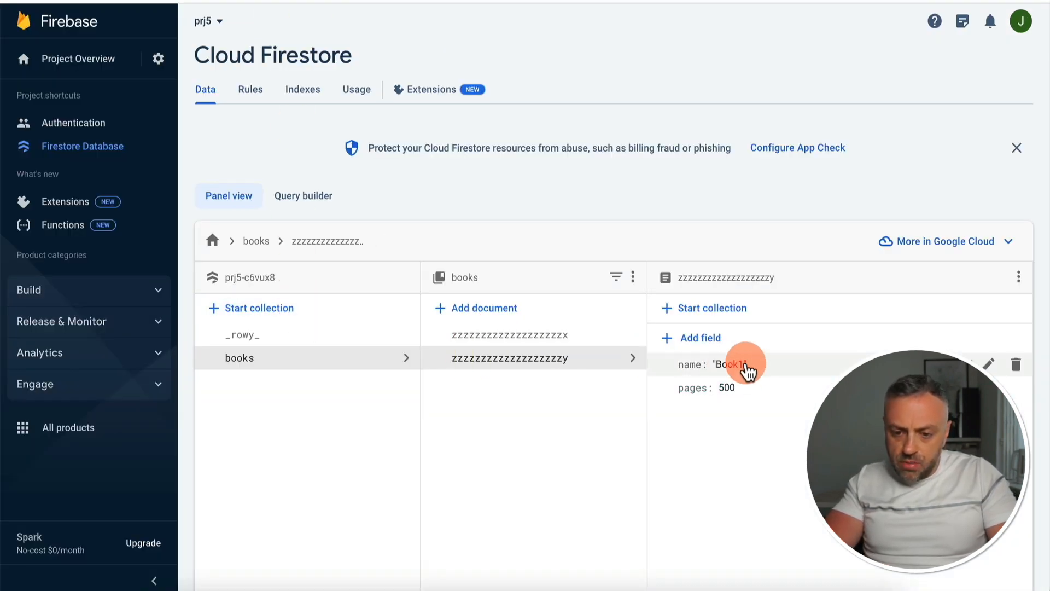
{"action": "left_click", "coordinate": [593, 337]}
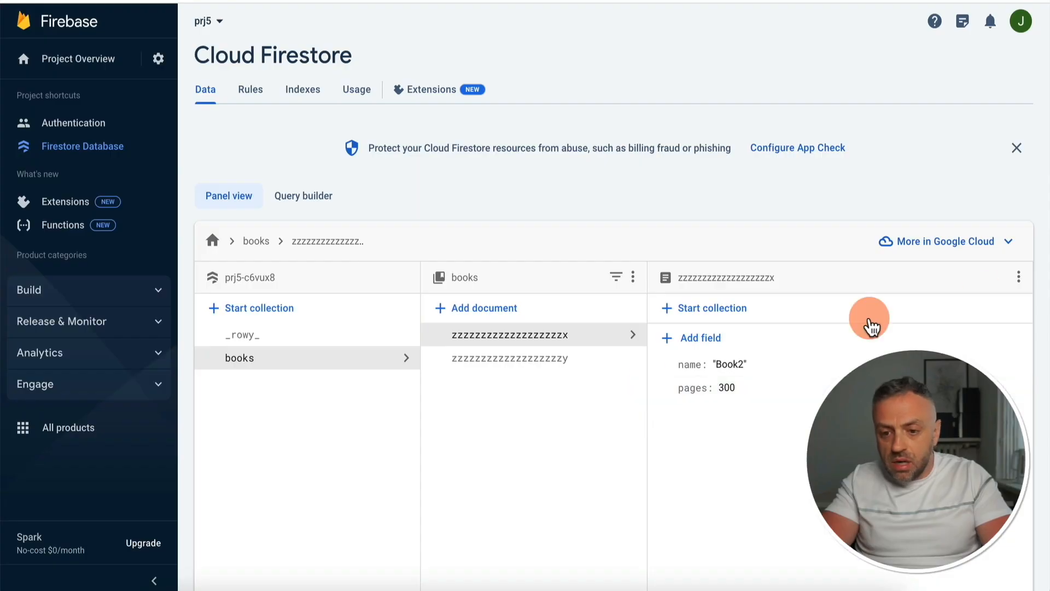
{"action": "left_click", "coordinate": [502, 324]}
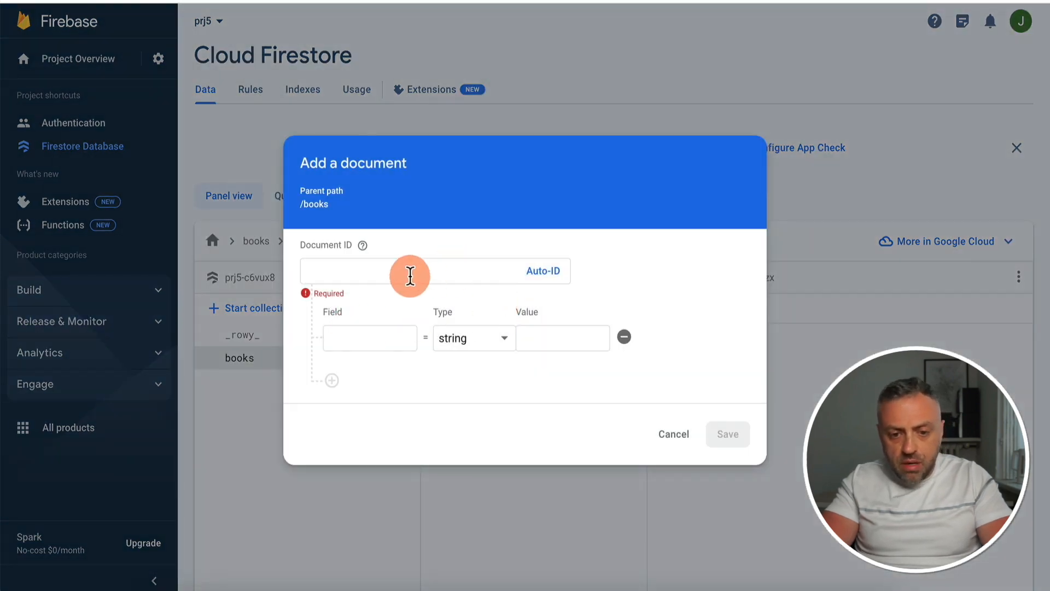
{"action": "left_click", "coordinate": [546, 270]}
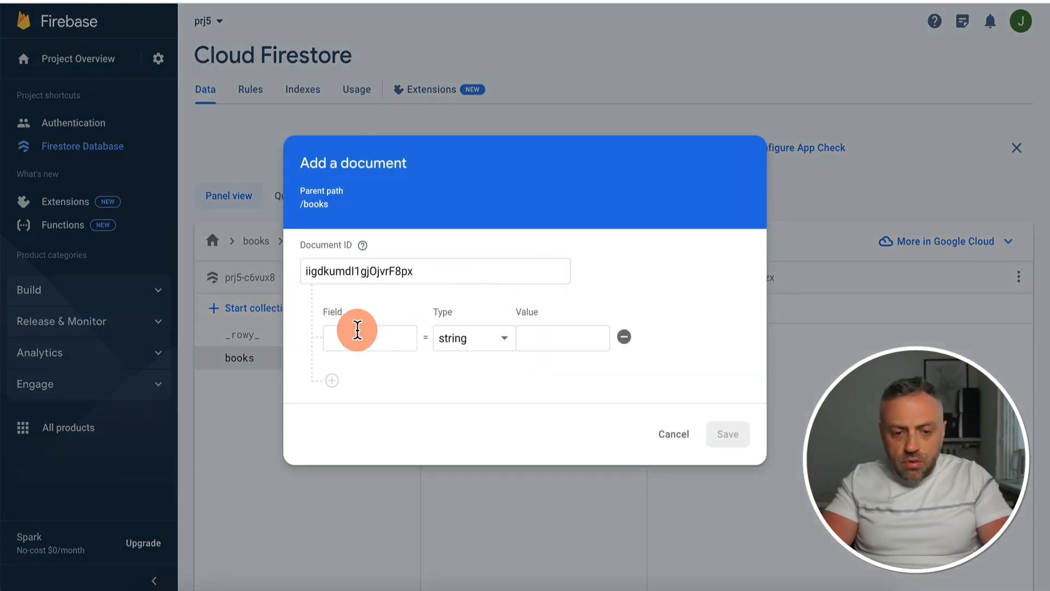
{"action": "left_click", "coordinate": [675, 438]}
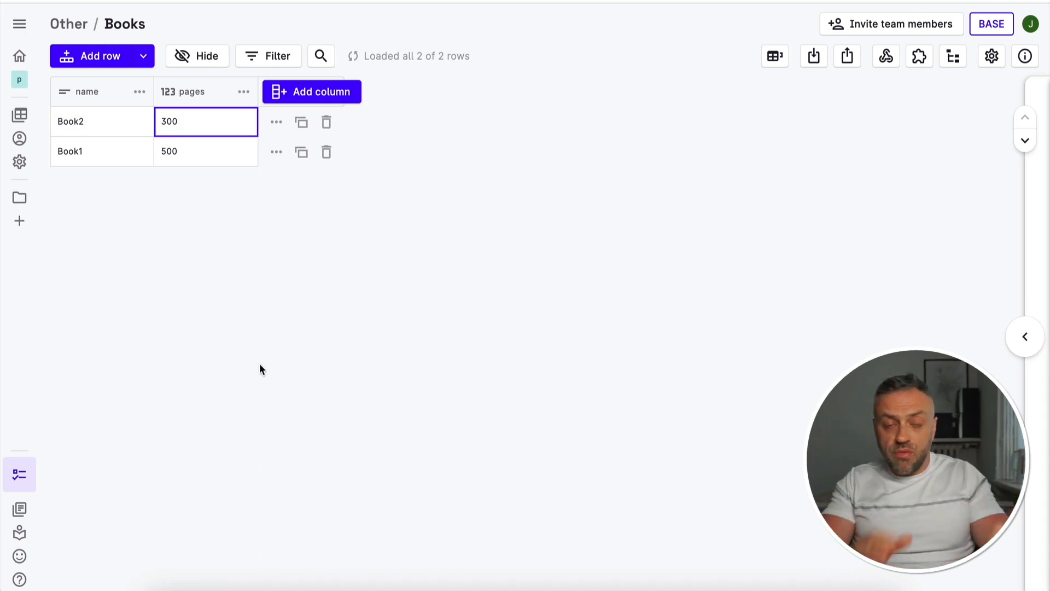
Add a Short Text column called author to the Books table in Rowy
{"action": "left_click", "coordinate": [314, 94]}
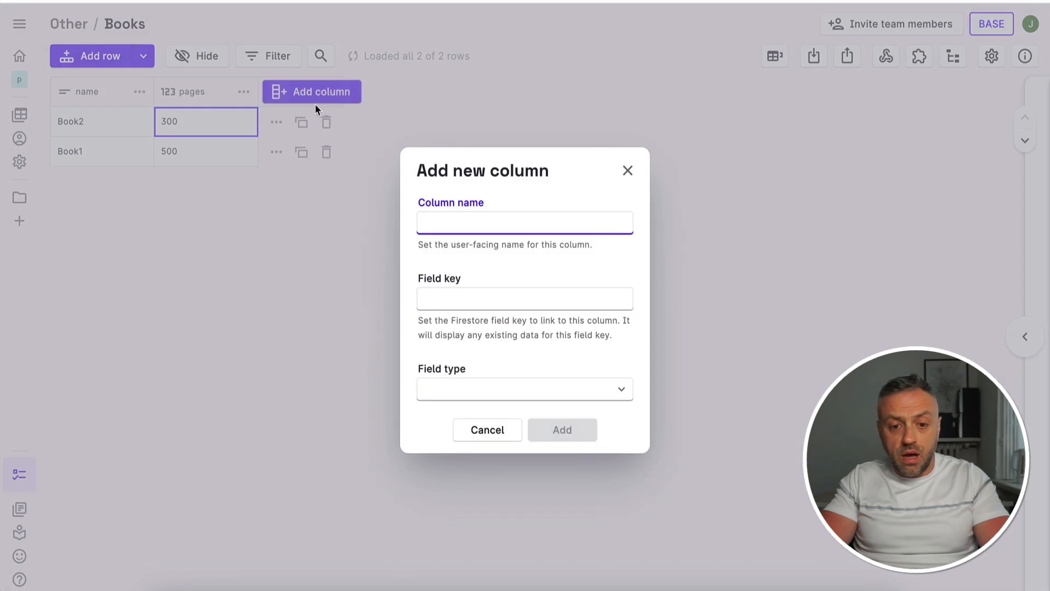
{"action": "left_click", "coordinate": [539, 221]}
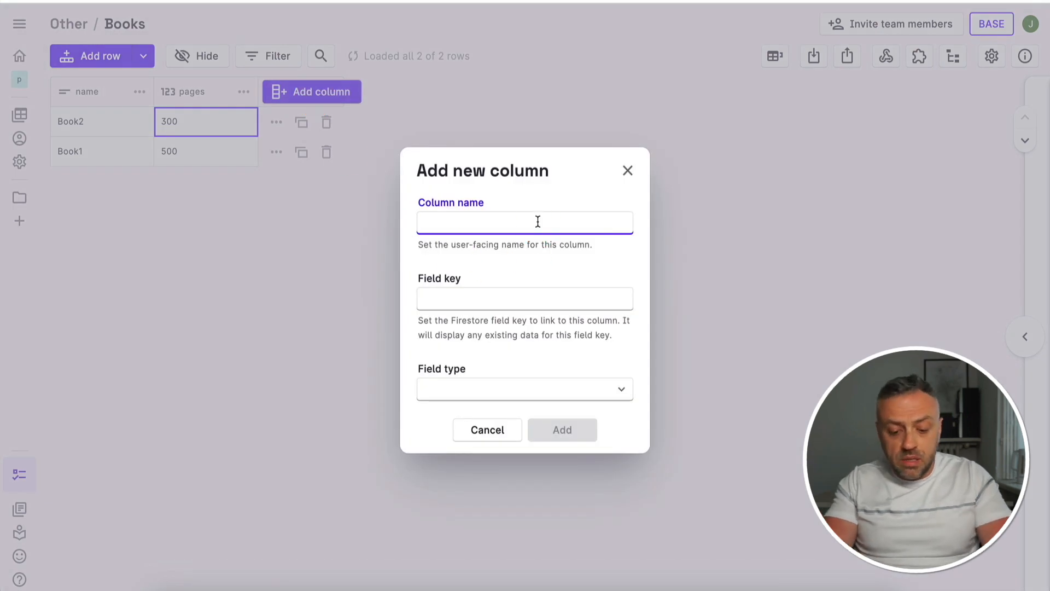
{"action": "type", "text": "author"}
{"action": "left_click", "coordinate": [539, 393]}
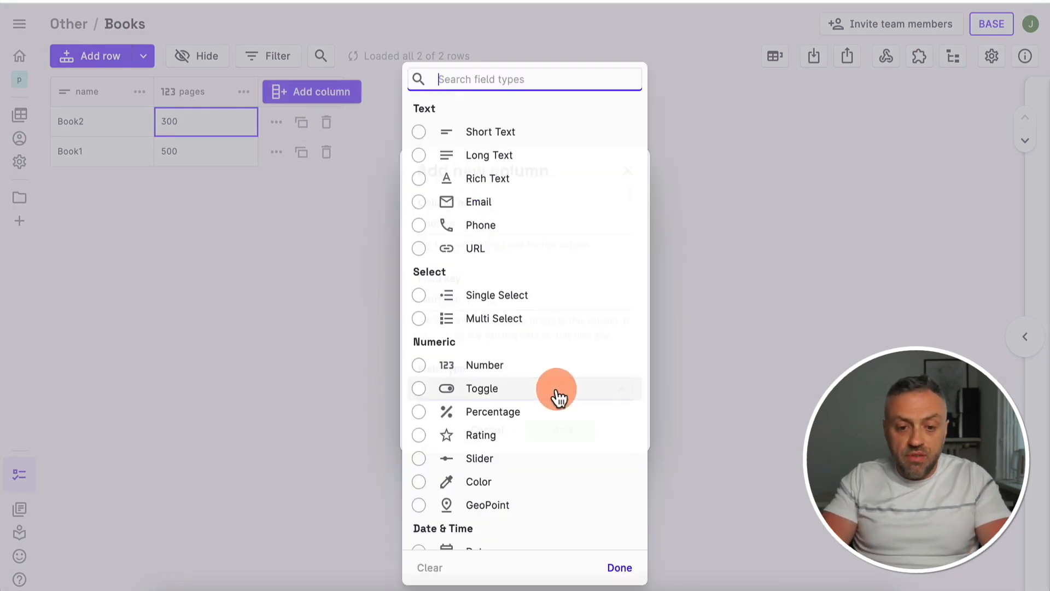
{"action": "left_click", "coordinate": [504, 133]}
{"action": "left_click", "coordinate": [595, 448]}
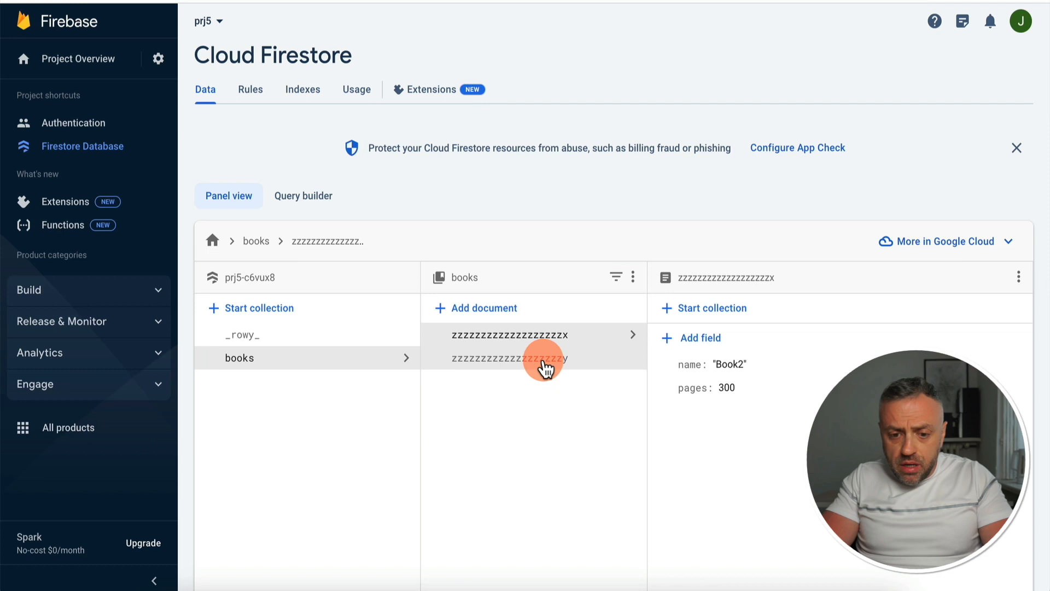
Check the fields of the Book1 and Book2 documents in the Firestore books collection
{"action": "left_click", "coordinate": [544, 359]}
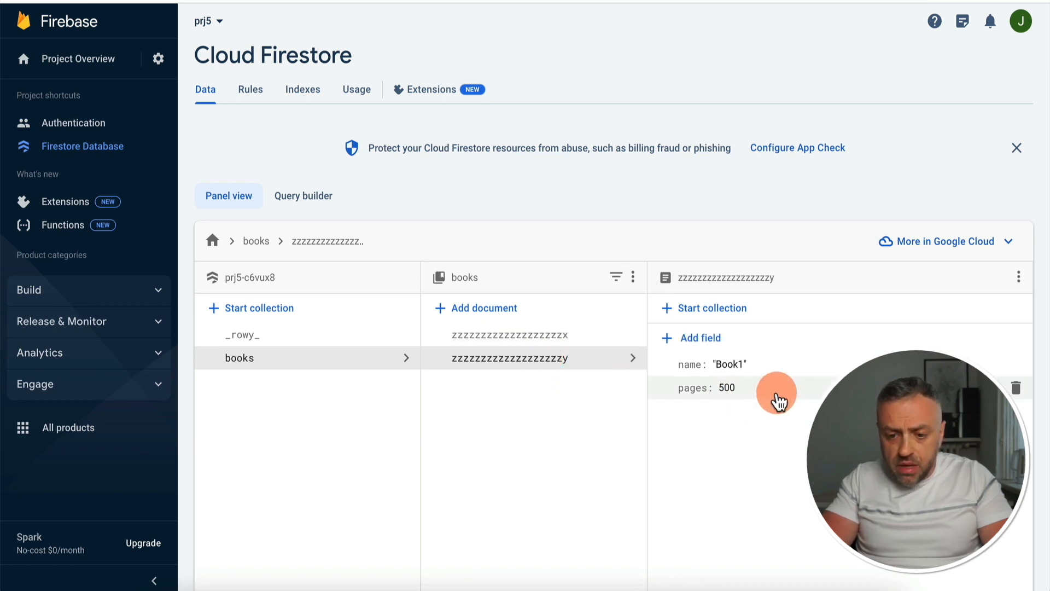
{"action": "left_click", "coordinate": [580, 335]}
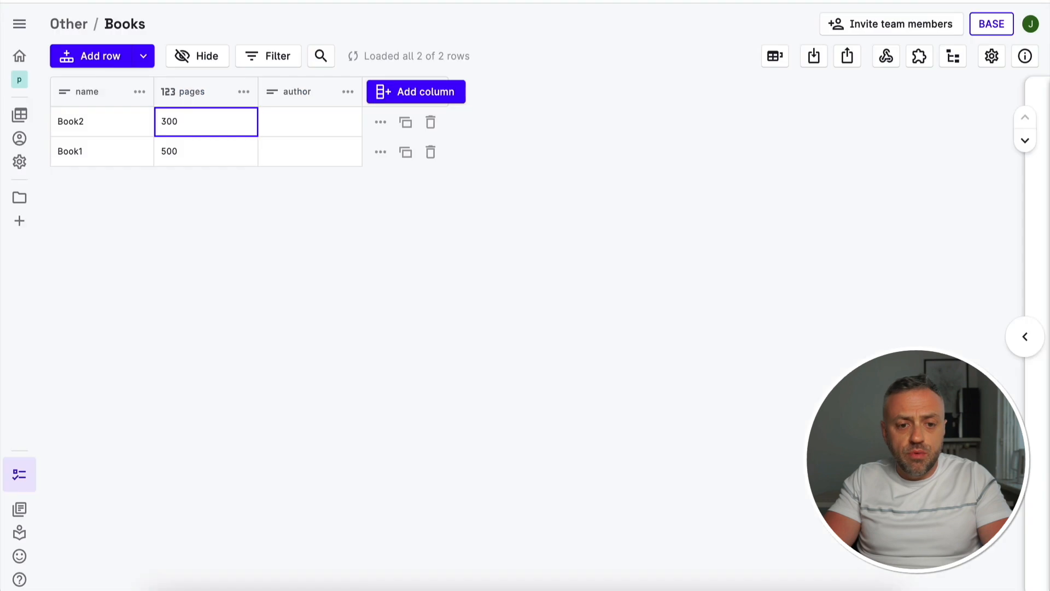
Back in Rowy, enter the same author's first name in the author cells of Book2 and Book1
{"action": "double_click", "coordinate": [317, 131]}
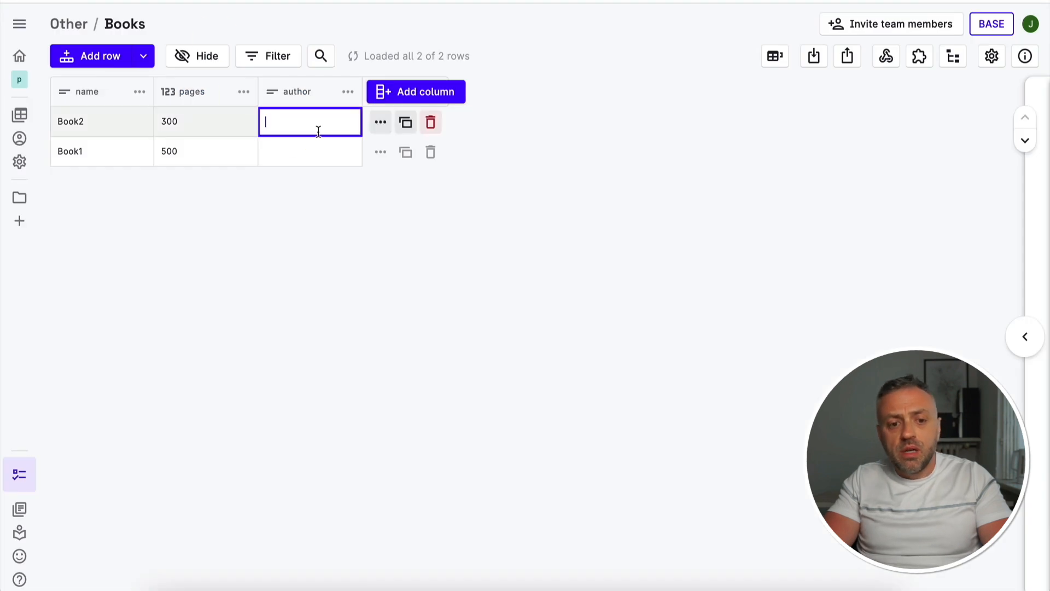
{"action": "type", "text": "James"}
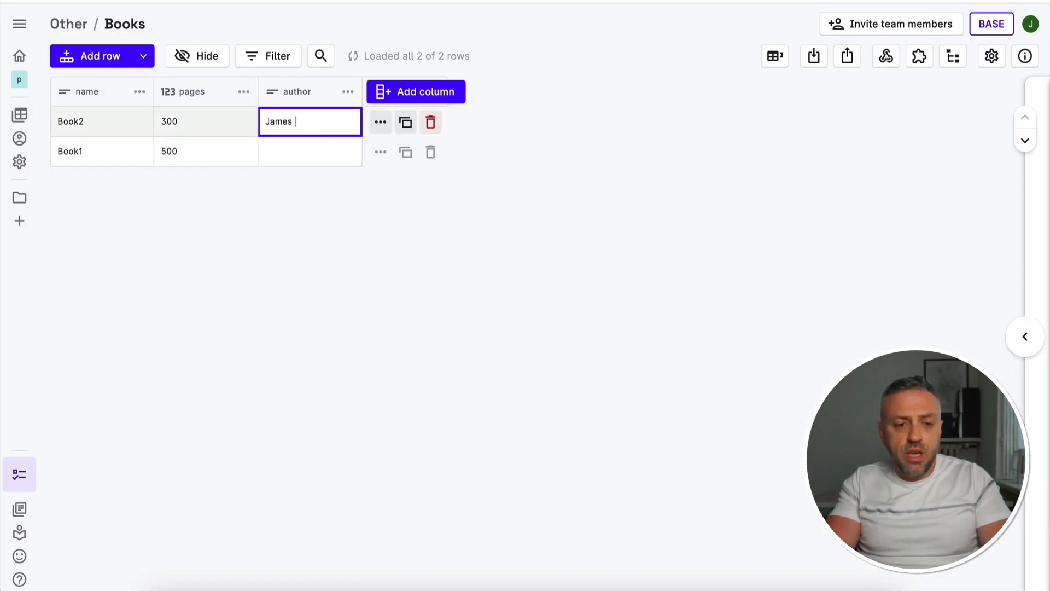
{"action": "double_click", "coordinate": [290, 147]}
{"action": "type", "text": "James"}
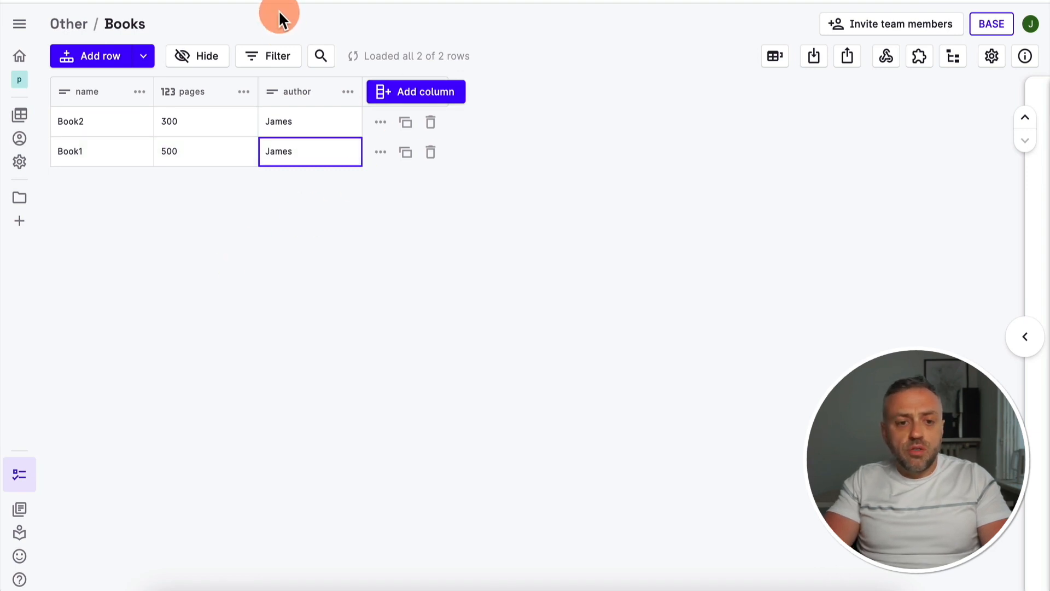
Switch to the Firebase console and check the author field in both documents of the books collection
{"action": "left_click", "coordinate": [328, 1]}
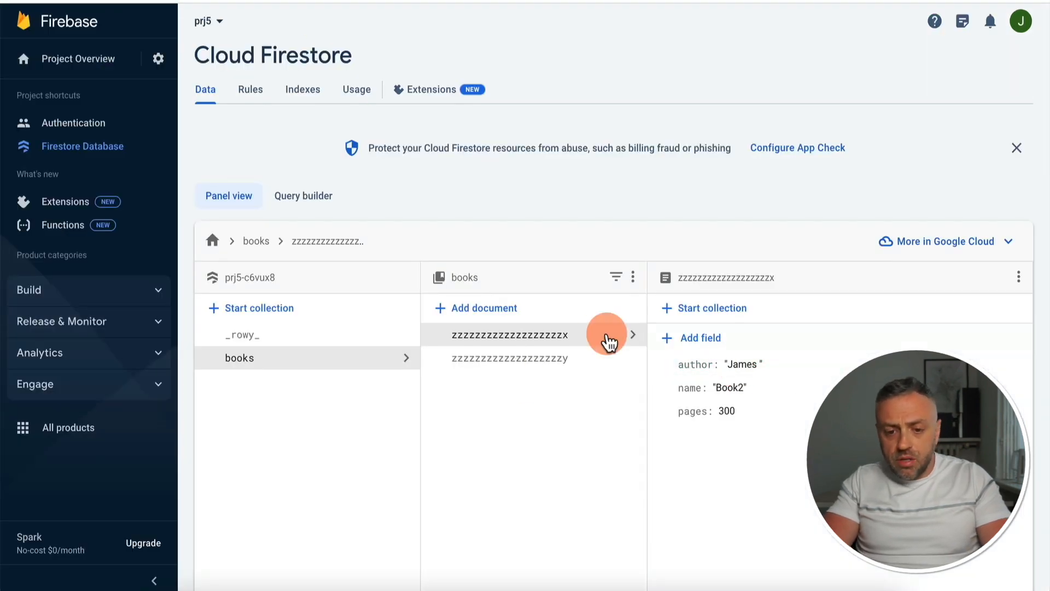
{"action": "left_click", "coordinate": [577, 356]}
{"action": "left_click", "coordinate": [592, 338]}
Return to Rowy and examine the Books table's paste, URL and Airtable import options and its export options, without importing or exporting anything
{"action": "left_click", "coordinate": [192, 1]}
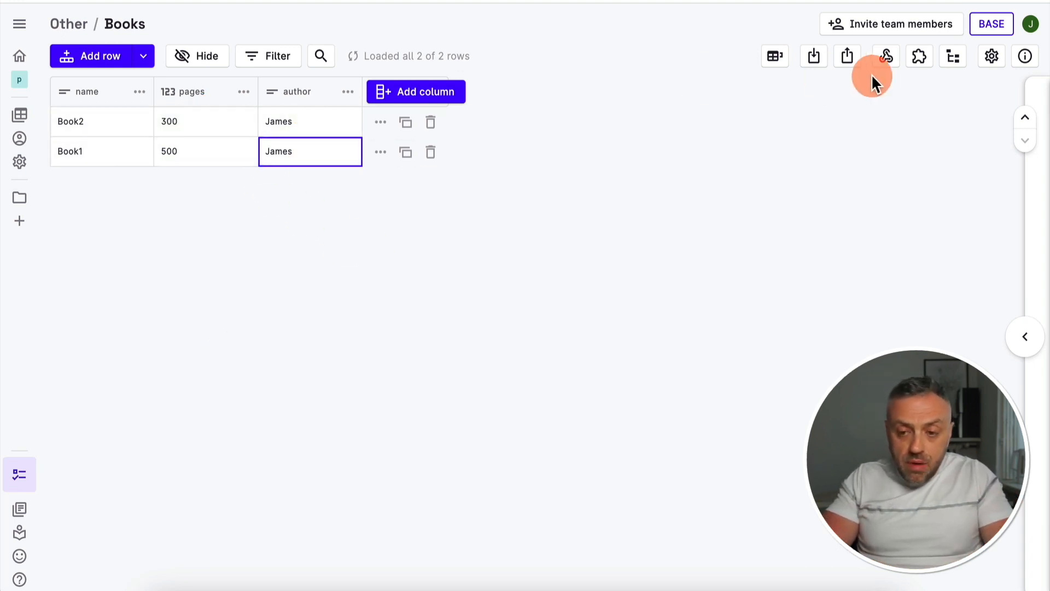
{"action": "left_click", "coordinate": [815, 57]}
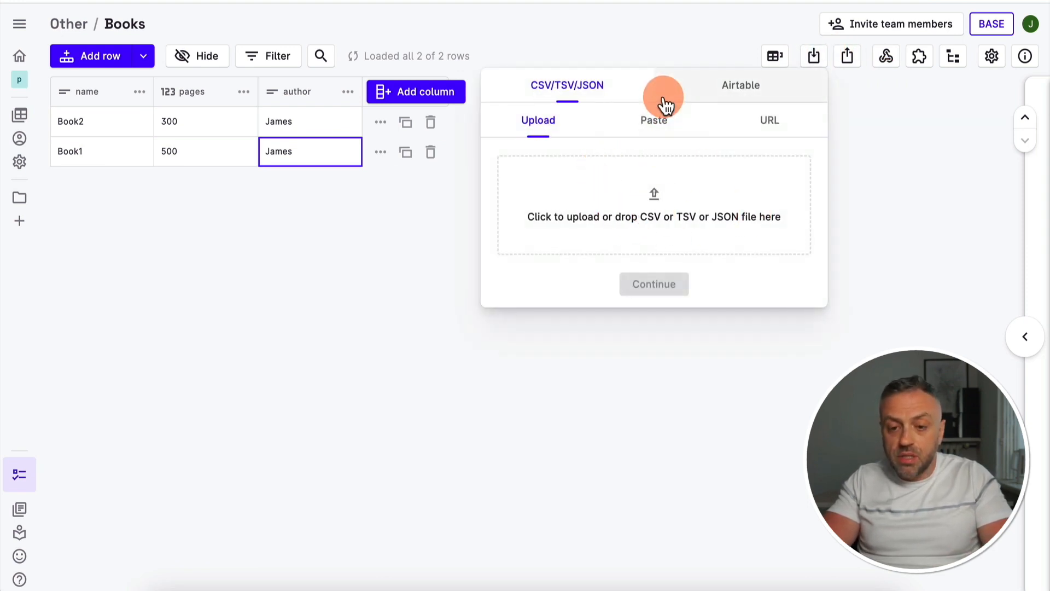
{"action": "left_click", "coordinate": [662, 121]}
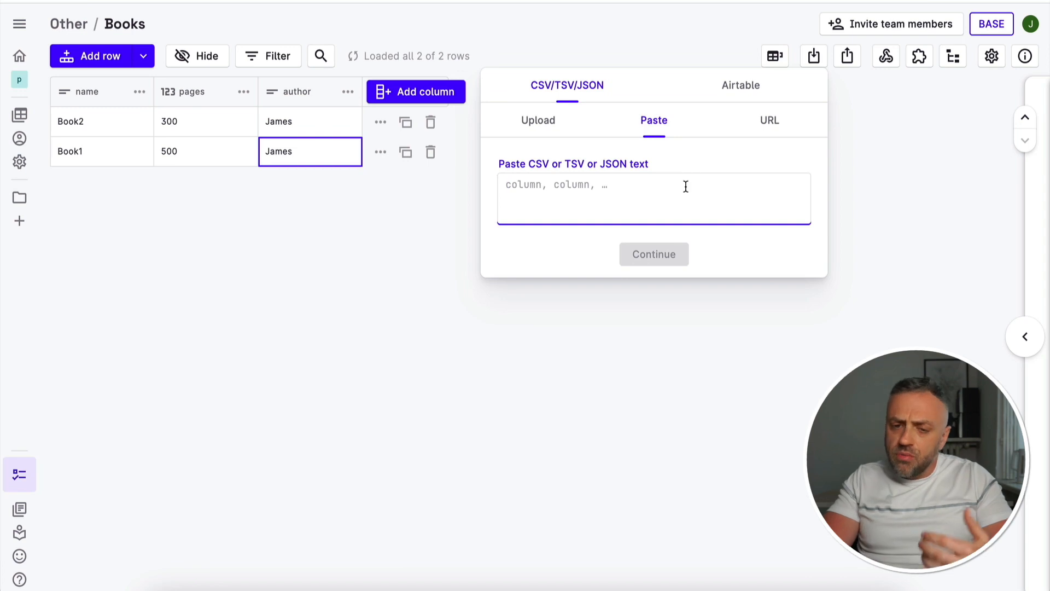
{"action": "left_click", "coordinate": [554, 186]}
{"action": "left_click", "coordinate": [614, 194]}
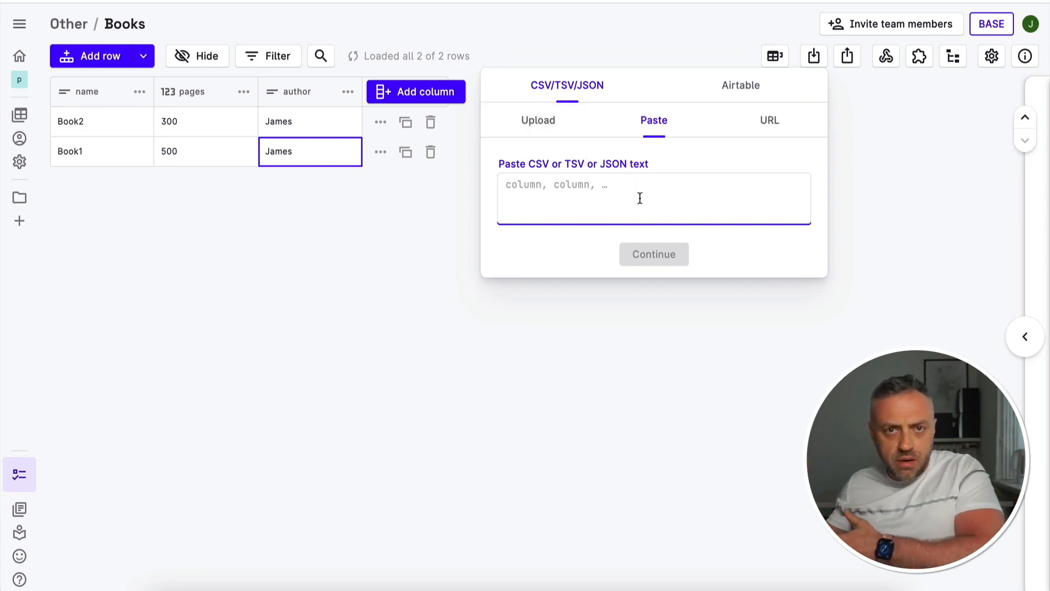
{"action": "left_click", "coordinate": [770, 121]}
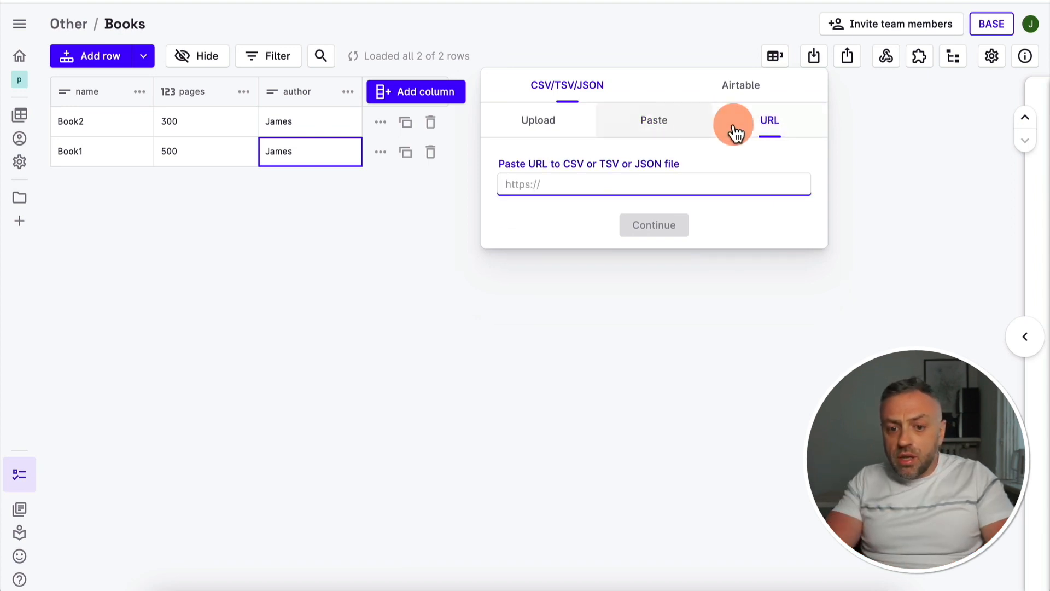
{"action": "left_click", "coordinate": [743, 91]}
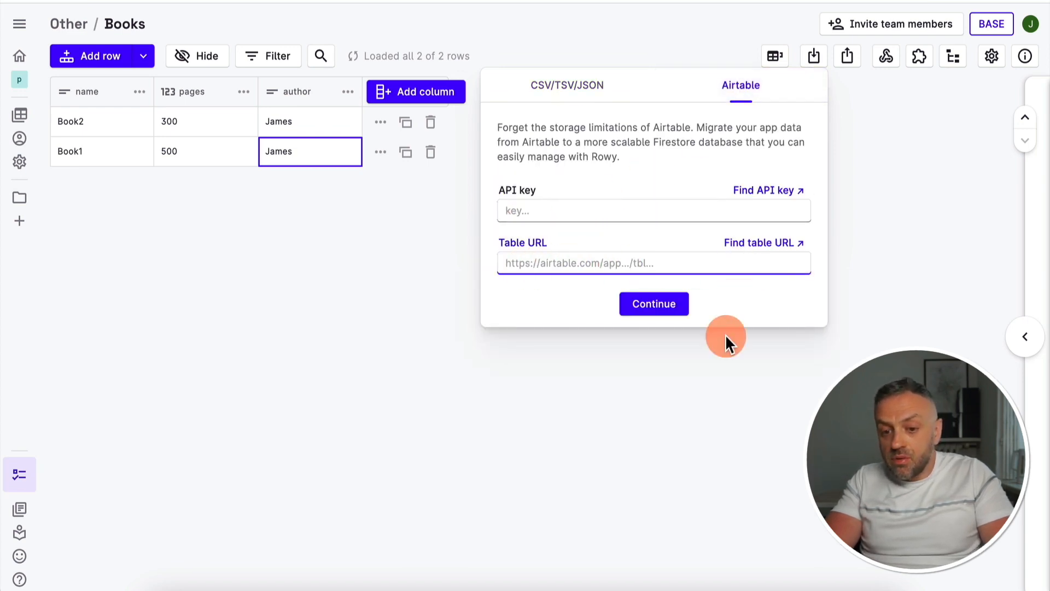
{"action": "left_click", "coordinate": [721, 422]}
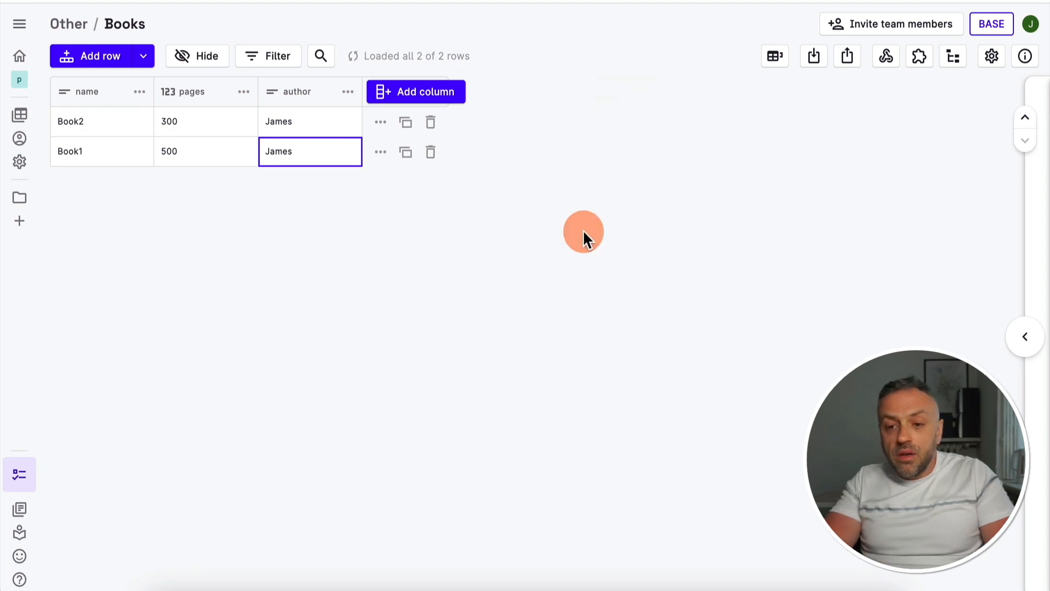
{"action": "left_click", "coordinate": [847, 56]}
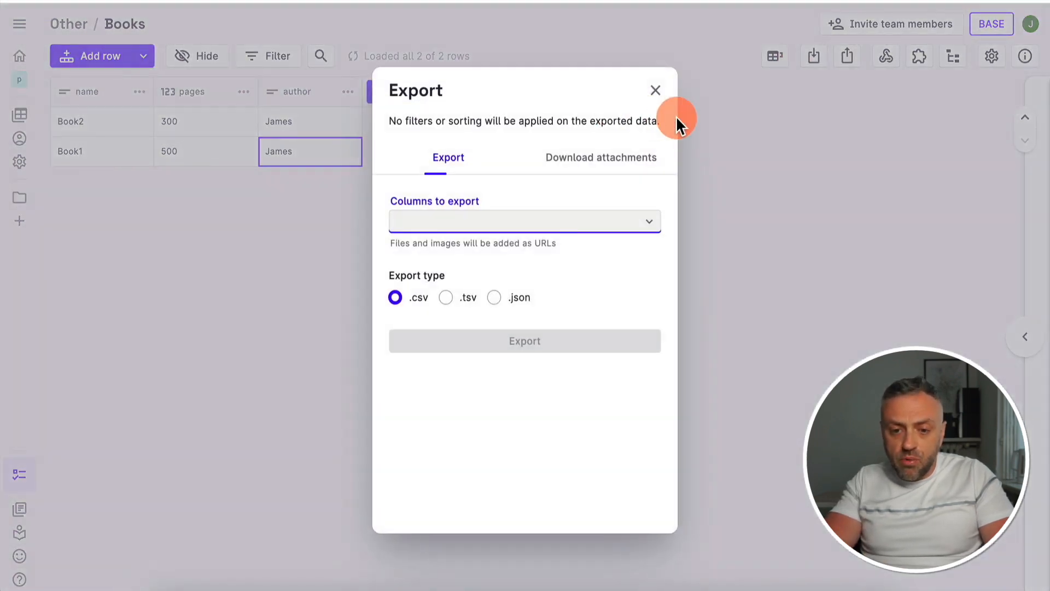
{"action": "left_click", "coordinate": [655, 90]}
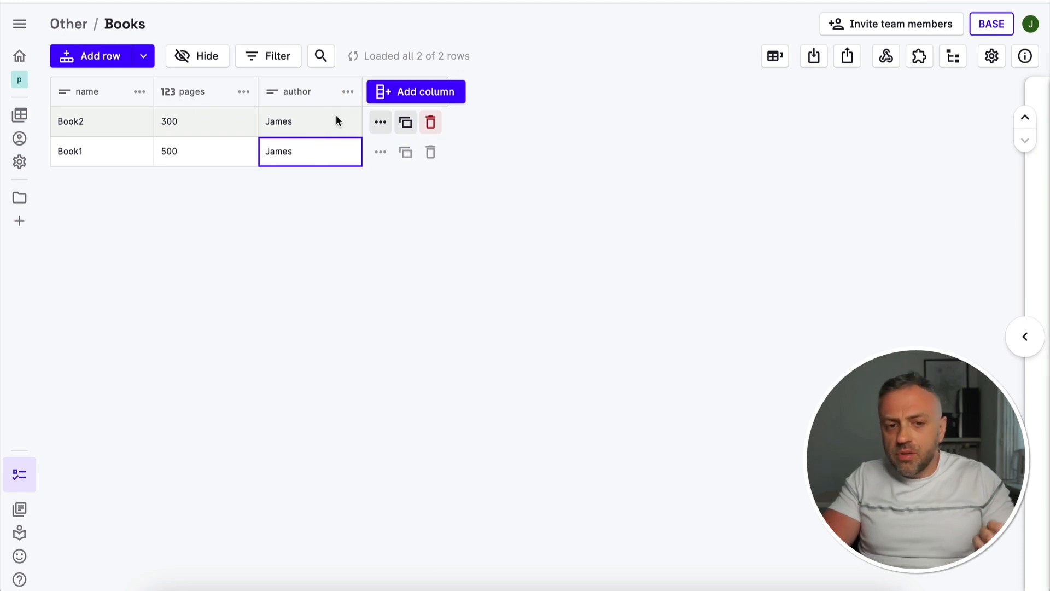
Switch to the Firebase console to view the Book2 document in the books collection again
{"action": "left_click", "coordinate": [335, 18]}
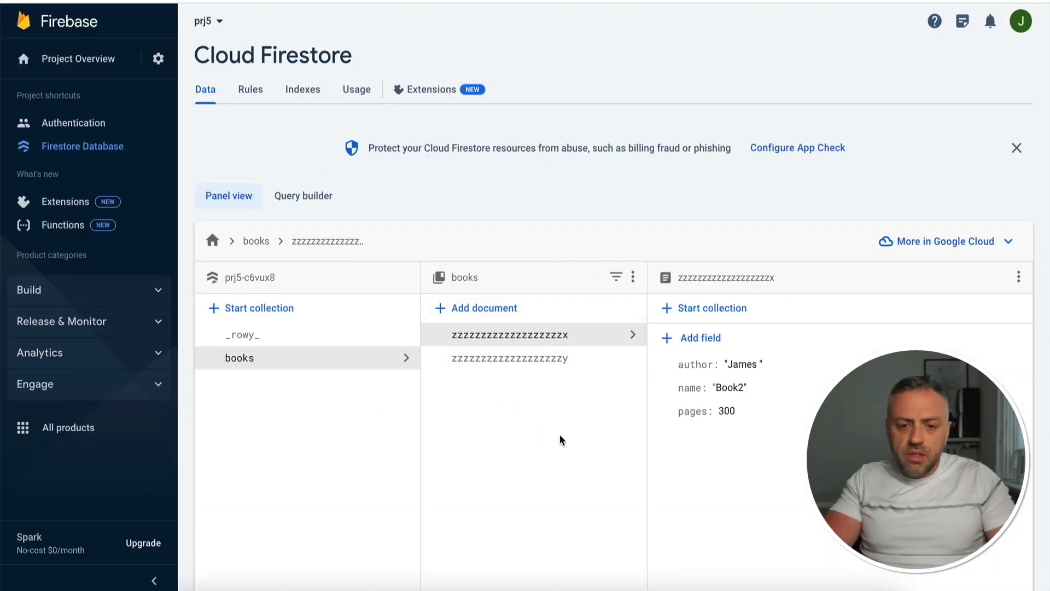
{"action": "left_click", "coordinate": [504, 239]}
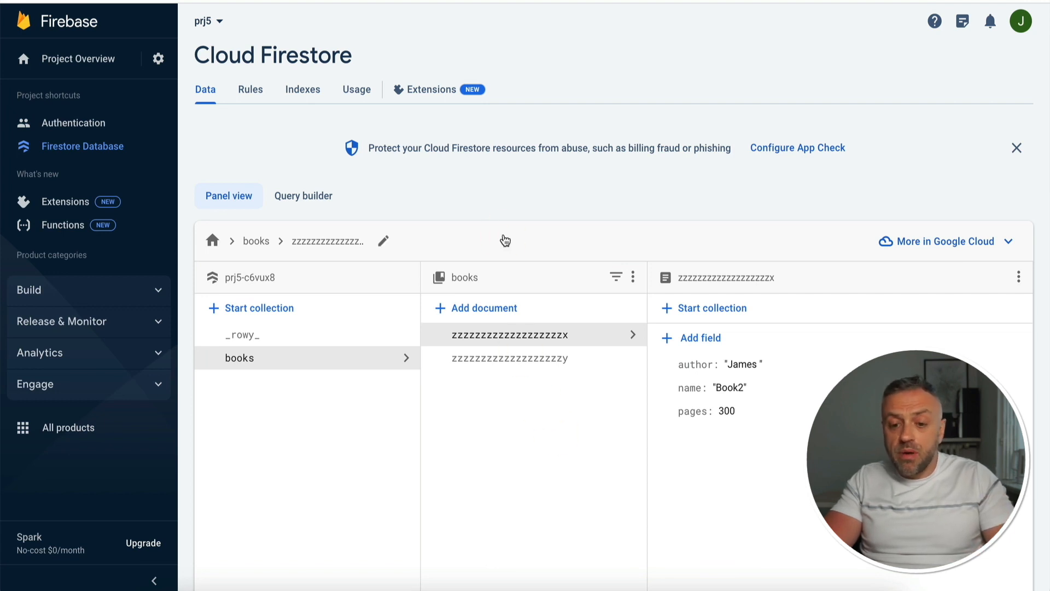
Return to Rowy and start the Cloud Functions setup from the Books table's webhooks, continuing to the Enable billing stage
{"action": "left_click", "coordinate": [504, 233]}
{"action": "left_click", "coordinate": [452, 388]}
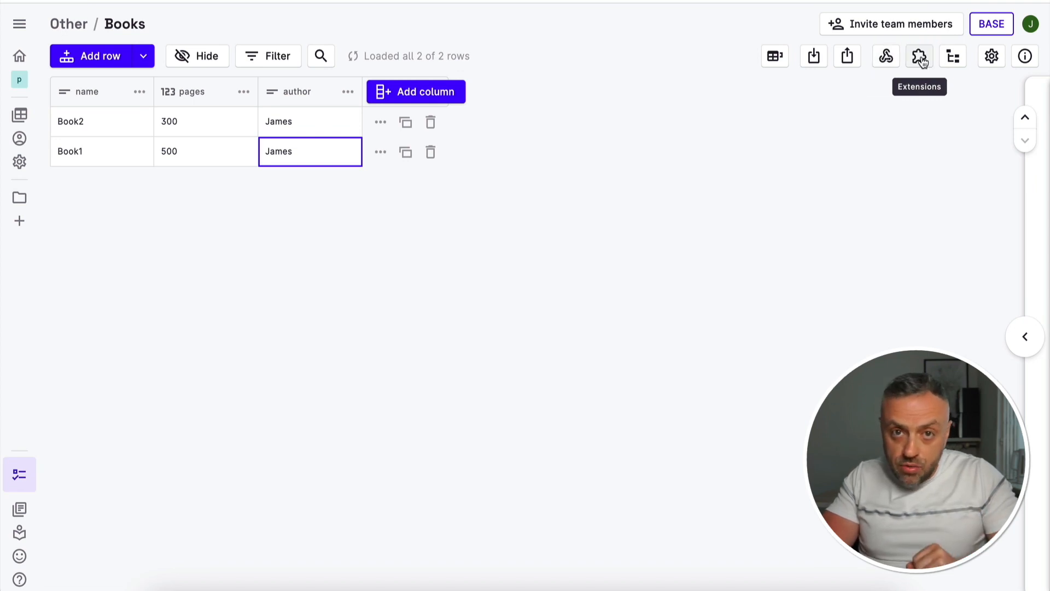
{"action": "left_click", "coordinate": [886, 57]}
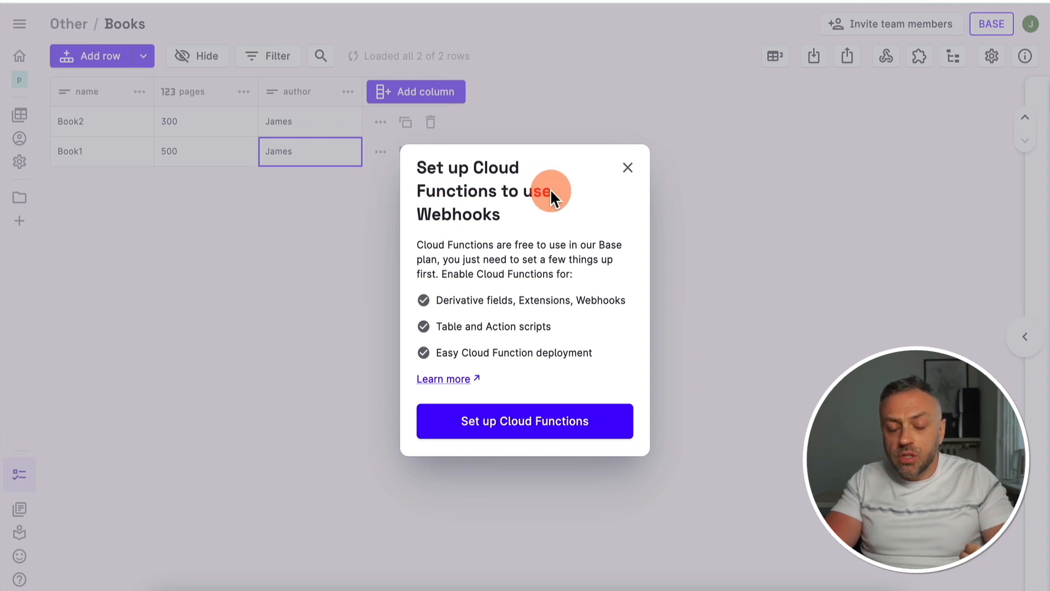
{"action": "left_click", "coordinate": [524, 419]}
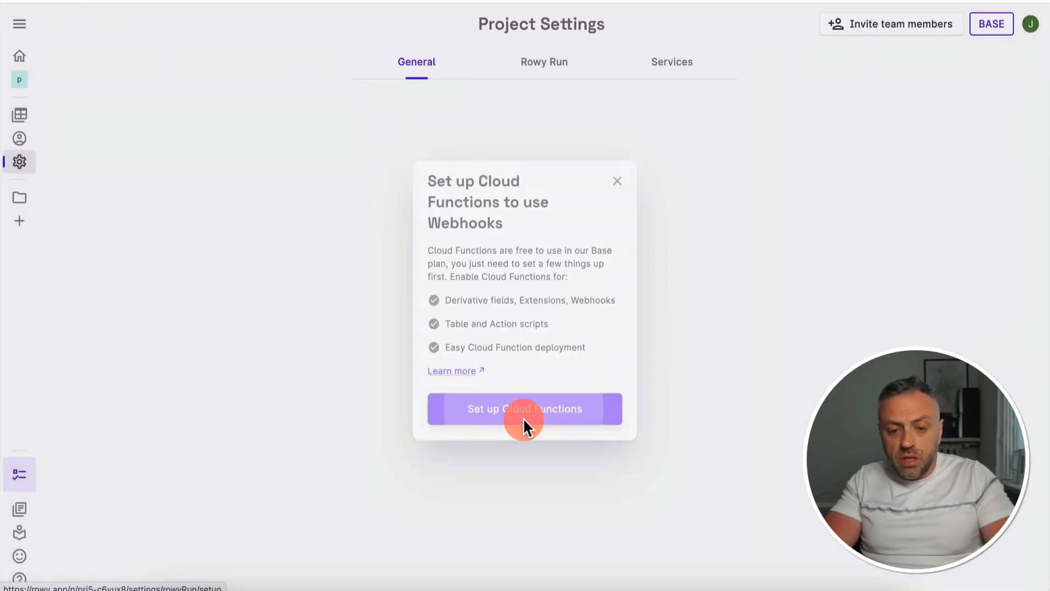
{"action": "left_click", "coordinate": [513, 525]}
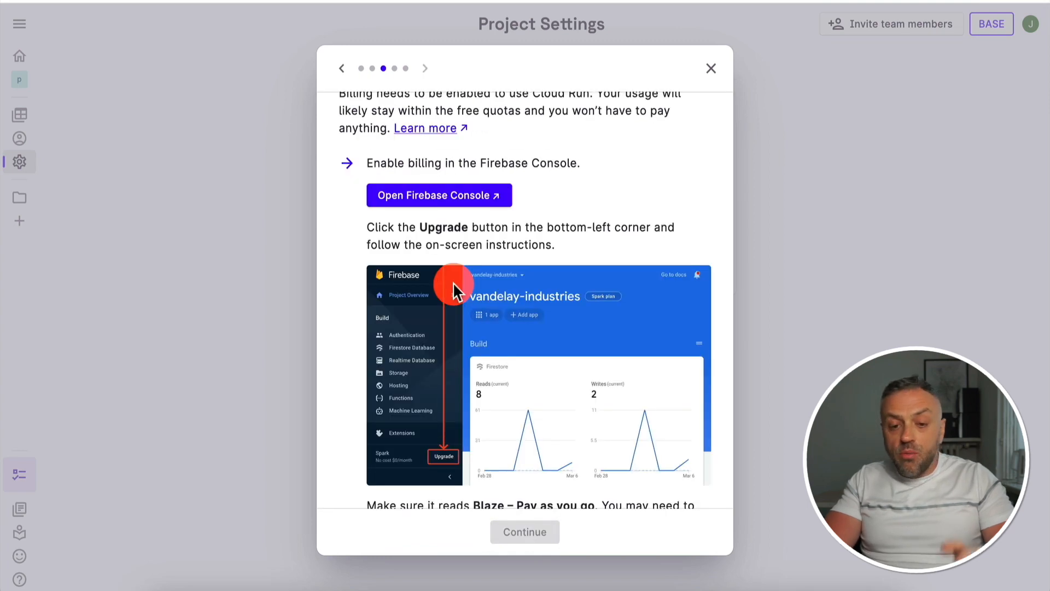
{"action": "scroll", "coordinate": [452, 283], "scroll_direction": "up", "scroll_amount": 1}
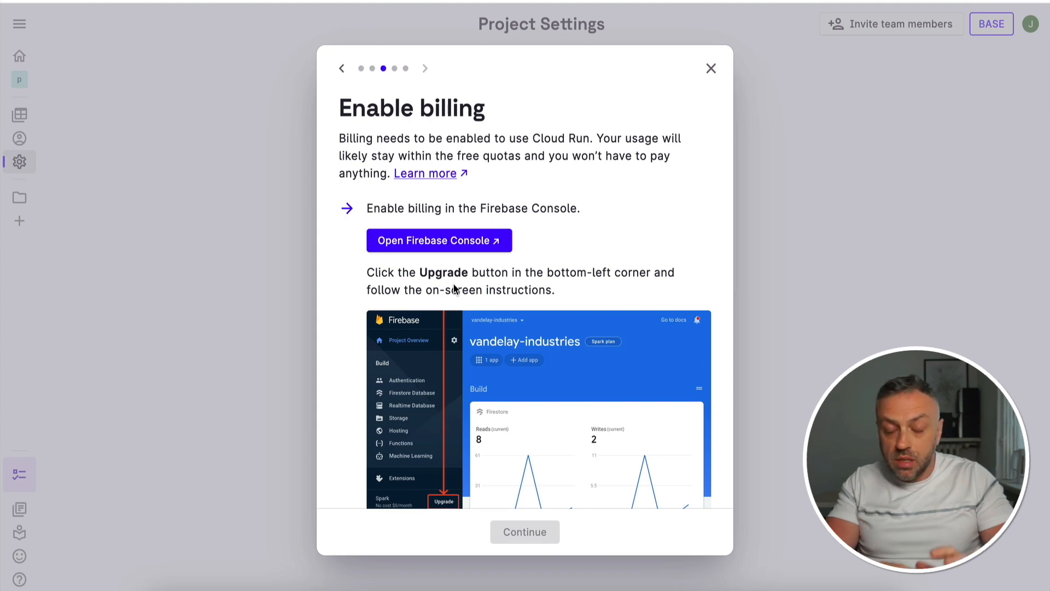
{"action": "left_click", "coordinate": [450, 285]}
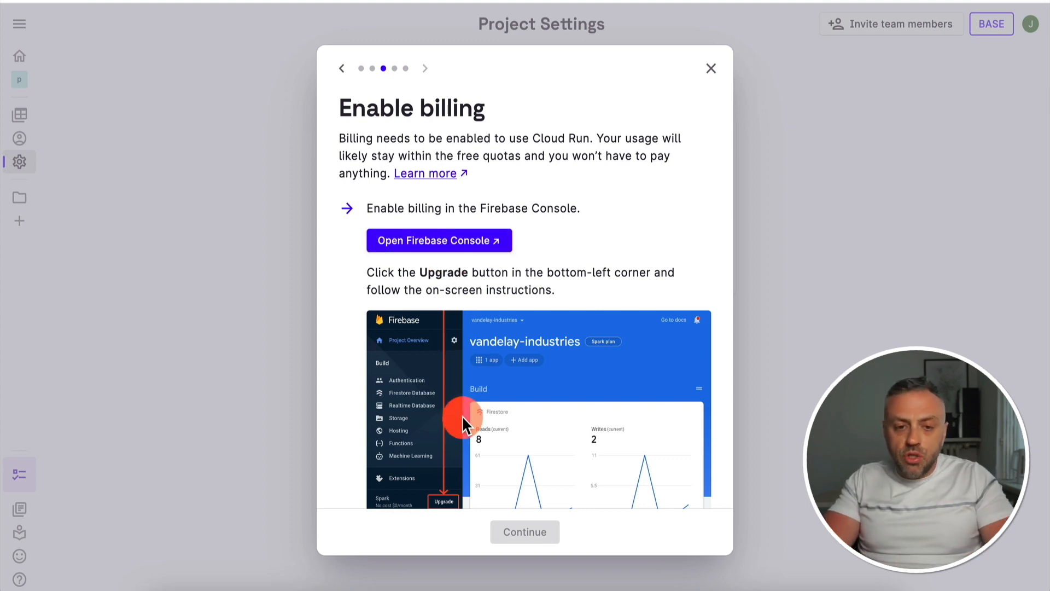
Switch to the Firebase console and choose the Blaze pay-as-you-go plan for prj5, billed to the Firebase Payment account
{"action": "left_click", "coordinate": [423, 243]}
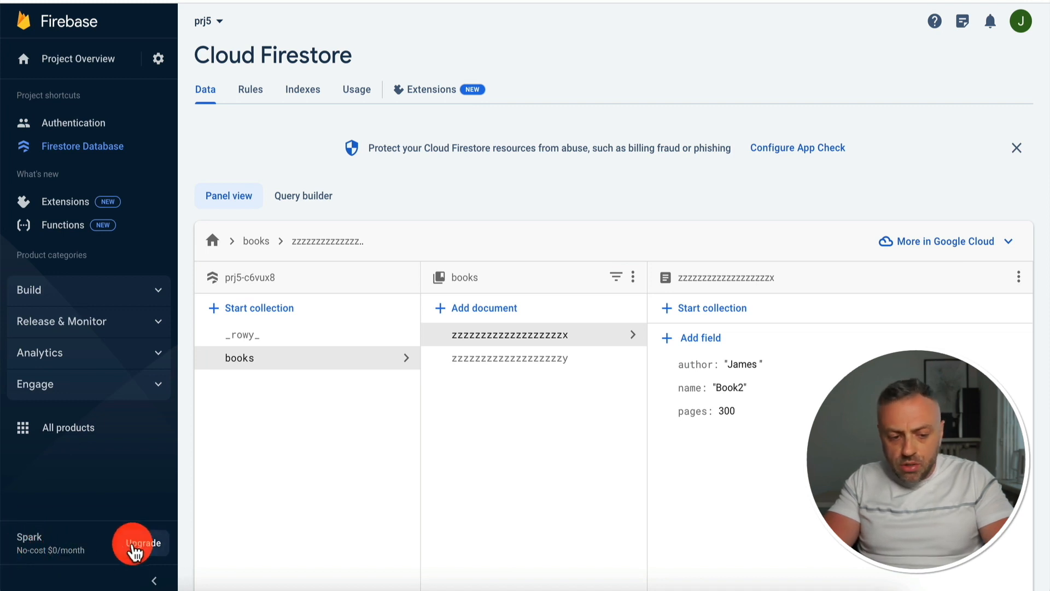
{"action": "left_click", "coordinate": [144, 543]}
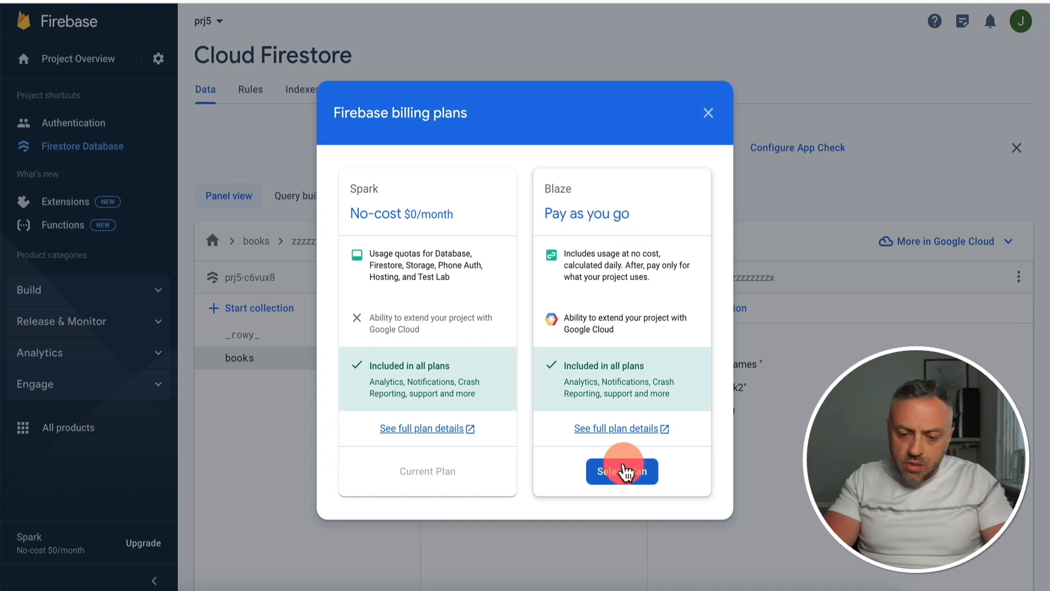
{"action": "left_click", "coordinate": [624, 470]}
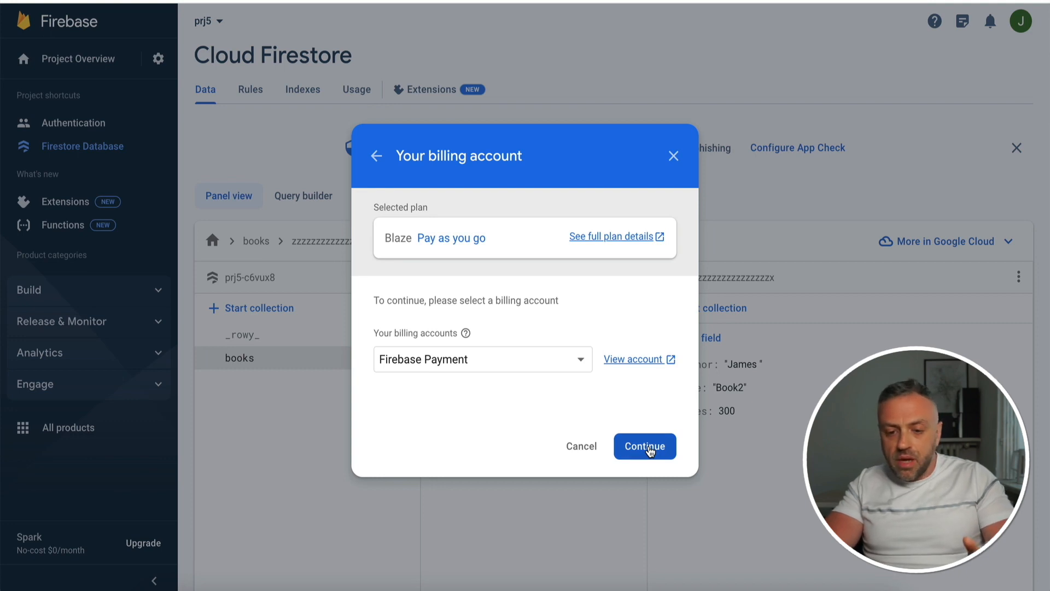
{"action": "left_click", "coordinate": [649, 450]}
Set the billing budget to 10 USD and complete the upgrade to the Blaze plan
{"action": "left_click", "coordinate": [452, 335]}
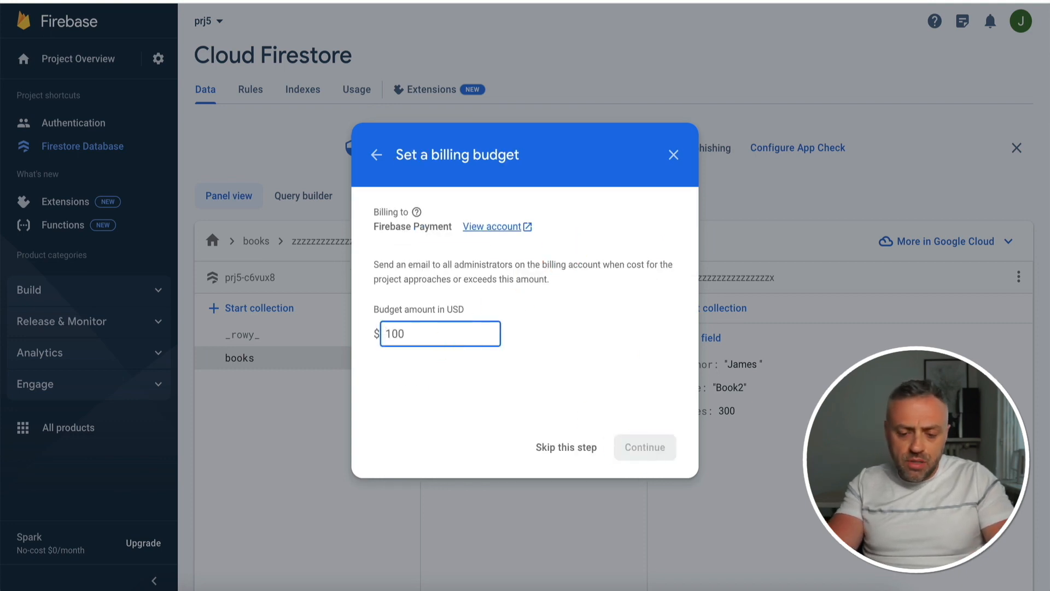
{"action": "key", "text": "BackSpace"}
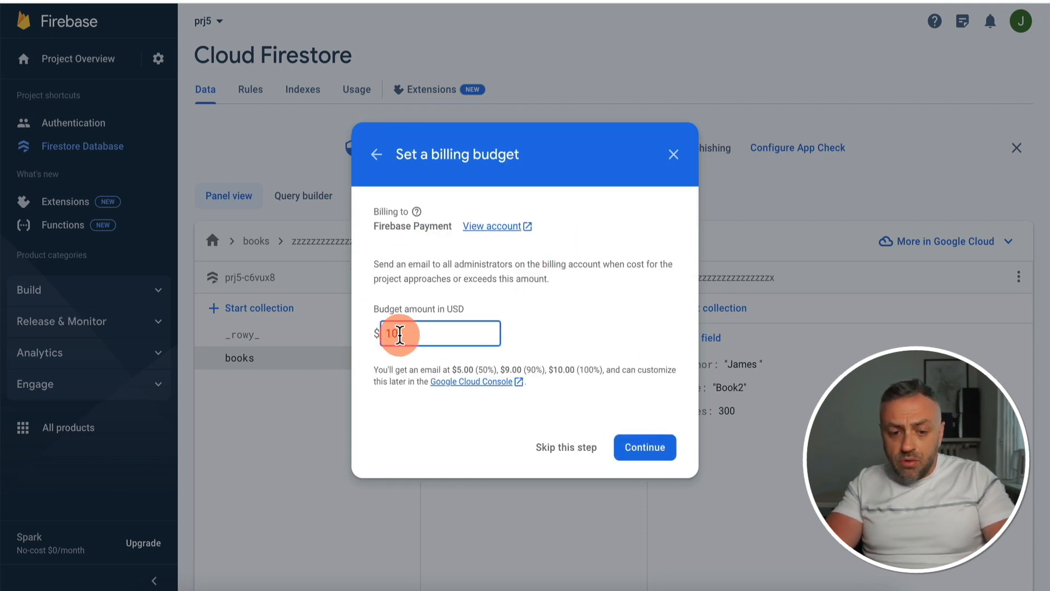
{"action": "left_click", "coordinate": [644, 446]}
{"action": "left_click", "coordinate": [647, 448]}
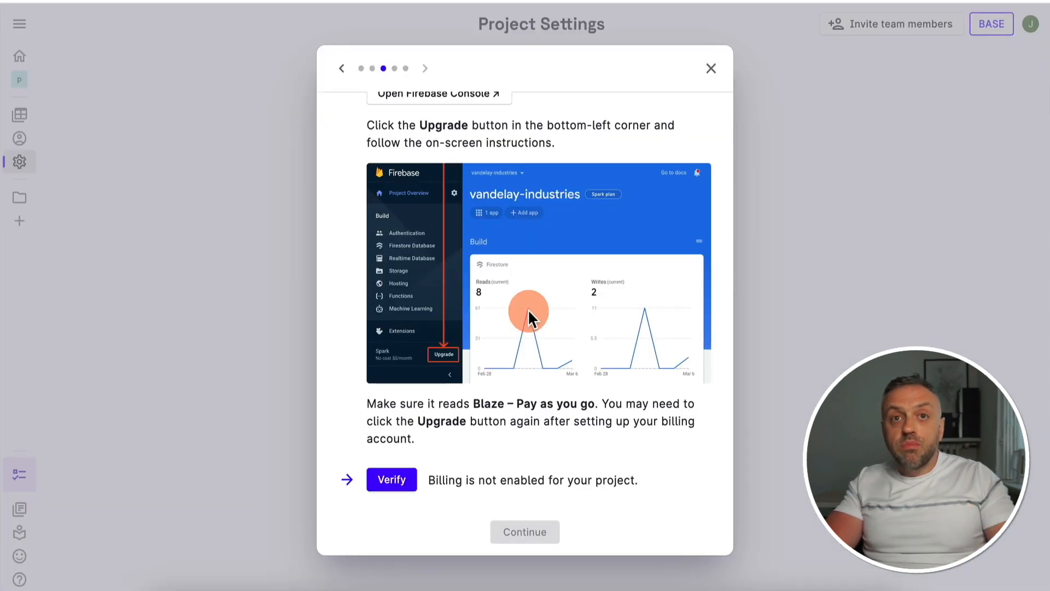
Back in Rowy, verify that billing is enabled and deploy Rowy Run to the us-central1 region
{"action": "left_click", "coordinate": [395, 482]}
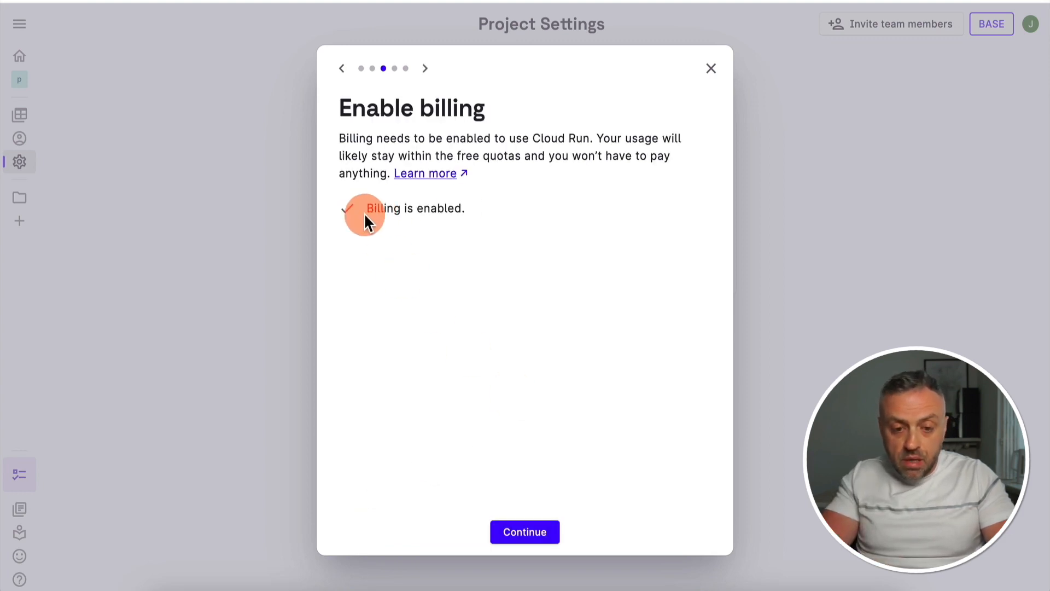
{"action": "left_click", "coordinate": [530, 538]}
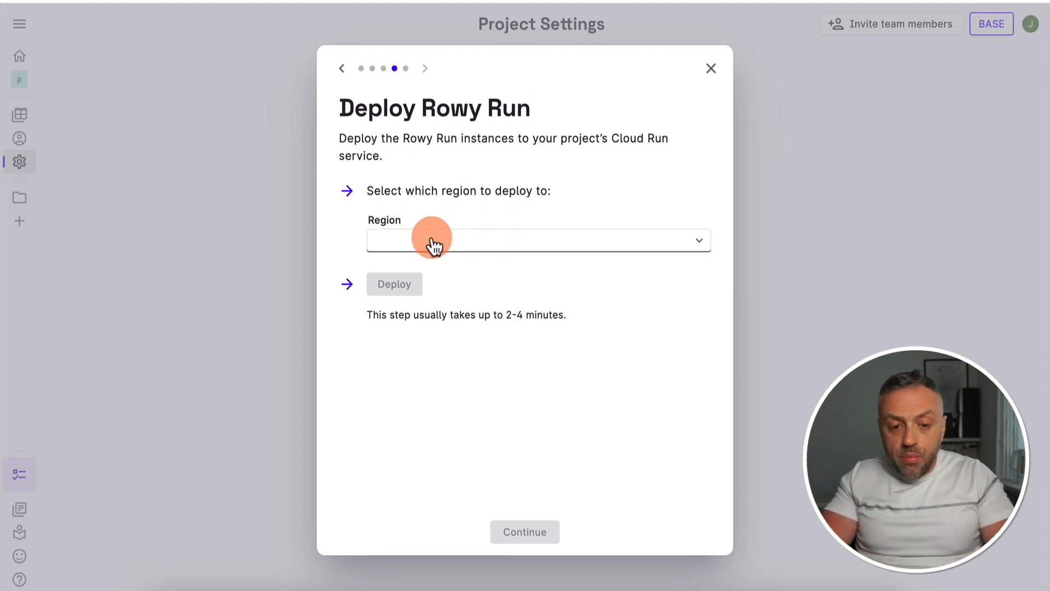
{"action": "left_click", "coordinate": [464, 240]}
{"action": "type", "text": "cent"}
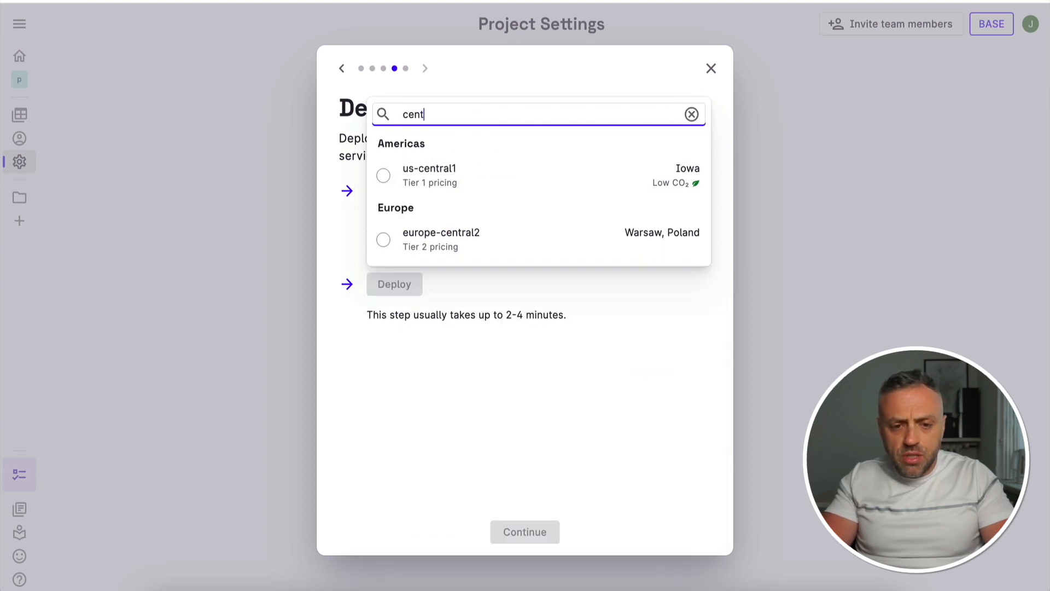
{"action": "left_click", "coordinate": [429, 172]}
{"action": "left_click", "coordinate": [423, 293]}
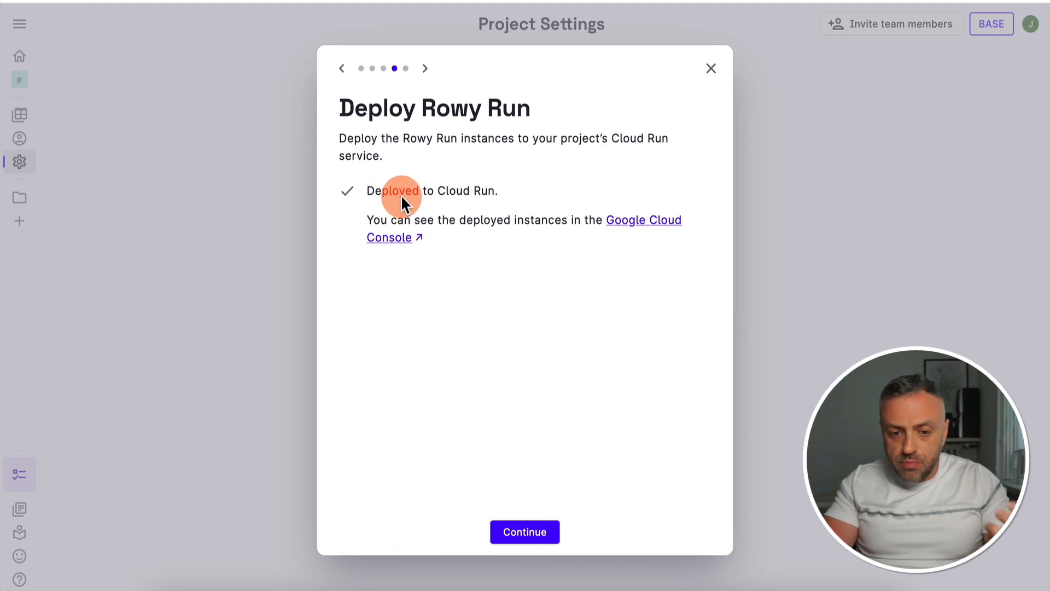
Finish the Rowy Run setup, close its dialog and go back to the Books table
{"action": "left_click", "coordinate": [539, 533]}
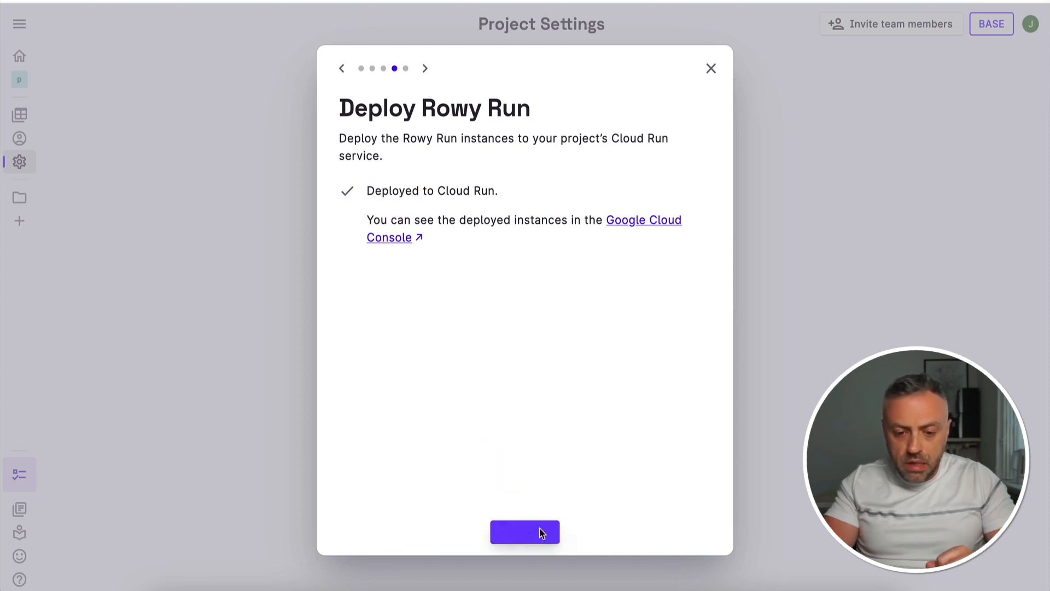
{"action": "left_click", "coordinate": [432, 113]}
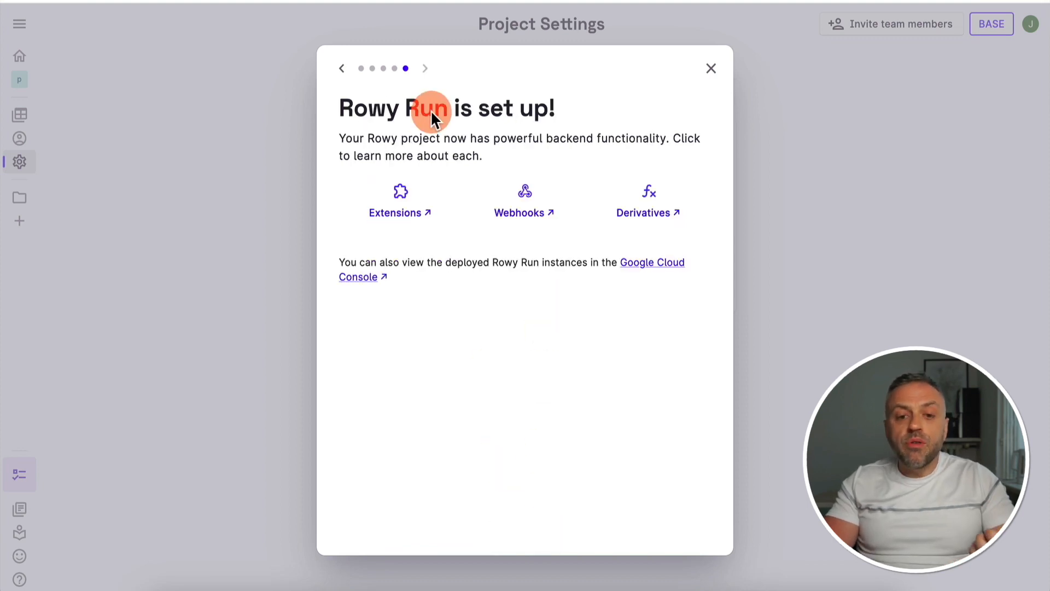
{"action": "left_click", "coordinate": [371, 145]}
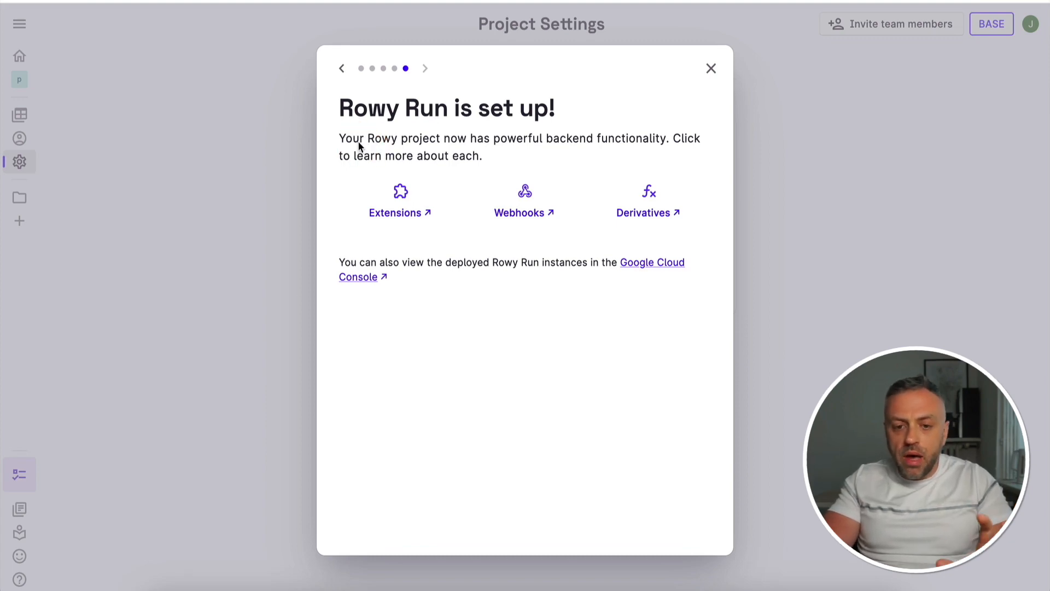
{"action": "left_click", "coordinate": [530, 145]}
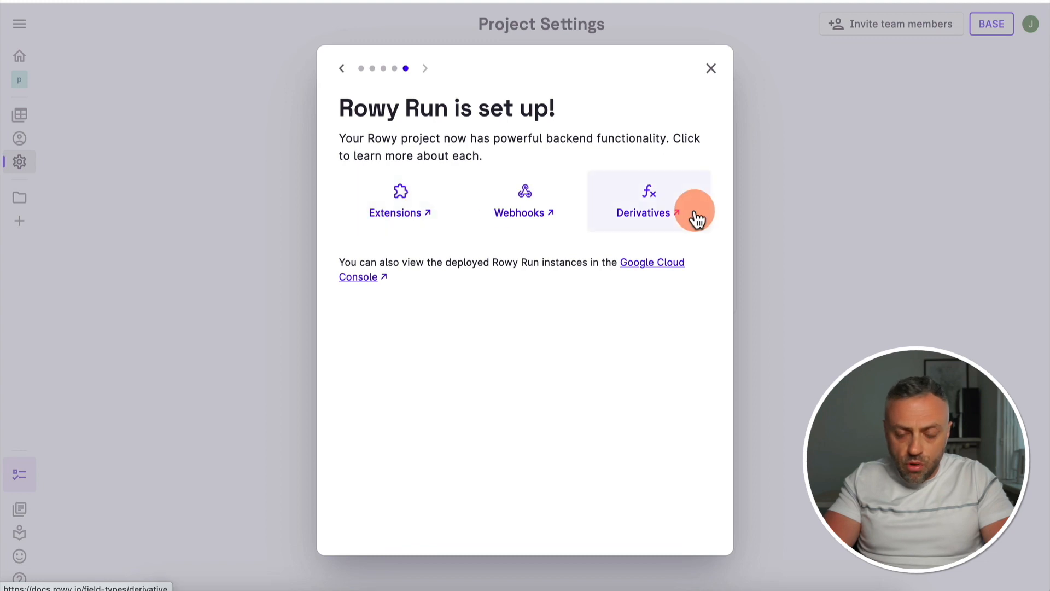
{"action": "left_click", "coordinate": [713, 69]}
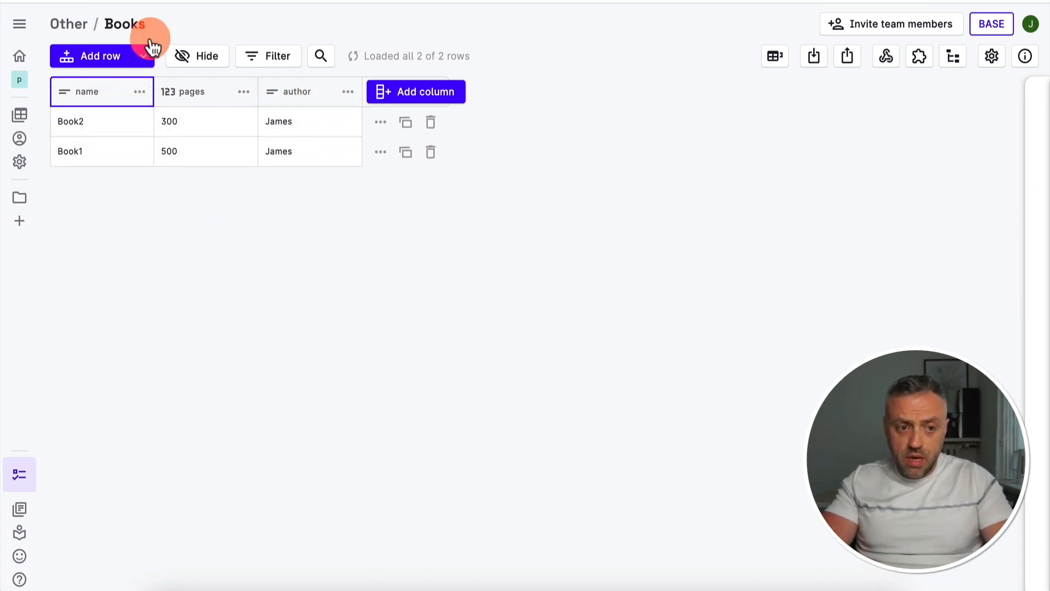
Open the Books table's webhooks and start adding a webhook
{"action": "left_click", "coordinate": [891, 56]}
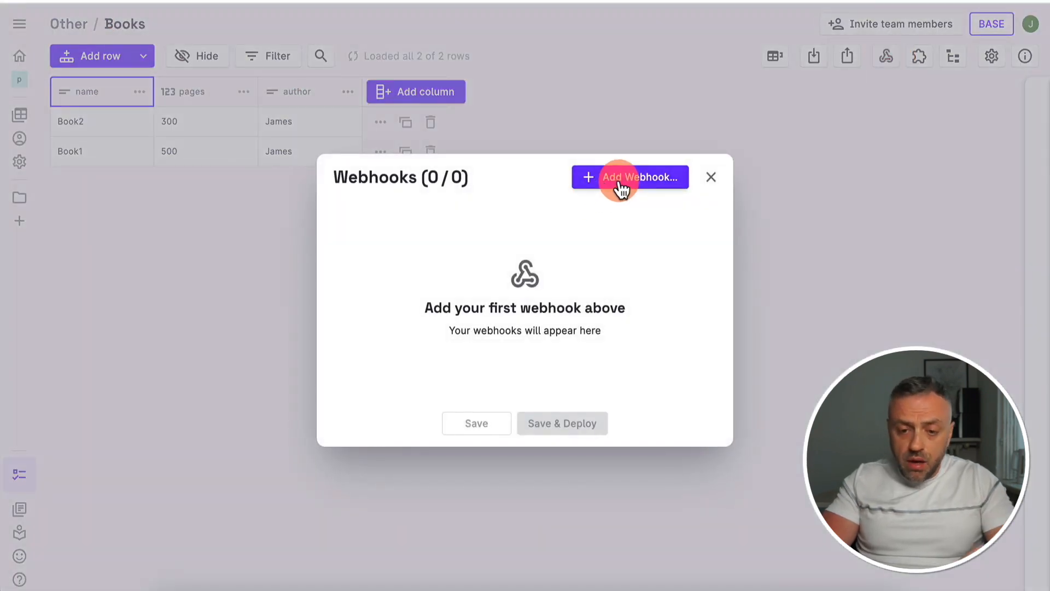
{"action": "left_click", "coordinate": [622, 189]}
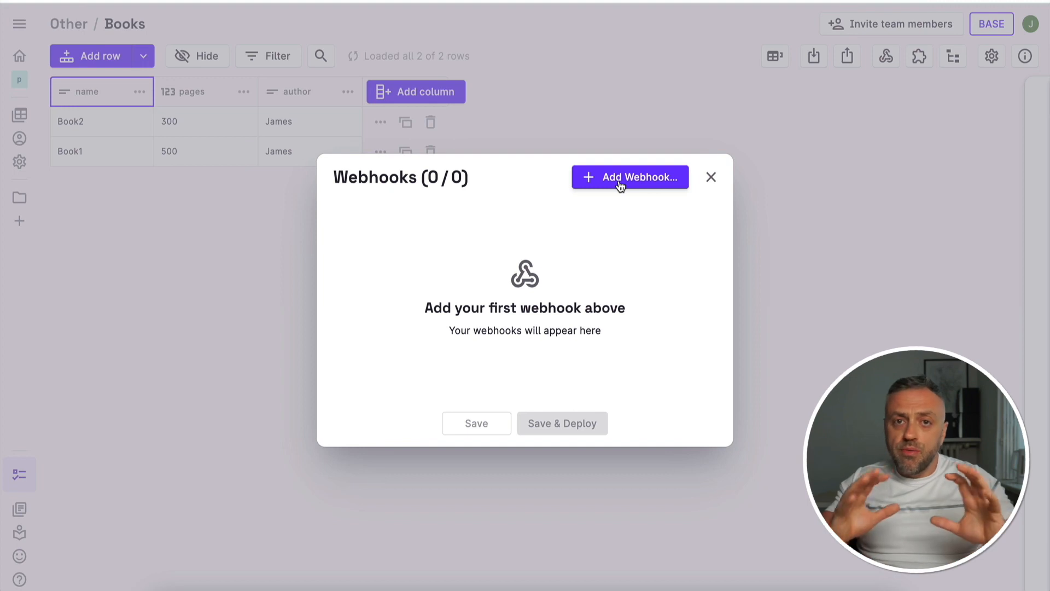
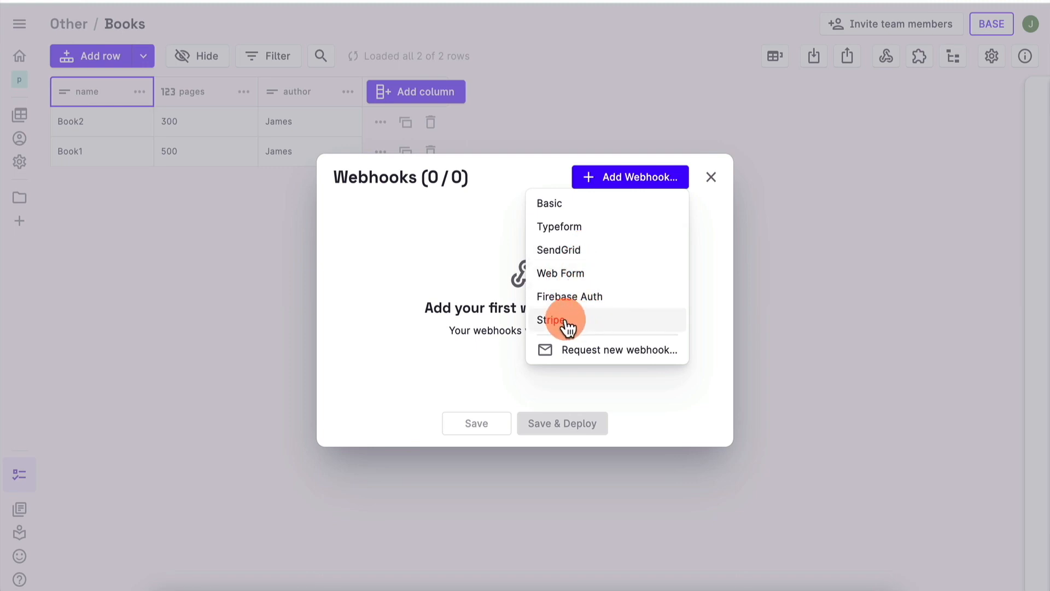
Choose the Basic webhook type and set the webhook name to "Basic"
{"action": "left_click", "coordinate": [553, 206]}
{"action": "left_click_drag", "start_coordinate": [358, 104], "coordinate": [250, 98]}
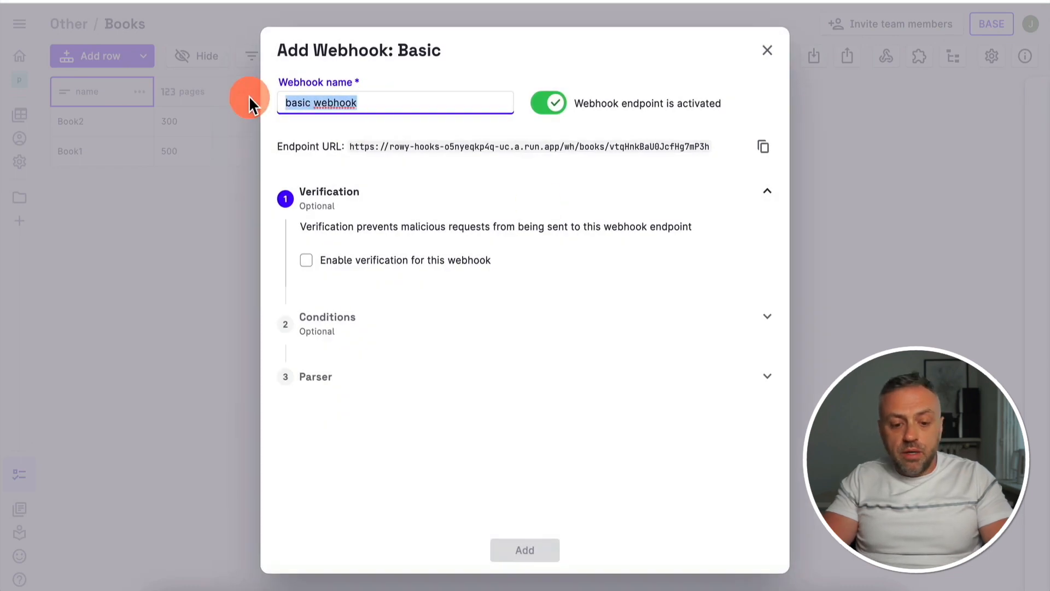
{"action": "type", "text": "Basic"}
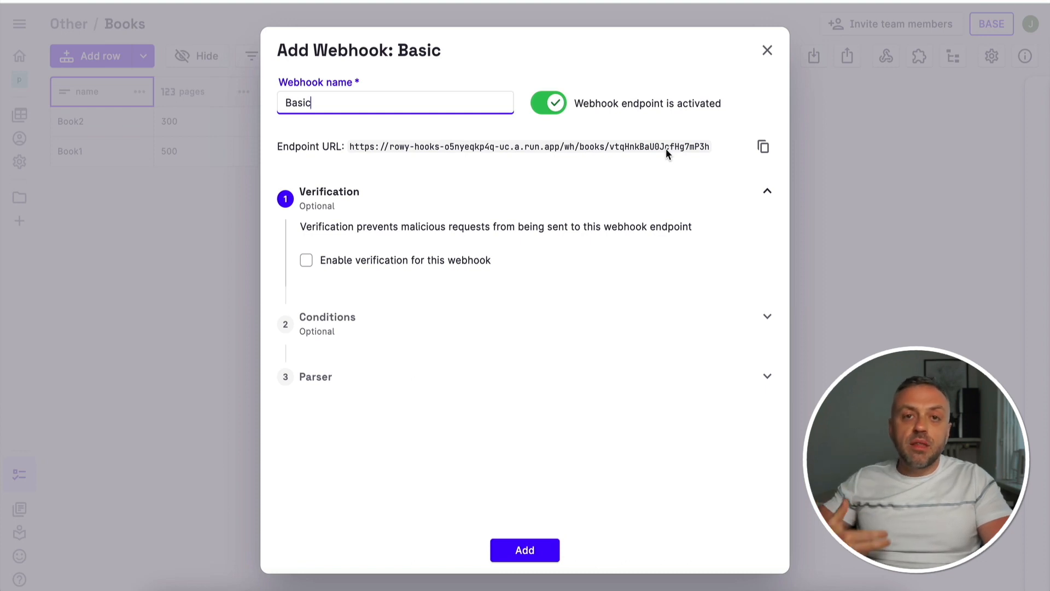
Review the default conditions and parser code, keep them as they are, and add, save and deploy the webhook
{"action": "mouse_move", "coordinate": [342, 209]}
{"action": "left_mouse_down"}
{"action": "mouse_move", "coordinate": [336, 270]}
{"action": "mouse_move", "coordinate": [417, 266]}
{"action": "left_mouse_up"}
{"action": "left_click", "coordinate": [350, 328]}
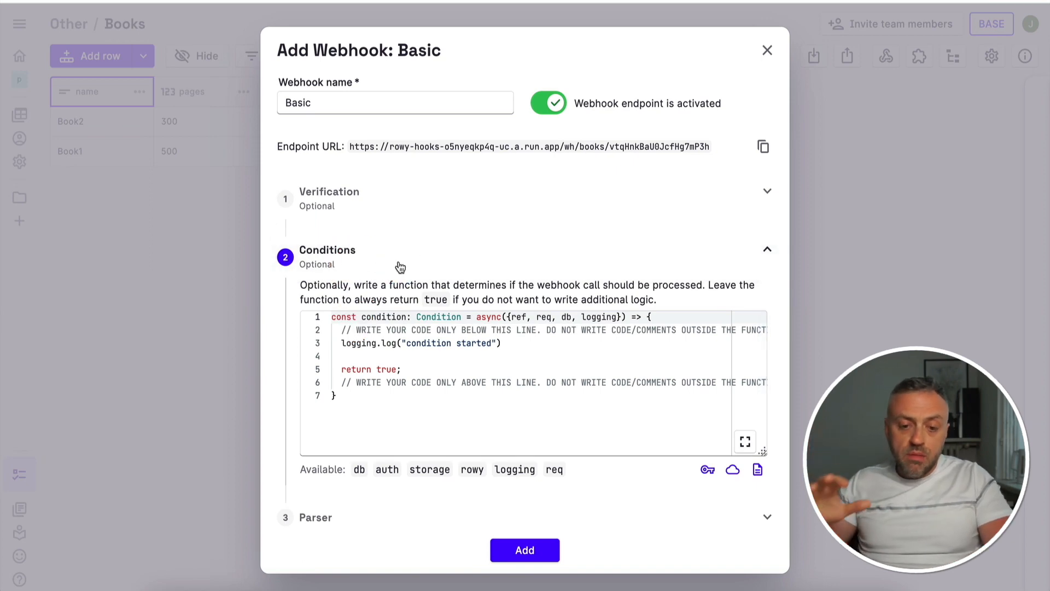
{"action": "scroll", "coordinate": [400, 267], "scroll_direction": "down", "scroll_amount": 1}
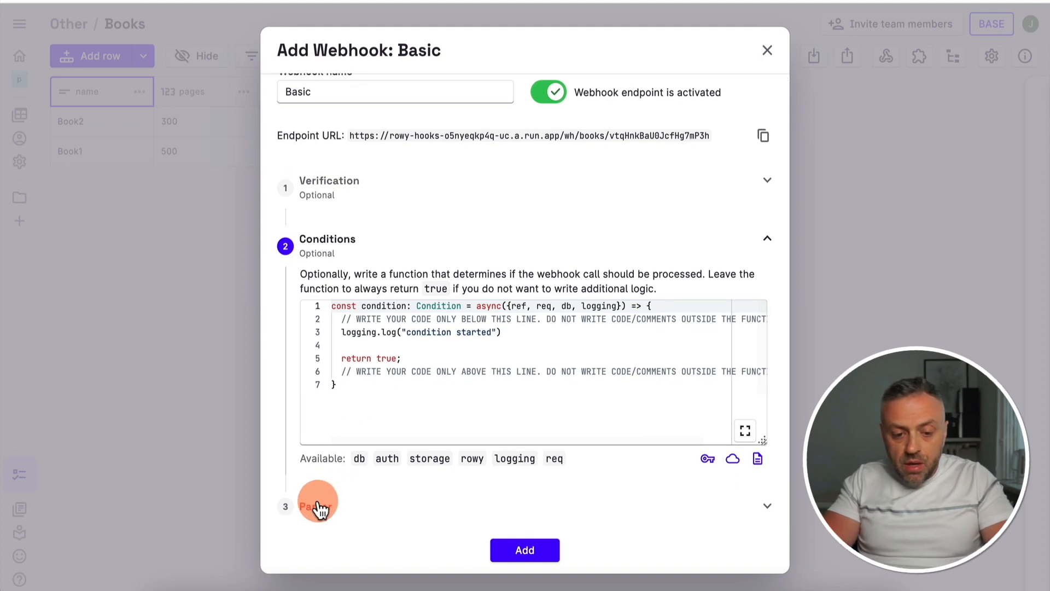
{"action": "left_click", "coordinate": [348, 514]}
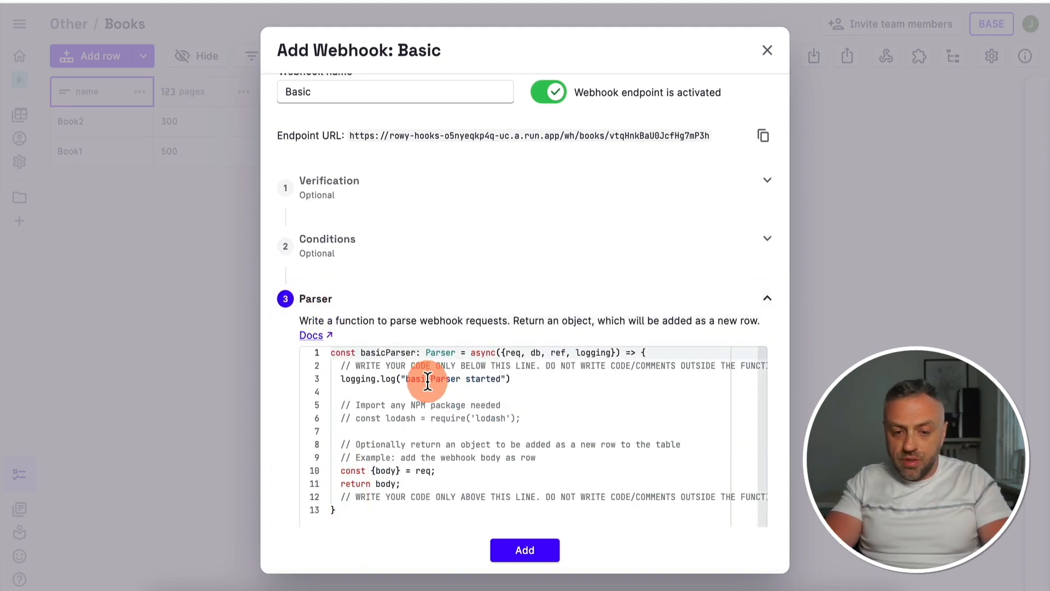
{"action": "scroll", "coordinate": [399, 394], "scroll_direction": "down", "scroll_amount": 2}
{"action": "scroll", "coordinate": [398, 394], "scroll_direction": "up", "scroll_amount": 2}
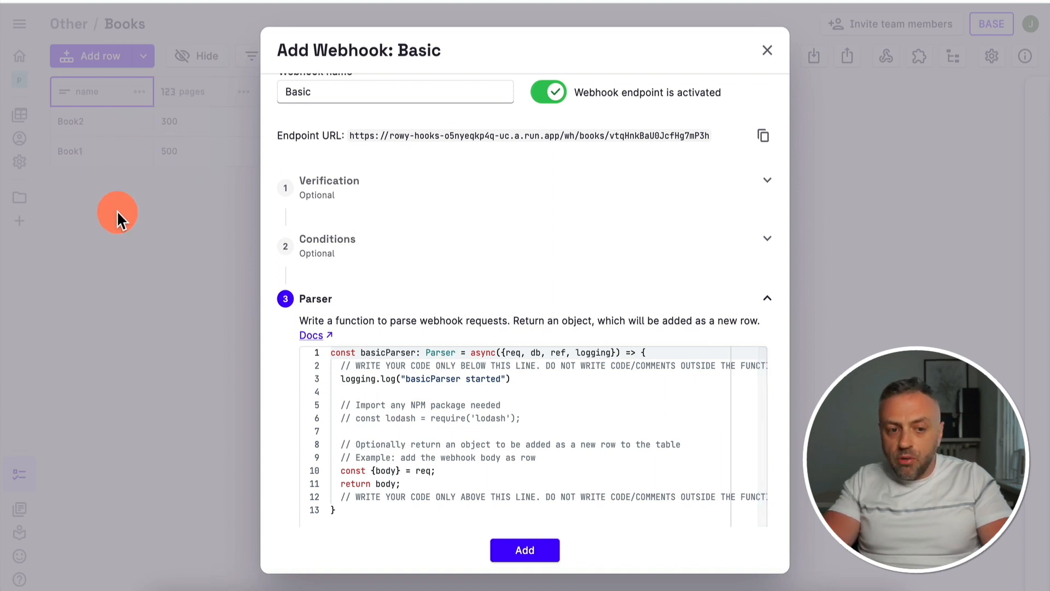
{"action": "left_click", "coordinate": [535, 552]}
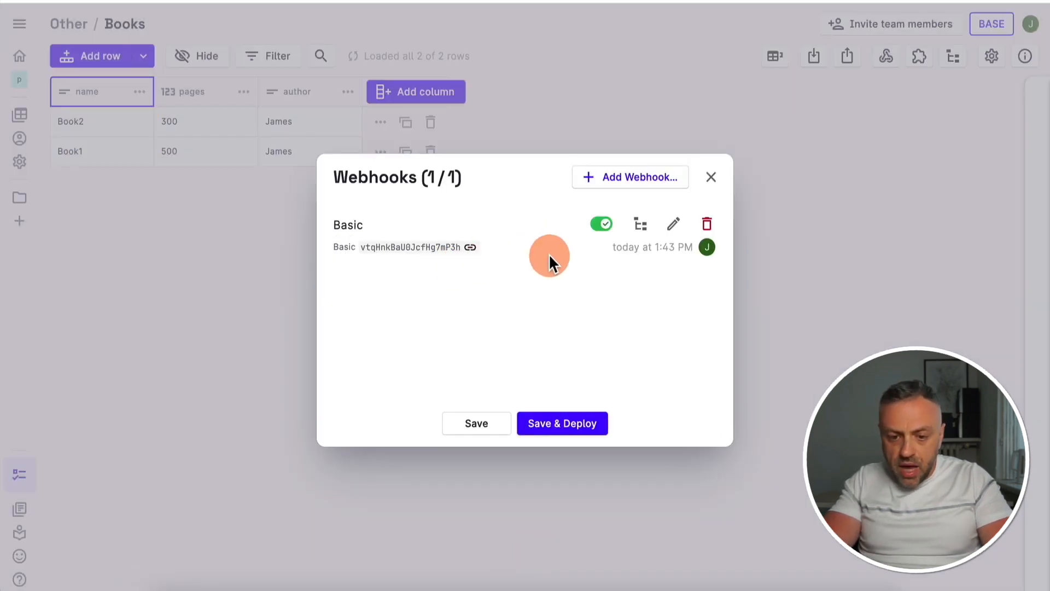
{"action": "left_click", "coordinate": [582, 425]}
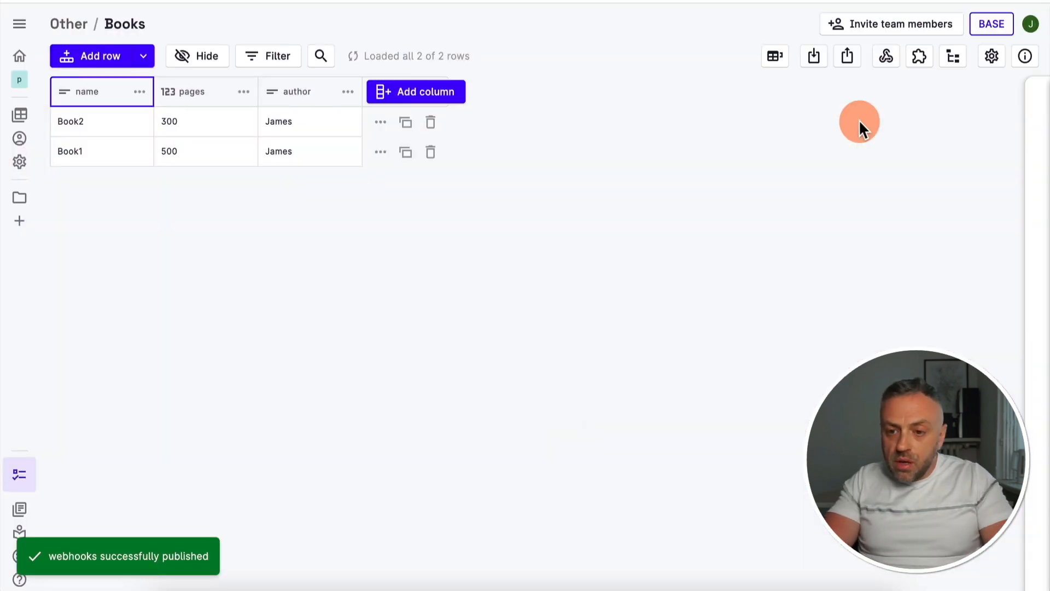
Copy the Basic webhook's endpoint URL, call it in a new browser tab, and return to the Books table
{"action": "left_click", "coordinate": [889, 55]}
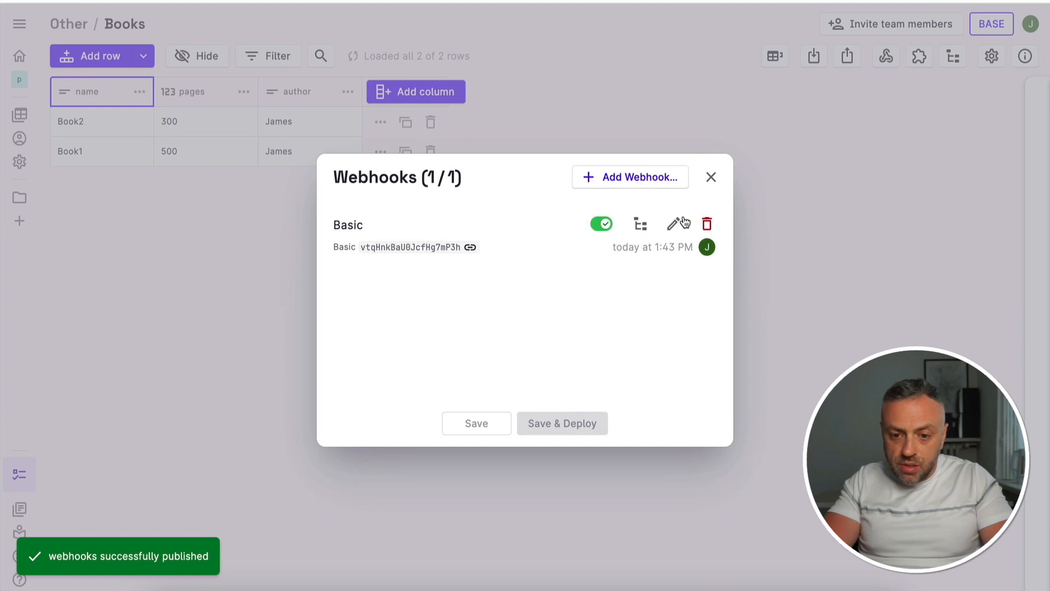
{"action": "left_click", "coordinate": [469, 247]}
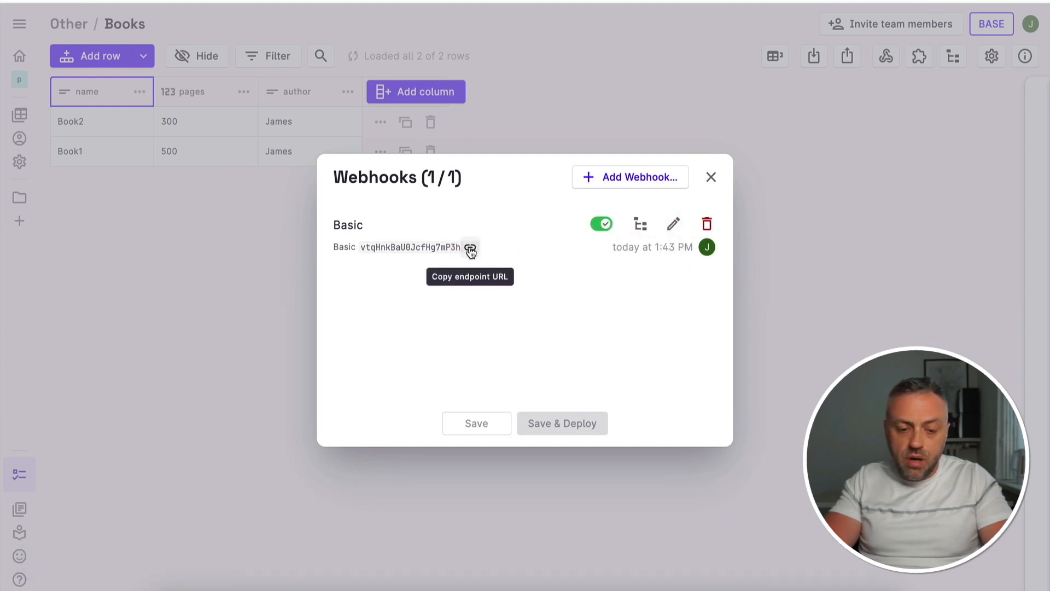
{"action": "key", "text": "super+t"}
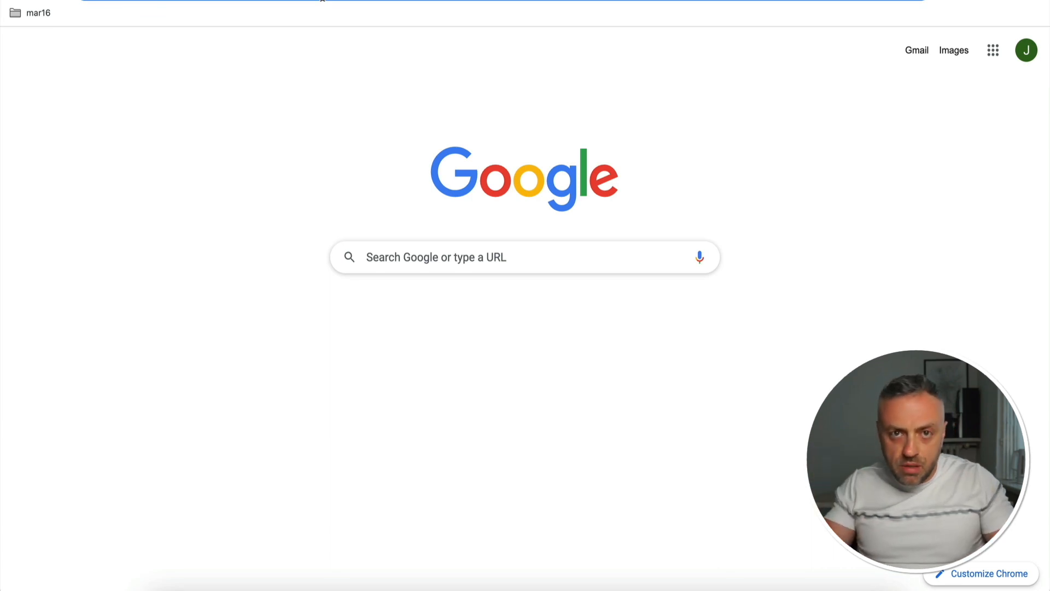
{"action": "key", "text": "ctrl+v"}
{"action": "key", "text": "Return"}
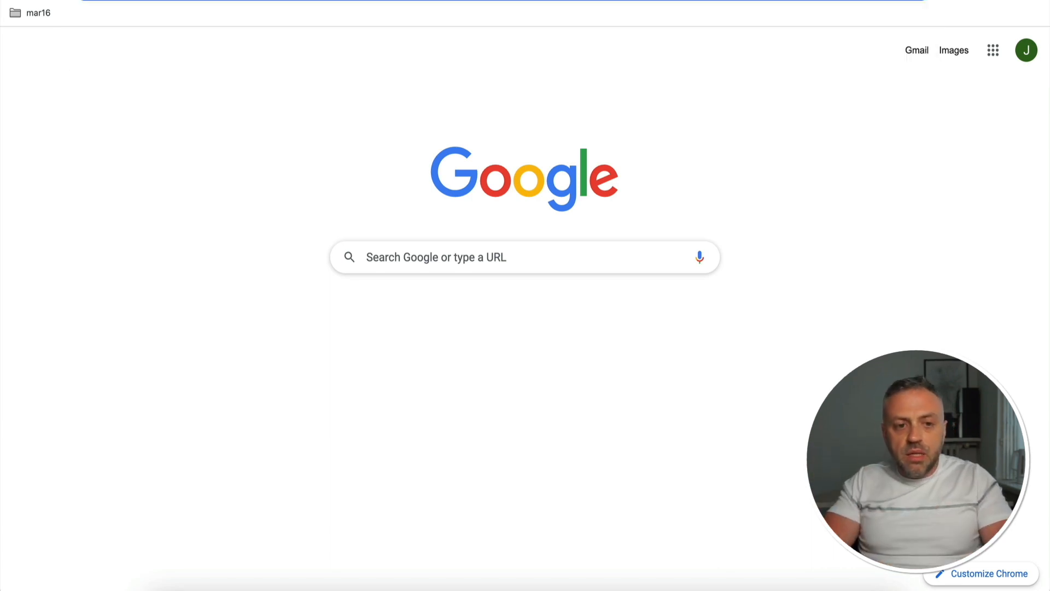
{"action": "key", "text": "Return"}
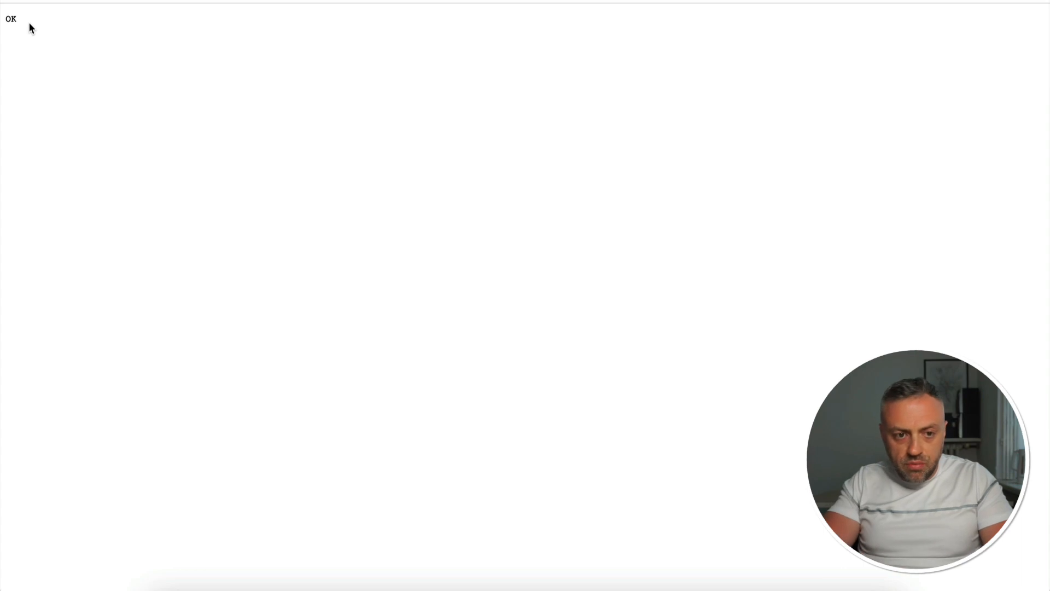
{"action": "key", "text": "super+w"}
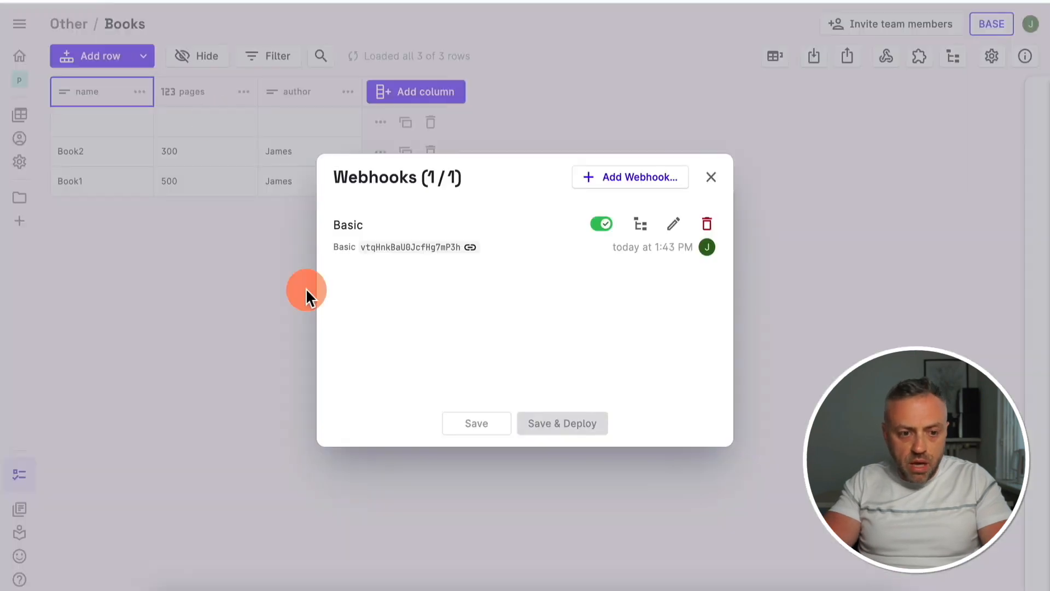
{"action": "left_click", "coordinate": [711, 177]}
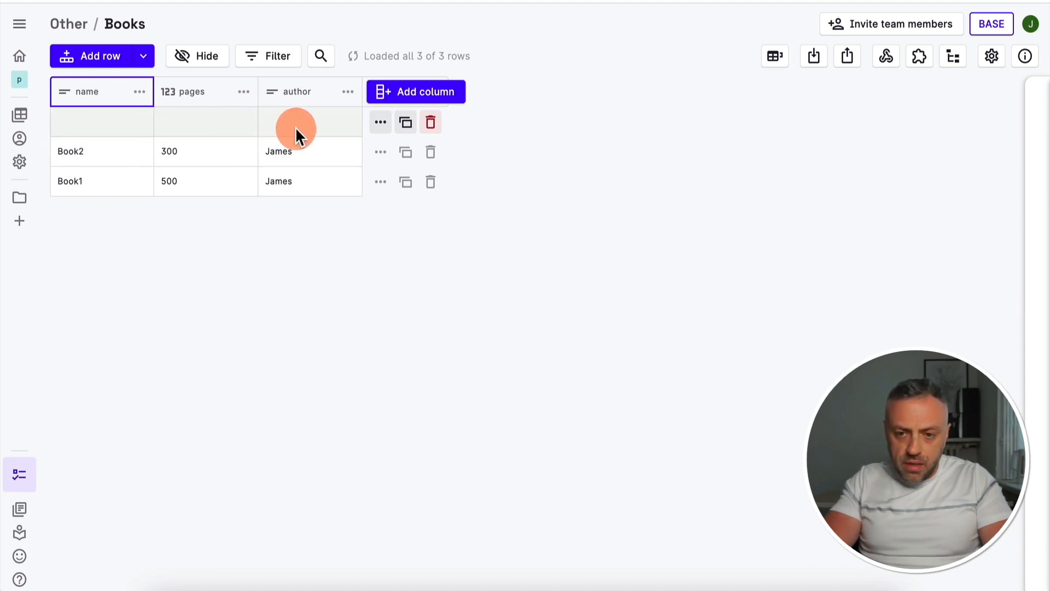
Switch to RapidAPI, show the request body as text and replace the POST request's URL with the copied webhook endpoint
{"action": "left_click", "coordinate": [451, 576]}
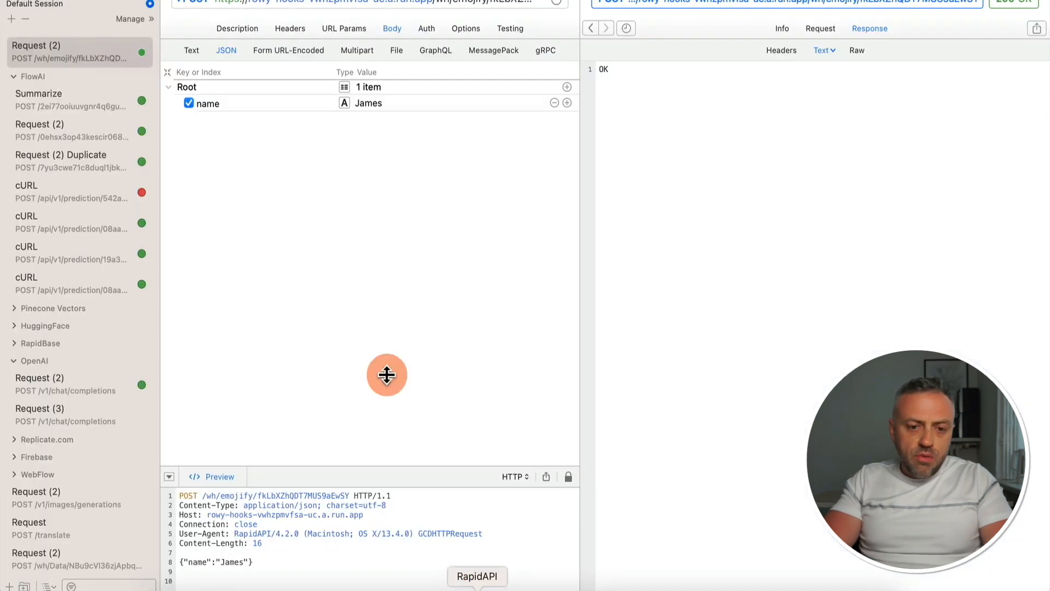
{"action": "left_click", "coordinate": [188, 50]}
{"action": "left_click", "coordinate": [276, 7]}
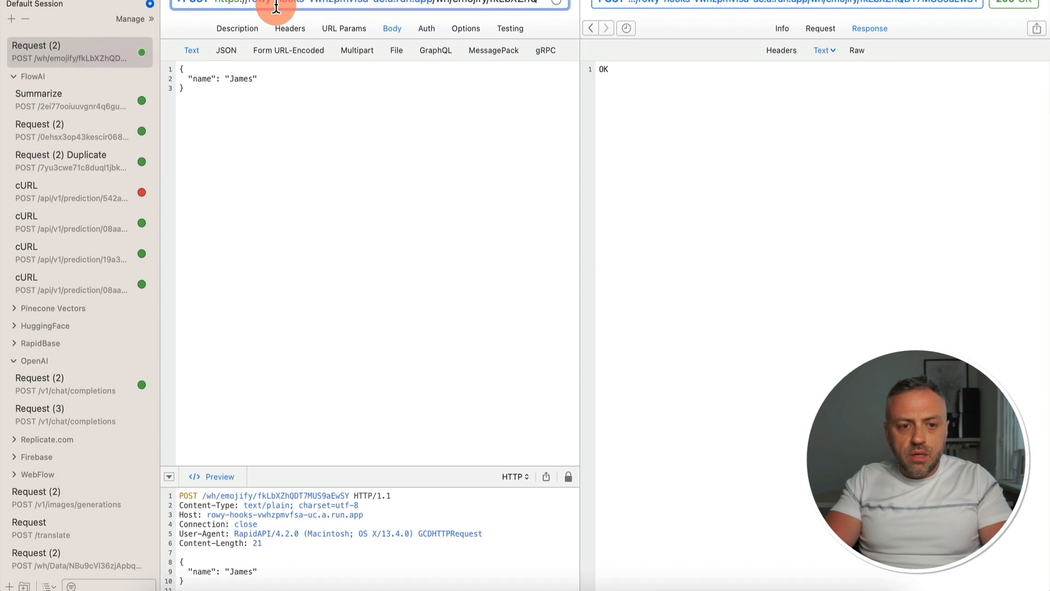
{"action": "key", "text": "super+a"}
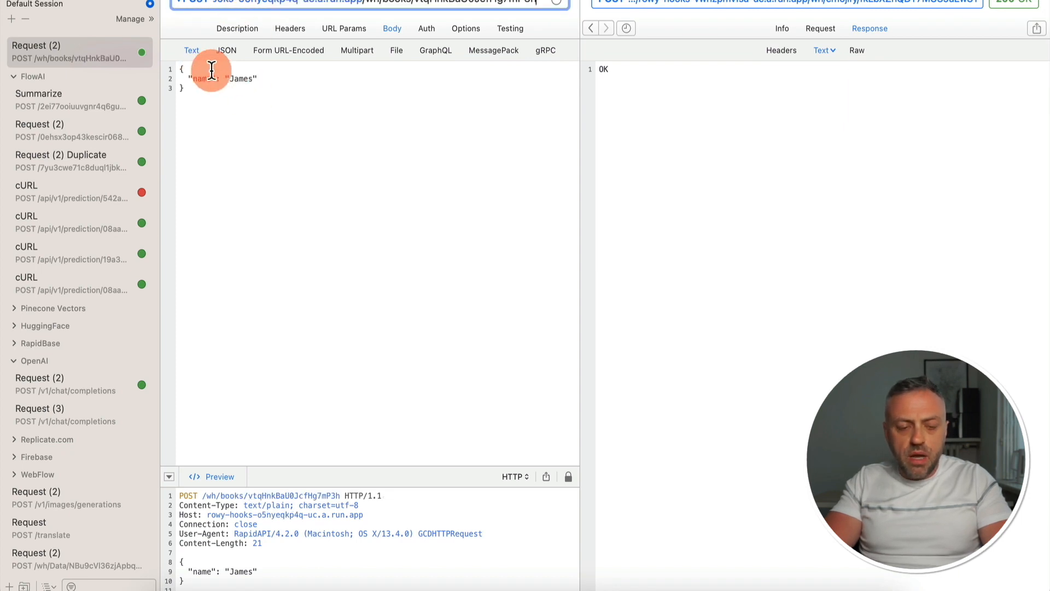
Edit the request body to match the table columns, with name "book3" and an author field holding the author's name
{"action": "key", "text": "super+Tab"}
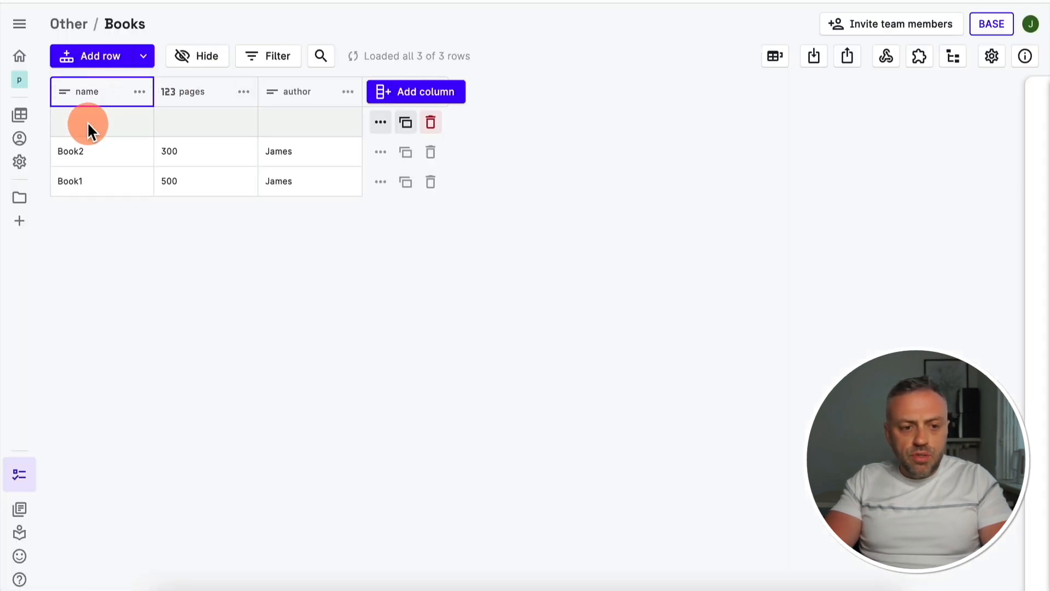
{"action": "key", "text": "super+Tab"}
{"action": "left_click", "coordinate": [278, 81]}
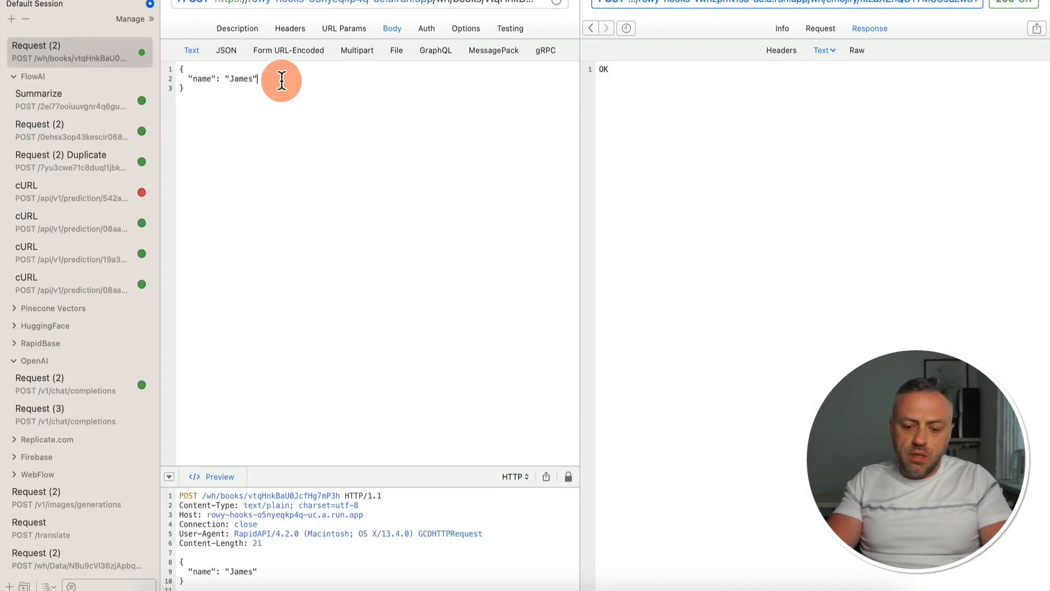
{"action": "key", "text": "BackSpace"}
{"action": "type", "text": "\"author\": \"James Author"}
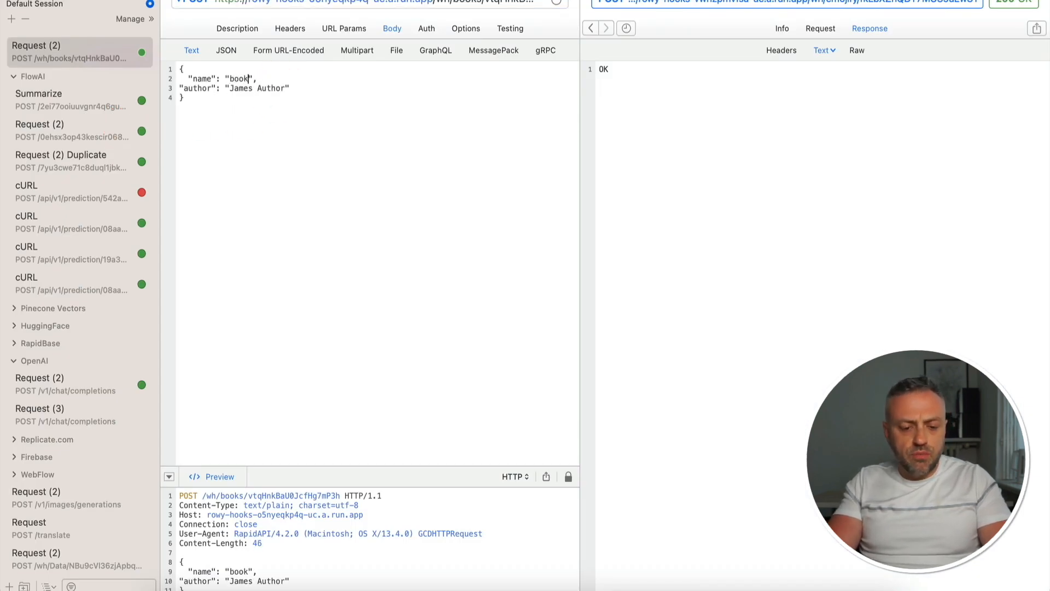
{"action": "left_click", "coordinate": [286, 126]}
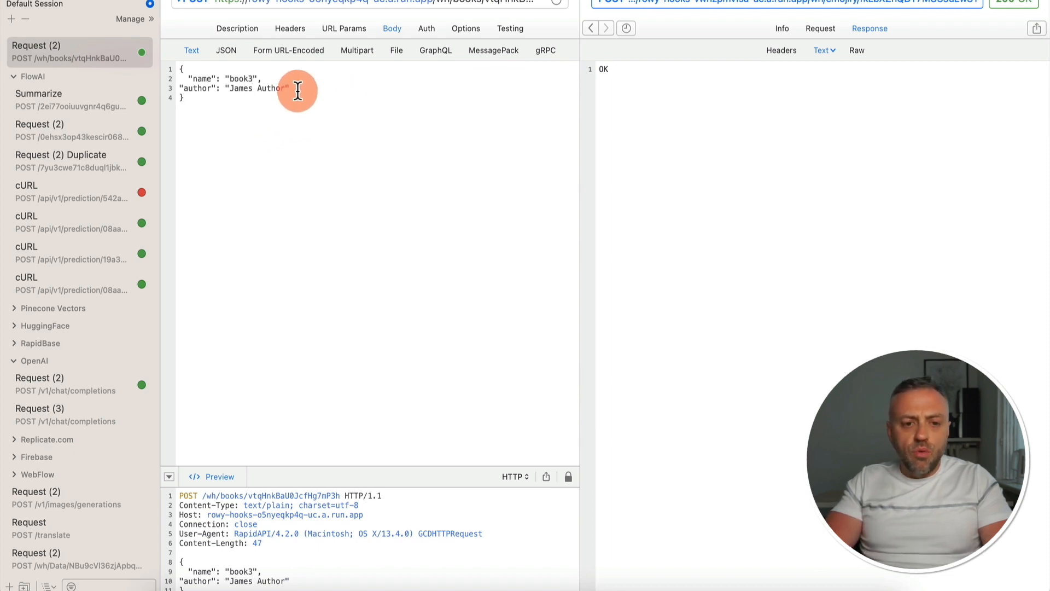
Reformat the body as JSON, send the request to the webhook and check the Books table in Rowy
{"action": "left_click", "coordinate": [225, 50]}
{"action": "left_click", "coordinate": [189, 50]}
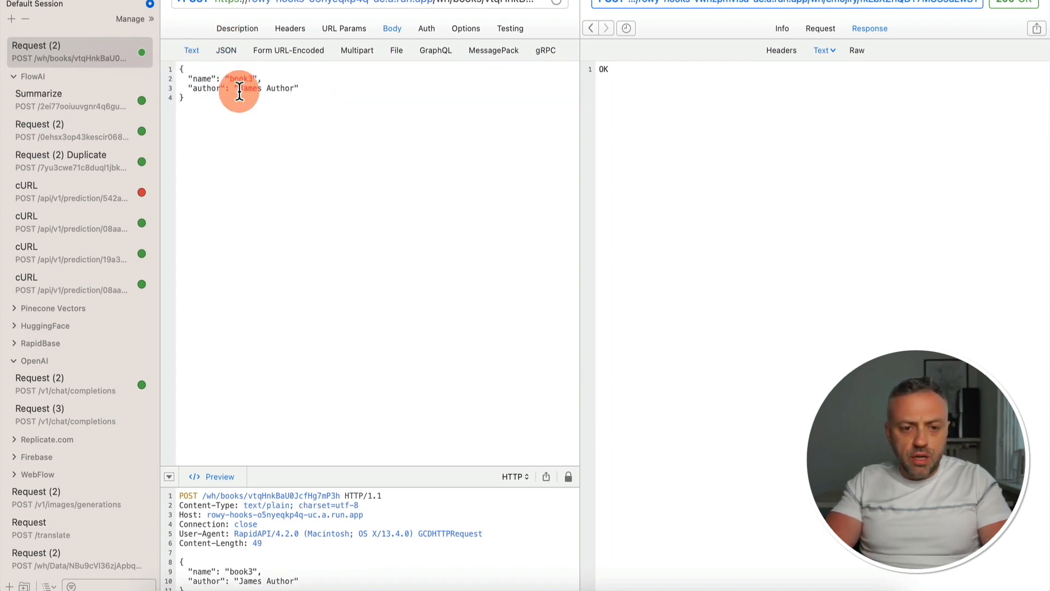
{"action": "key", "text": "super+r"}
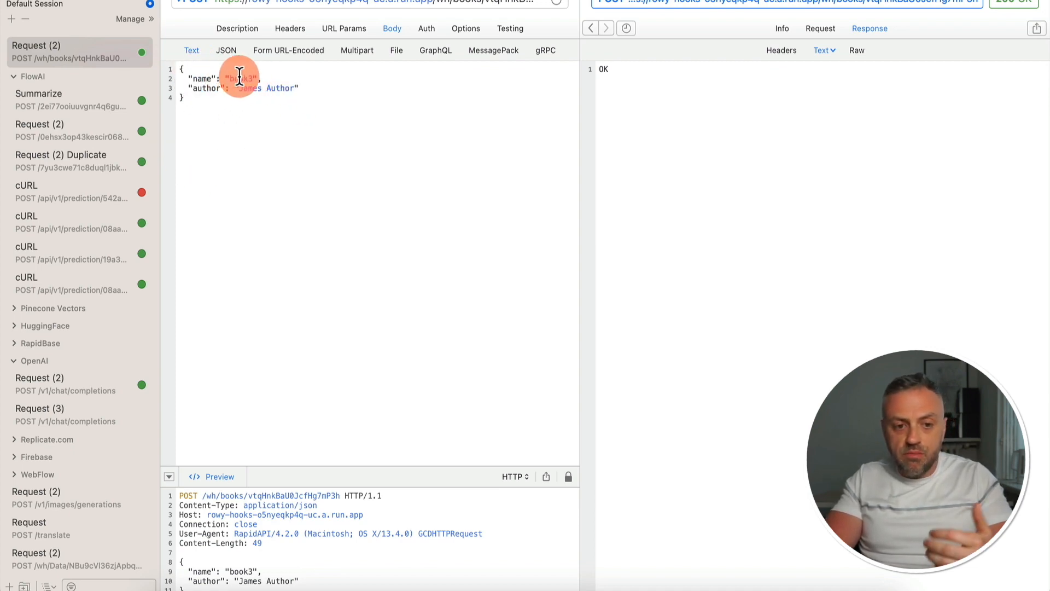
{"action": "key", "text": "super+Tab"}
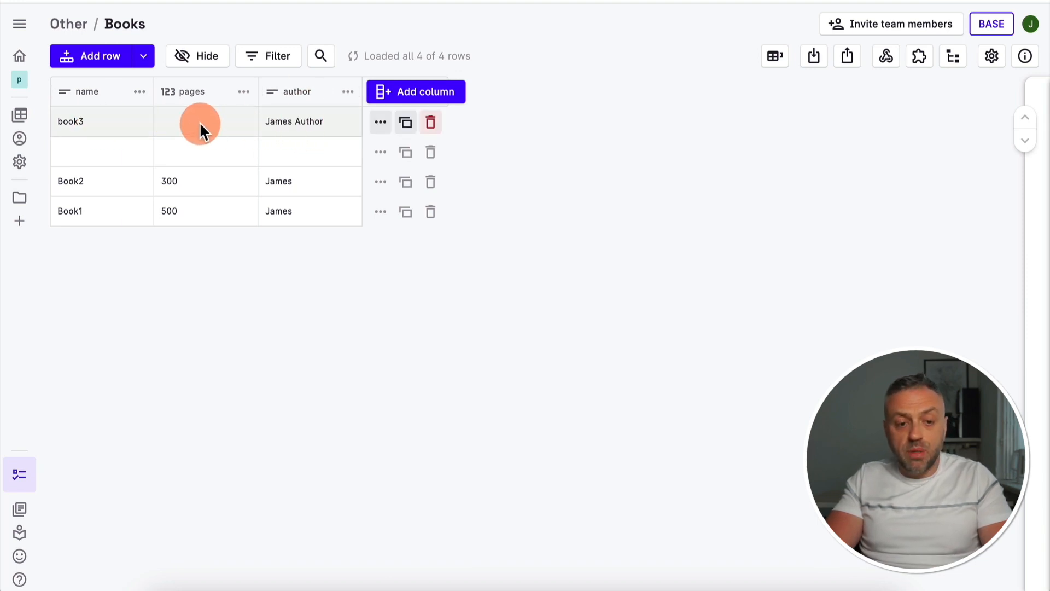
Back in RapidAPI, add "pages": "300" to the request body between name and author and resend it
{"action": "key", "text": "super+Tab"}
{"action": "key", "text": "Return"}
{"action": "type", "text": "\"pages\": \"300\","}
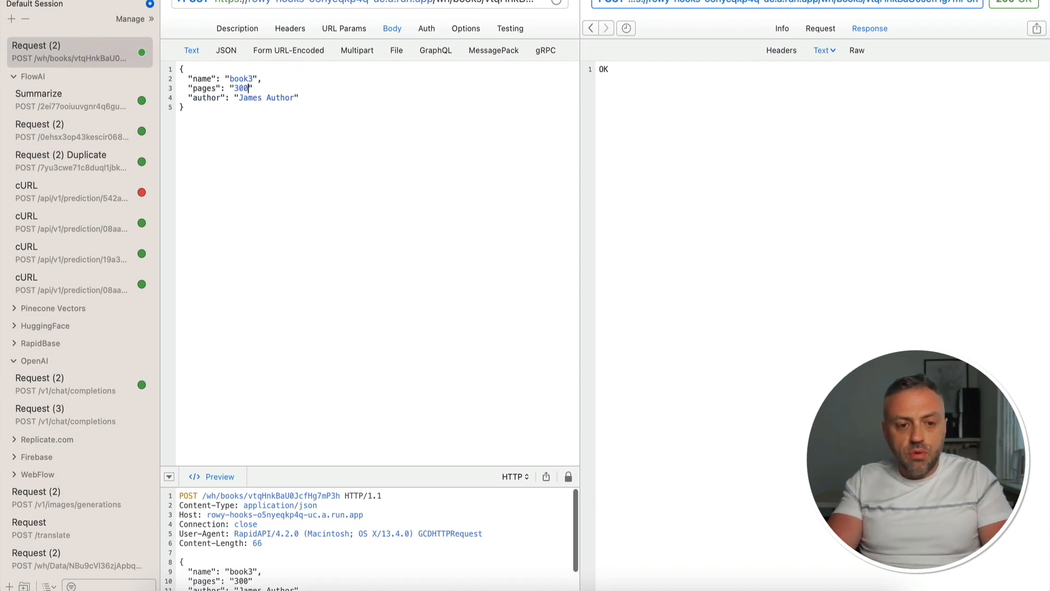
{"action": "key", "text": "super+r"}
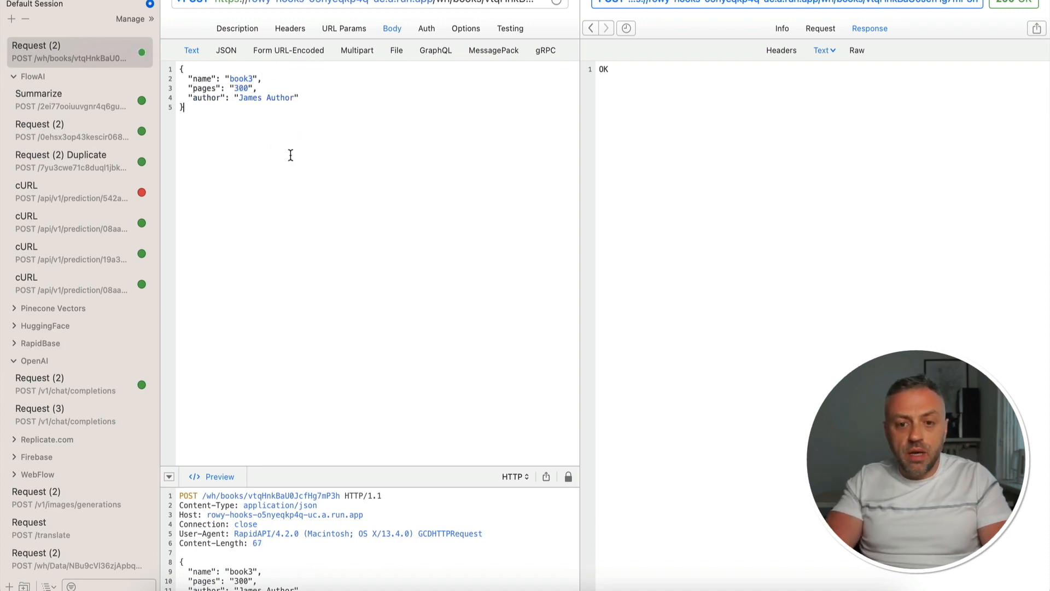
Check the newest book3 row in Rowy and its document in Firestore's books collection against the fields of the request body
{"action": "key", "text": "super+Tab"}
{"action": "left_click", "coordinate": [89, 123]}
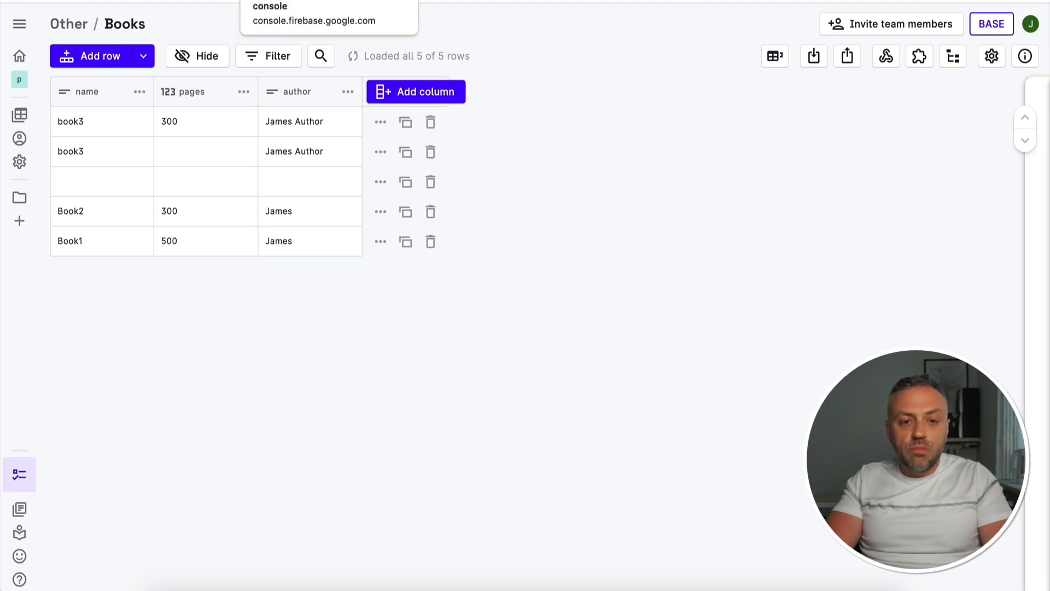
{"action": "left_click", "coordinate": [284, 1]}
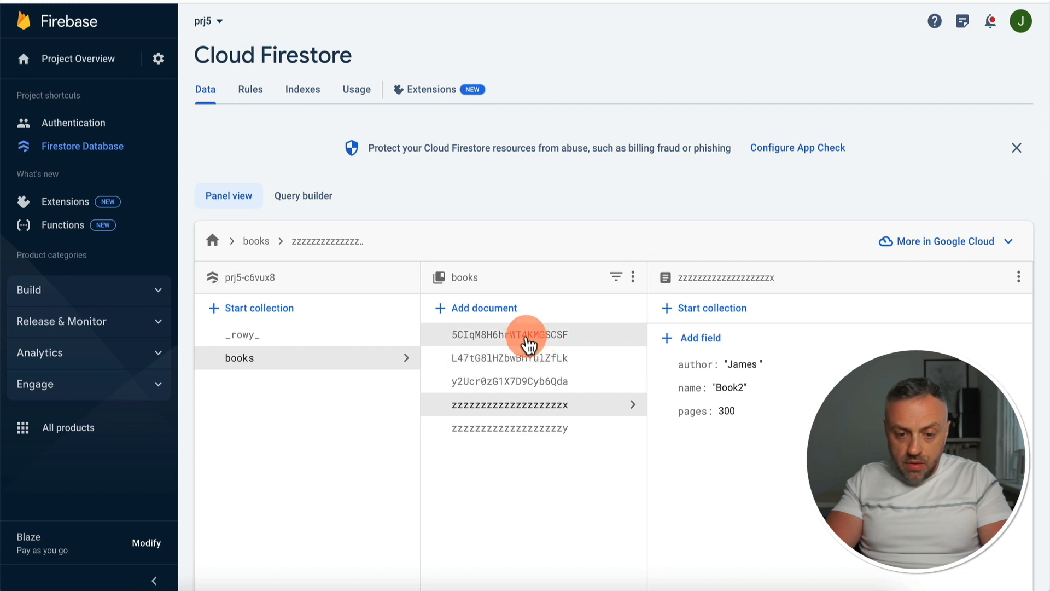
{"action": "left_click", "coordinate": [537, 336]}
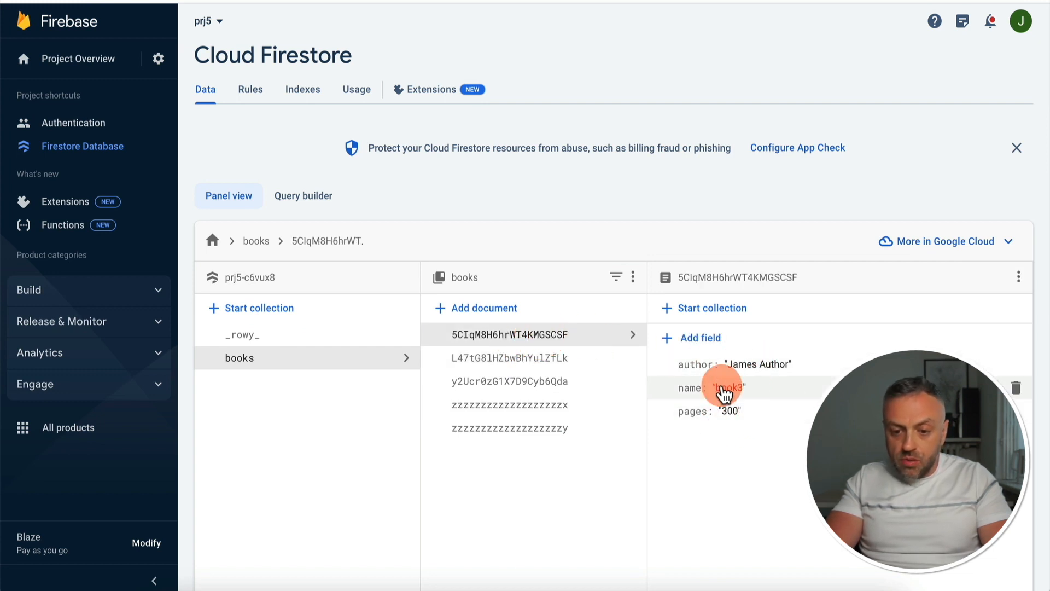
{"action": "key", "text": "super+Tab"}
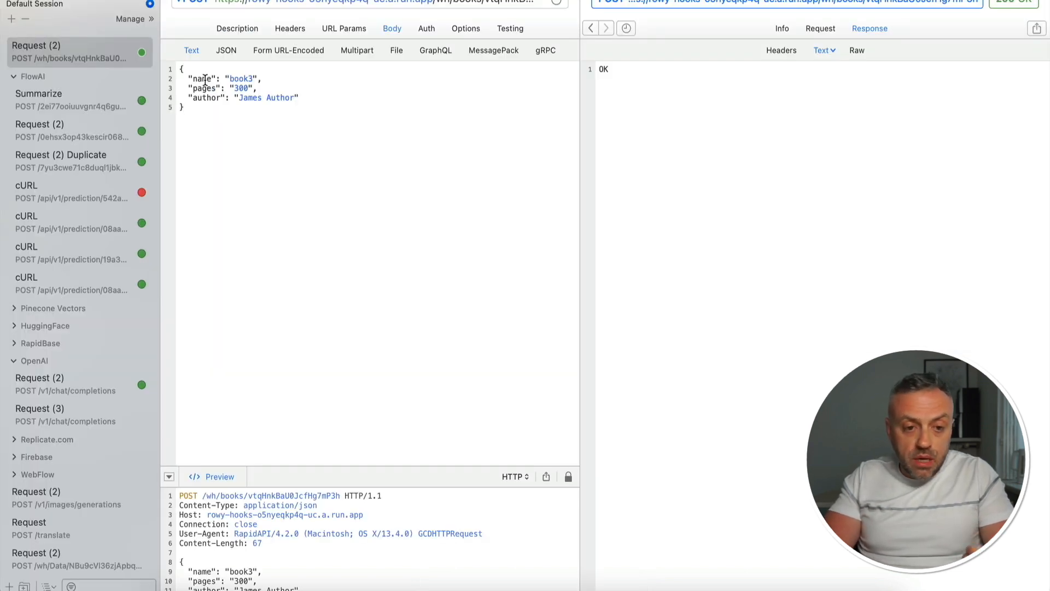
{"action": "left_click", "coordinate": [202, 77]}
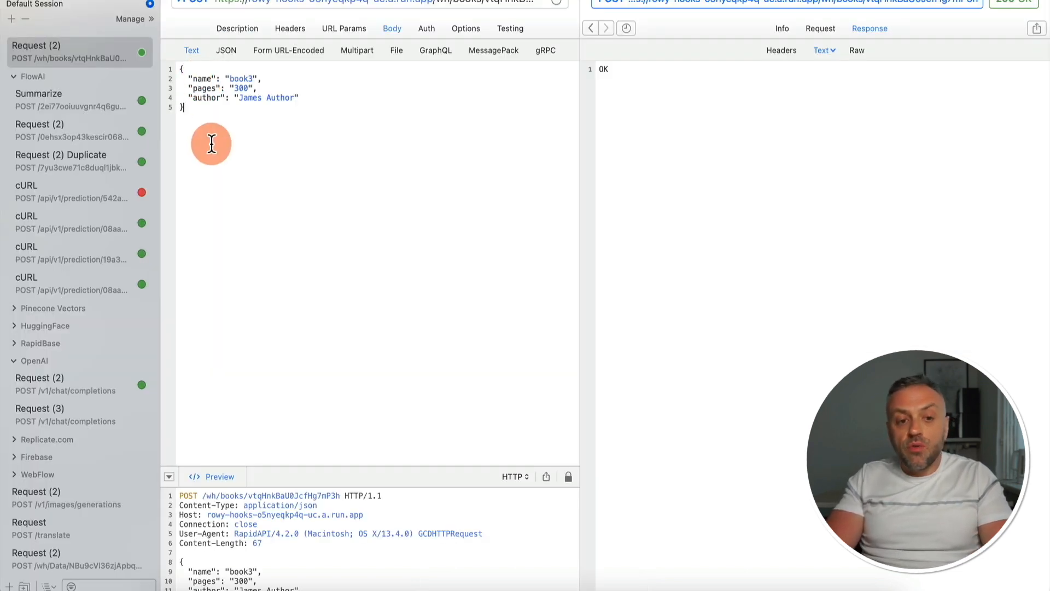
{"action": "key", "text": "super+Tab"}
{"action": "left_click", "coordinate": [649, 344]}
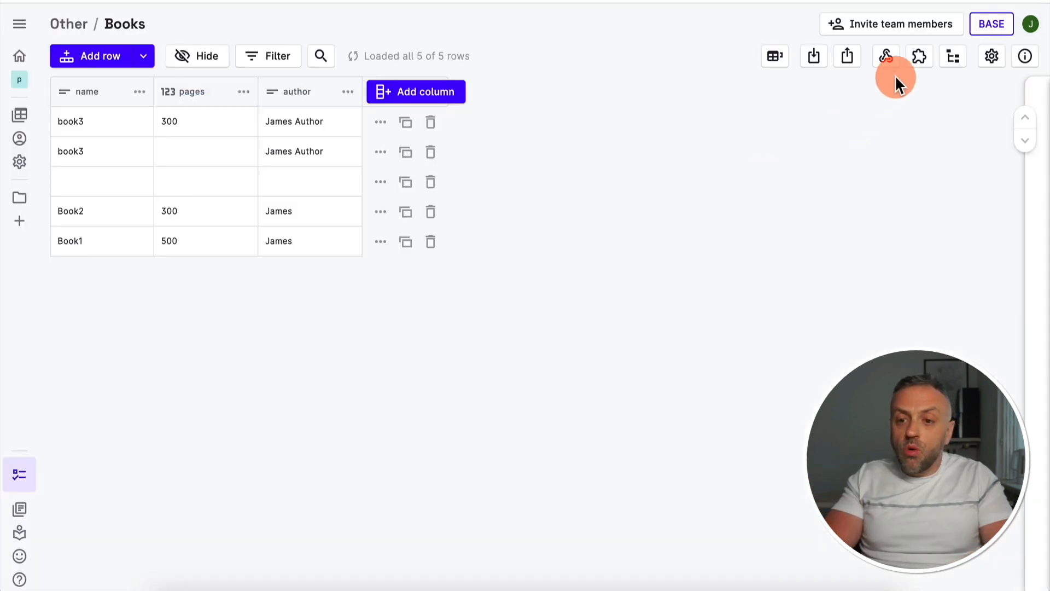
Look through the extension types available for the Books table and close the Extensions dialog without adding one
{"action": "left_click", "coordinate": [924, 59]}
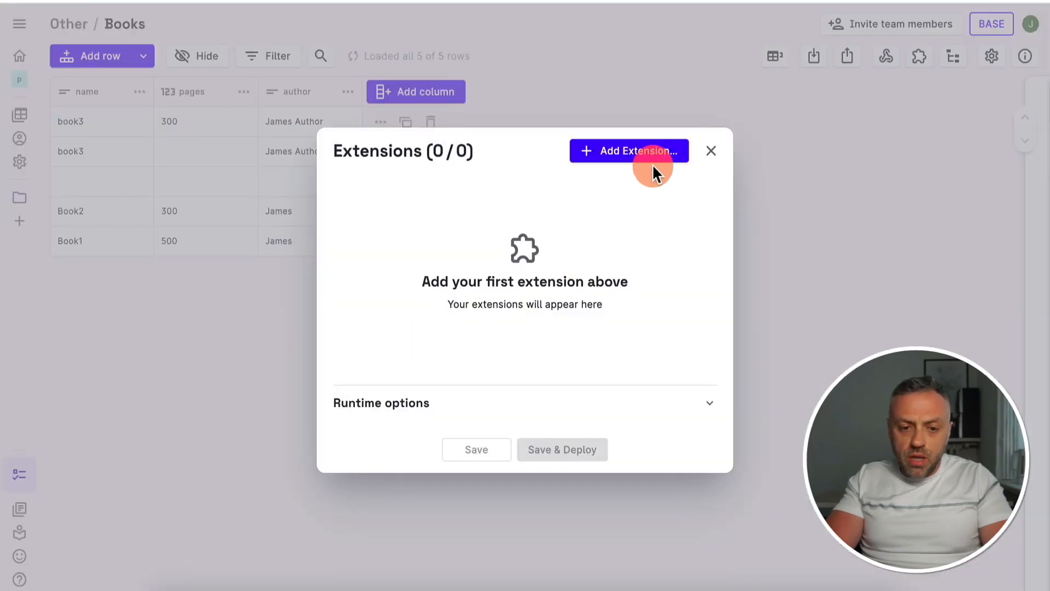
{"action": "left_click", "coordinate": [721, 153]}
{"action": "left_click", "coordinate": [919, 56]}
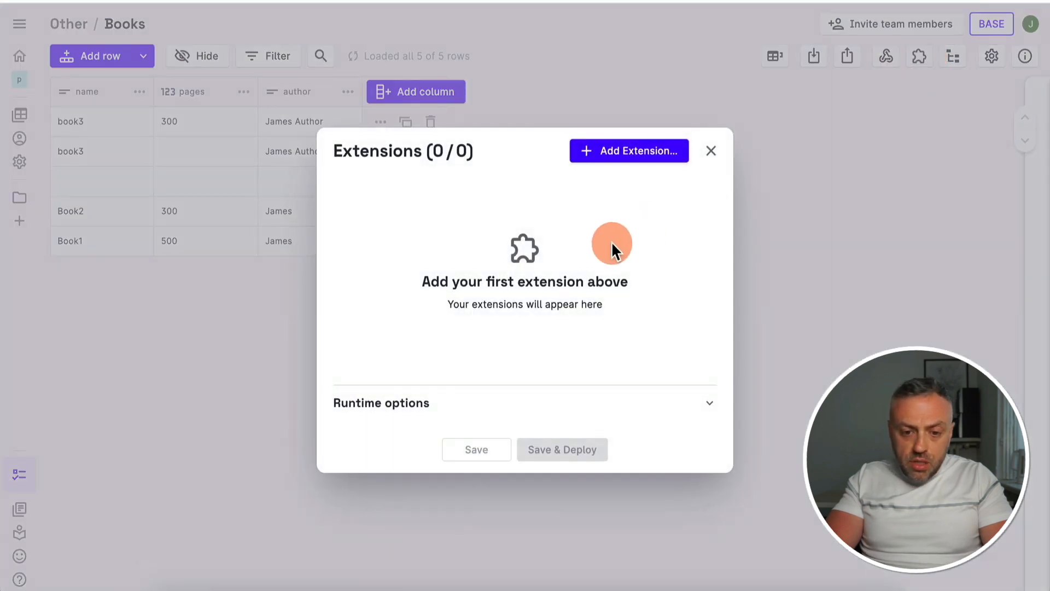
{"action": "left_click", "coordinate": [654, 152]}
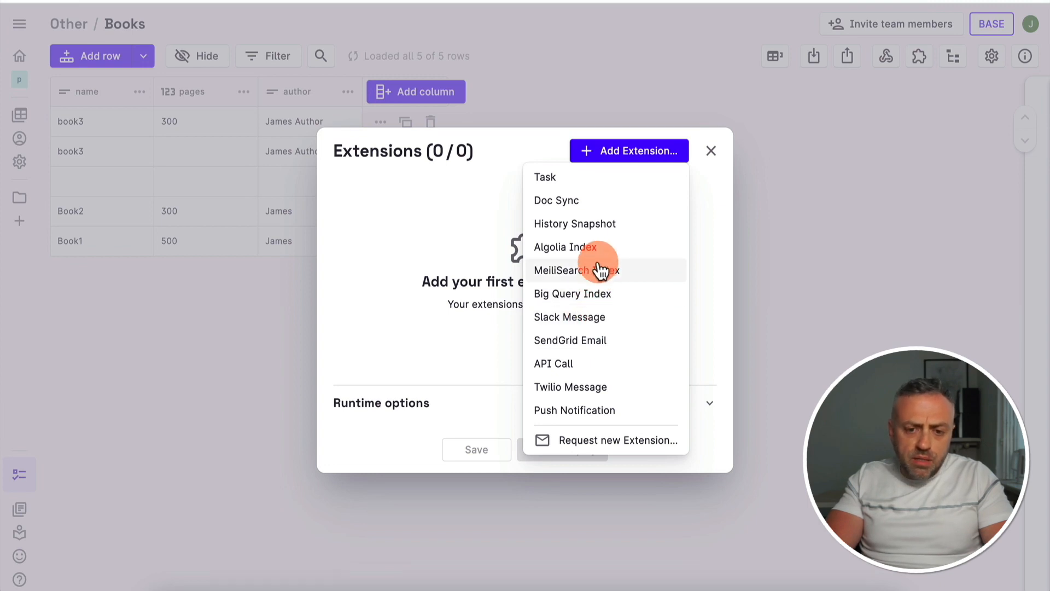
{"action": "left_click", "coordinate": [571, 368]}
{"action": "left_click", "coordinate": [569, 368]}
{"action": "left_click", "coordinate": [306, 195]}
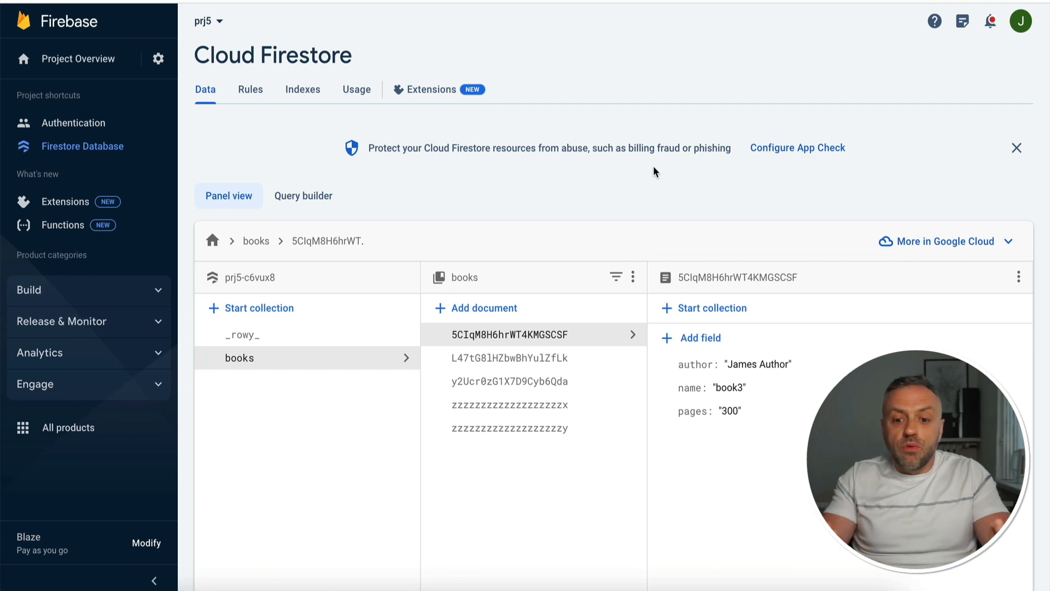
{"action": "left_click", "coordinate": [711, 164]}
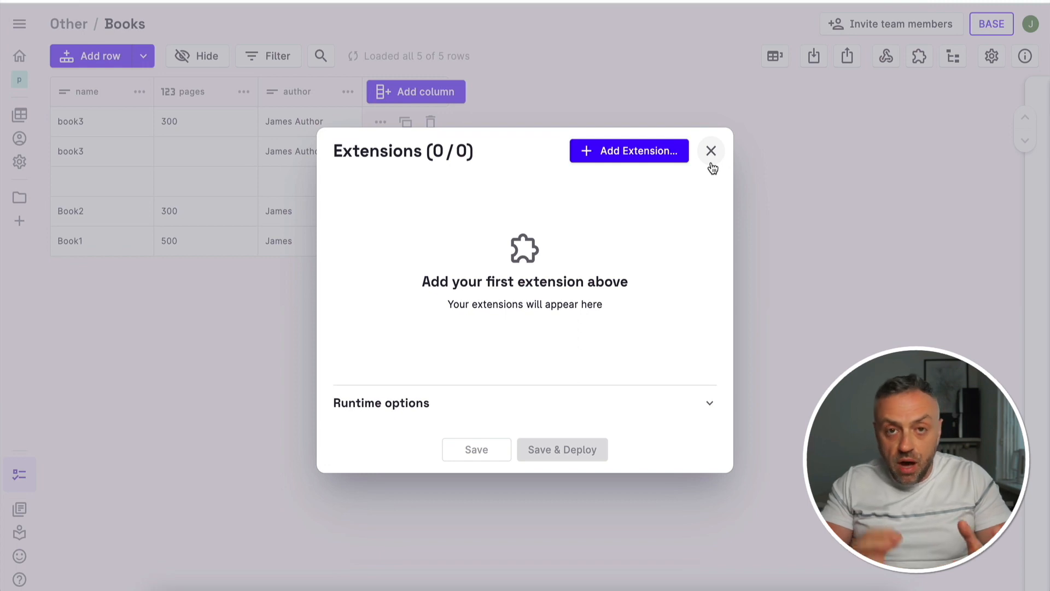
{"action": "left_click", "coordinate": [711, 151]}
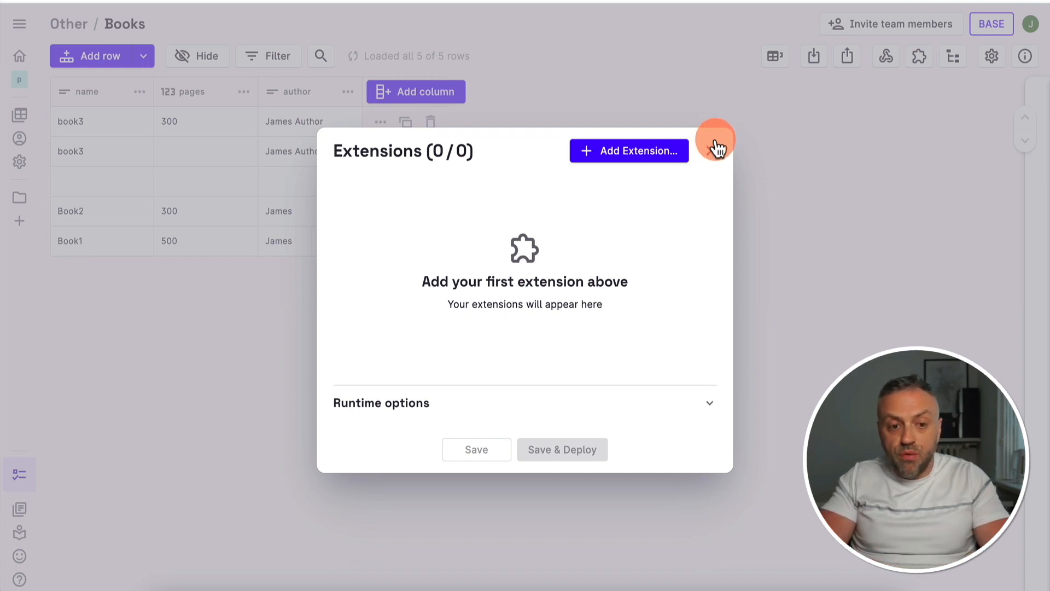
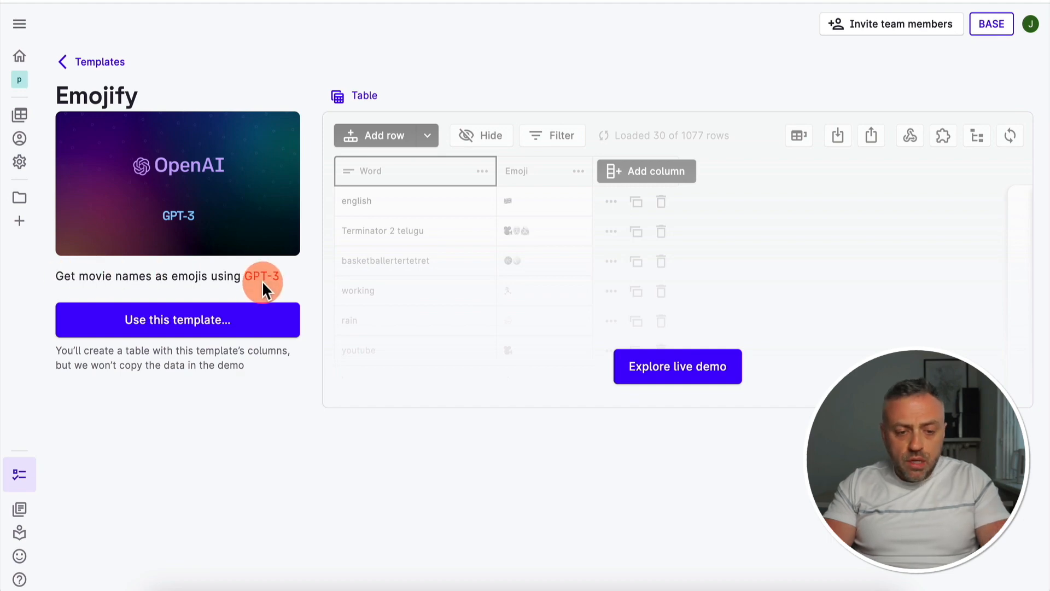
Try the Emojify template's live demo, use the template and create its Emojify table on the emojify collection
{"action": "left_click", "coordinate": [689, 375]}
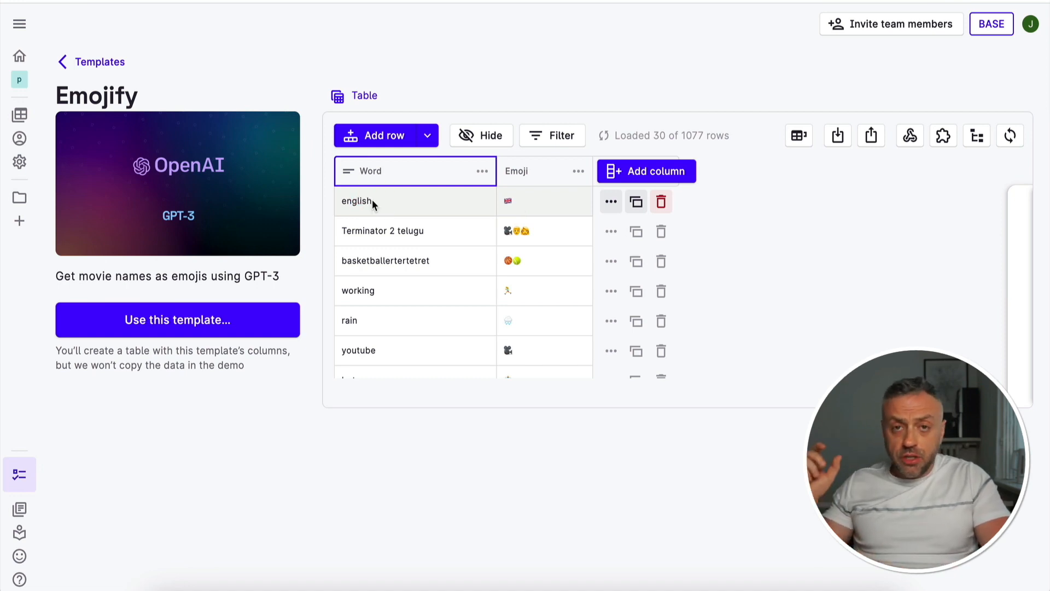
{"action": "left_click", "coordinate": [349, 204]}
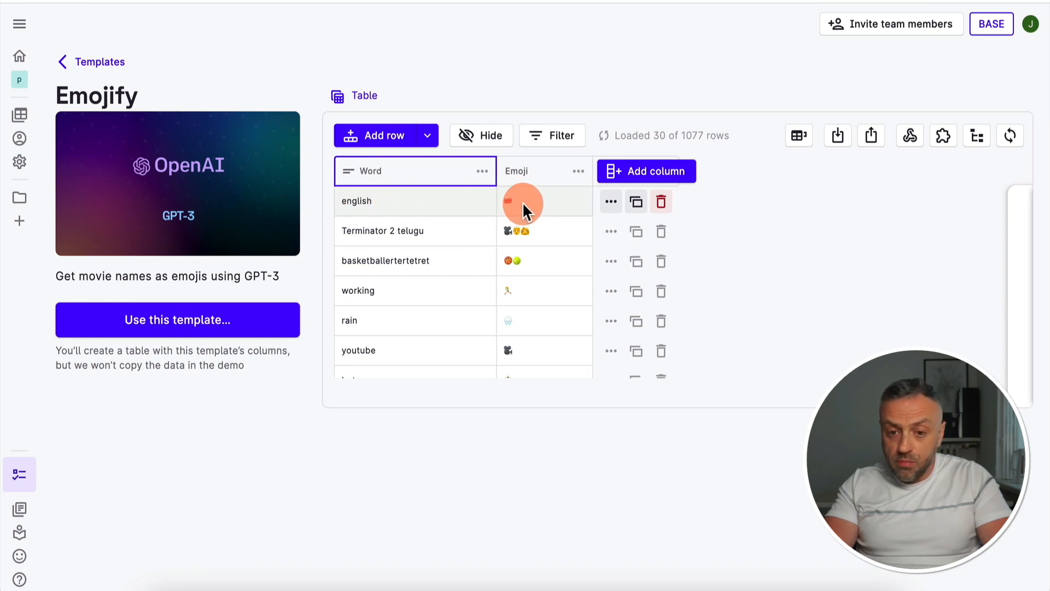
{"action": "left_click", "coordinate": [193, 322]}
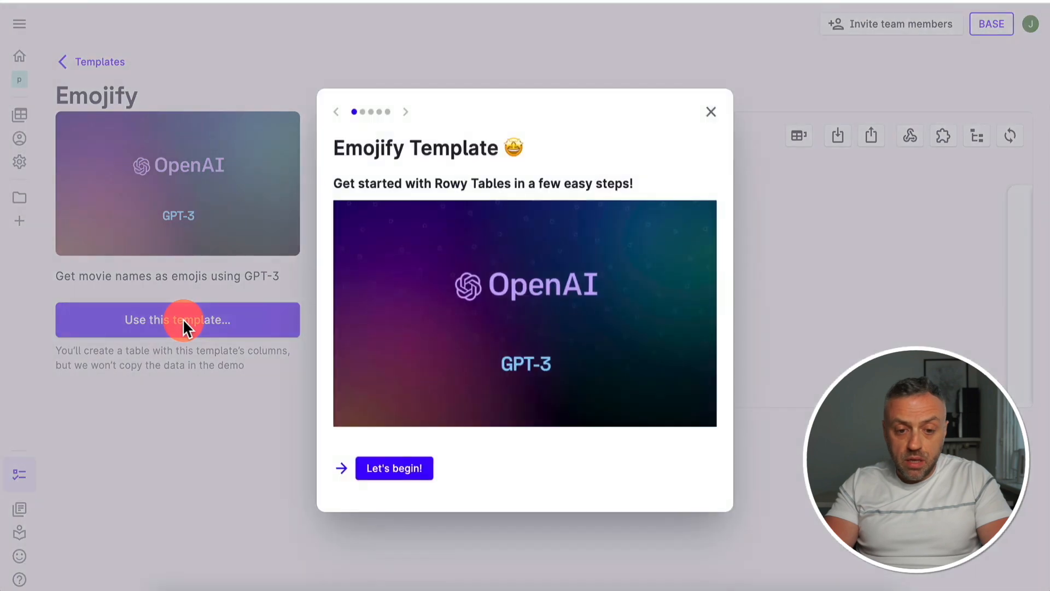
{"action": "left_click", "coordinate": [403, 467]}
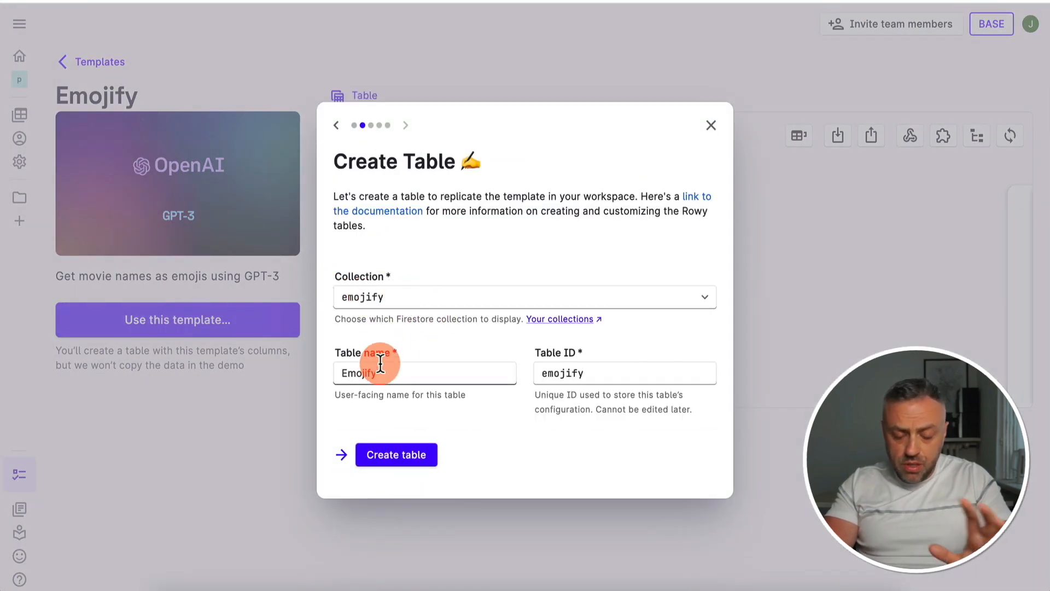
{"action": "left_click", "coordinate": [394, 467]}
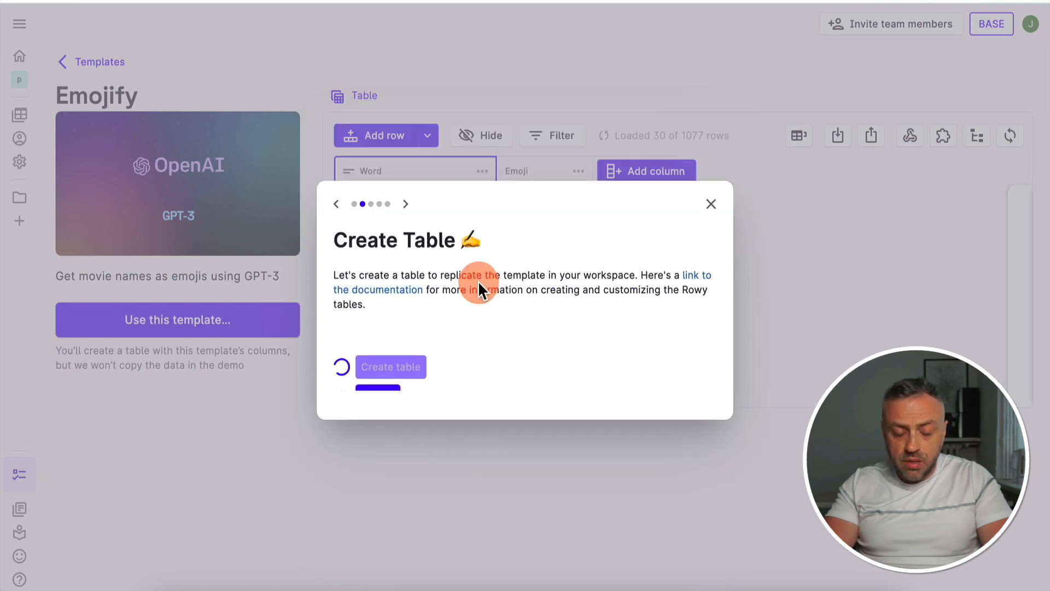
{"action": "left_click", "coordinate": [394, 477]}
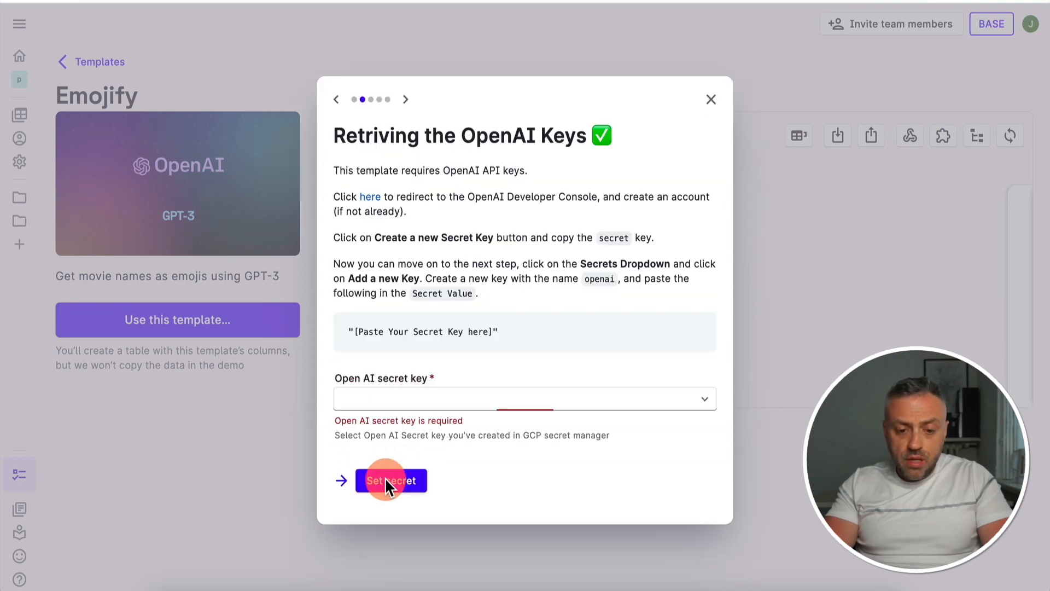
Start adding the template's OpenAI key in Google Cloud Secret Manager and name the new secret openai
{"action": "left_click", "coordinate": [395, 399]}
{"action": "left_click", "coordinate": [418, 543]}
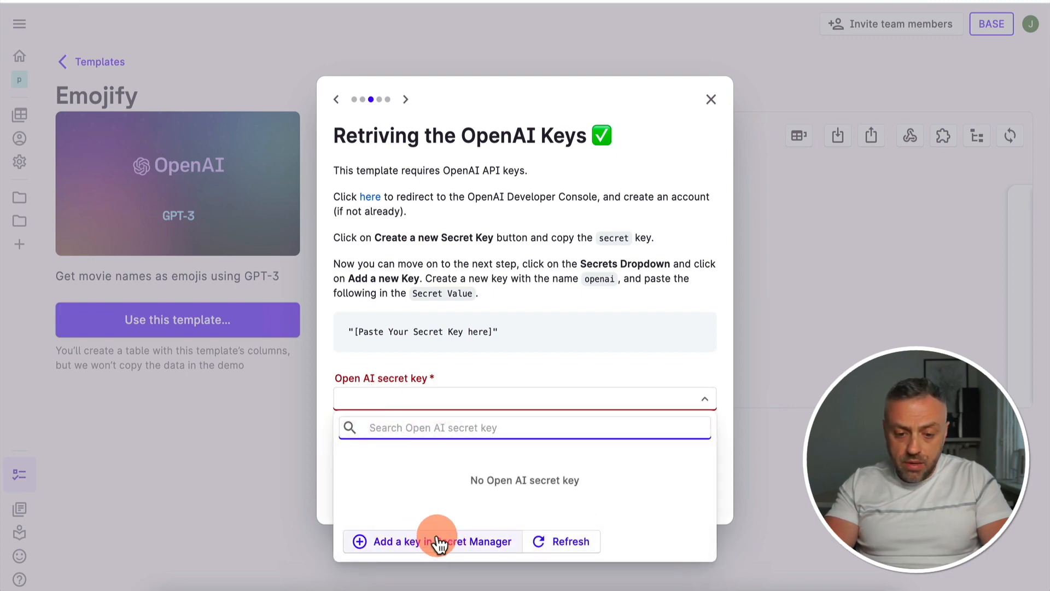
{"action": "left_click", "coordinate": [571, 541]}
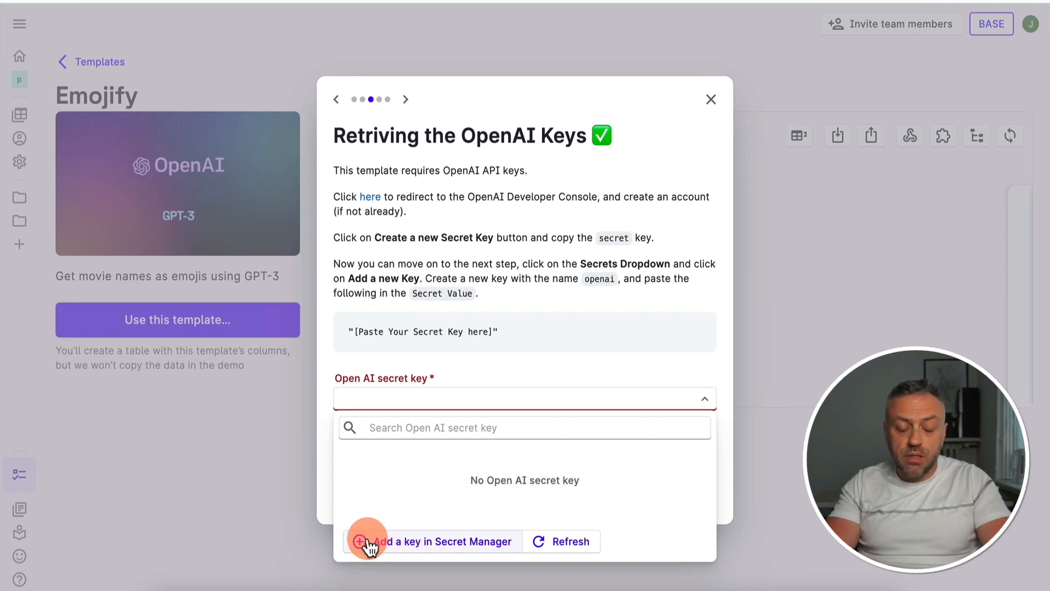
{"action": "left_click", "coordinate": [405, 541]}
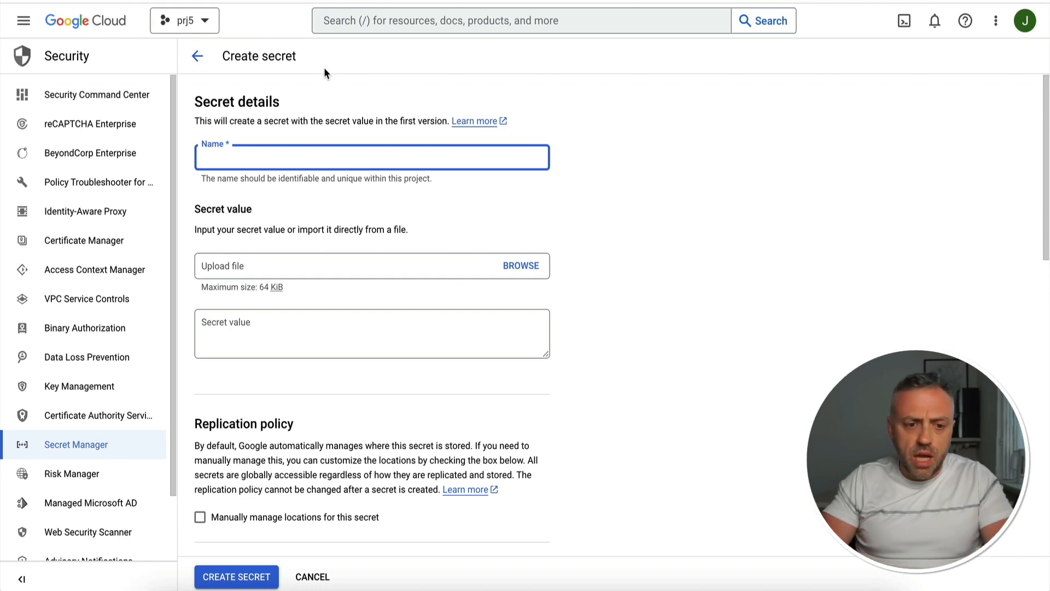
{"action": "left_click", "coordinate": [277, 157]}
{"action": "type", "text": "openai"}
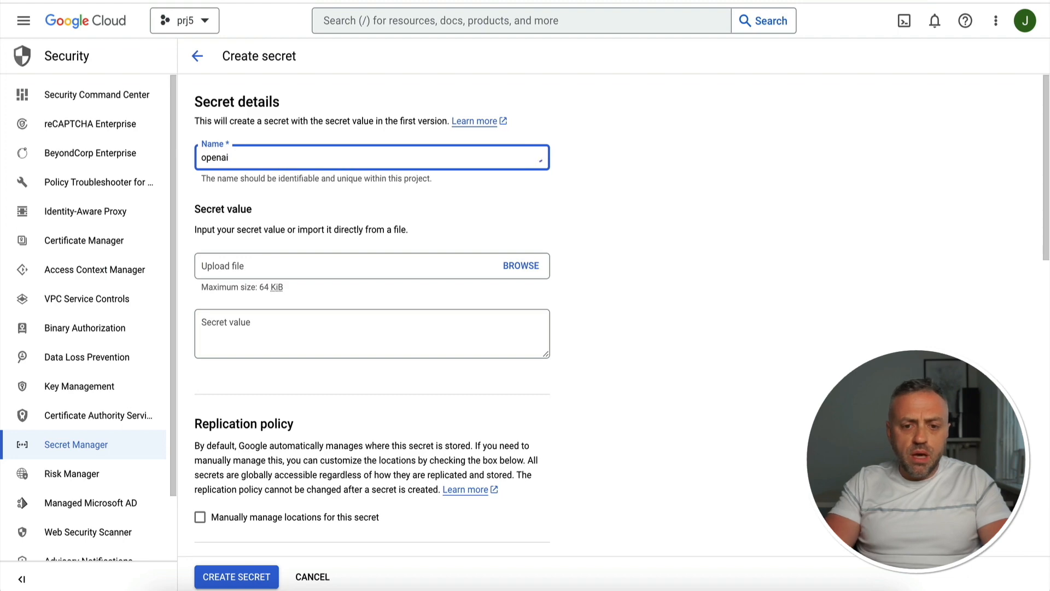
{"action": "left_click", "coordinate": [596, 171]}
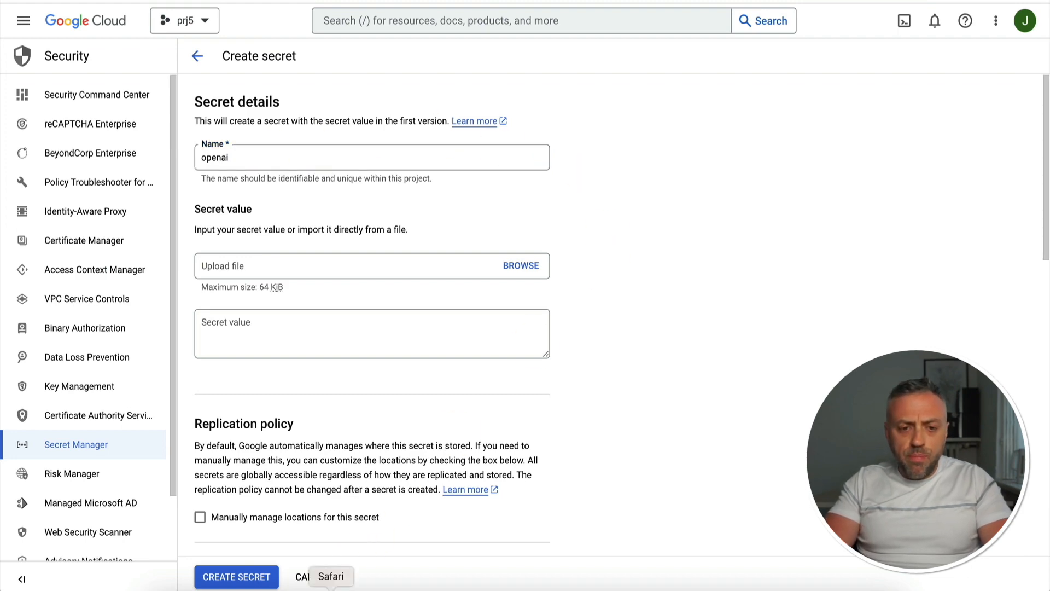
Switch to OpenAI's API keys page in Safari, create a secret key named test and copy it
{"action": "left_click", "coordinate": [330, 586]}
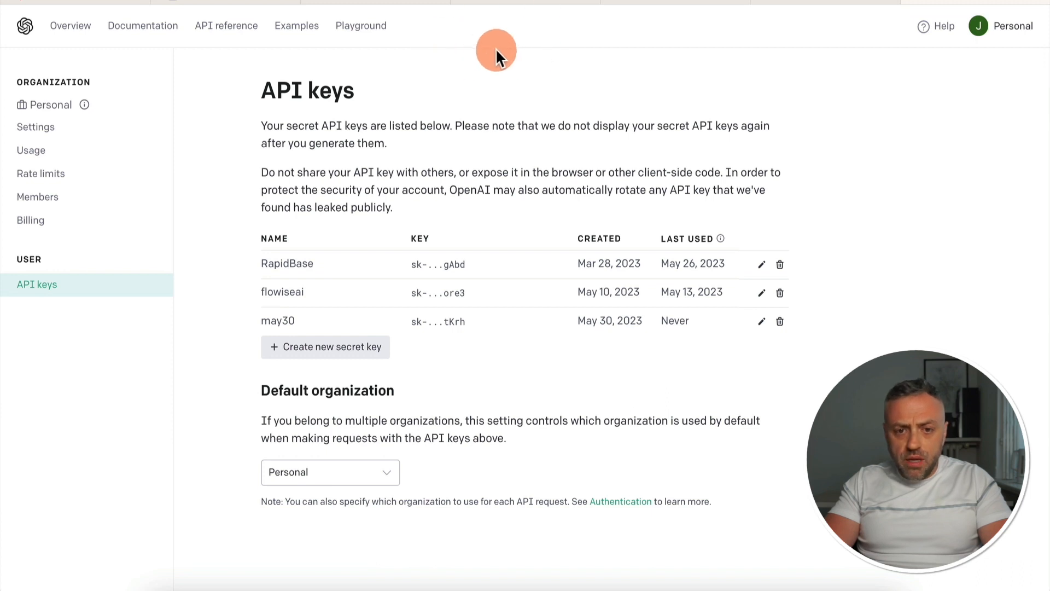
{"action": "left_click", "coordinate": [509, 124]}
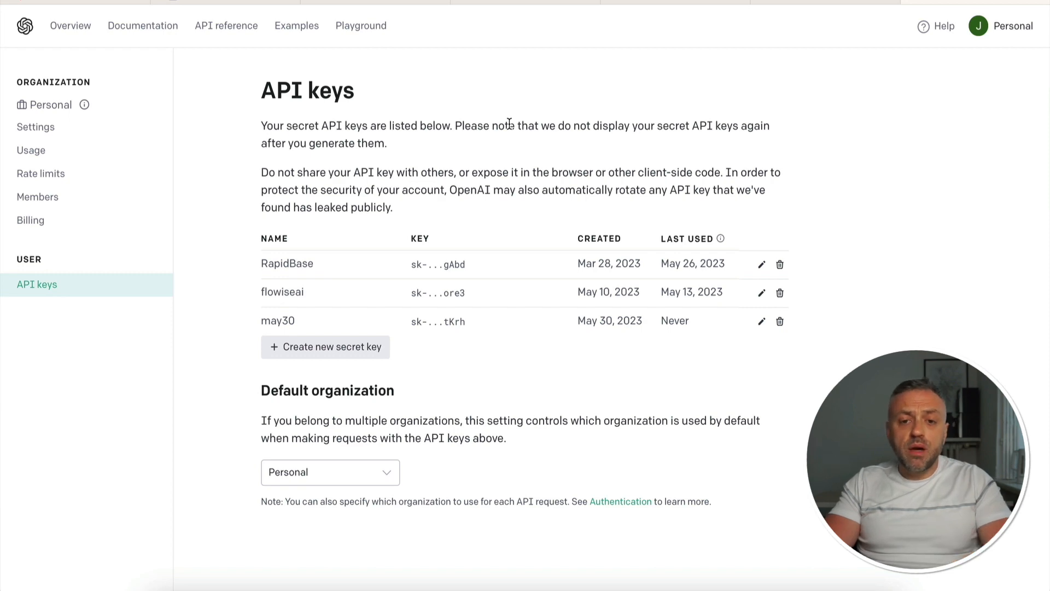
{"action": "left_click", "coordinate": [327, 349]}
{"action": "left_click", "coordinate": [438, 313]}
{"action": "type", "text": "test"}
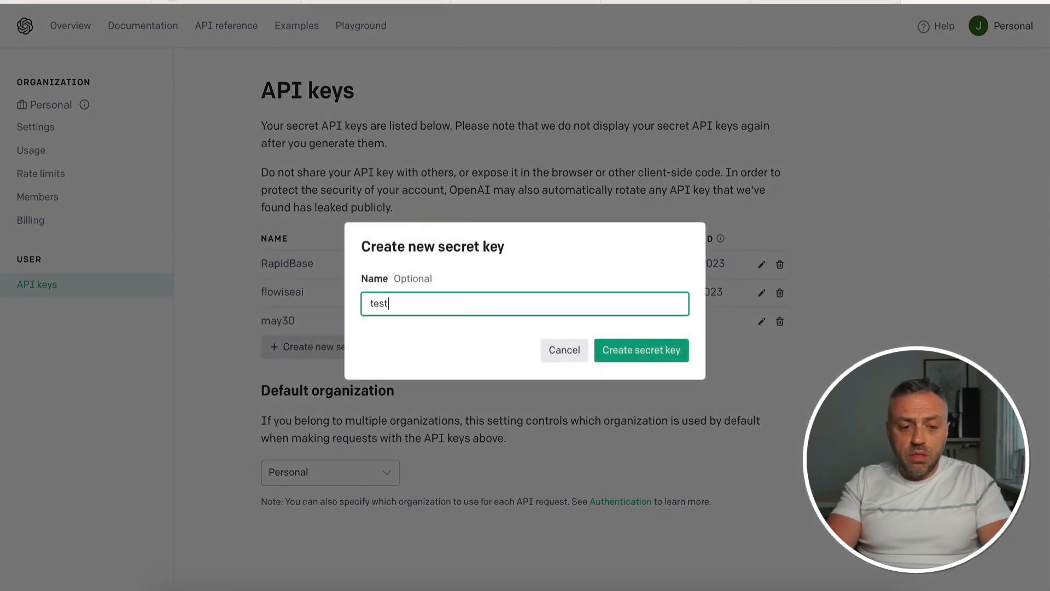
{"action": "left_click", "coordinate": [601, 350]}
{"action": "left_click", "coordinate": [677, 325]}
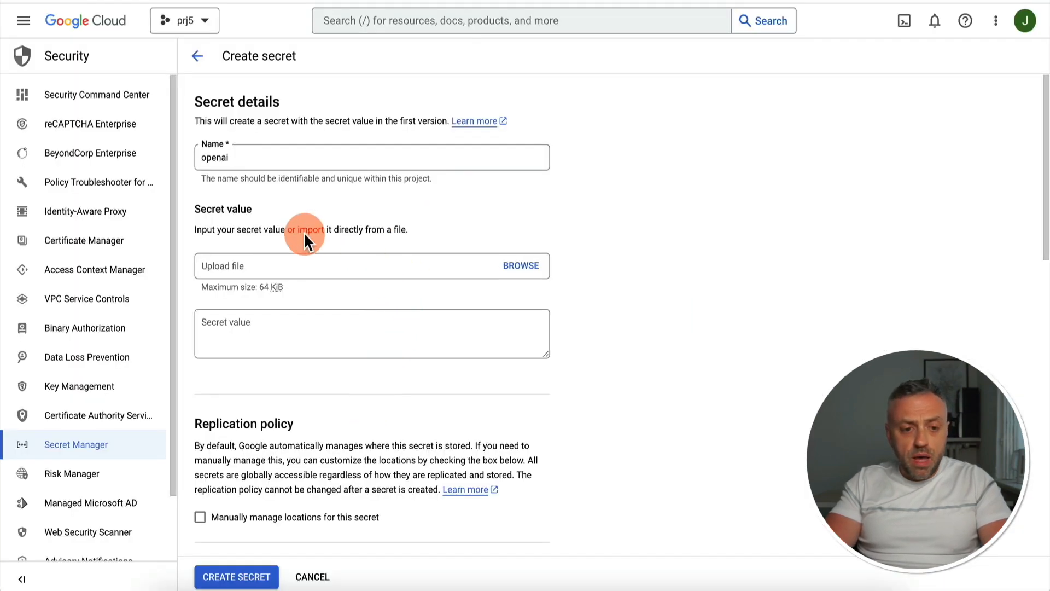
Back in Google Cloud, paste the OpenAI API key as the secret value and create the secret
{"action": "left_click", "coordinate": [258, 320]}
{"action": "key", "text": "ctrl+v"}
{"action": "left_click", "coordinate": [247, 575]}
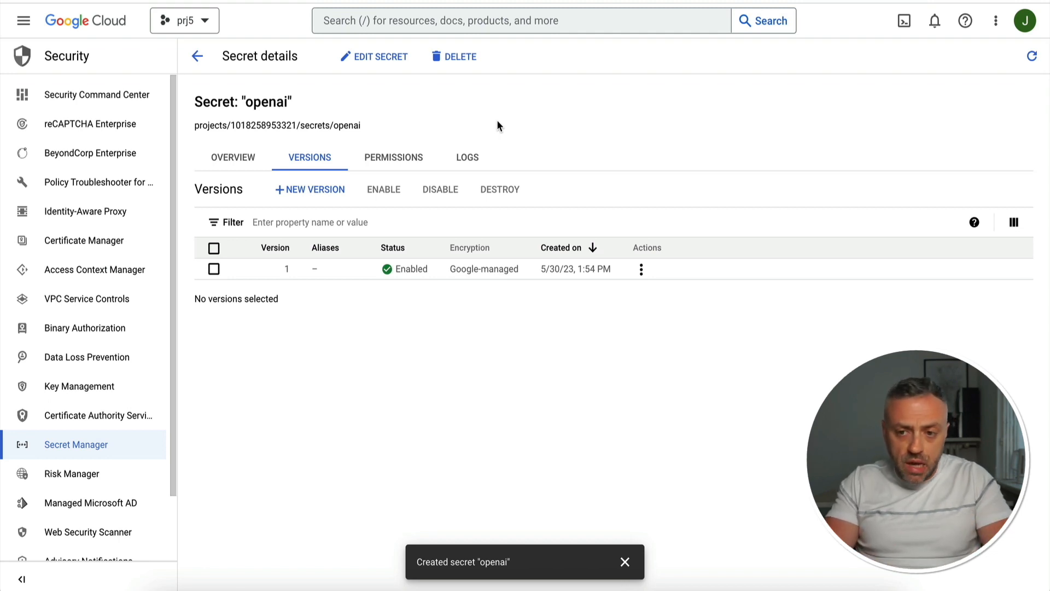
{"action": "left_click", "coordinate": [515, 155]}
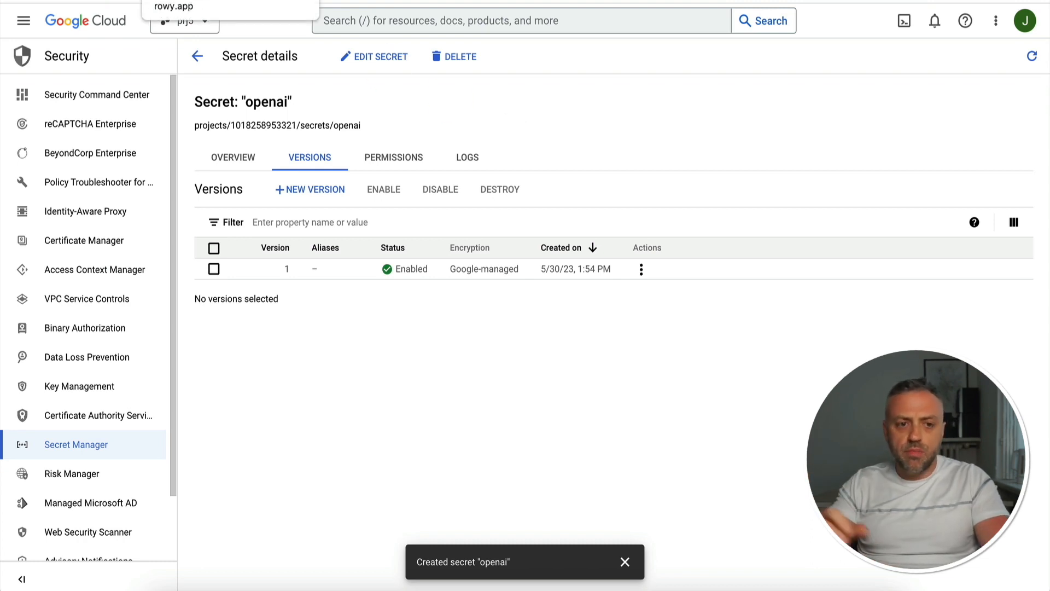
Back in Rowy, refresh the available keys, set openai as the template's Open AI secret key and continue to deployment
{"action": "left_click", "coordinate": [186, 0]}
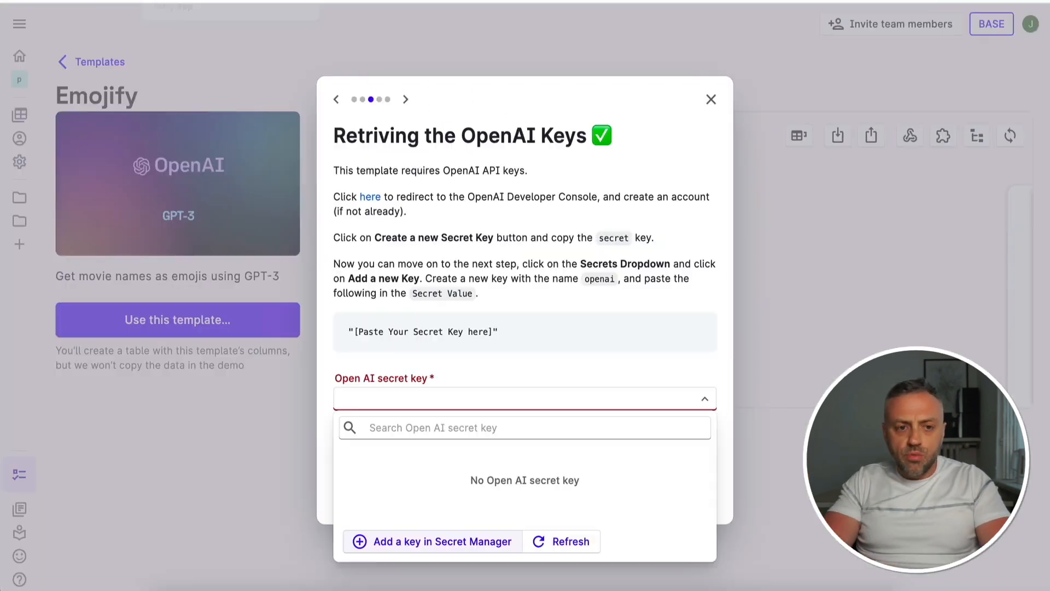
{"action": "left_click", "coordinate": [569, 544]}
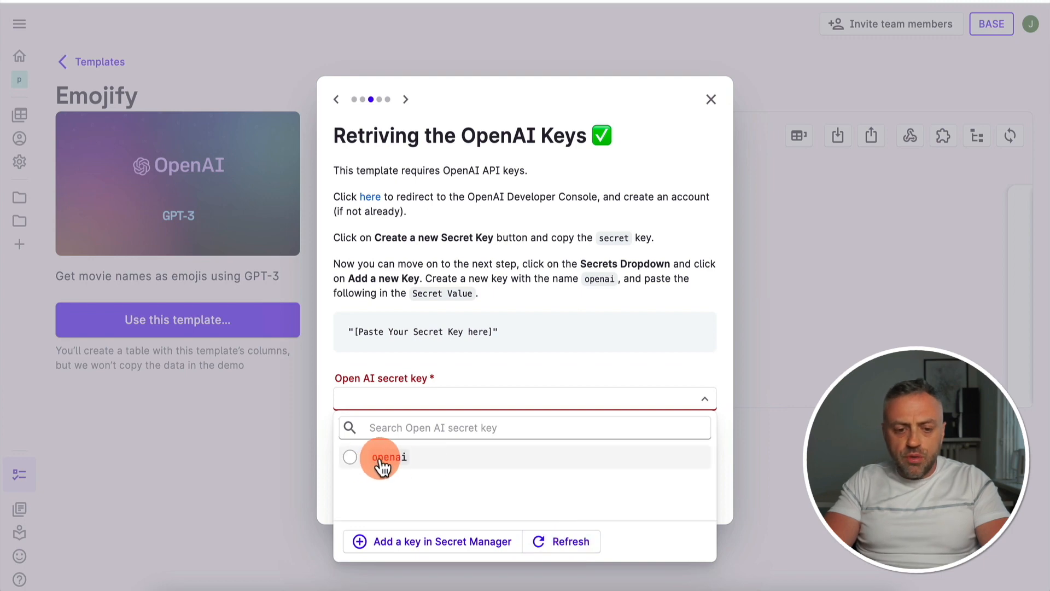
{"action": "left_click", "coordinate": [350, 458]}
{"action": "left_click", "coordinate": [404, 480]}
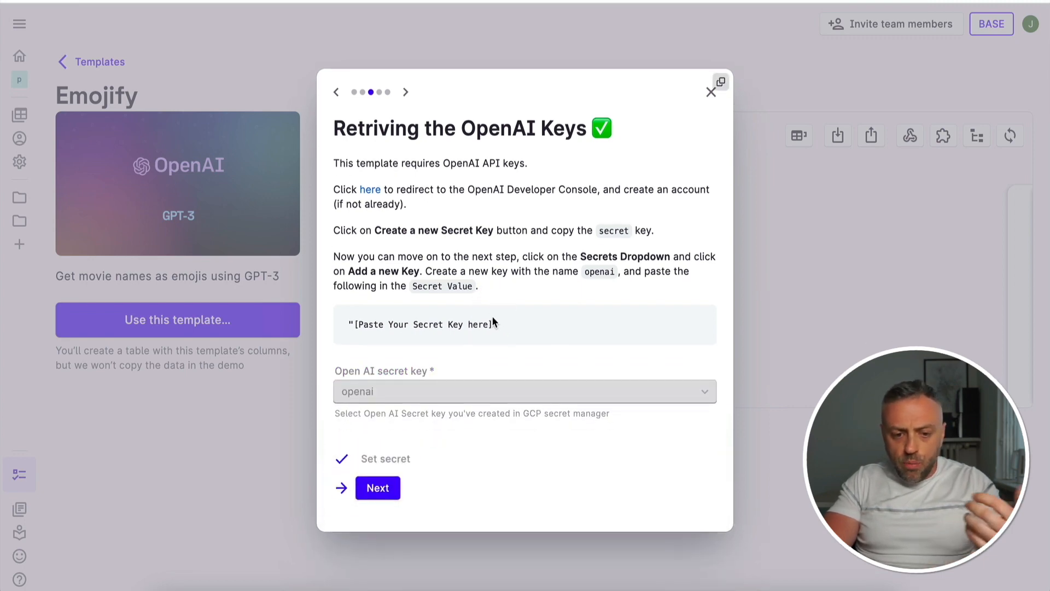
{"action": "left_click", "coordinate": [378, 487]}
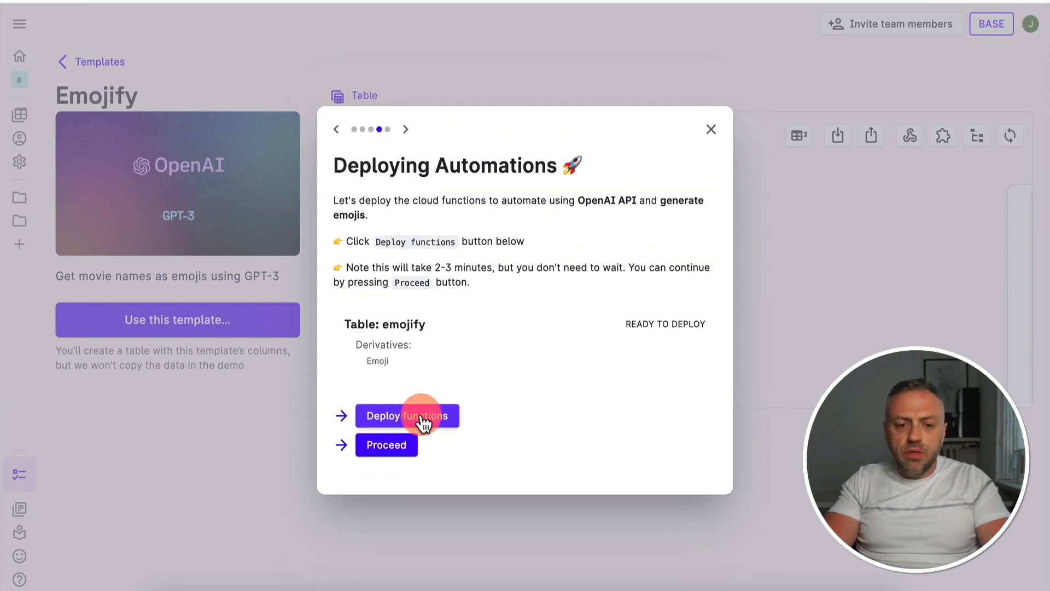
Deploy the Emojify table's cloud functions and finish the template installation
{"action": "left_click", "coordinate": [401, 421]}
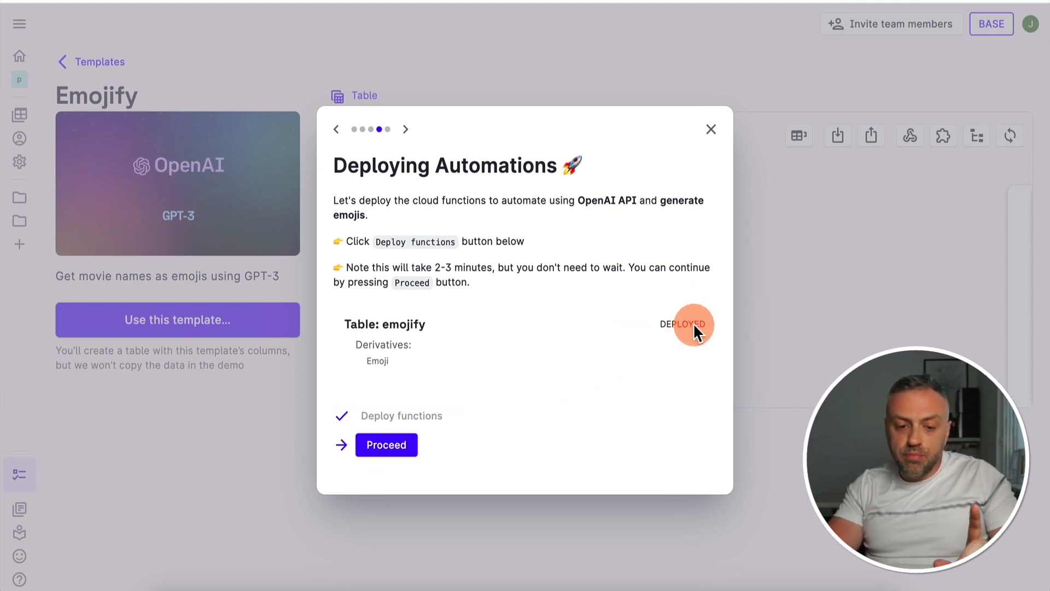
{"action": "left_click", "coordinate": [386, 444]}
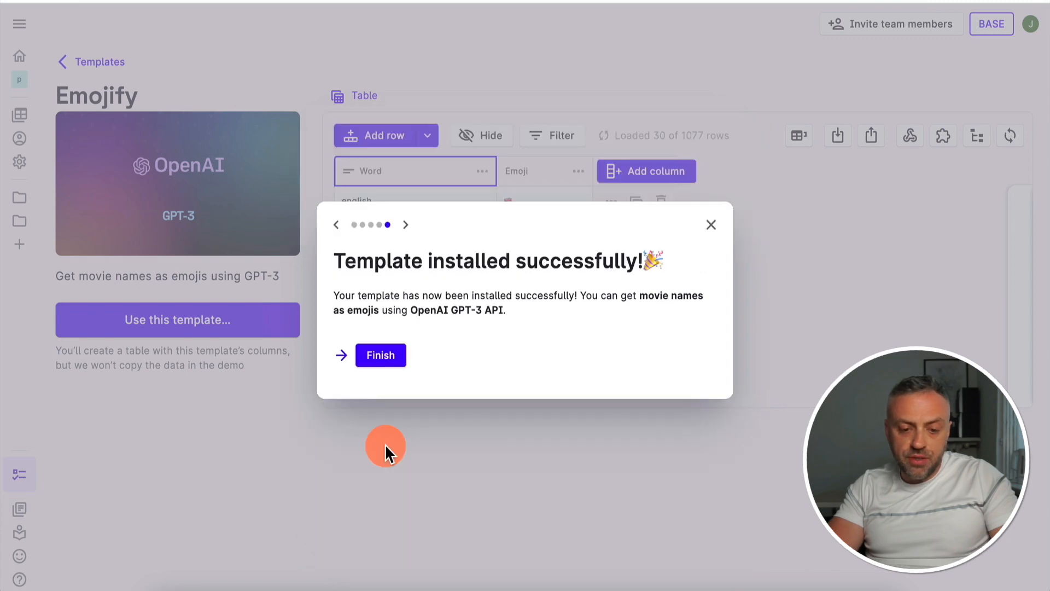
{"action": "left_click", "coordinate": [383, 358]}
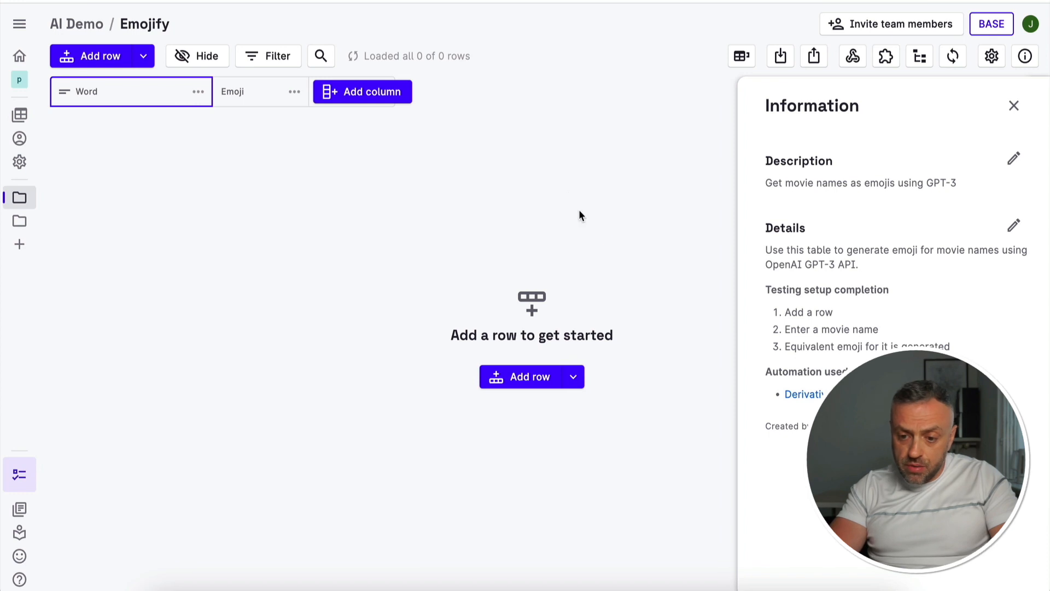
Add a row to the Emojify table with "back to the future" as its Word
{"action": "left_click", "coordinate": [103, 60]}
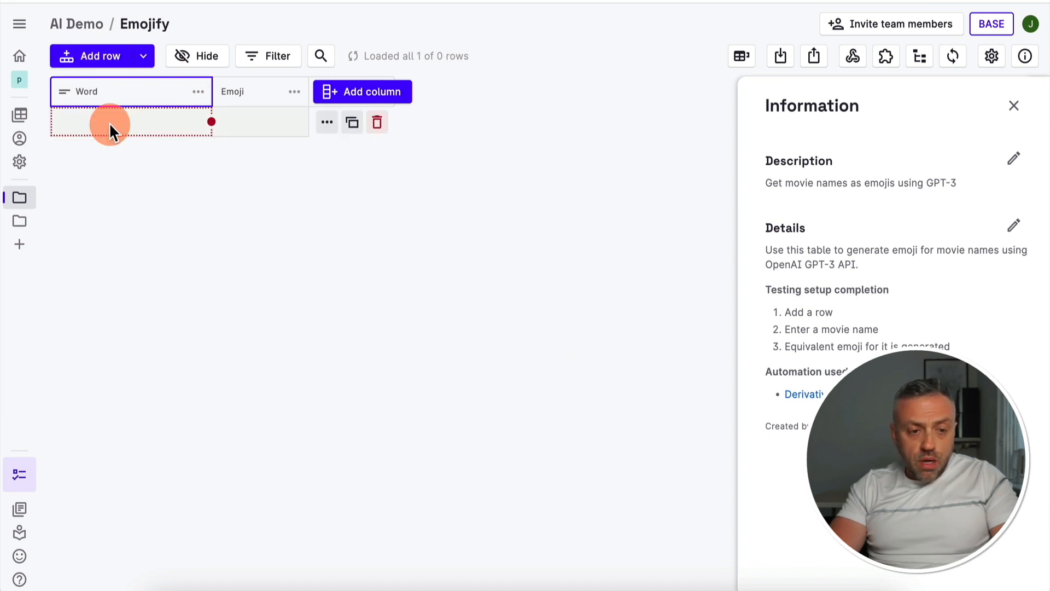
{"action": "double_click", "coordinate": [110, 128]}
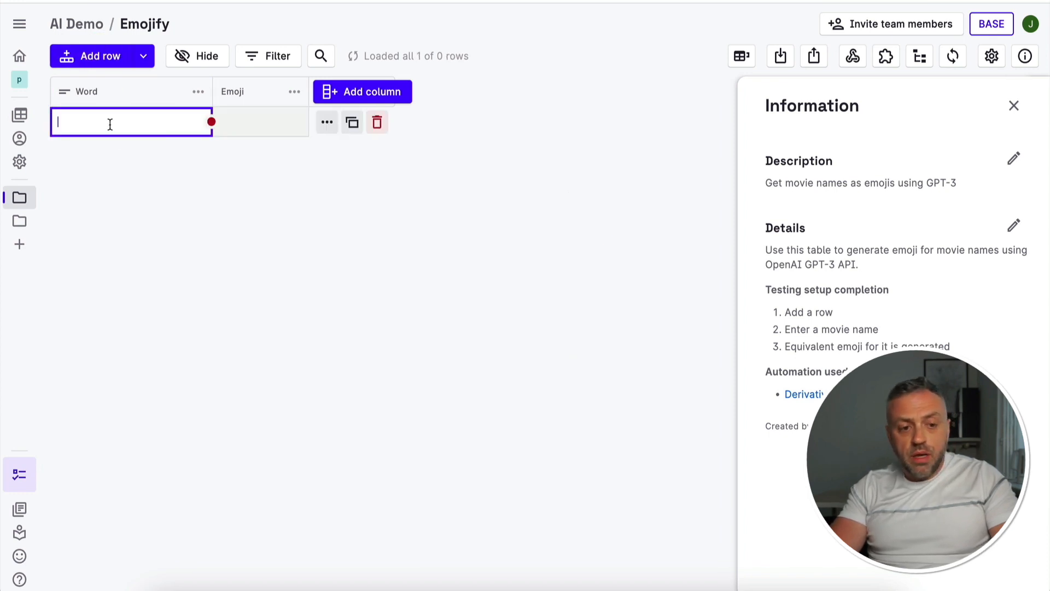
{"action": "type", "text": "back to the future"}
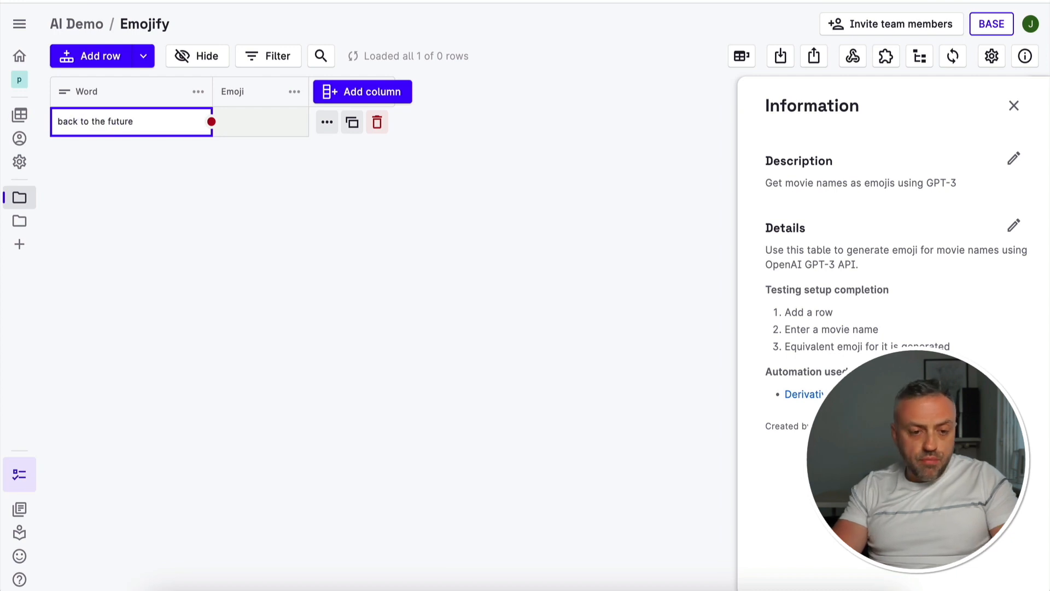
{"action": "key", "text": "Return"}
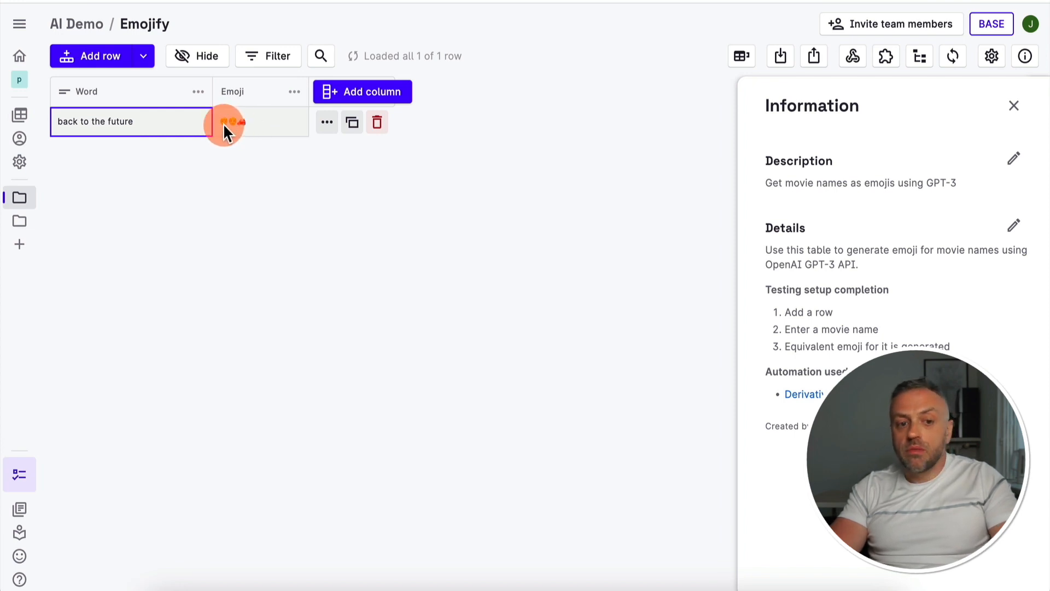
Add another row with the Word "a new world" and check its generated emoji
{"action": "left_click", "coordinate": [107, 56]}
{"action": "left_click", "coordinate": [125, 123]}
{"action": "type", "text": "a new world"}
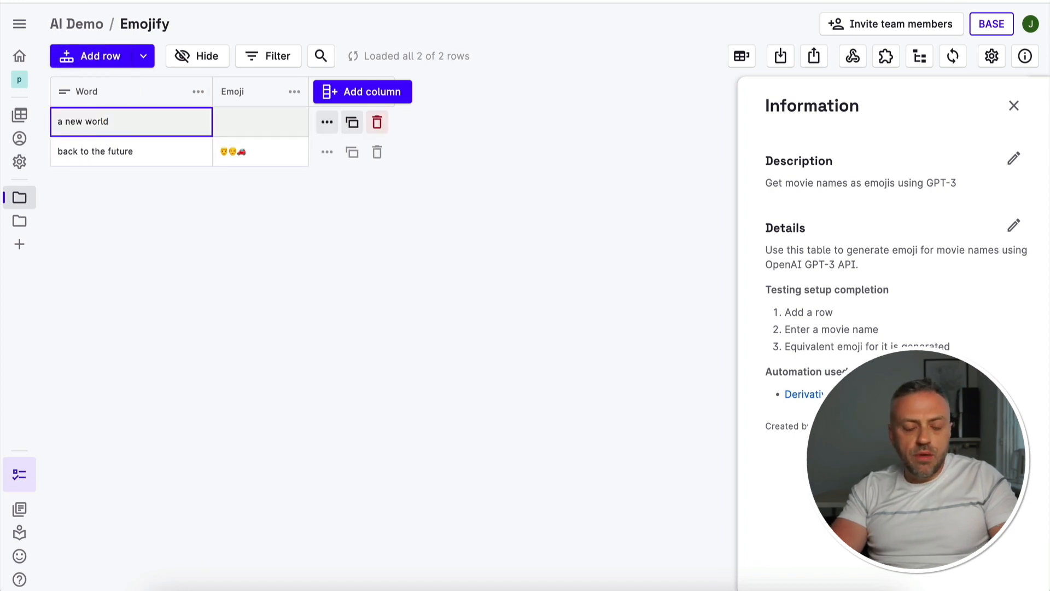
{"action": "left_click", "coordinate": [221, 125]}
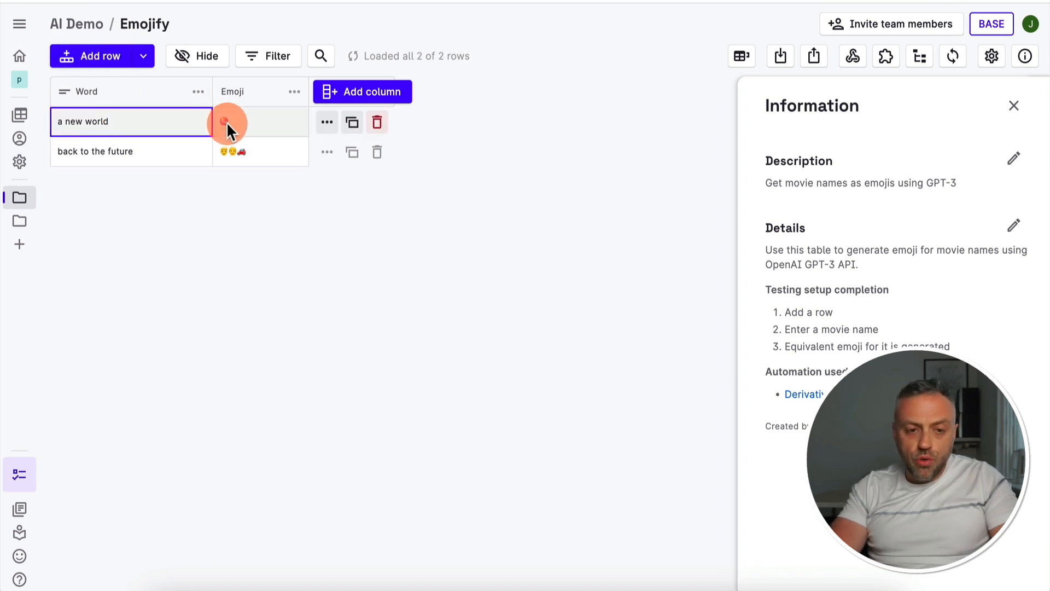
{"action": "left_click", "coordinate": [100, 122]}
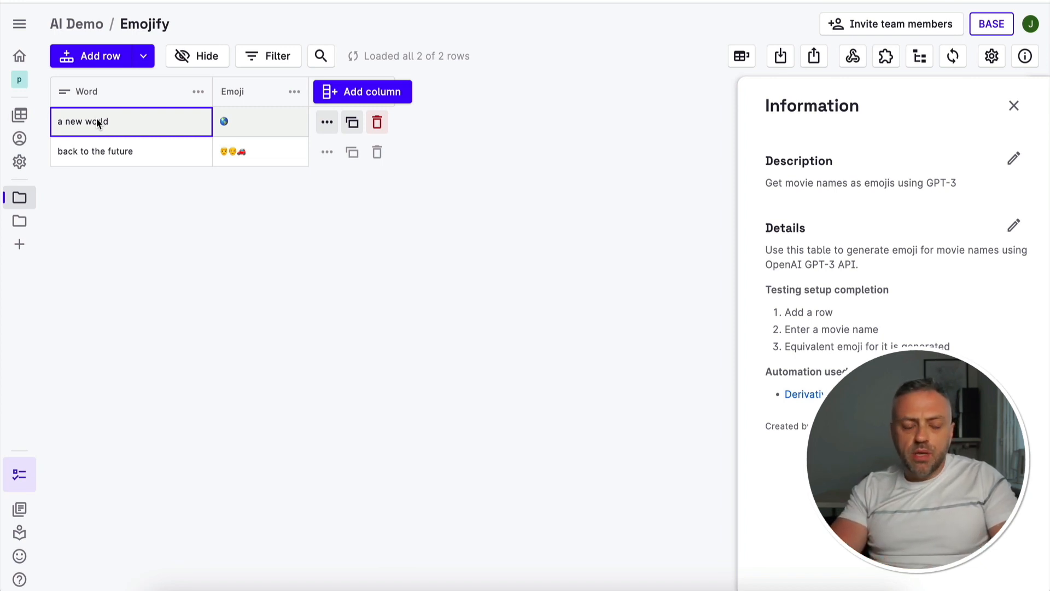
Open the Emoji column's configuration to examine its listener field and derivative script
{"action": "left_click", "coordinate": [186, 105]}
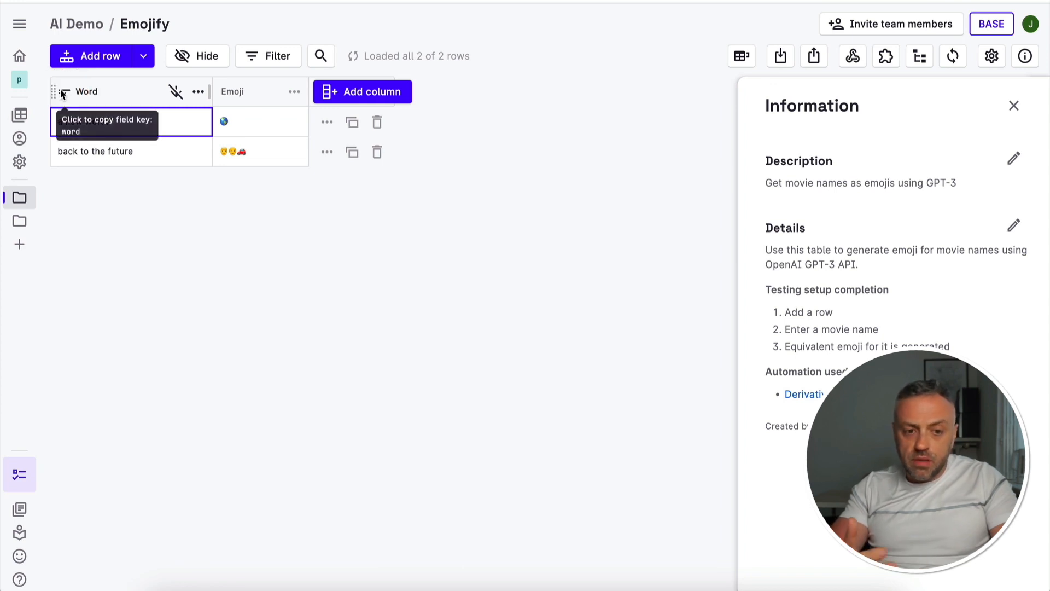
{"action": "left_click", "coordinate": [183, 97]}
{"action": "left_click", "coordinate": [241, 97]}
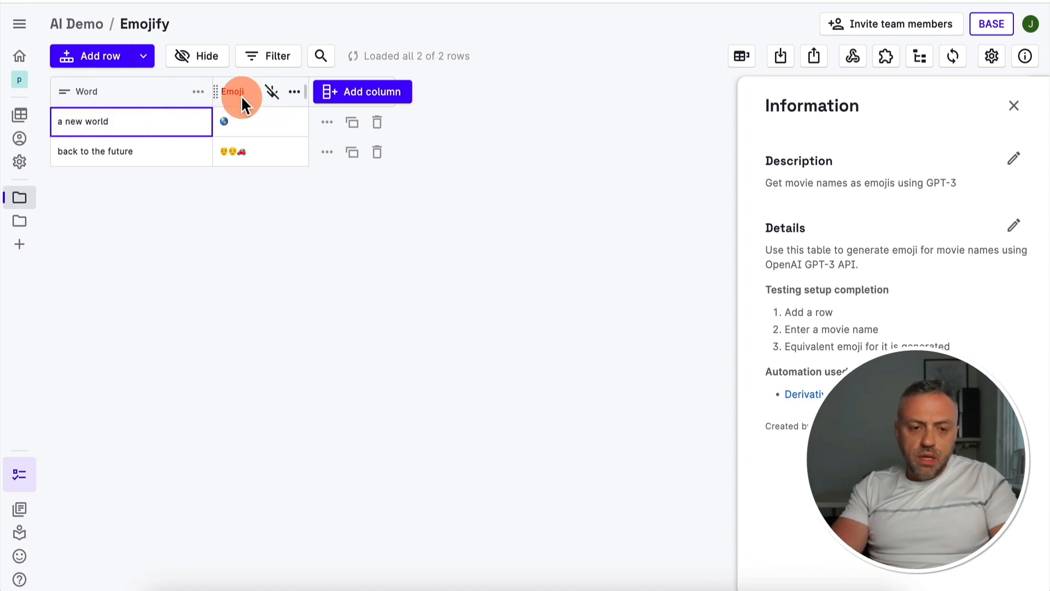
{"action": "left_click", "coordinate": [295, 93]}
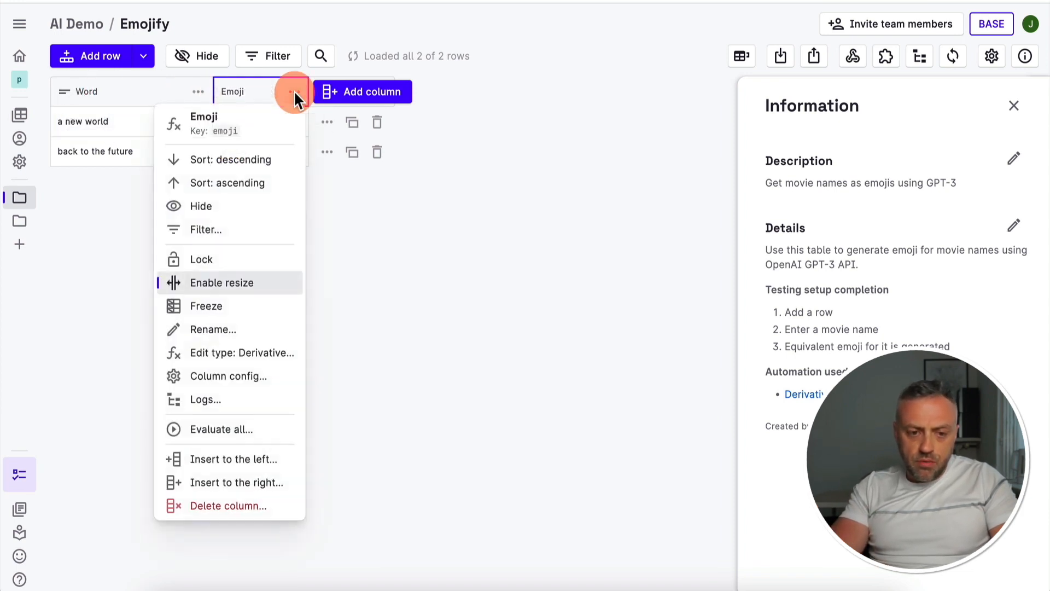
{"action": "left_click", "coordinate": [224, 377]}
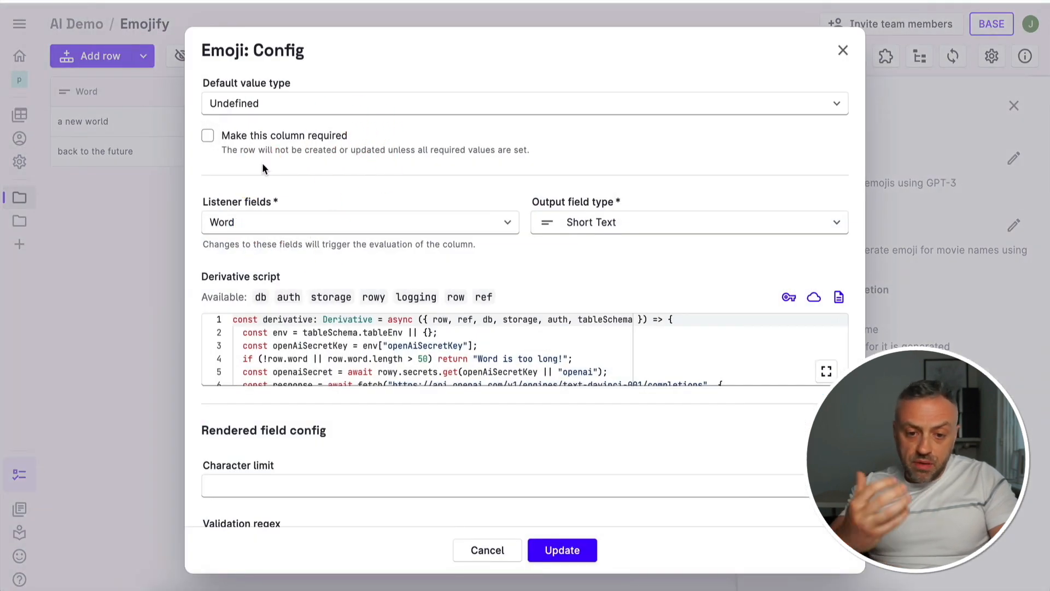
Examine the Emoji column's listener field, output type and full derivative script with its OpenAI prompt, and close the configuration without saving
{"action": "left_click", "coordinate": [219, 222]}
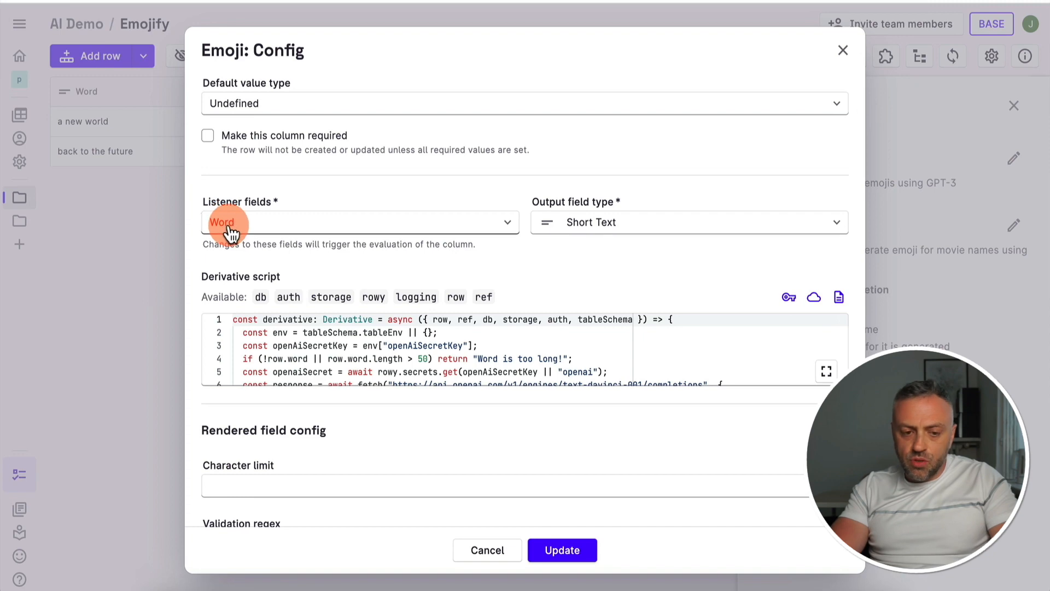
{"action": "left_click", "coordinate": [605, 225]}
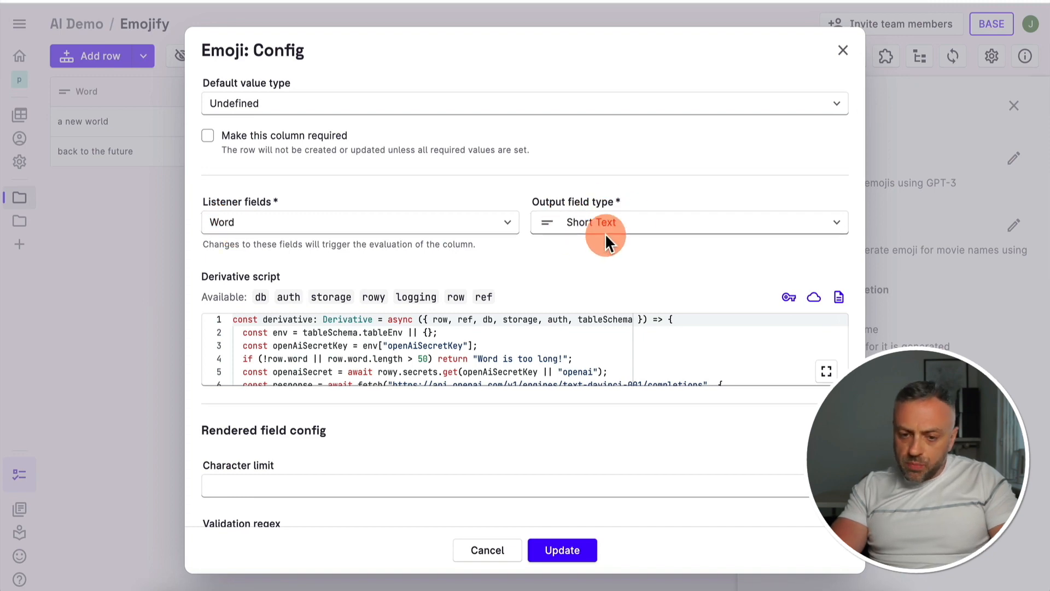
{"action": "left_click", "coordinate": [445, 334]}
{"action": "left_click", "coordinate": [819, 377]}
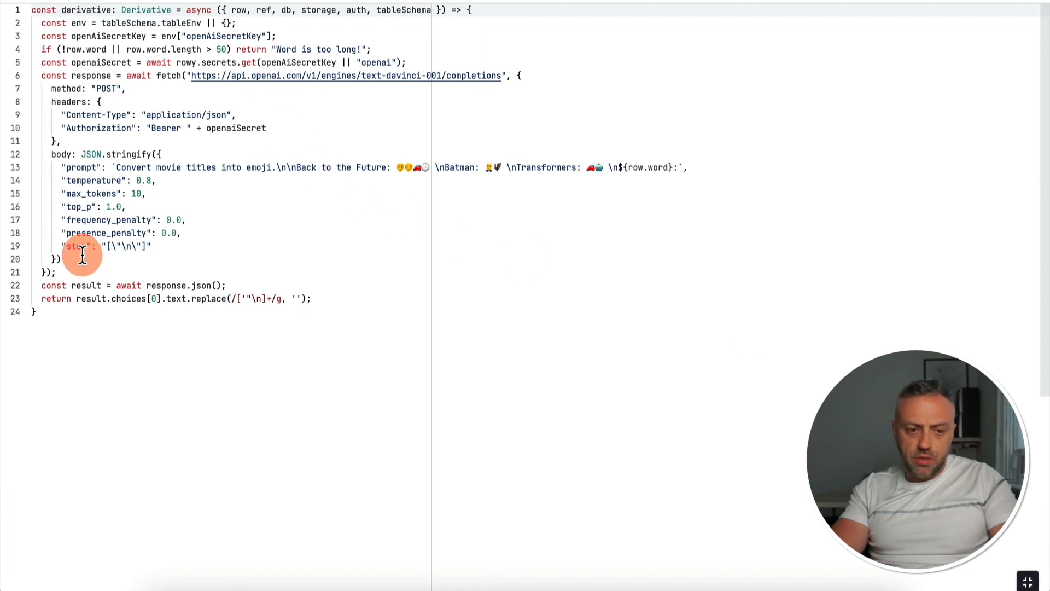
{"action": "left_click_drag", "start_coordinate": [116, 168], "coordinate": [259, 168]}
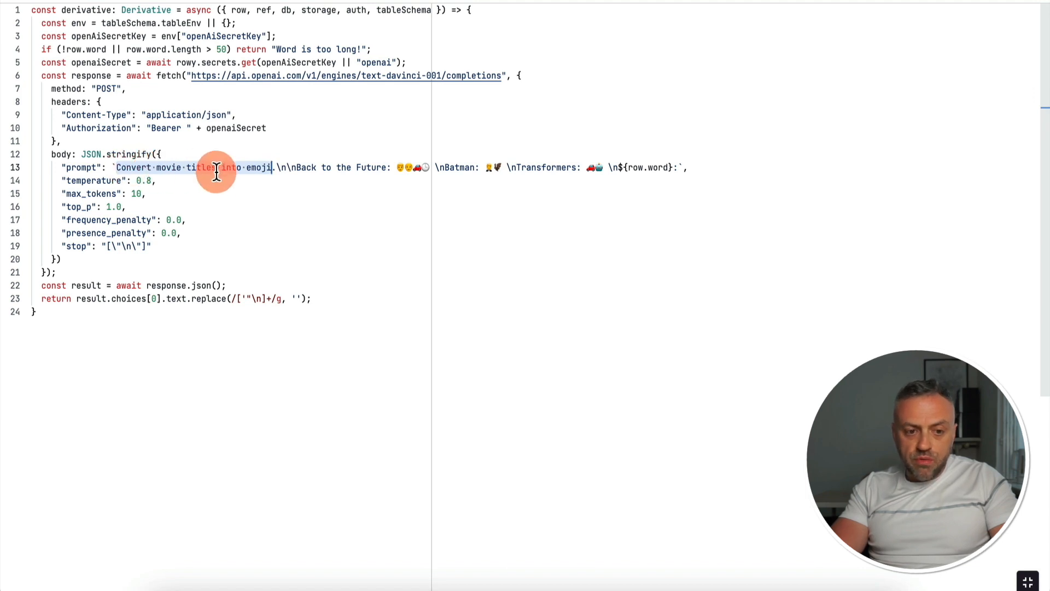
{"action": "left_click", "coordinate": [299, 168]}
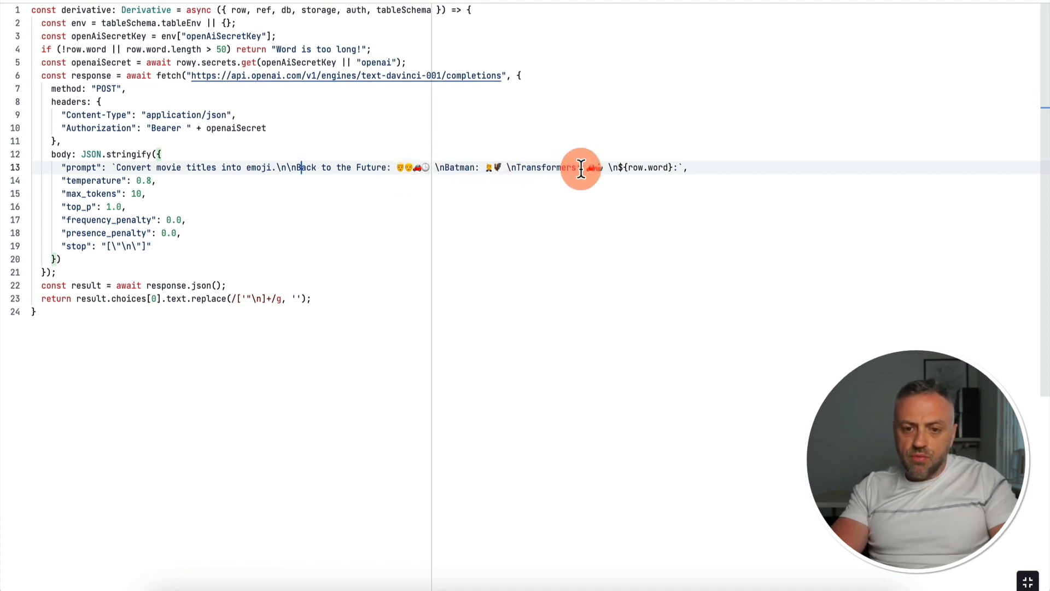
{"action": "key", "text": "Up"}
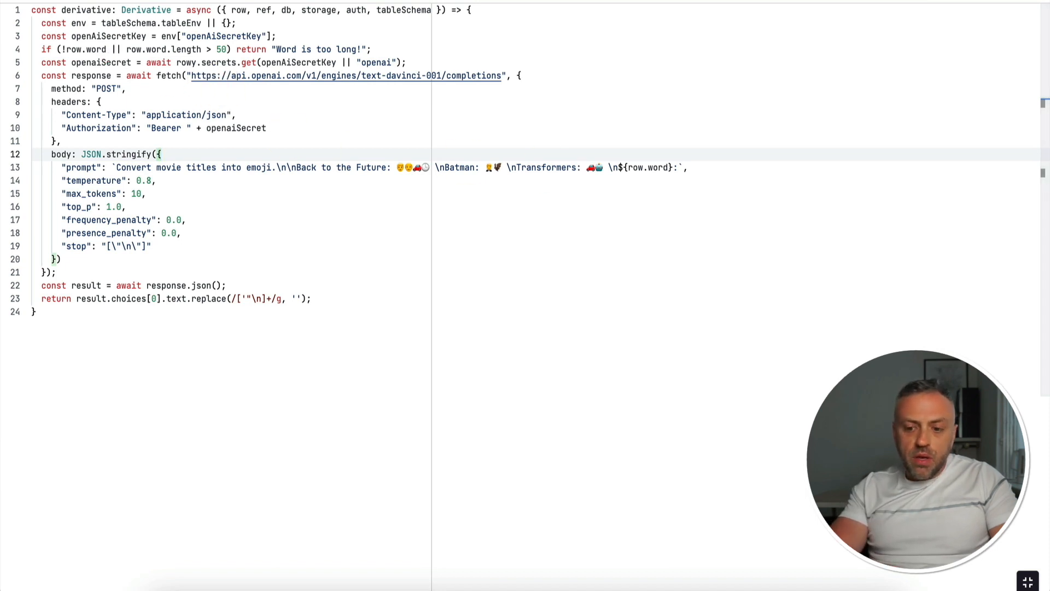
{"action": "left_click", "coordinate": [1028, 581]}
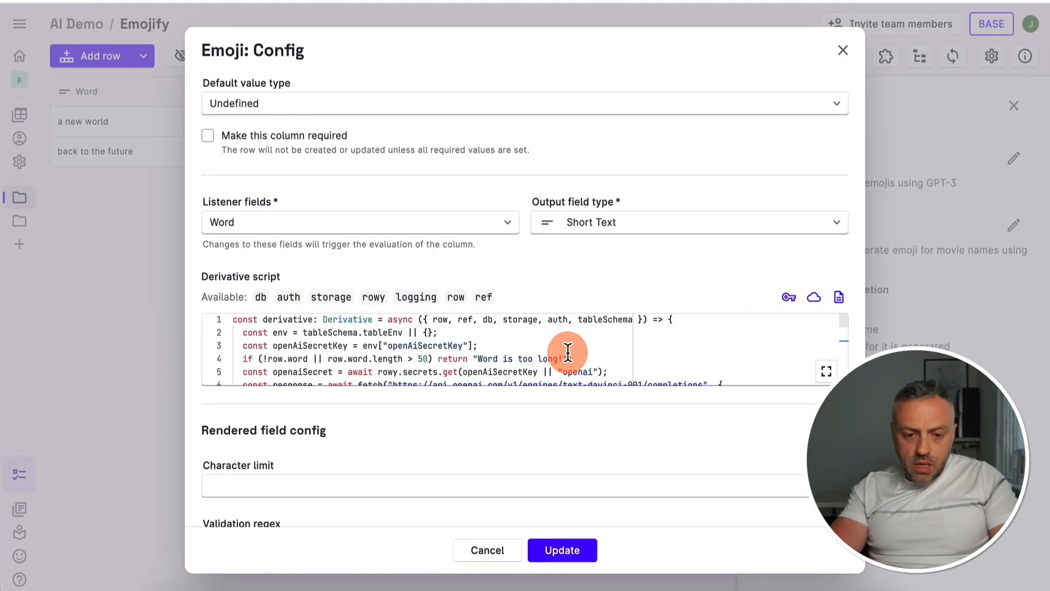
{"action": "scroll", "coordinate": [498, 342], "scroll_direction": "down", "scroll_amount": 4}
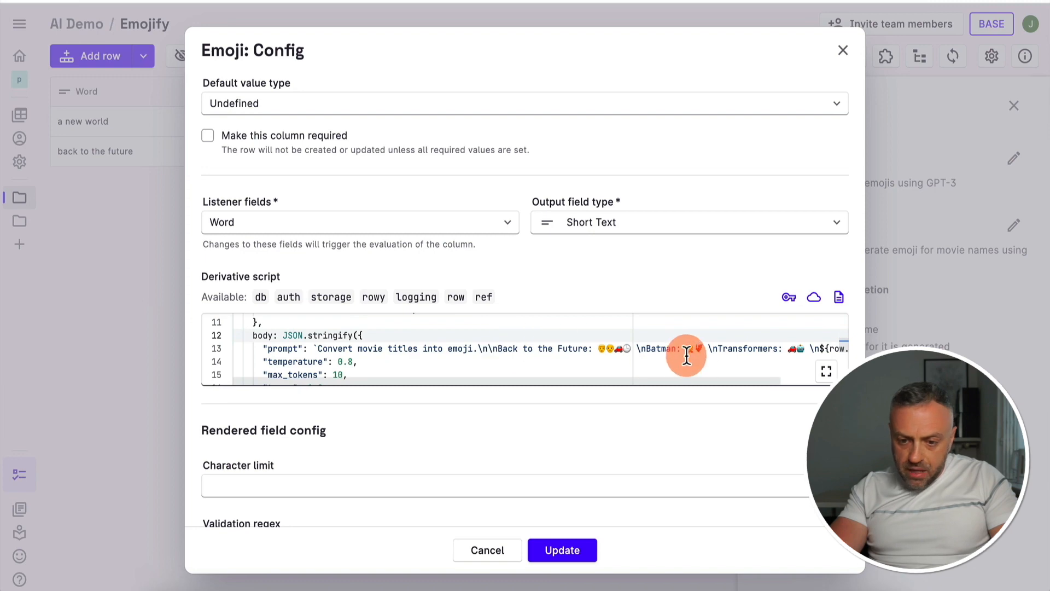
{"action": "left_click", "coordinate": [490, 551]}
Add a row to the Emojify table with "batman" as its Word
{"action": "left_click", "coordinate": [90, 56]}
{"action": "type", "text": "batman"}
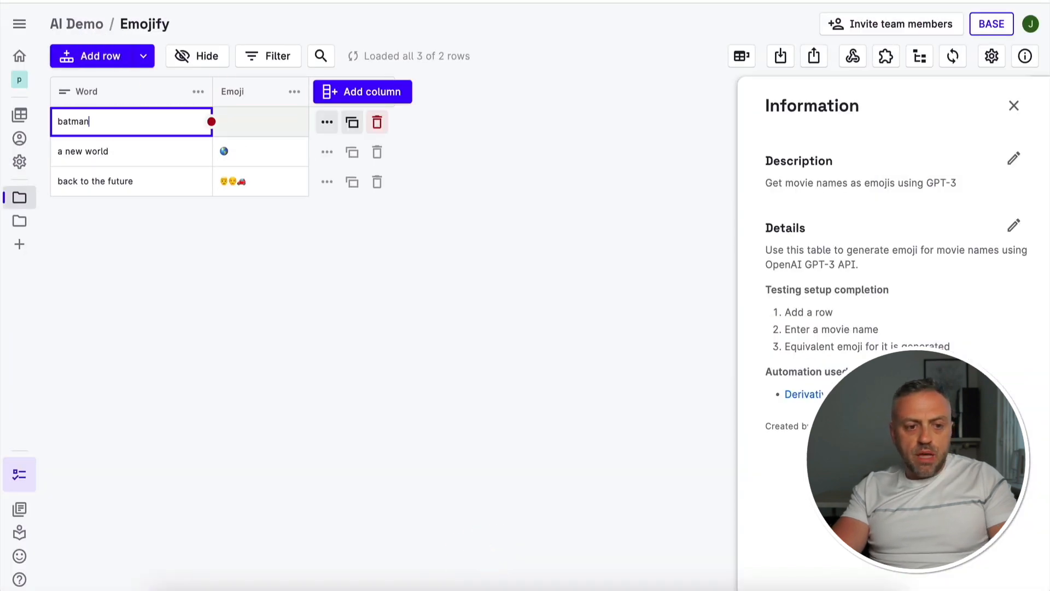
{"action": "key", "text": "Return"}
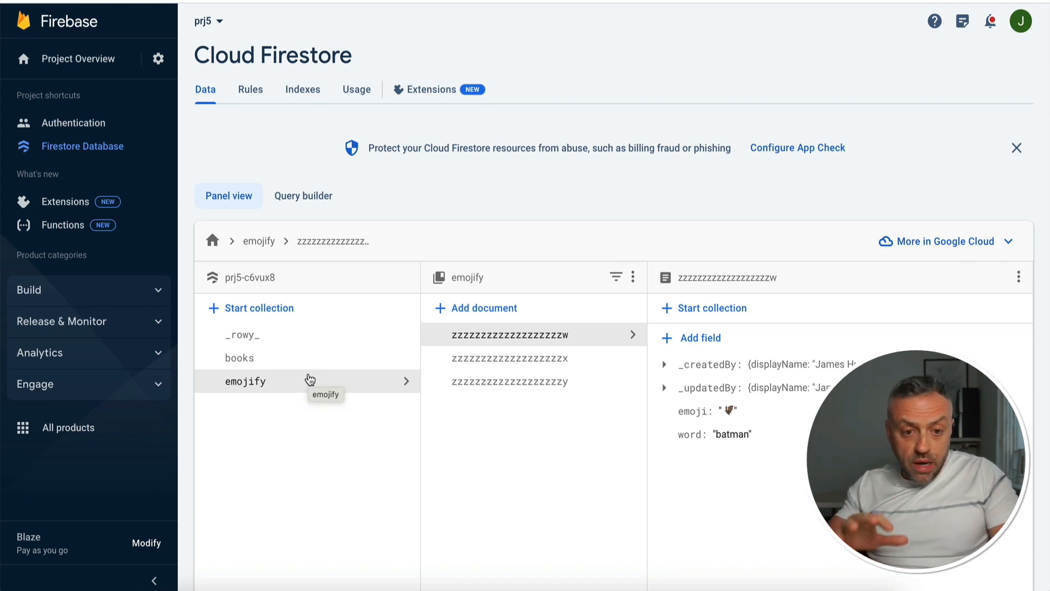
Switch to the Firebase console and check the word and emoji fields of the "back to the future" document in the emojify collection
{"action": "left_click", "coordinate": [277, 386]}
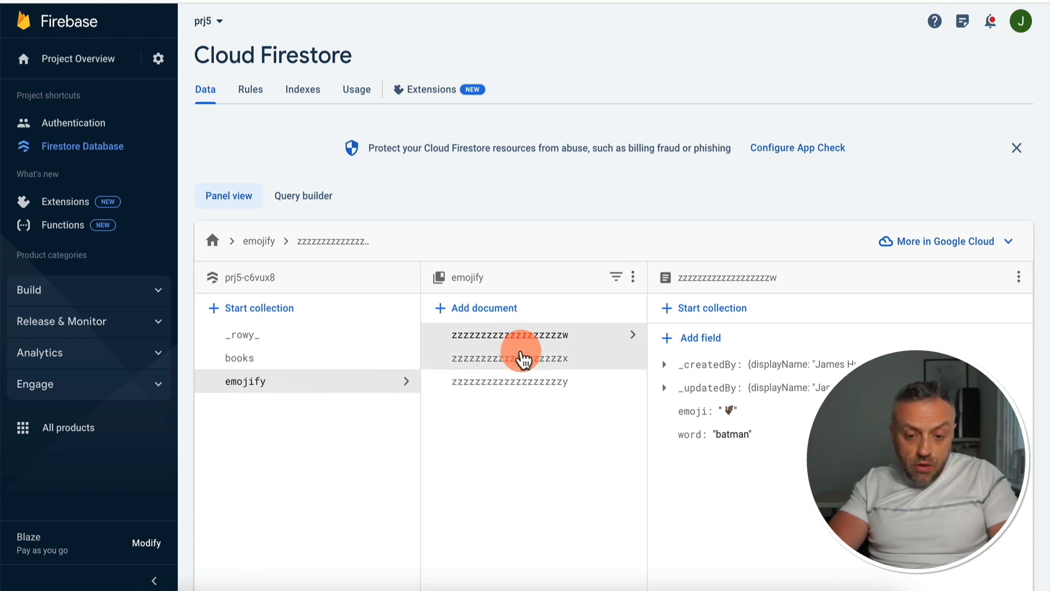
{"action": "key", "text": "ctrl+Tab"}
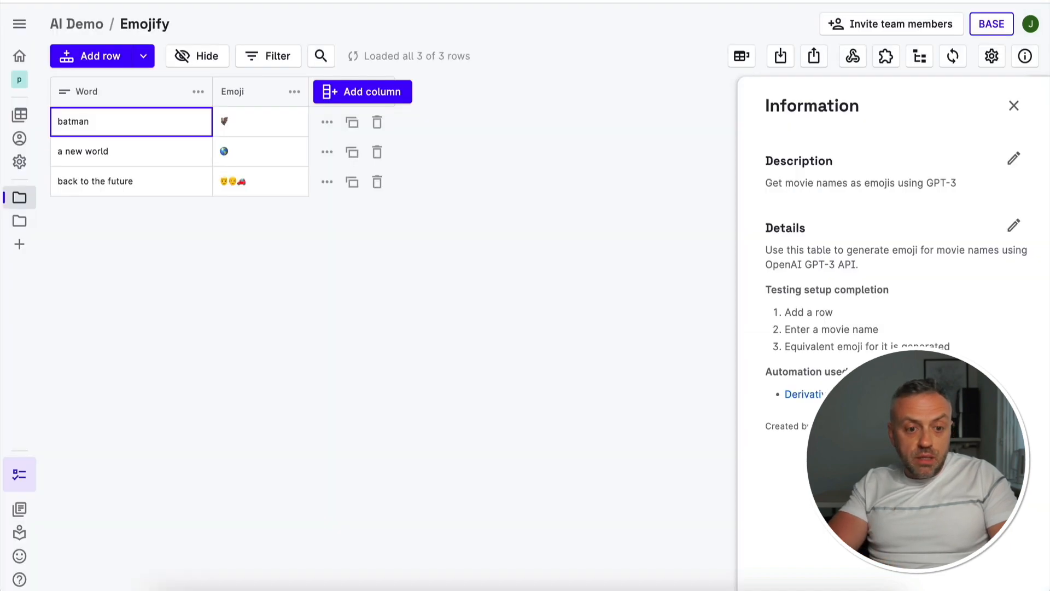
{"action": "key", "text": "ctrl+shift+Tab"}
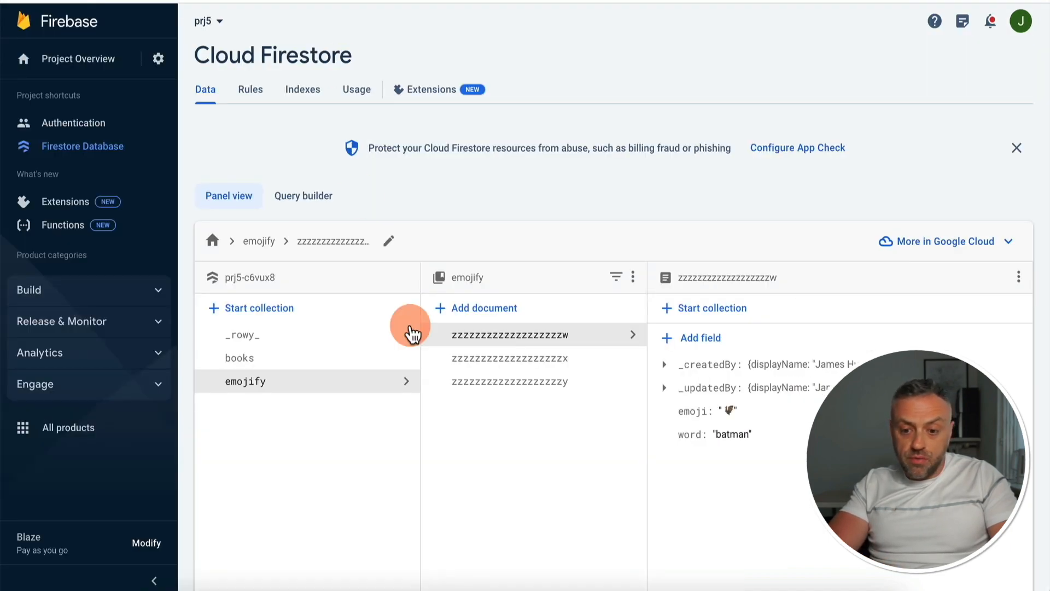
{"action": "left_click", "coordinate": [553, 383]}
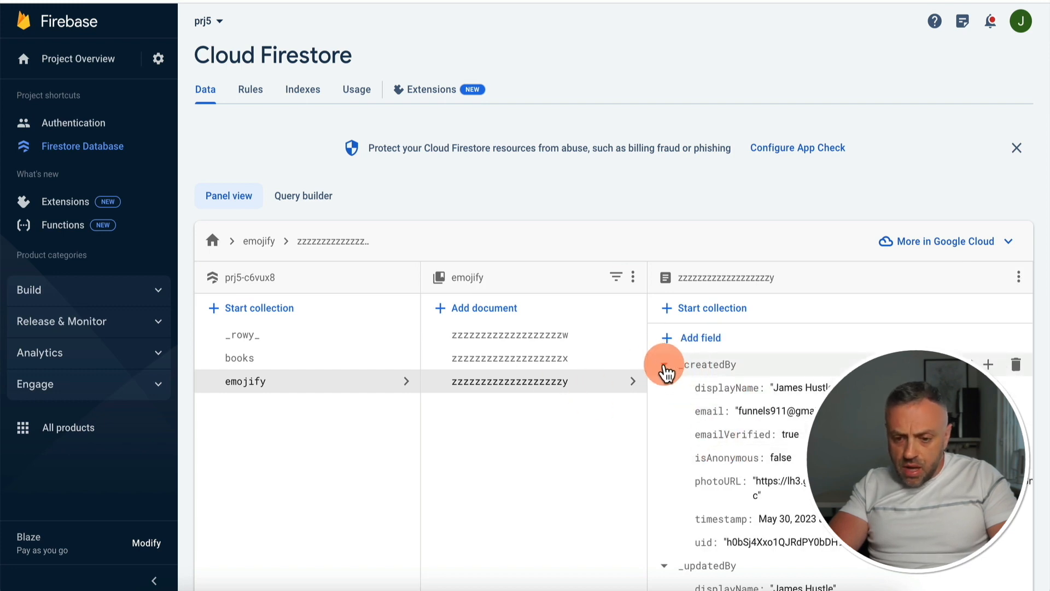
{"action": "left_click", "coordinate": [664, 366]}
{"action": "left_click", "coordinate": [664, 387]}
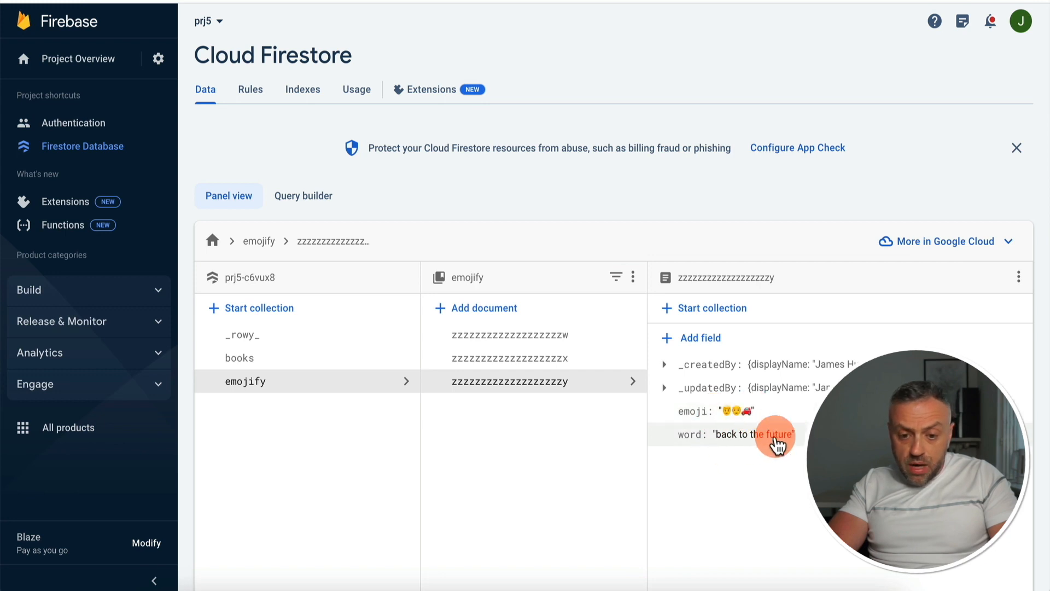
Check the word and emoji fields of the "a new world" and "batman" documents, leaving the values unedited
{"action": "left_click", "coordinate": [567, 357]}
{"action": "left_click", "coordinate": [664, 365]}
{"action": "left_click", "coordinate": [664, 388]}
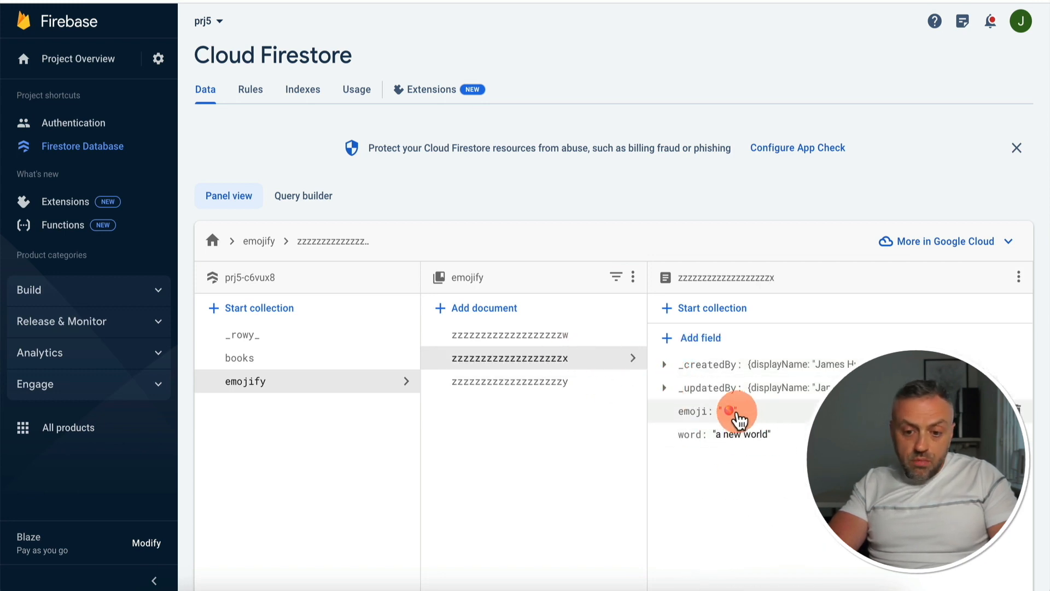
{"action": "left_click", "coordinate": [628, 334]}
{"action": "left_click", "coordinate": [665, 364]}
{"action": "left_click", "coordinate": [664, 387]}
{"action": "left_click", "coordinate": [726, 410]}
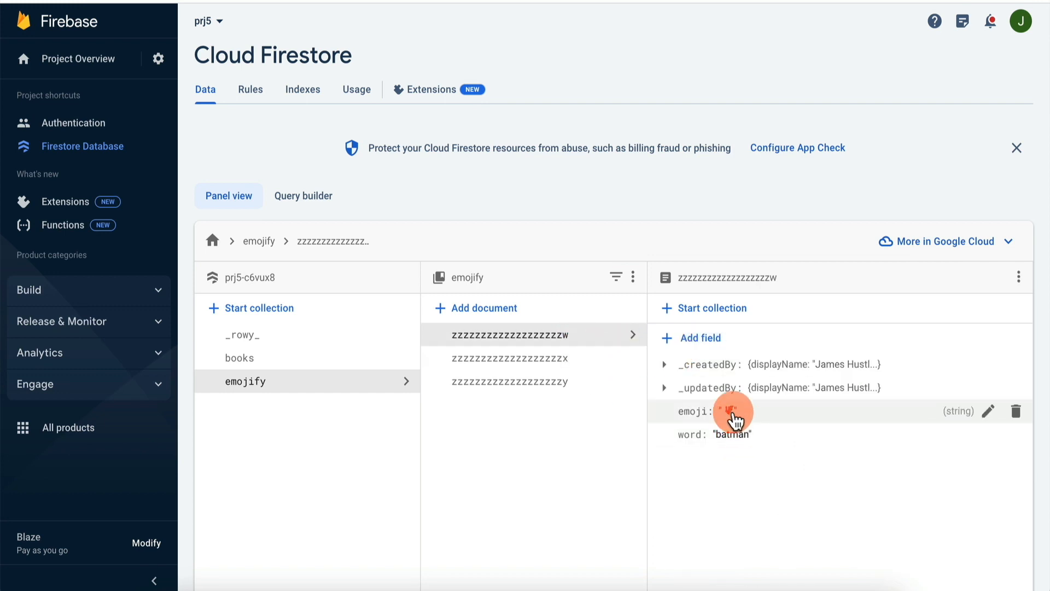
{"action": "left_click", "coordinate": [867, 443]}
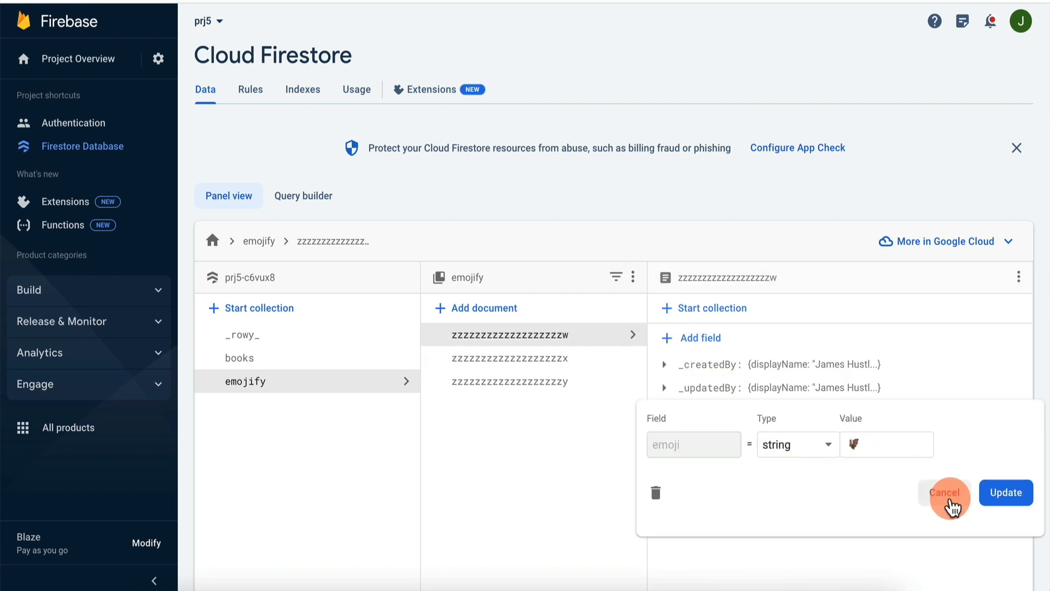
{"action": "left_click", "coordinate": [951, 499]}
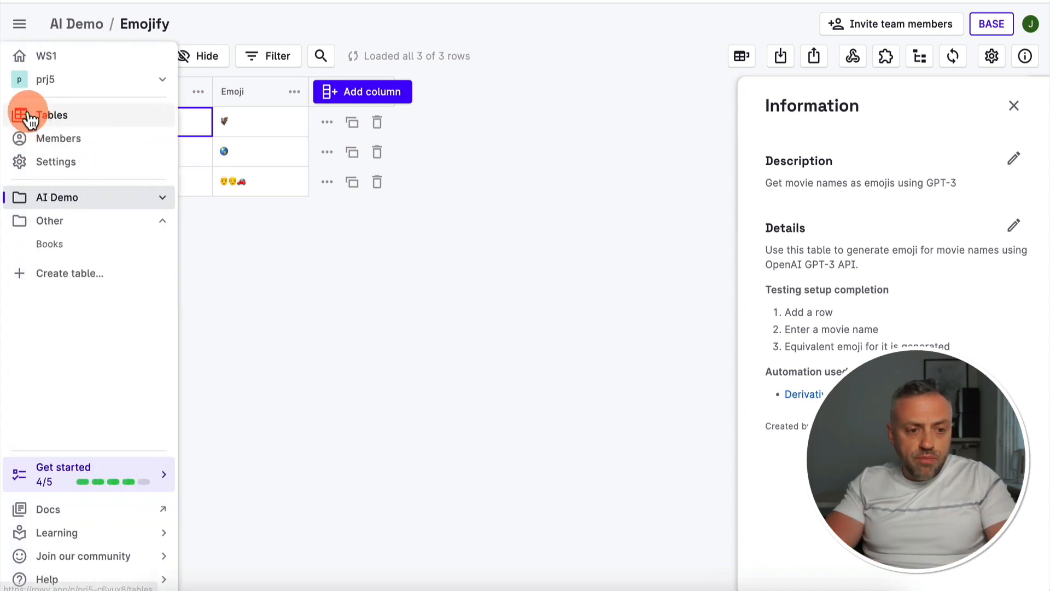
Switch back to Rowy, find the LangChain URL Classifier among all table templates, and open its preview and live demo
{"action": "left_click", "coordinate": [45, 116]}
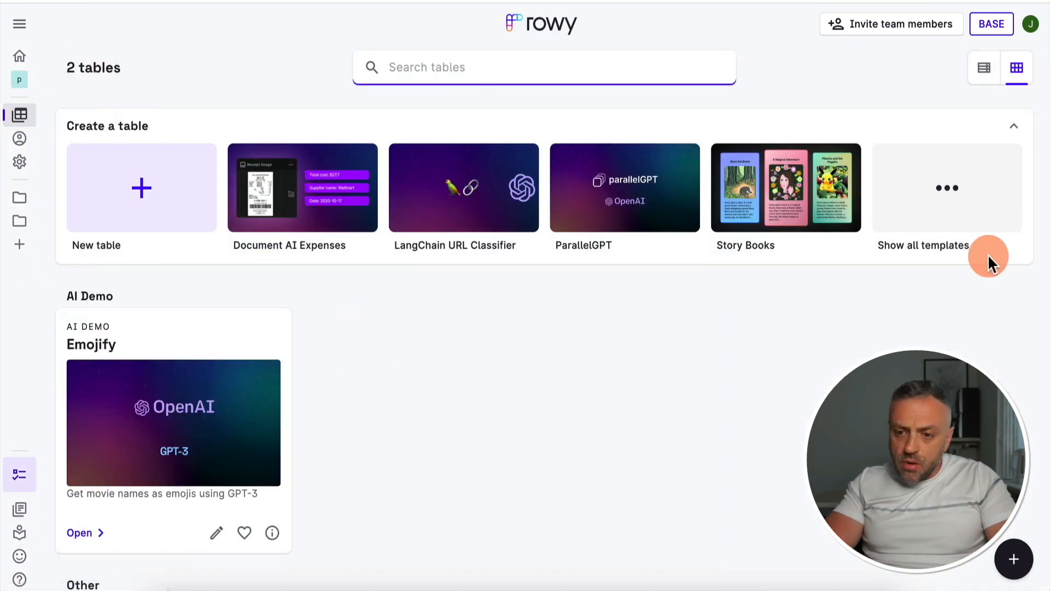
{"action": "left_click", "coordinate": [973, 204]}
{"action": "scroll", "coordinate": [553, 158], "scroll_direction": "down", "scroll_amount": 14}
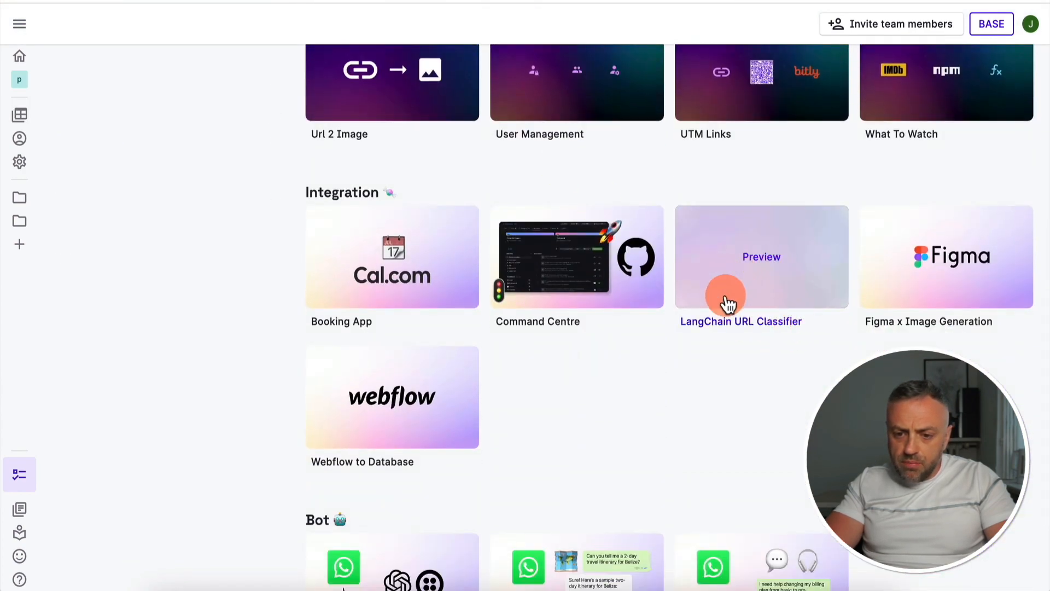
{"action": "left_click", "coordinate": [709, 329]}
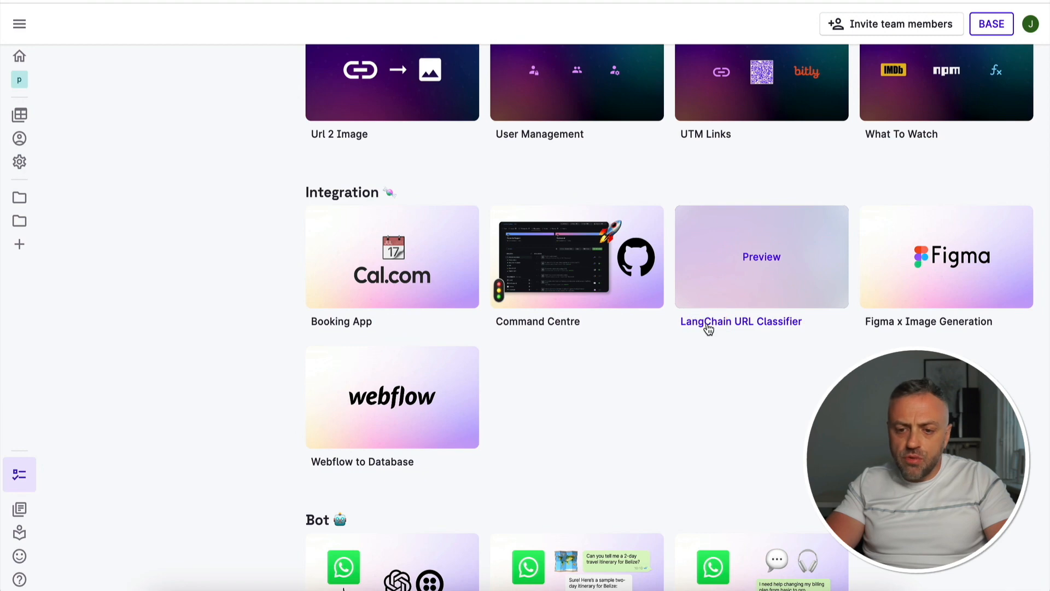
{"action": "left_click", "coordinate": [692, 327]}
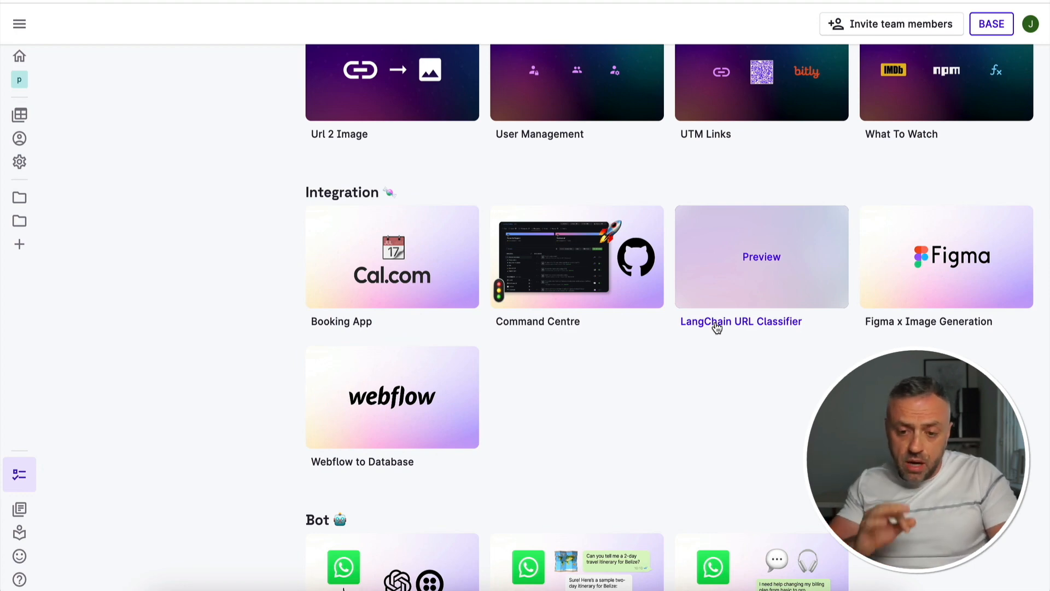
{"action": "left_click", "coordinate": [715, 383]}
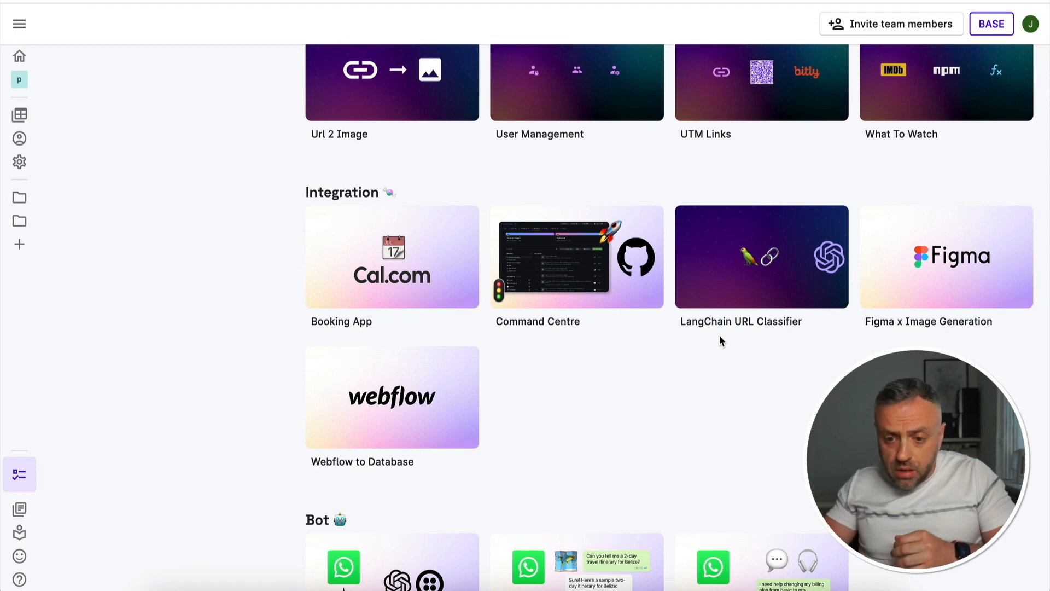
{"action": "mouse_move", "coordinate": [750, 265]}
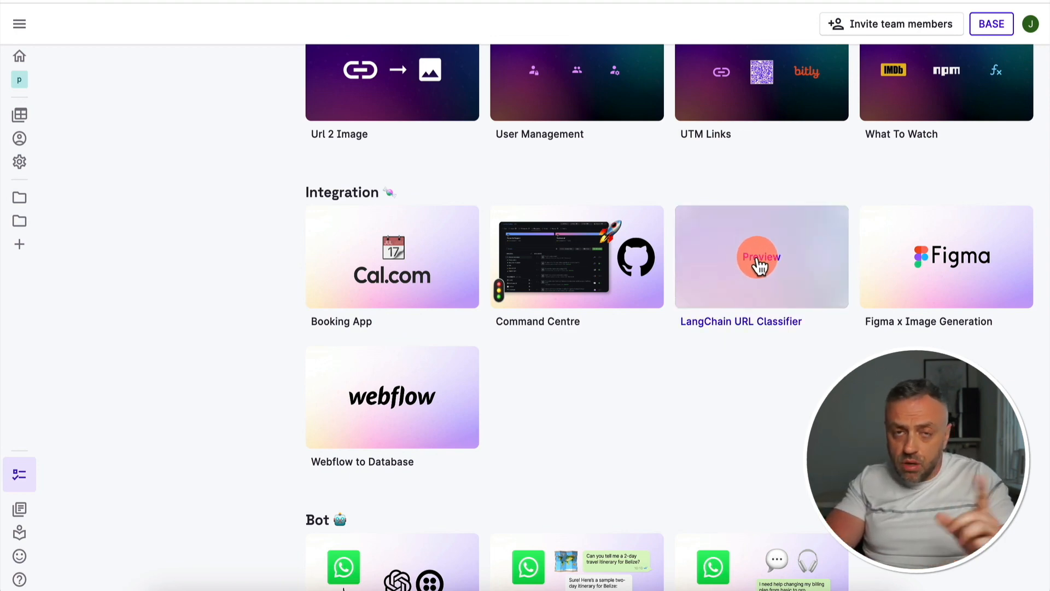
{"action": "left_click", "coordinate": [760, 263]}
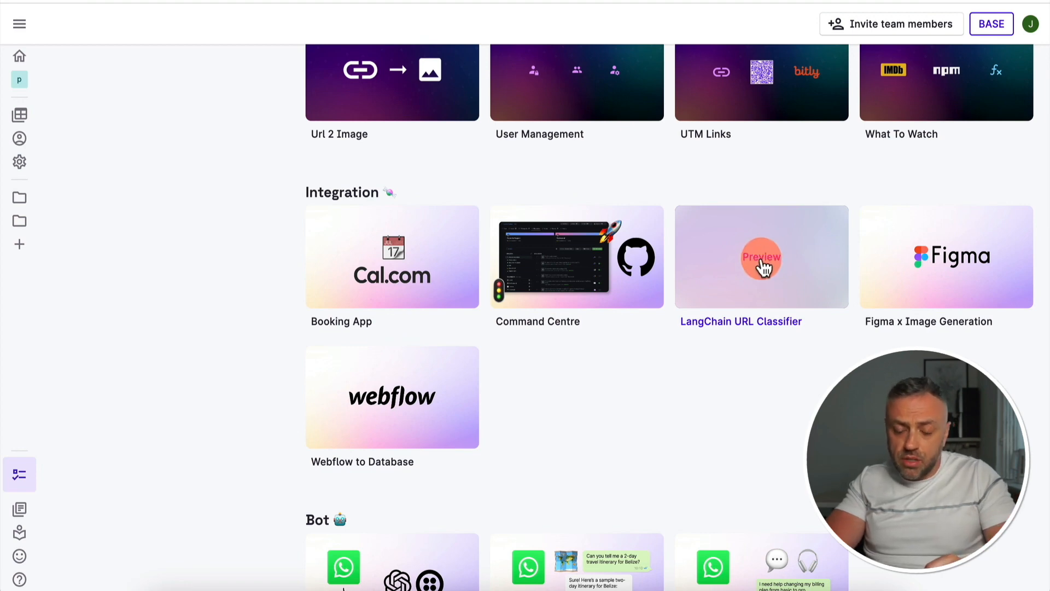
{"action": "left_click", "coordinate": [62, 277]}
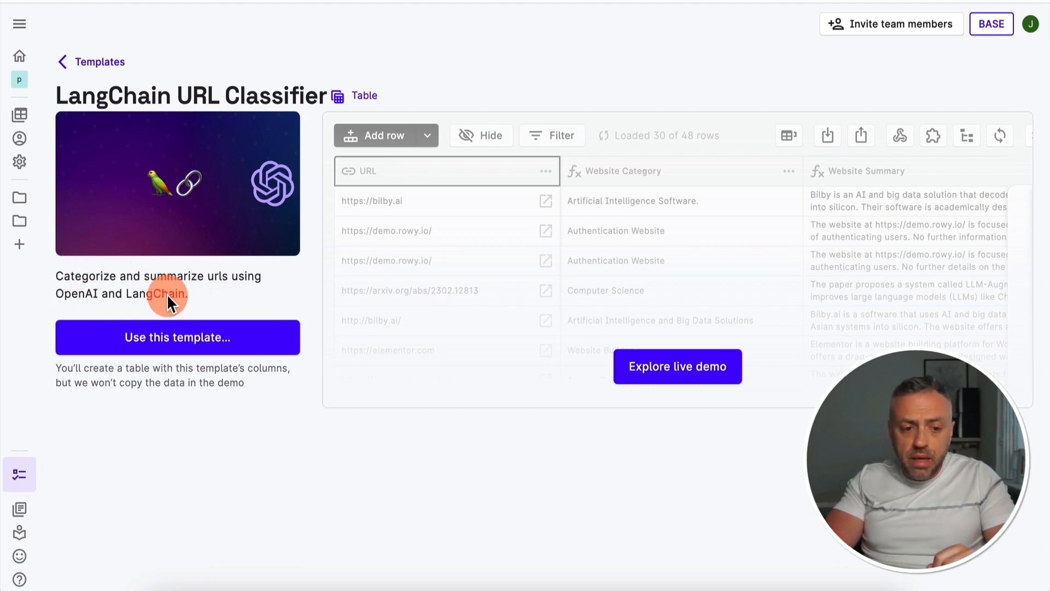
{"action": "left_click", "coordinate": [675, 376]}
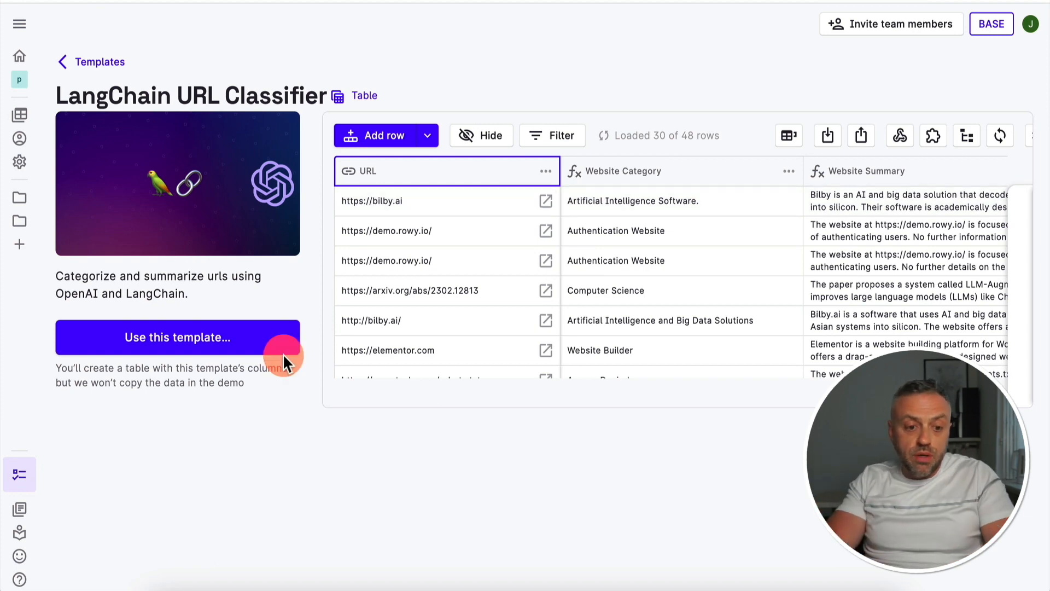
Start using the template and create the LangChain URL Classifier table on the langchainURLClassifier collection
{"action": "left_click", "coordinate": [186, 339]}
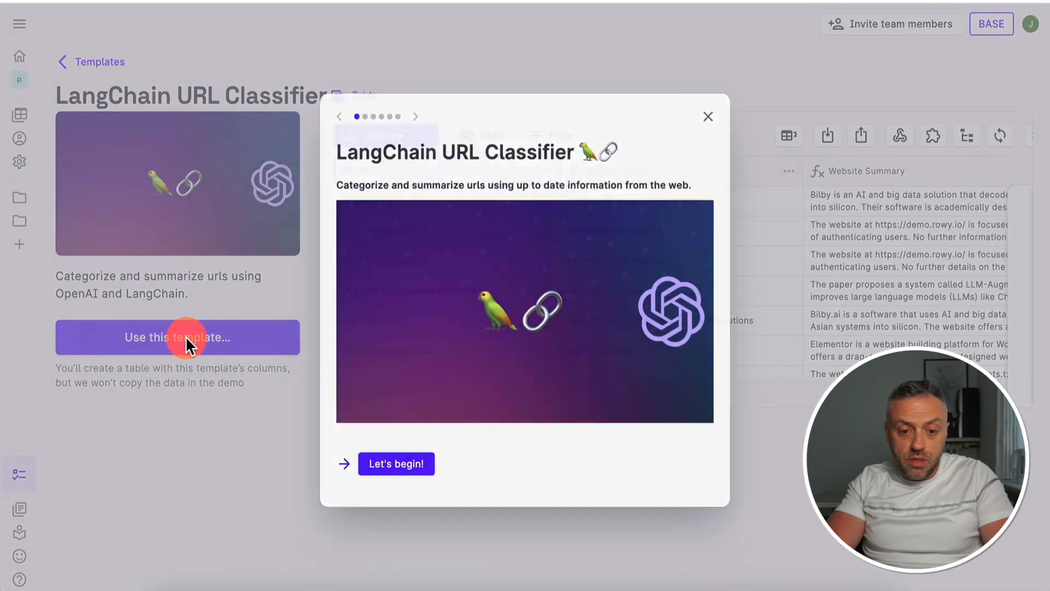
{"action": "left_click", "coordinate": [398, 463]}
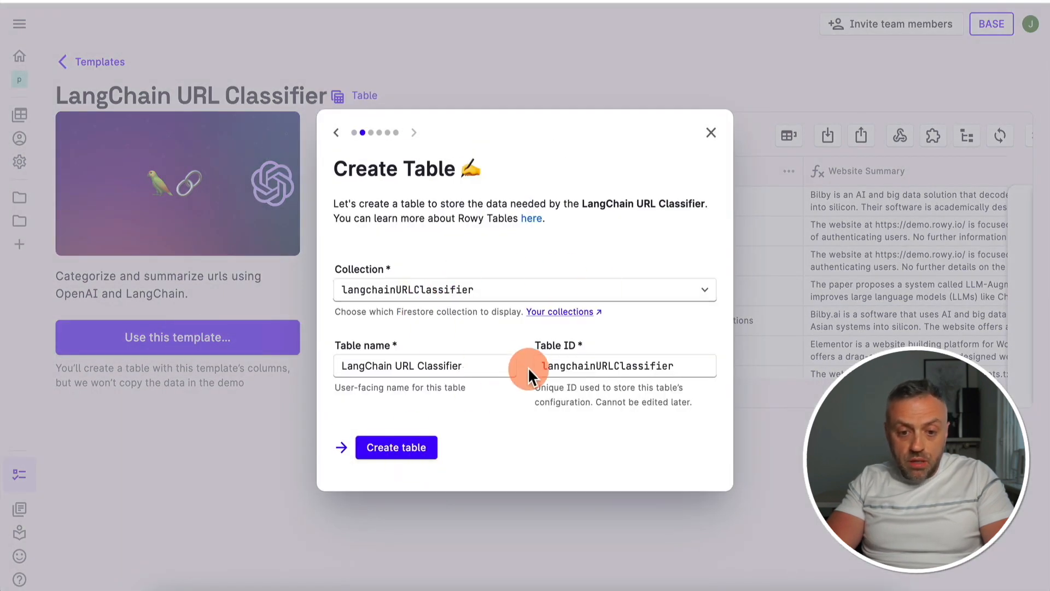
{"action": "left_click", "coordinate": [403, 450]}
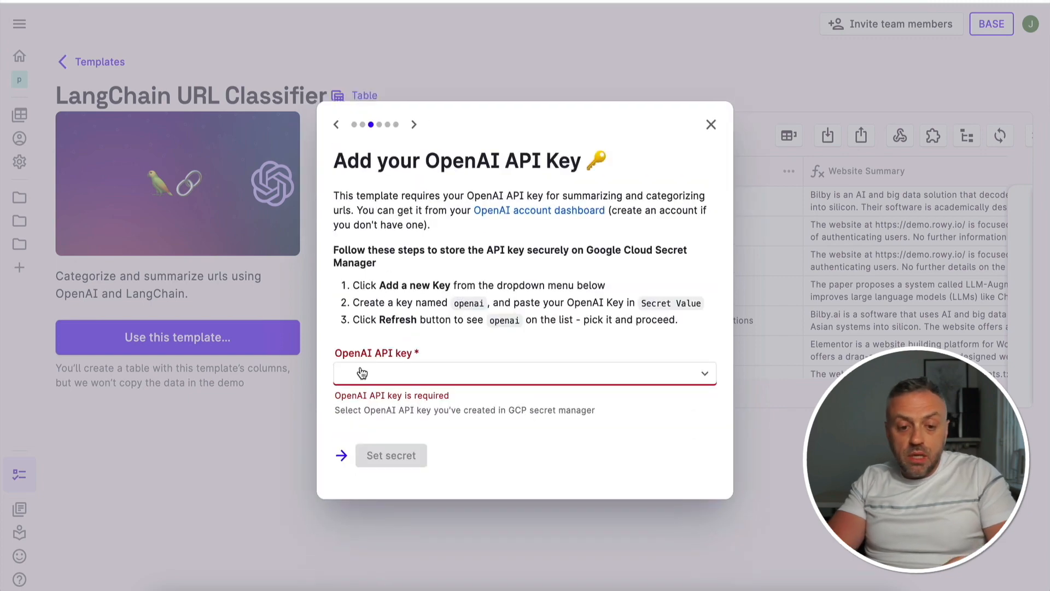
Set the template's OpenAI API key to the stored openai secret and proceed to the Browserless key setup
{"action": "left_click", "coordinate": [413, 370]}
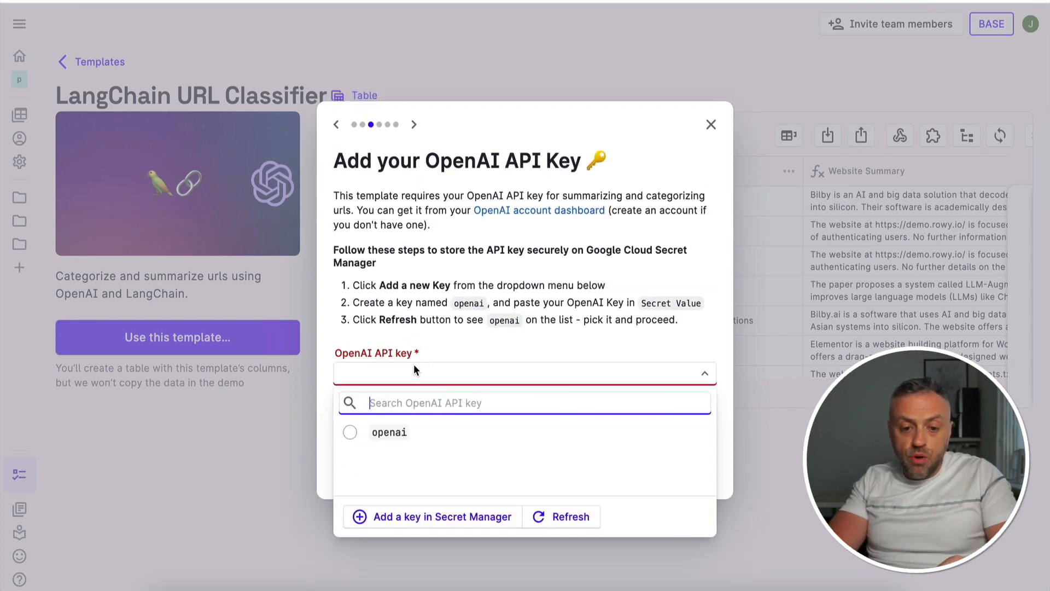
{"action": "left_click", "coordinate": [389, 432]}
{"action": "left_click", "coordinate": [379, 433]}
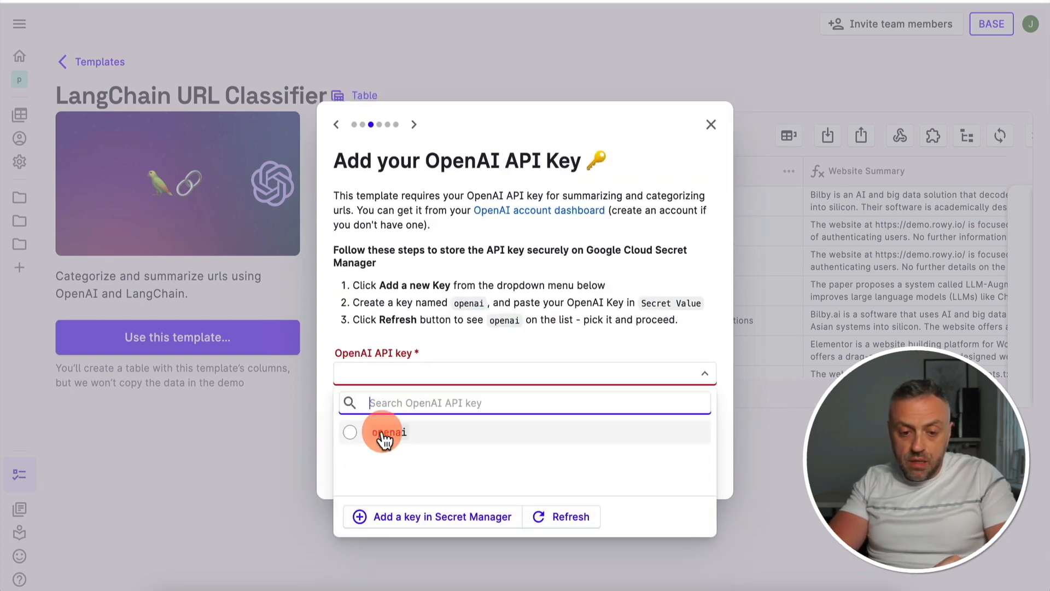
{"action": "left_click", "coordinate": [383, 433]}
{"action": "left_click", "coordinate": [409, 454]}
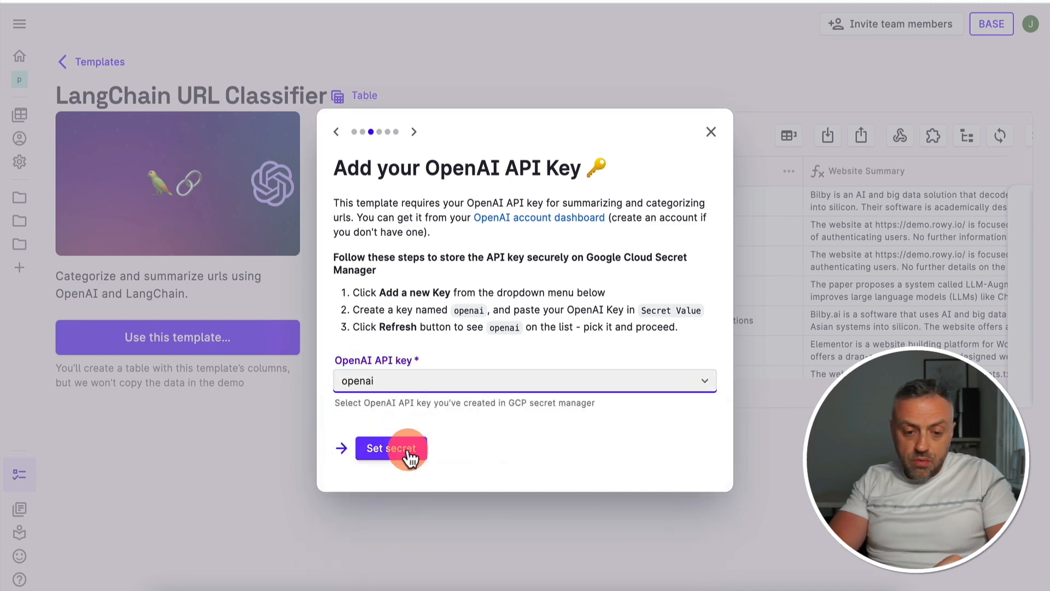
{"action": "left_click", "coordinate": [404, 457]}
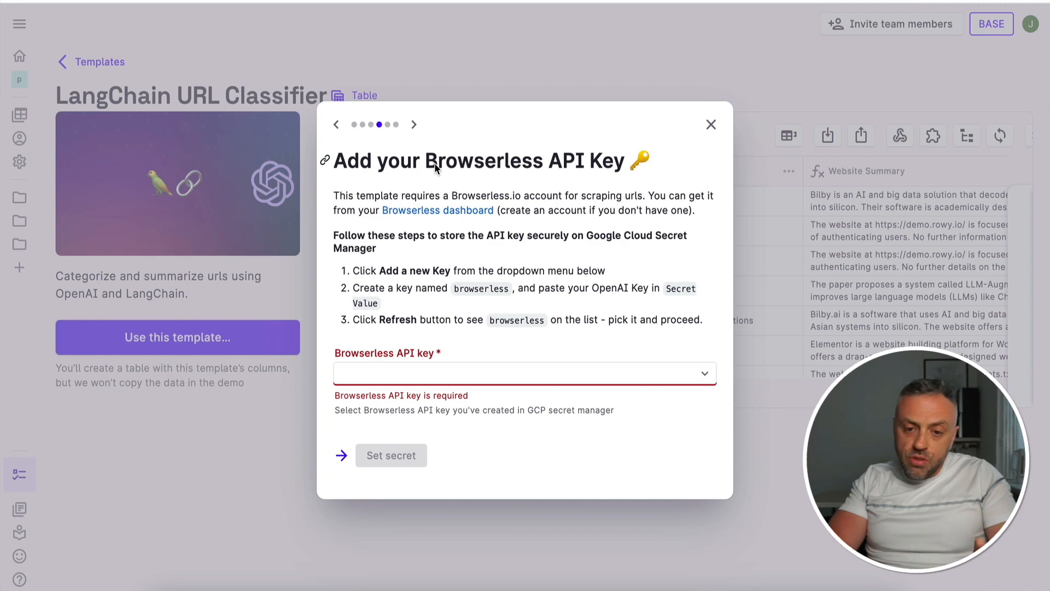
Open the Browserless dashboard from the template's setup instructions and copy the account's API key
{"action": "left_click", "coordinate": [616, 163]}
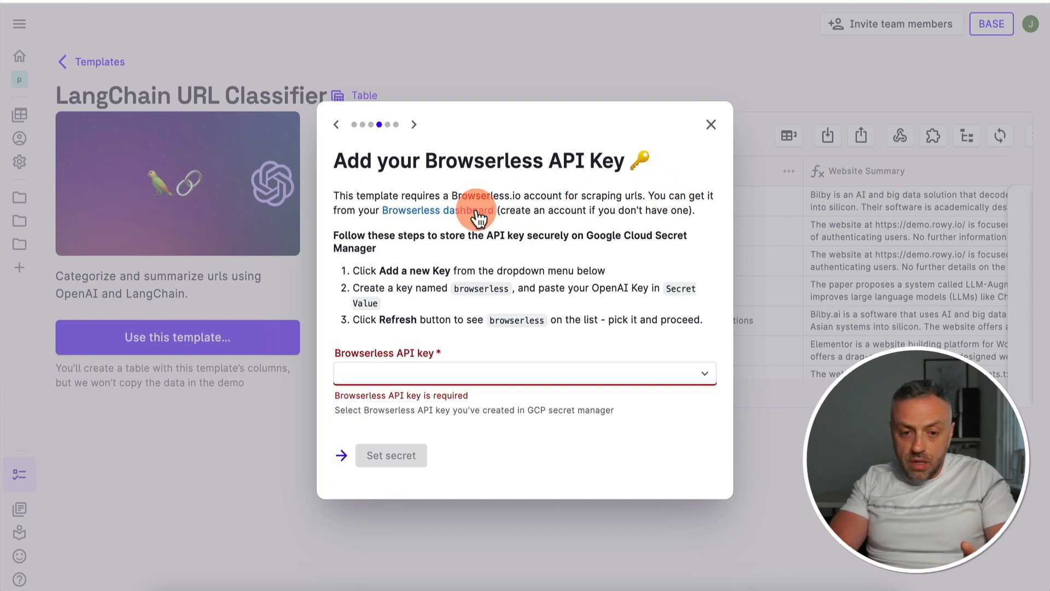
{"action": "left_click", "coordinate": [443, 215]}
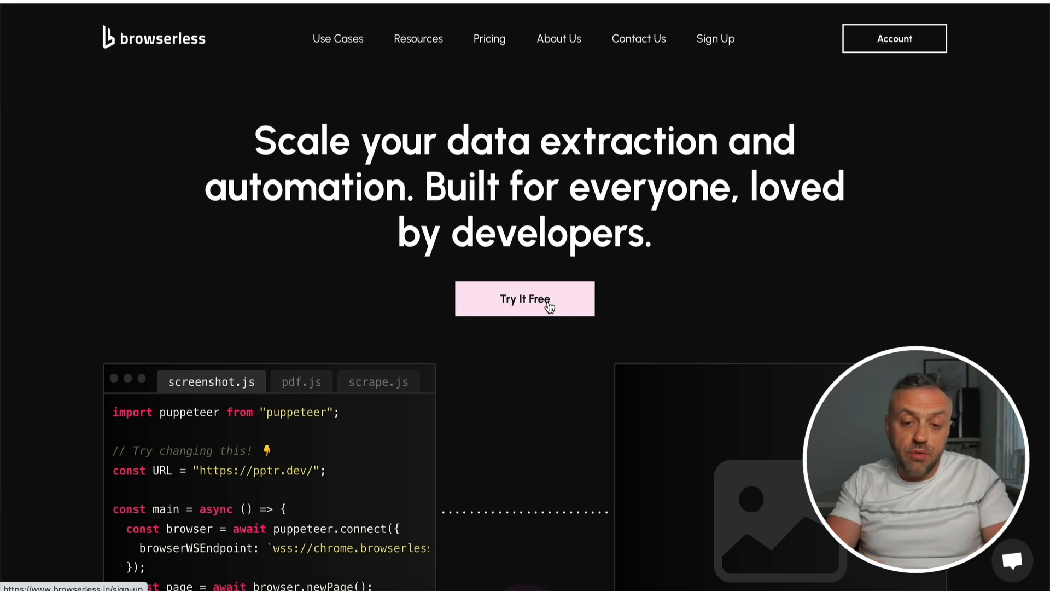
{"action": "left_click", "coordinate": [527, 226]}
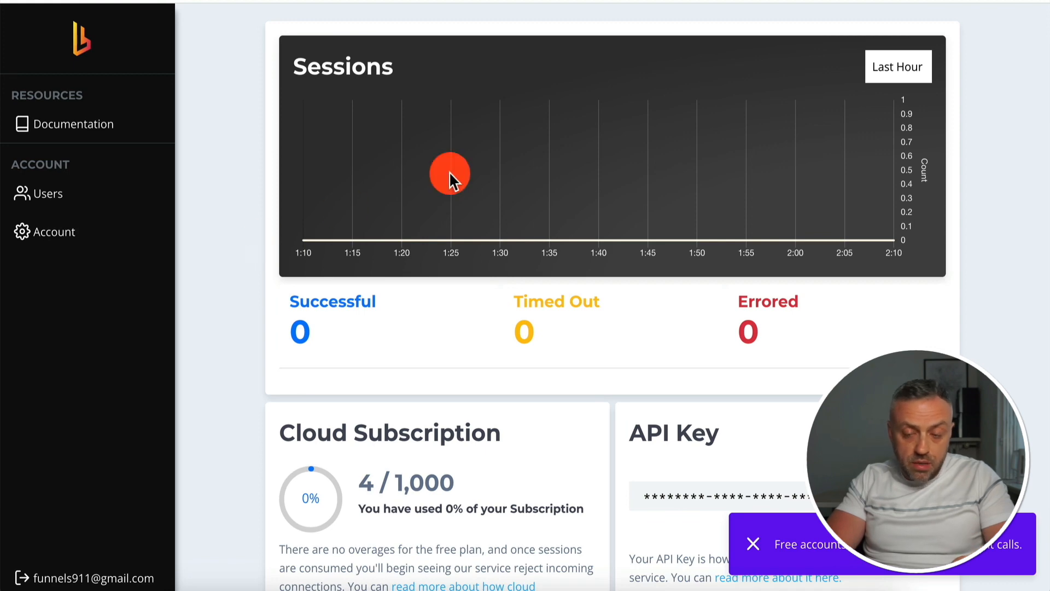
{"action": "scroll", "coordinate": [562, 235], "scroll_direction": "down", "scroll_amount": 4}
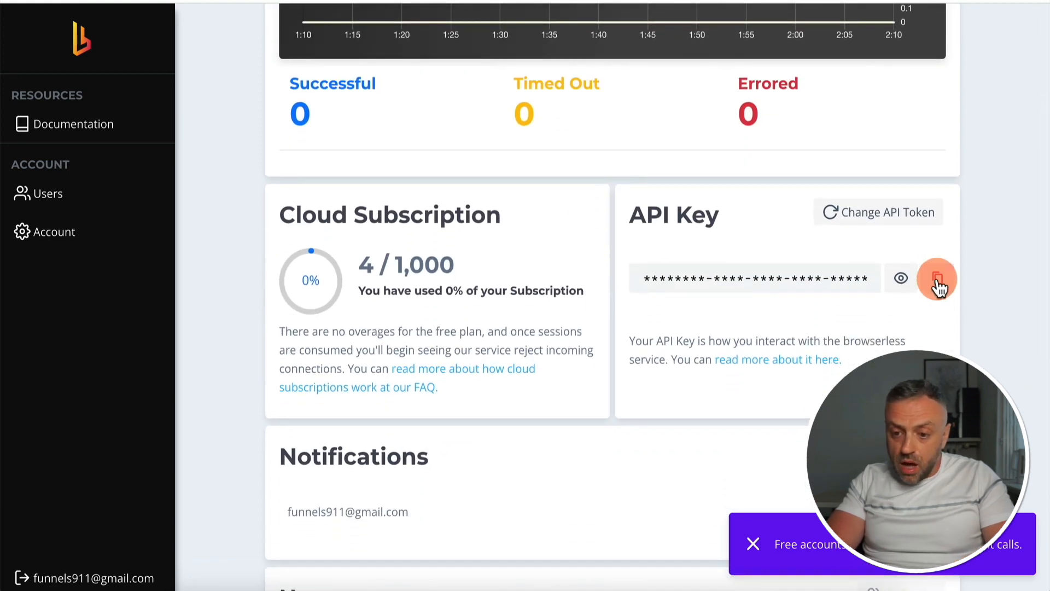
{"action": "left_click", "coordinate": [937, 280]}
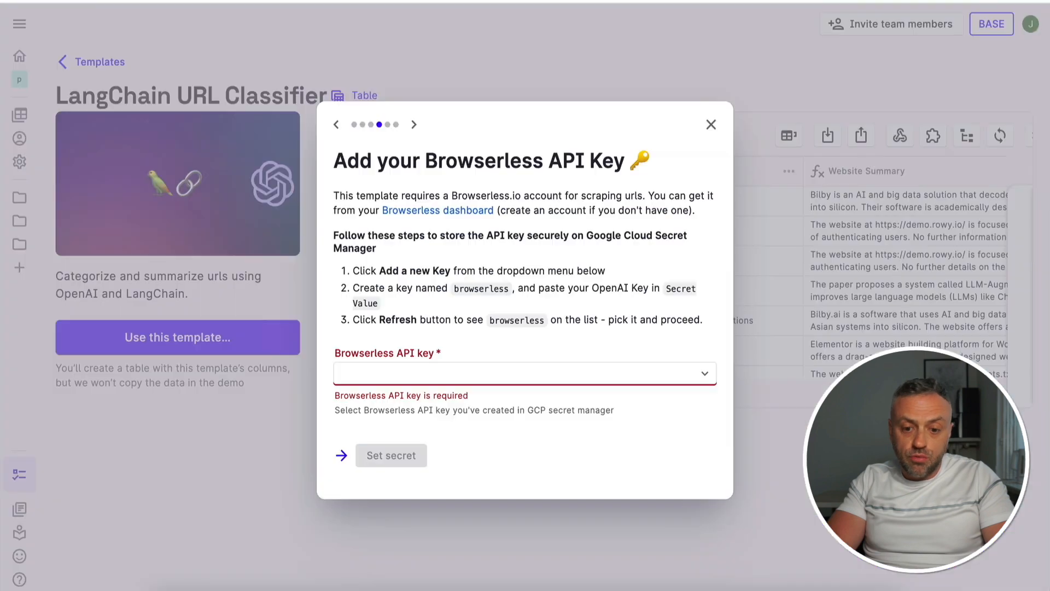
Create a Google Cloud Secret Manager secret named browserless in prj5, pasting the Browserless API key as its secret value
{"action": "left_click", "coordinate": [412, 372]}
{"action": "left_click", "coordinate": [414, 519]}
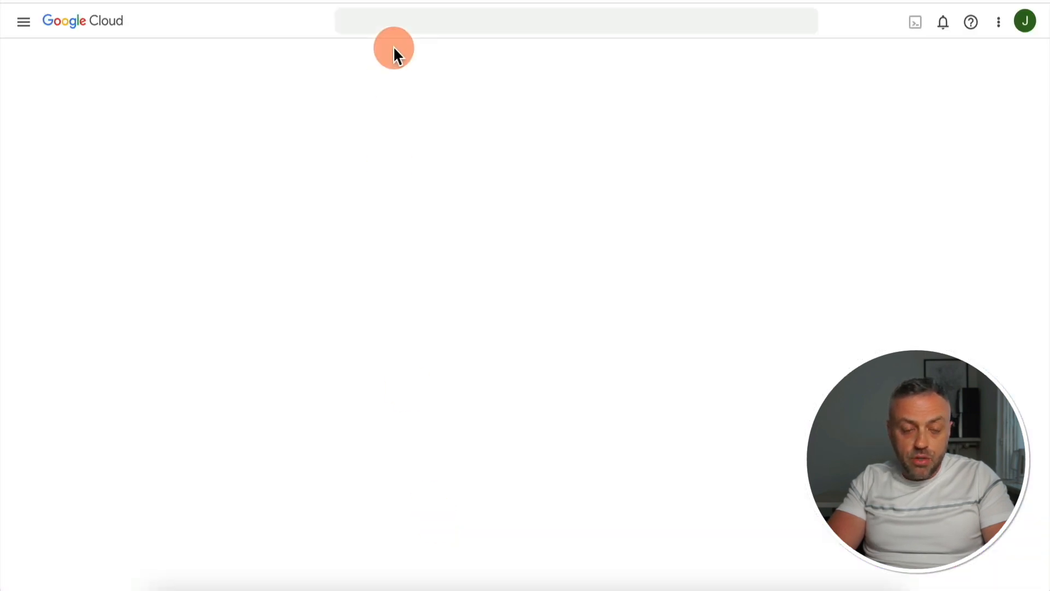
{"action": "left_click", "coordinate": [283, 156]}
{"action": "type", "text": "browser"}
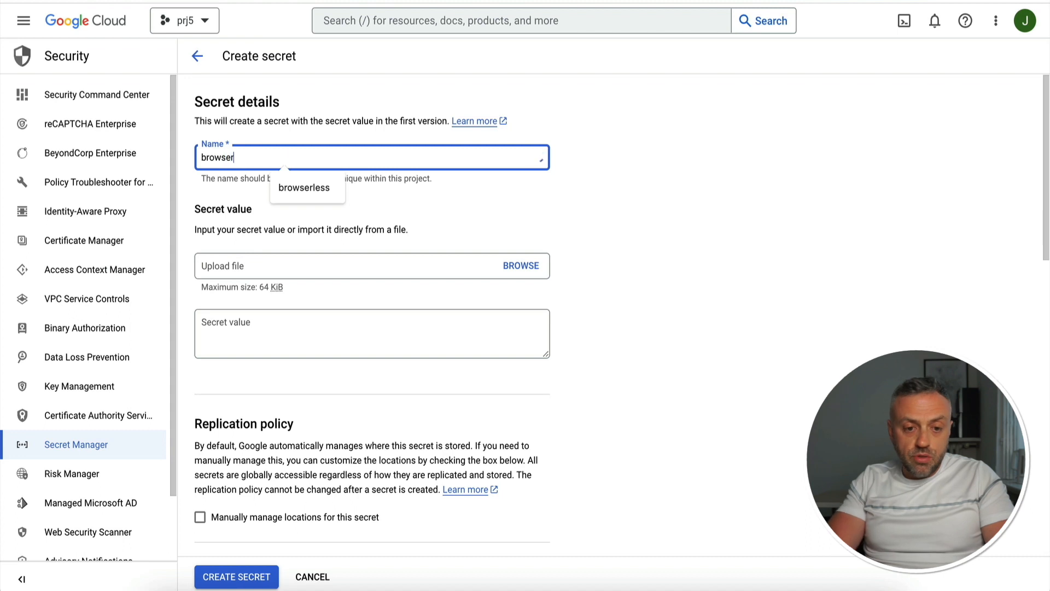
{"action": "left_click", "coordinate": [304, 187]}
{"action": "left_click", "coordinate": [268, 331]}
{"action": "key", "text": "ctrl+v"}
{"action": "left_click", "coordinate": [248, 577]}
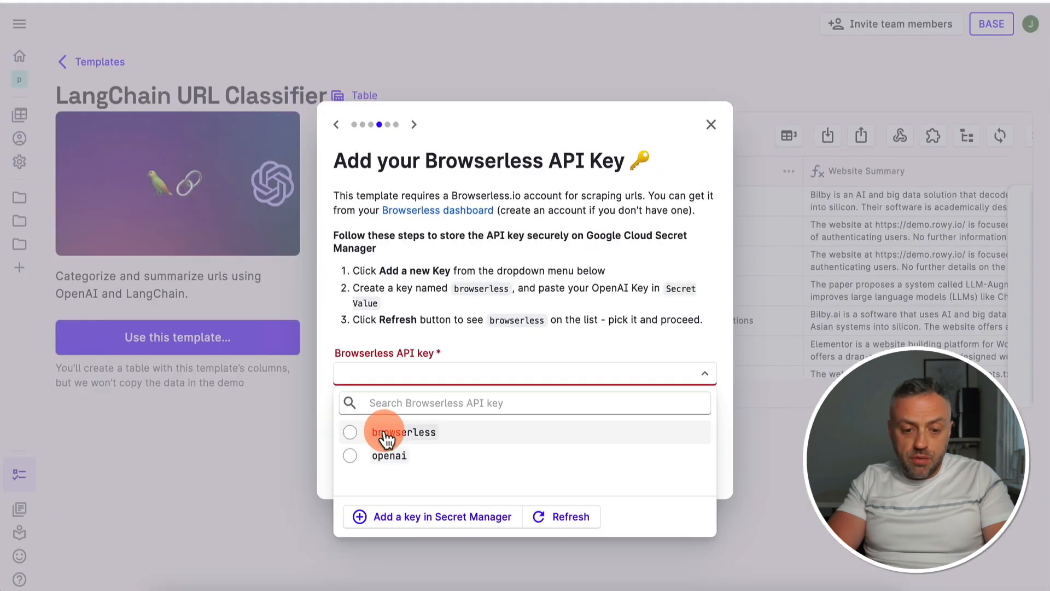
Set the template's Browserless API key to the stored browserless secret and proceed to deploying automations
{"action": "left_click", "coordinate": [386, 430]}
{"action": "left_click", "coordinate": [397, 449]}
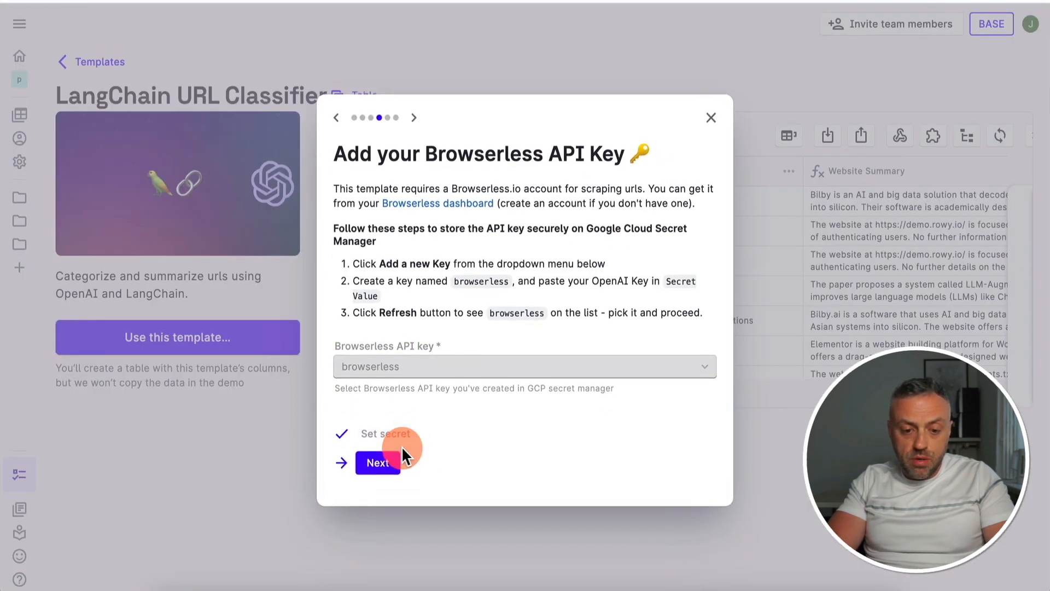
{"action": "left_click", "coordinate": [390, 461]}
Deploy the Website Category and Website Summary functions for the langchainURLClassifier table and finish the template installation
{"action": "left_click", "coordinate": [442, 420]}
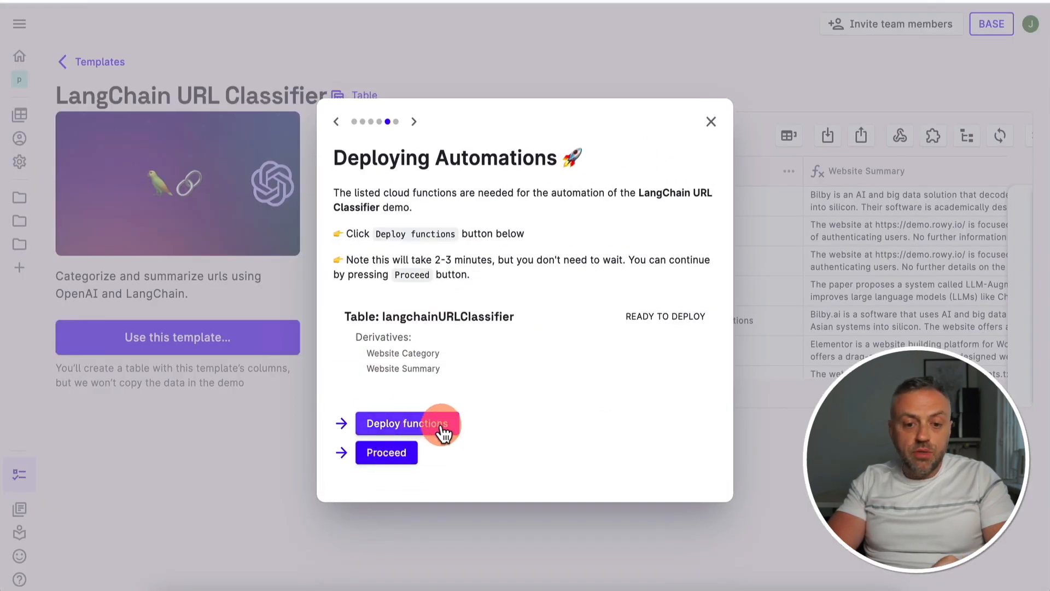
{"action": "left_click", "coordinate": [406, 428]}
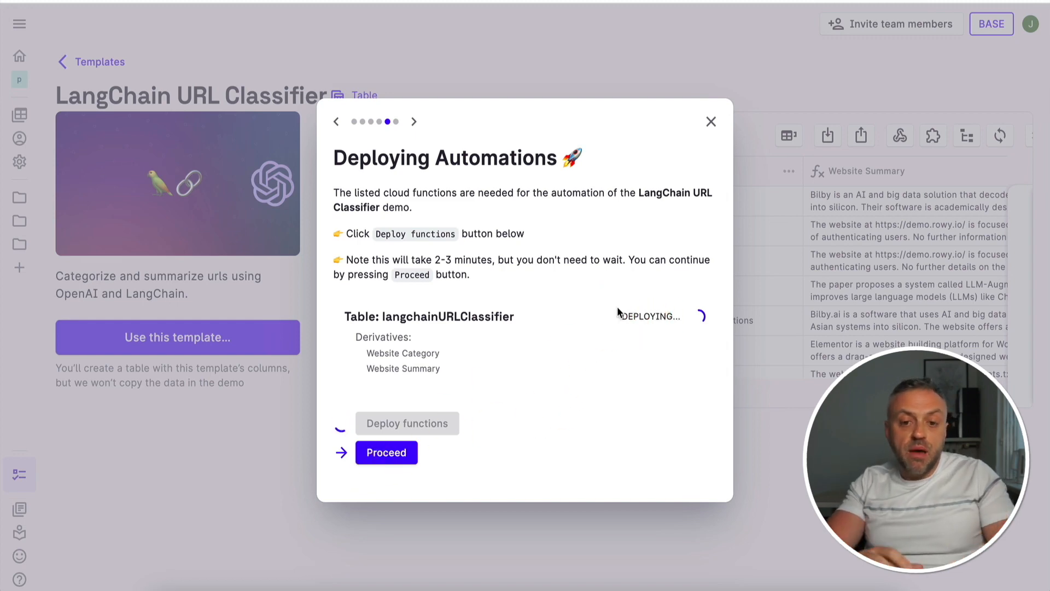
{"action": "left_click", "coordinate": [674, 322]}
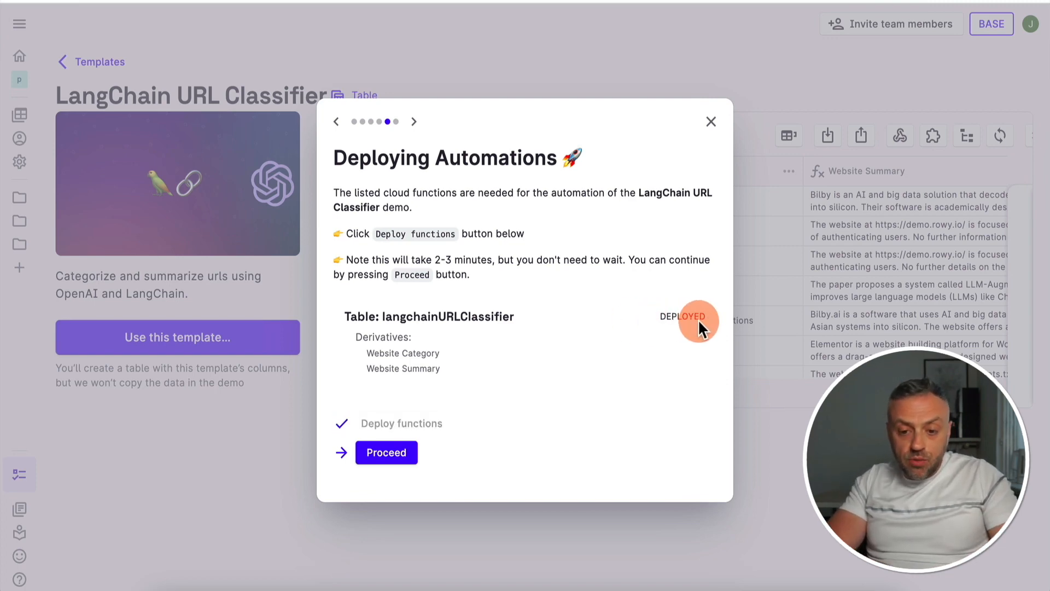
{"action": "left_click", "coordinate": [390, 454]}
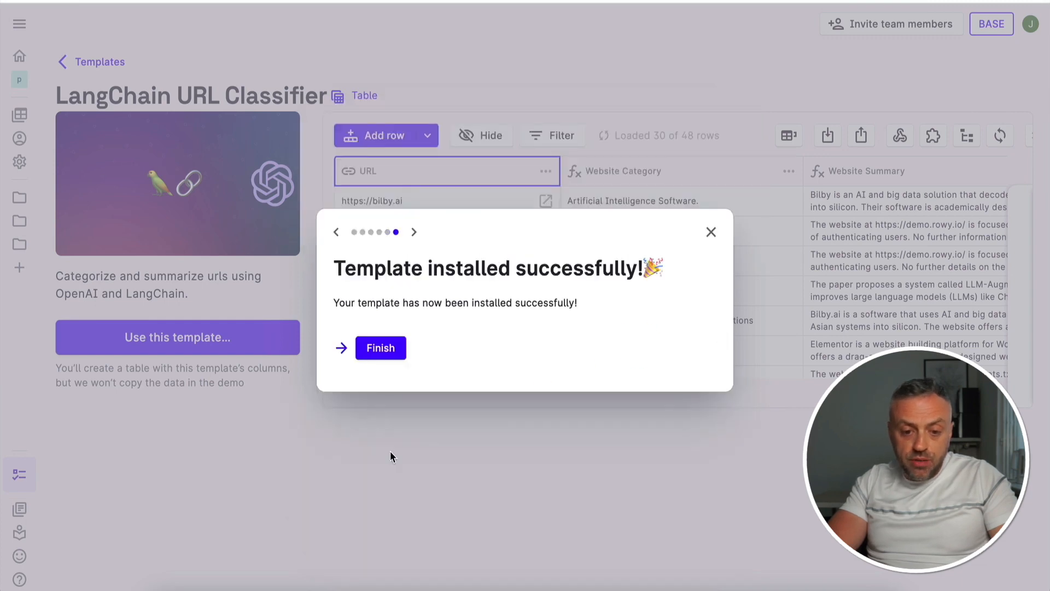
{"action": "left_click", "coordinate": [381, 348]}
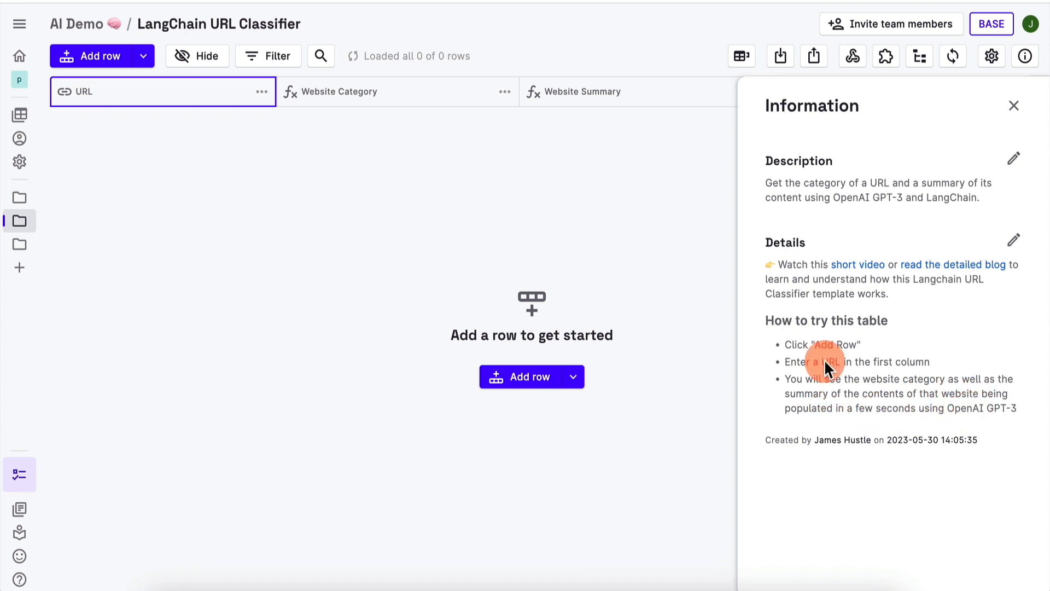
{"action": "left_click", "coordinate": [98, 58]}
{"action": "type", "text": "htt"}
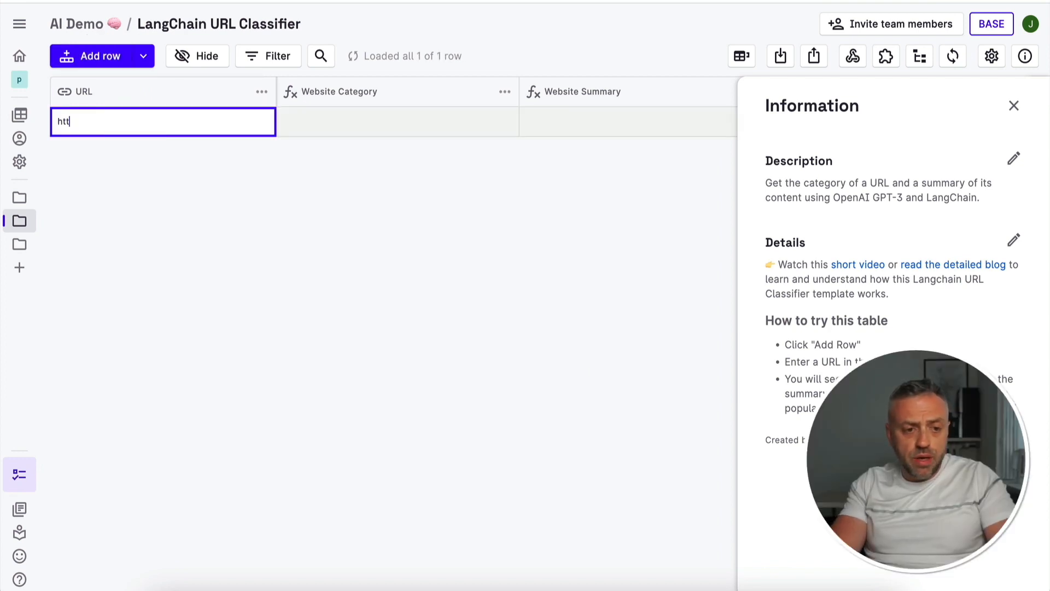
{"action": "type", "text": "ps://micr"}
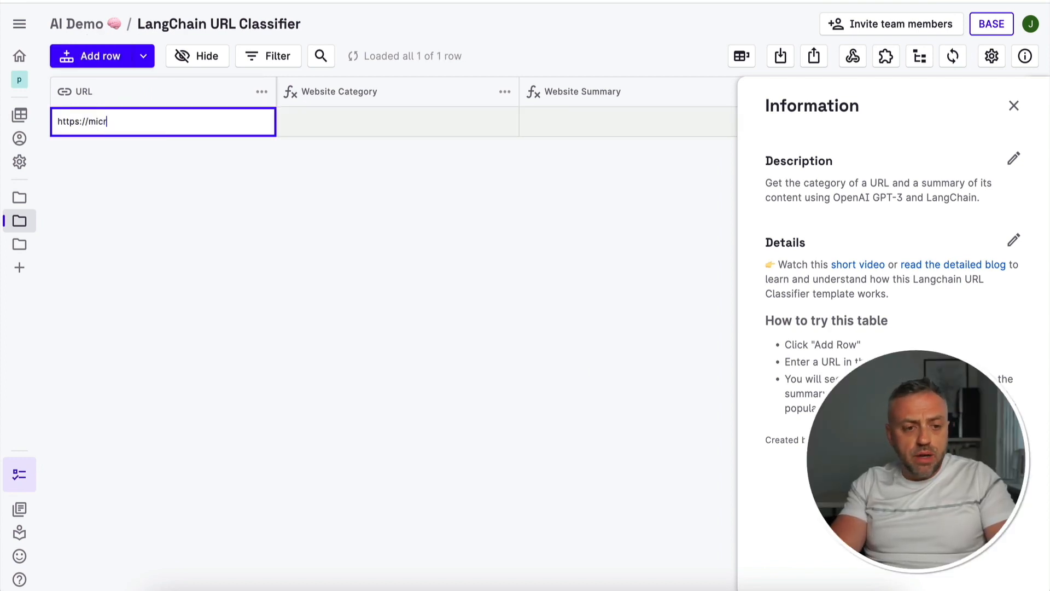
{"action": "type", "text": "osoft.com"}
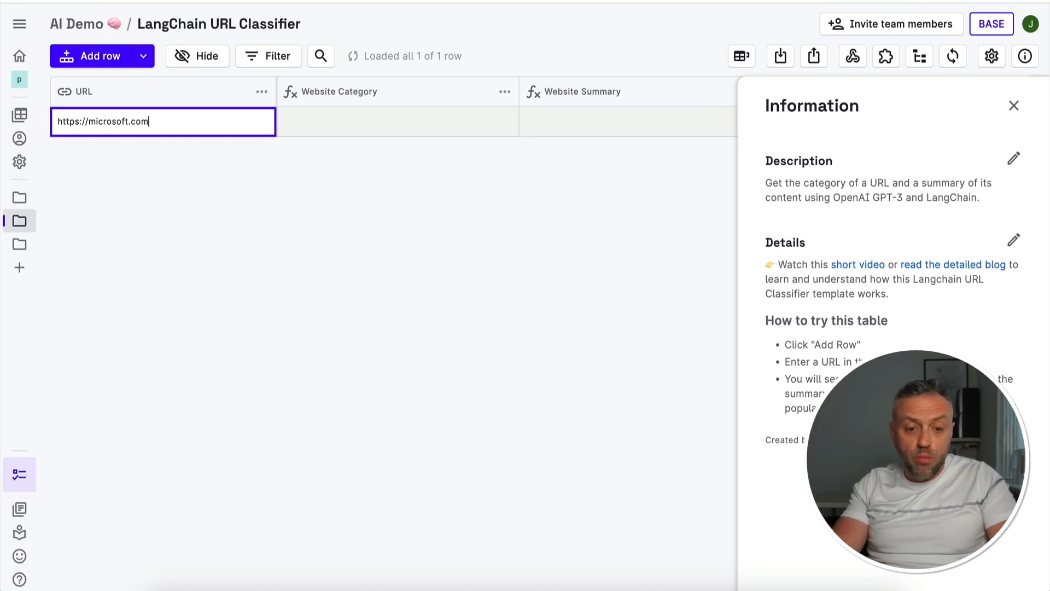
{"action": "key", "text": "Return"}
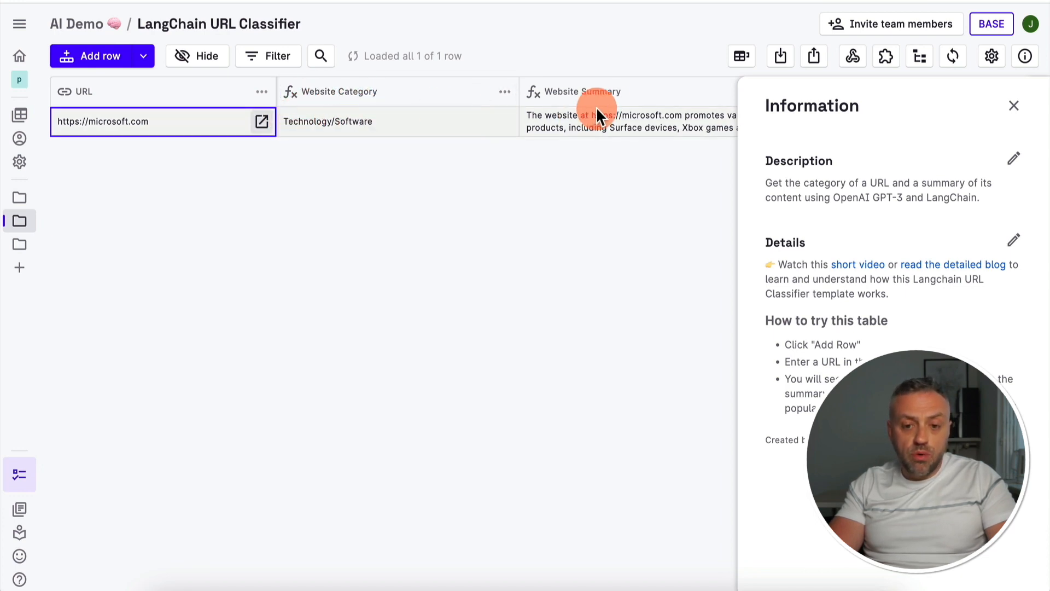
Close the table information and read through the website summary generated for the microsoft.com row
{"action": "left_click", "coordinate": [1013, 105]}
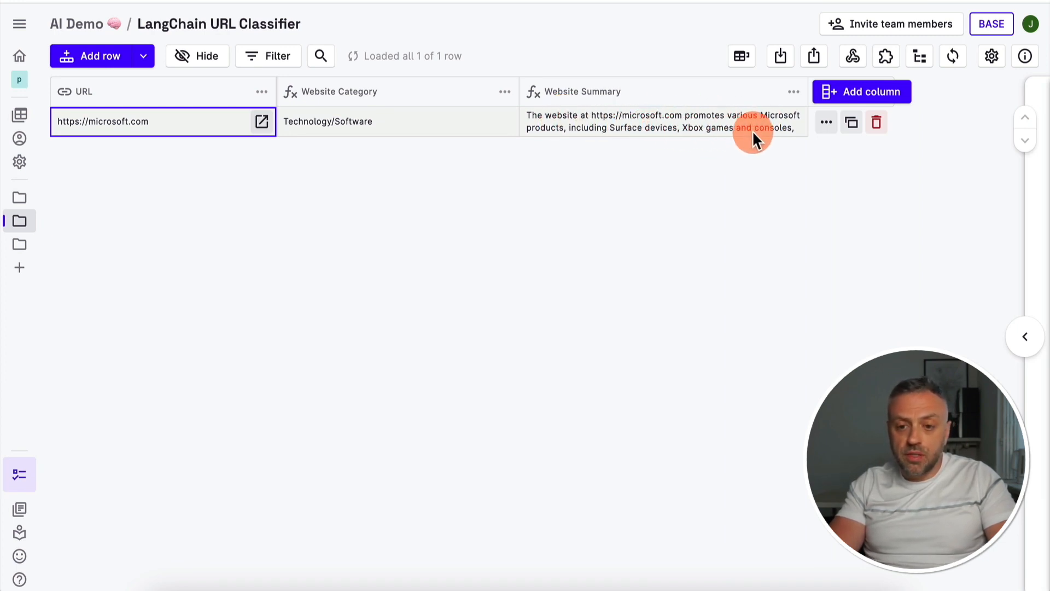
{"action": "left_click", "coordinate": [734, 118]}
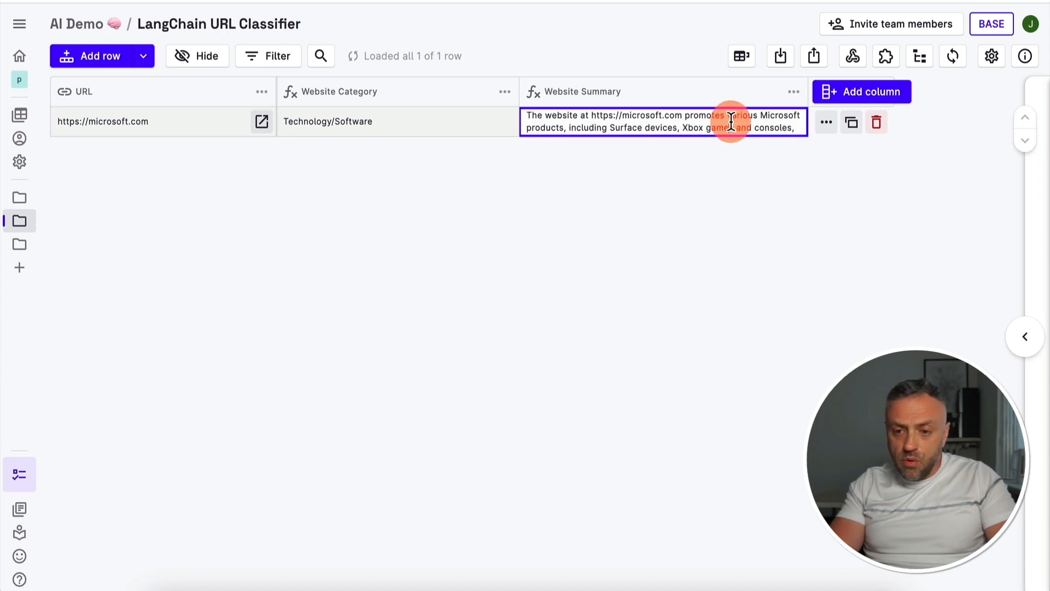
{"action": "scroll", "coordinate": [730, 126], "scroll_direction": "down", "scroll_amount": 3}
{"action": "scroll", "coordinate": [728, 129], "scroll_direction": "down", "scroll_amount": 4}
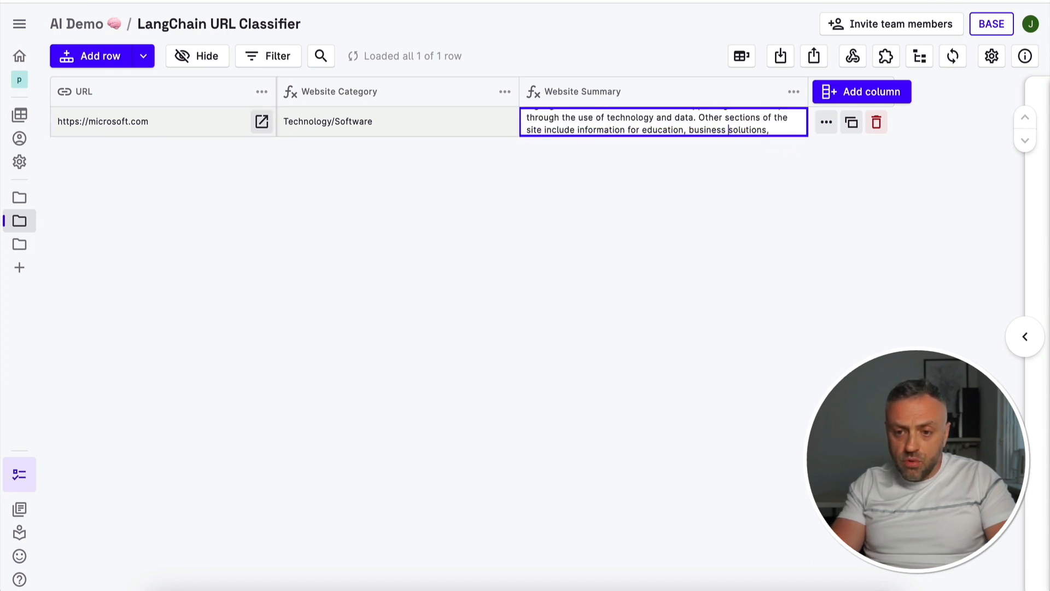
{"action": "left_click", "coordinate": [635, 186]}
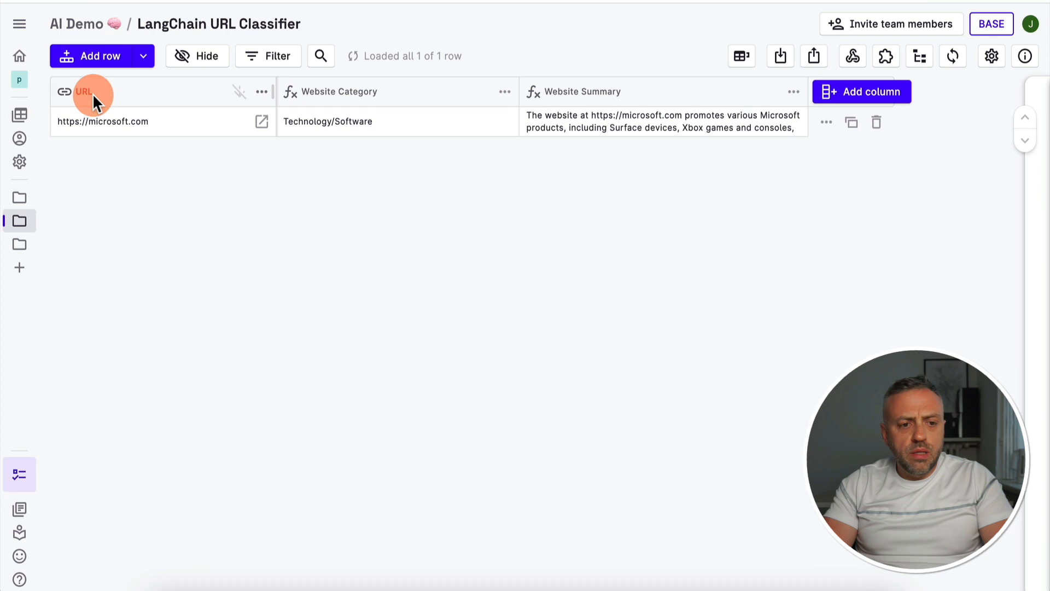
{"action": "left_click", "coordinate": [102, 58]}
{"action": "left_click", "coordinate": [106, 121]}
{"action": "left_click", "coordinate": [104, 119]}
{"action": "type", "text": "ht"}
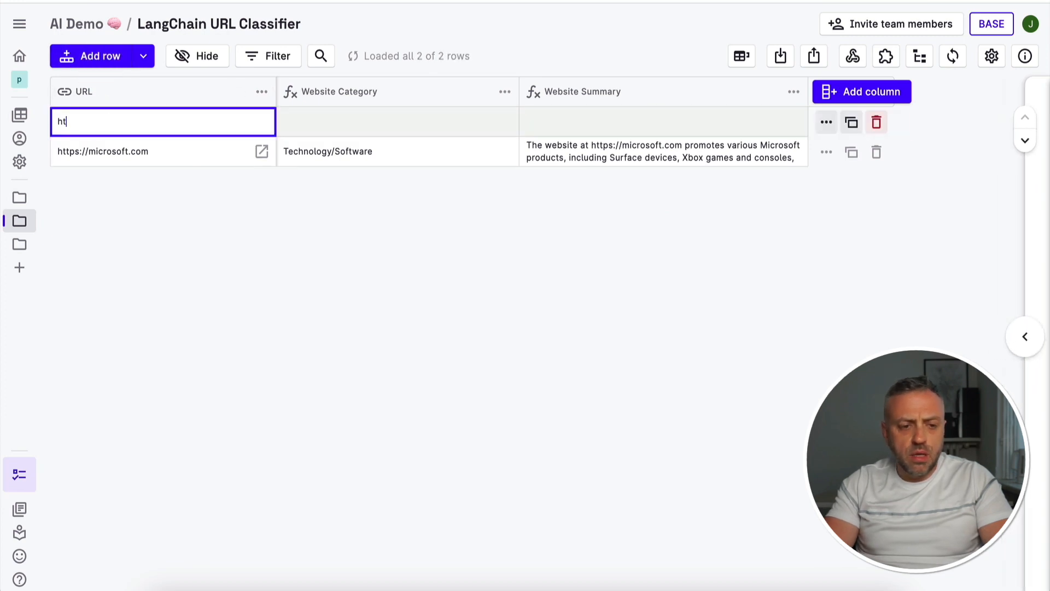
{"action": "type", "text": "tps://techcrunch.com"}
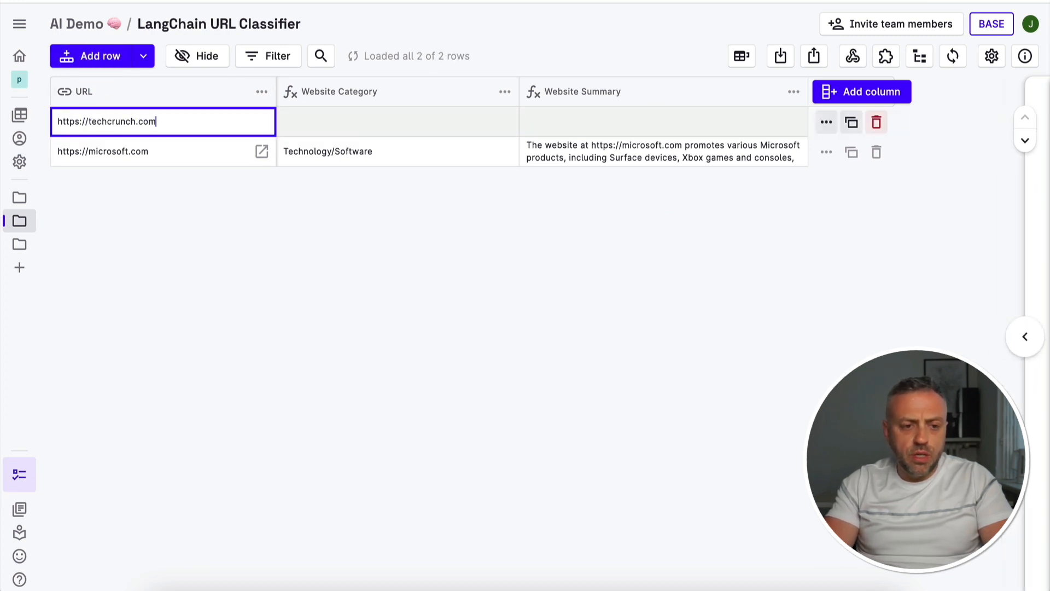
{"action": "key", "text": "Return"}
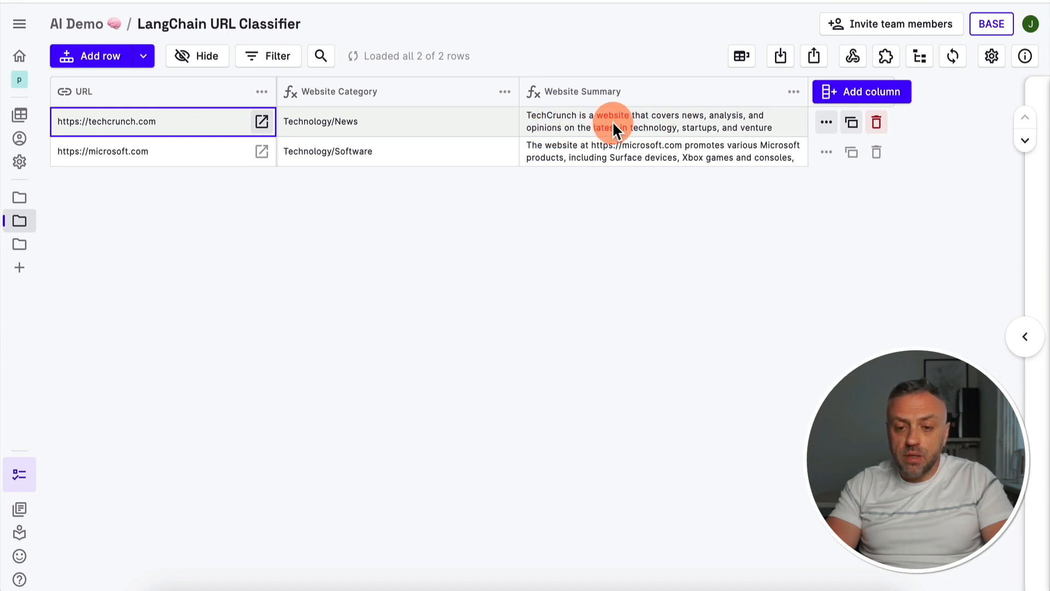
Read through the website summary generated for the techcrunch.com row, leaving its text unedited
{"action": "left_click", "coordinate": [697, 123]}
{"action": "double_click", "coordinate": [765, 121]}
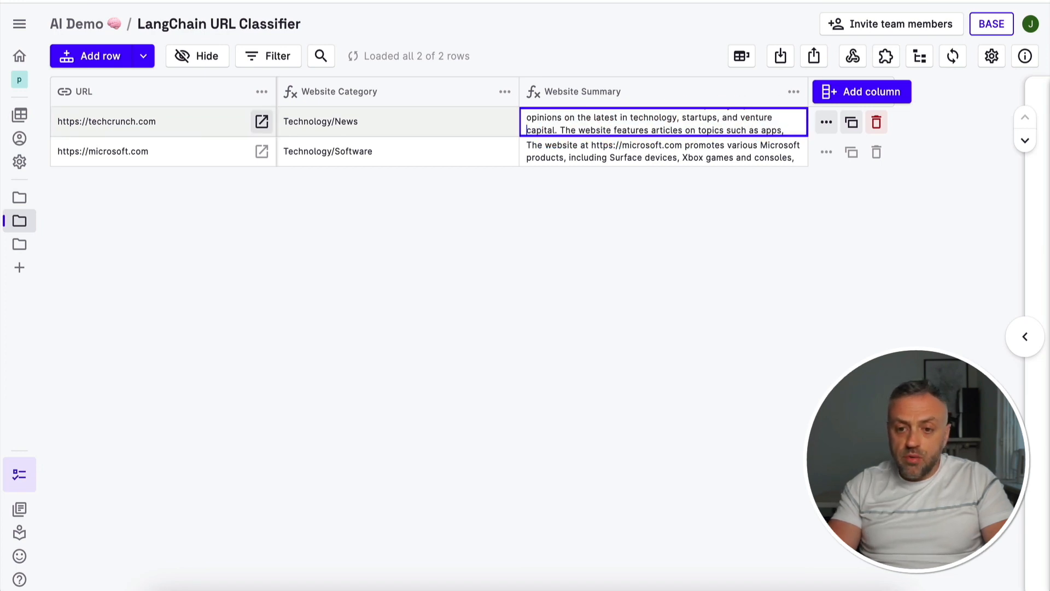
{"action": "key", "text": "Down"}
{"action": "key", "text": "Down"}
{"action": "key", "text": "Down"}
{"action": "key", "text": "Down"}
{"action": "key", "text": "Down"}
{"action": "key", "text": "Down"}
{"action": "key", "text": "Down"}
{"action": "key", "text": "Down"}
{"action": "key", "text": "Down"}
{"action": "key", "text": "Up"}
{"action": "key", "text": "Up"}
{"action": "key", "text": "Up"}
{"action": "key", "text": "Up"}
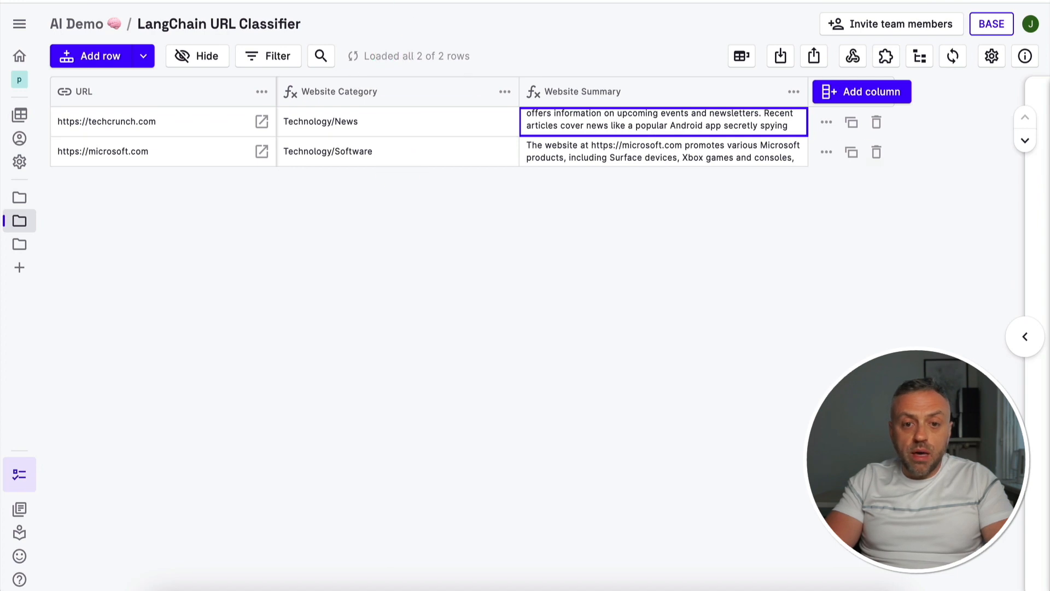
Switch to Firebase, reload Cloud Firestore, and check the fields of both documents in the langchainURLClassifier collection
{"action": "left_click", "coordinate": [492, 0]}
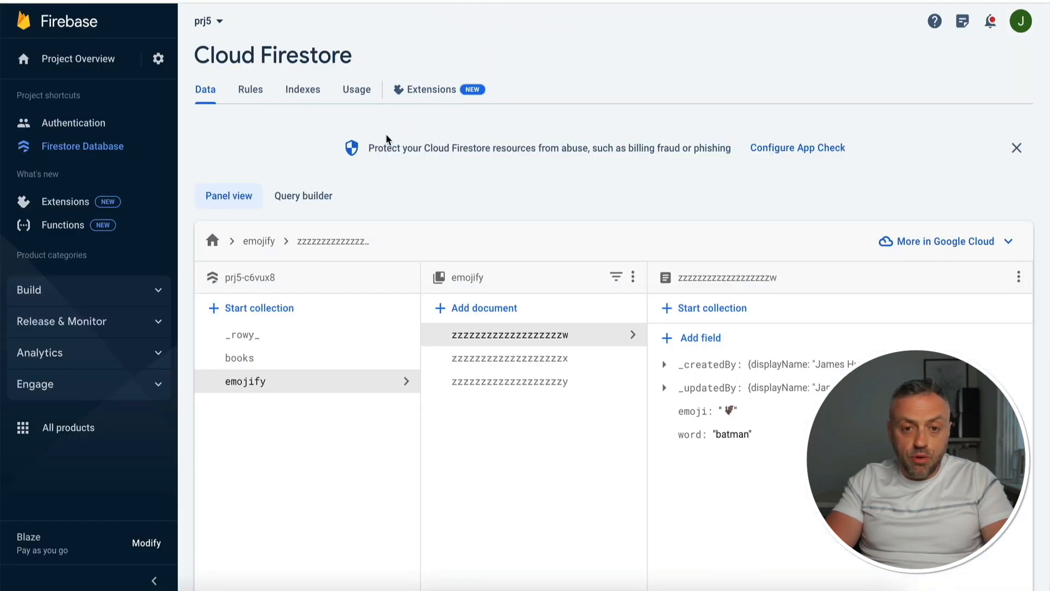
{"action": "key", "text": "super+r"}
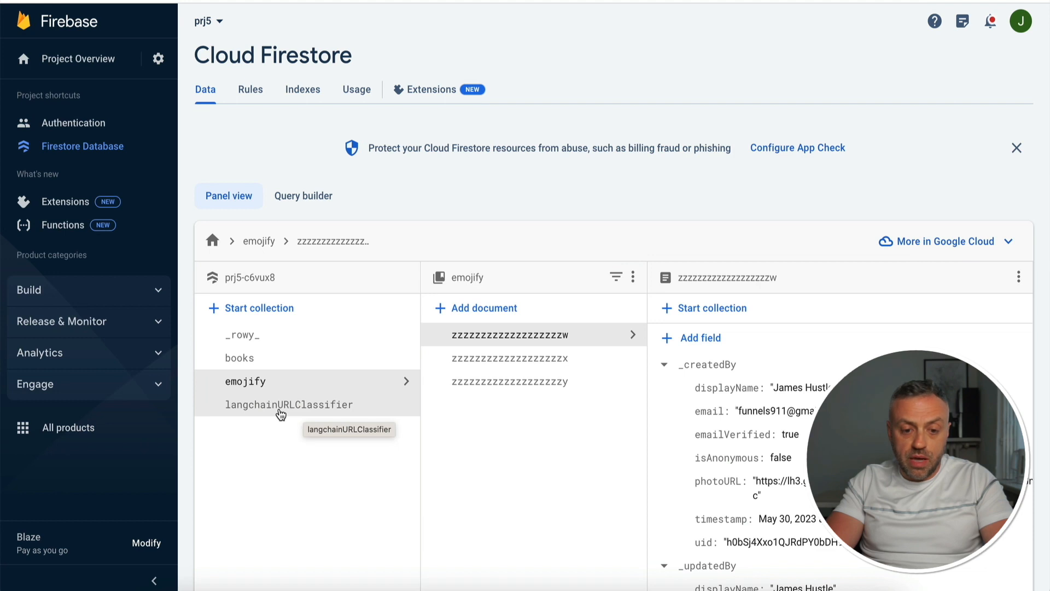
{"action": "left_click", "coordinate": [281, 414]}
{"action": "left_click", "coordinate": [516, 348]}
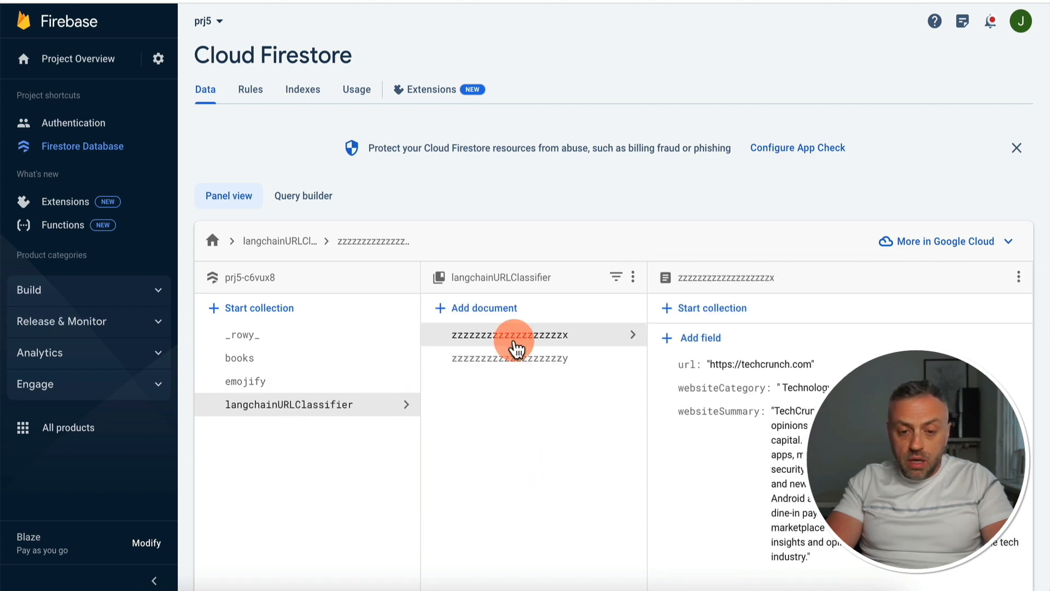
{"action": "left_click", "coordinate": [520, 366]}
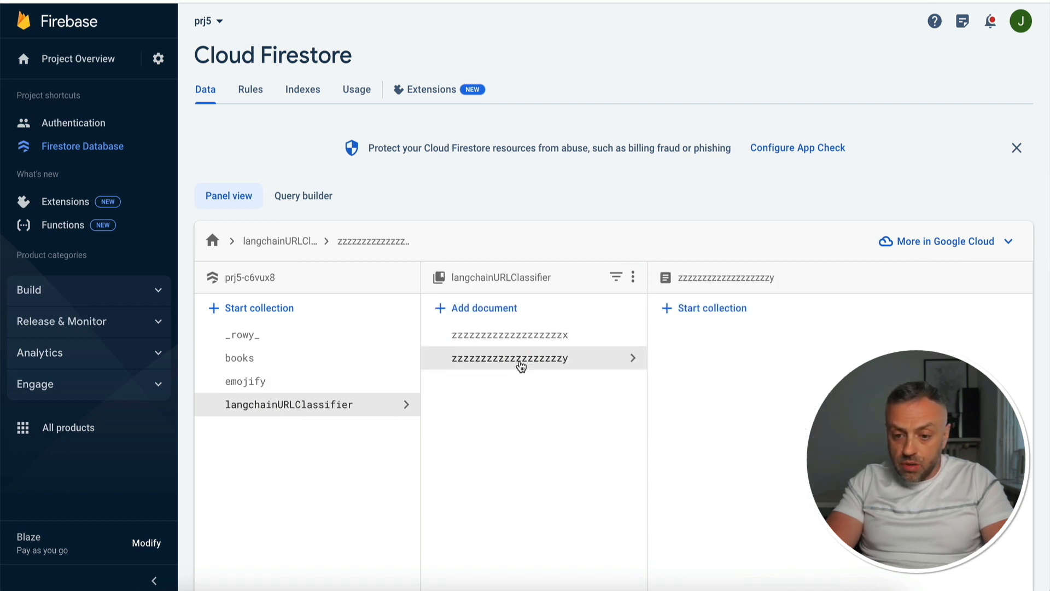
{"action": "scroll", "coordinate": [765, 438], "scroll_direction": "down", "scroll_amount": 1}
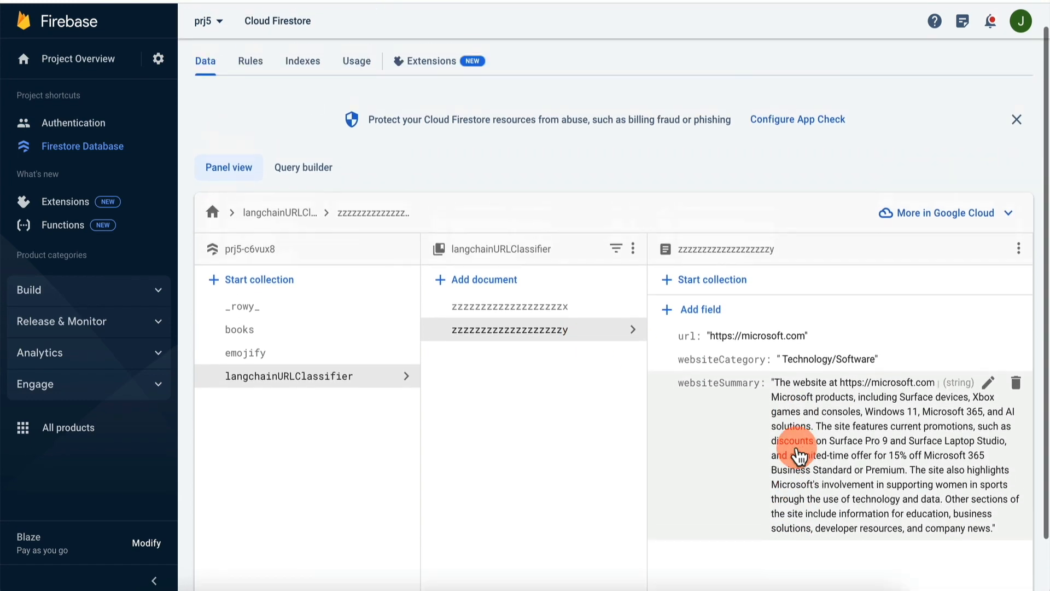
{"action": "scroll", "coordinate": [776, 464], "scroll_direction": "up", "scroll_amount": 1}
{"action": "left_click", "coordinate": [599, 340]}
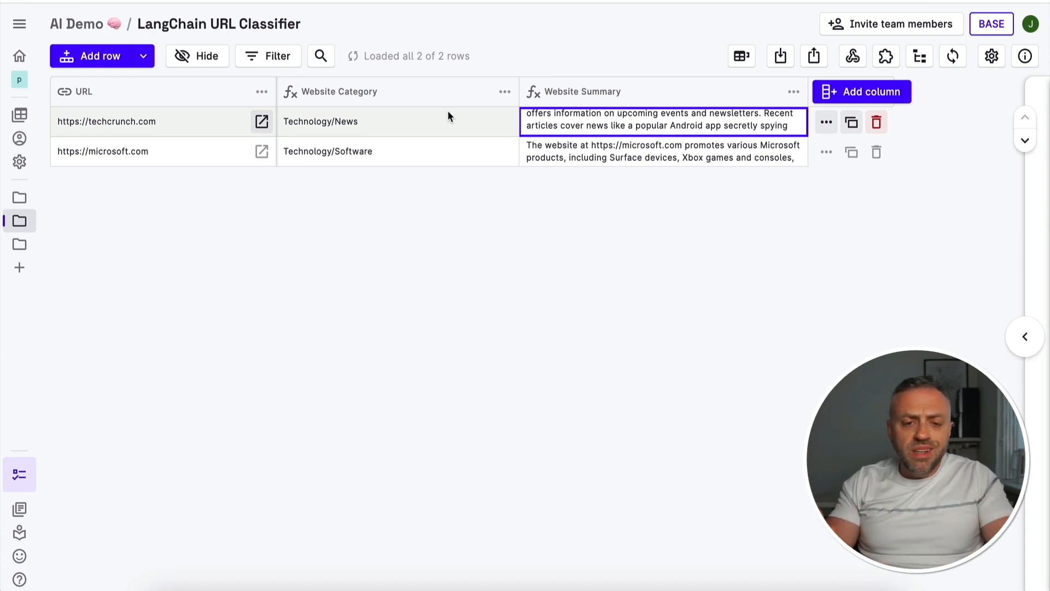
{"action": "left_click", "coordinate": [238, 128]}
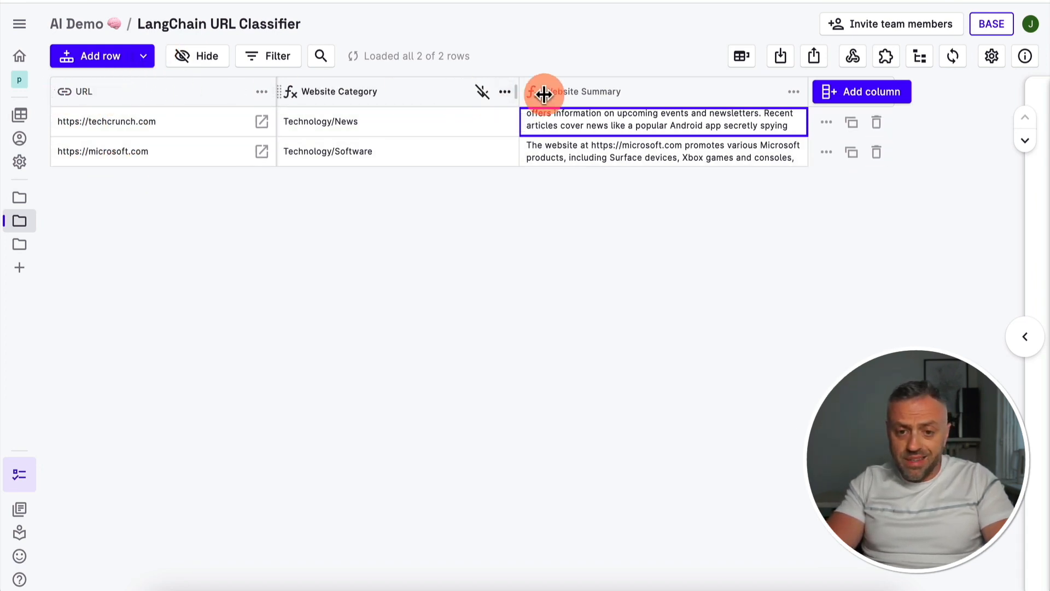
{"action": "left_click", "coordinate": [537, 301]}
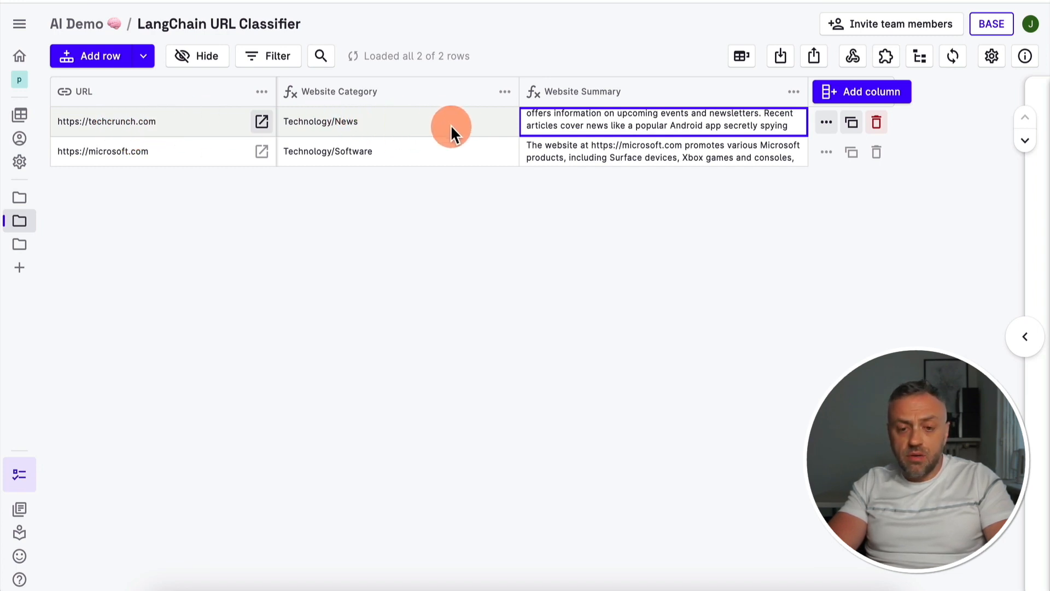
Review the derivative script behind the Website Category column, from its web scraping call to its classification prompt, and close the configuration unchanged
{"action": "left_click", "coordinate": [506, 92]}
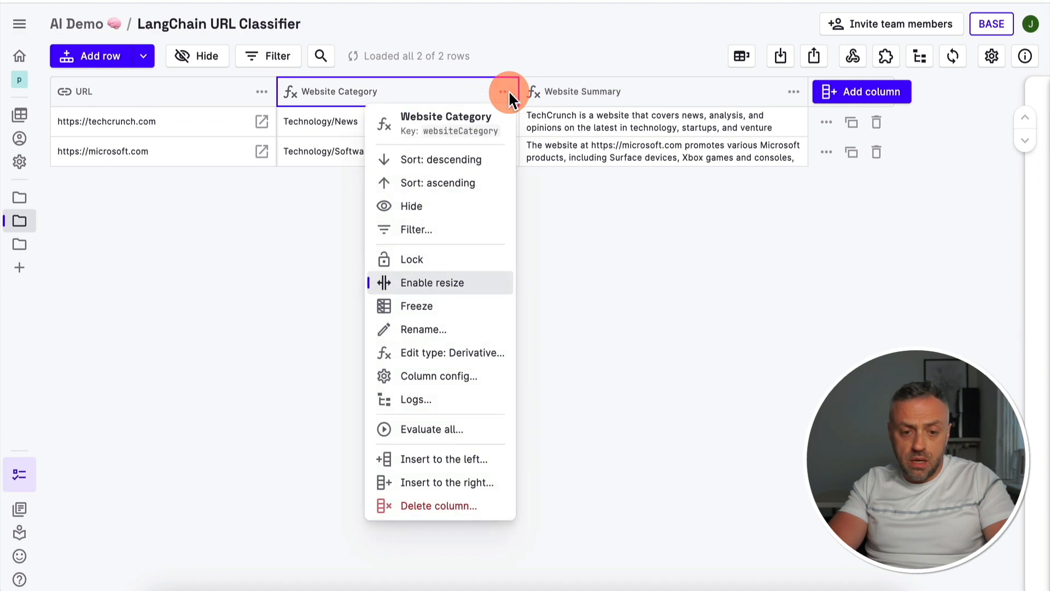
{"action": "left_click", "coordinate": [458, 377]}
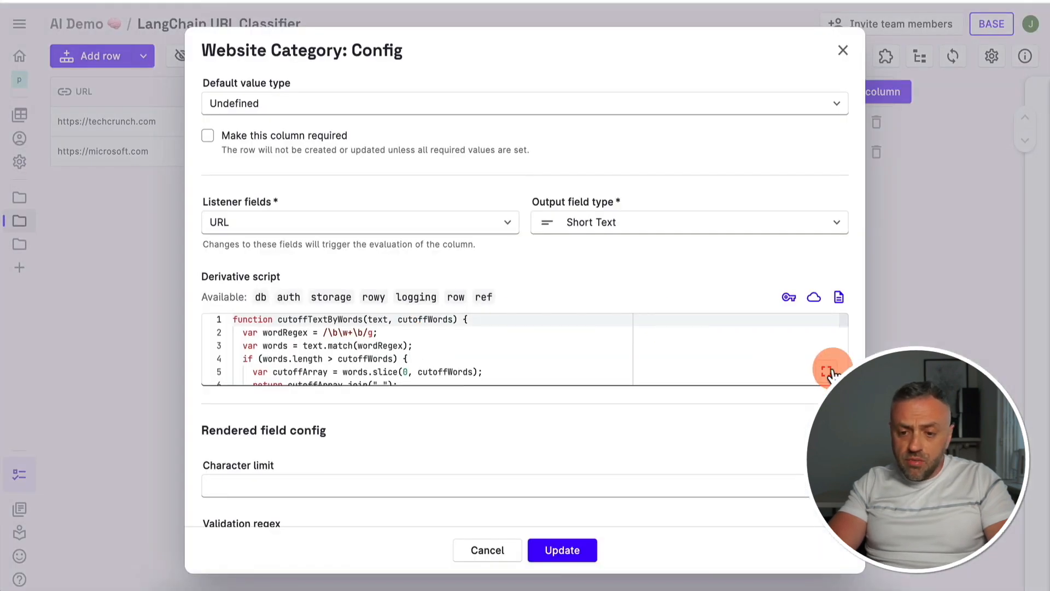
{"action": "left_click", "coordinate": [827, 371]}
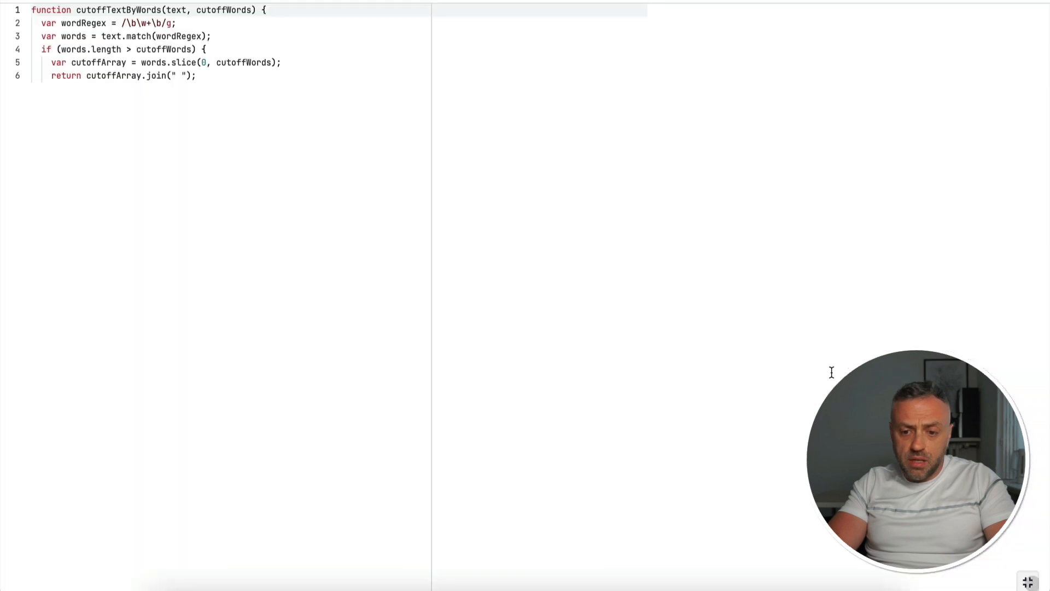
{"action": "scroll", "coordinate": [258, 244], "scroll_direction": "down", "scroll_amount": 5}
{"action": "scroll", "coordinate": [249, 235], "scroll_direction": "up", "scroll_amount": 5}
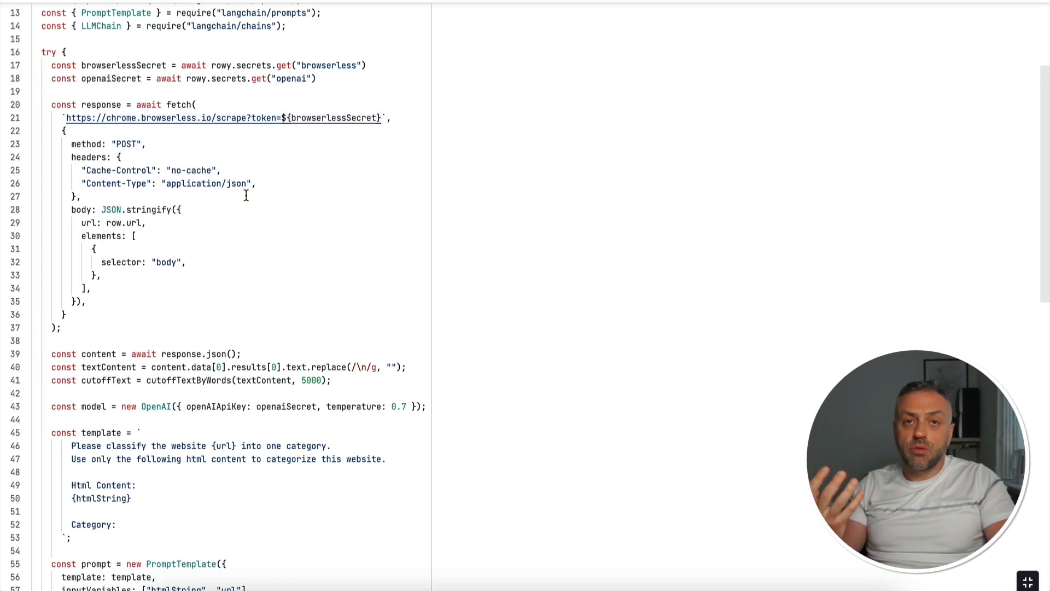
{"action": "scroll", "coordinate": [276, 219], "scroll_direction": "down", "scroll_amount": 2}
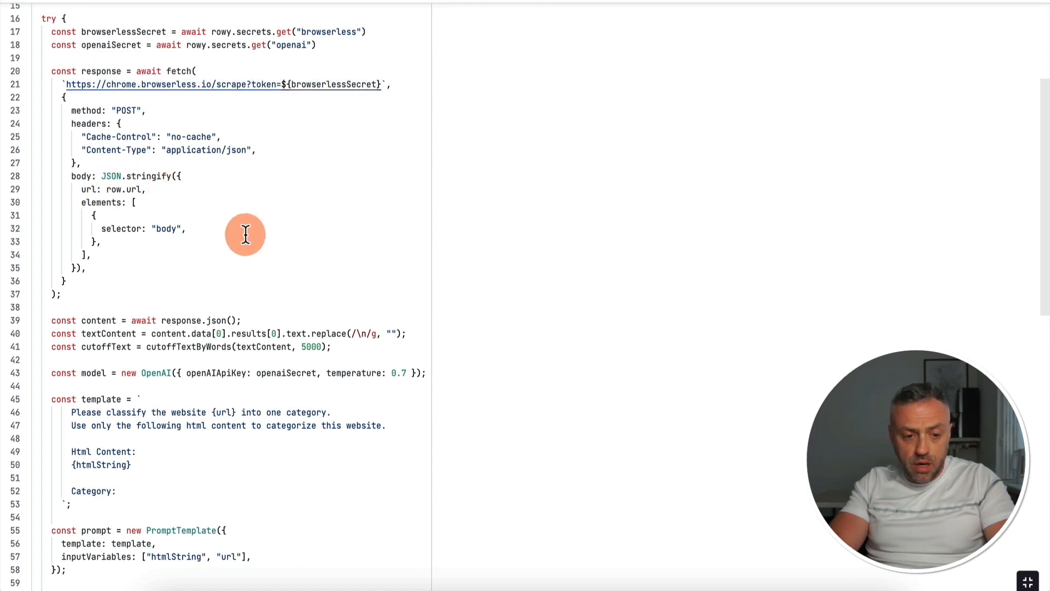
{"action": "scroll", "coordinate": [244, 232], "scroll_direction": "down", "scroll_amount": 5}
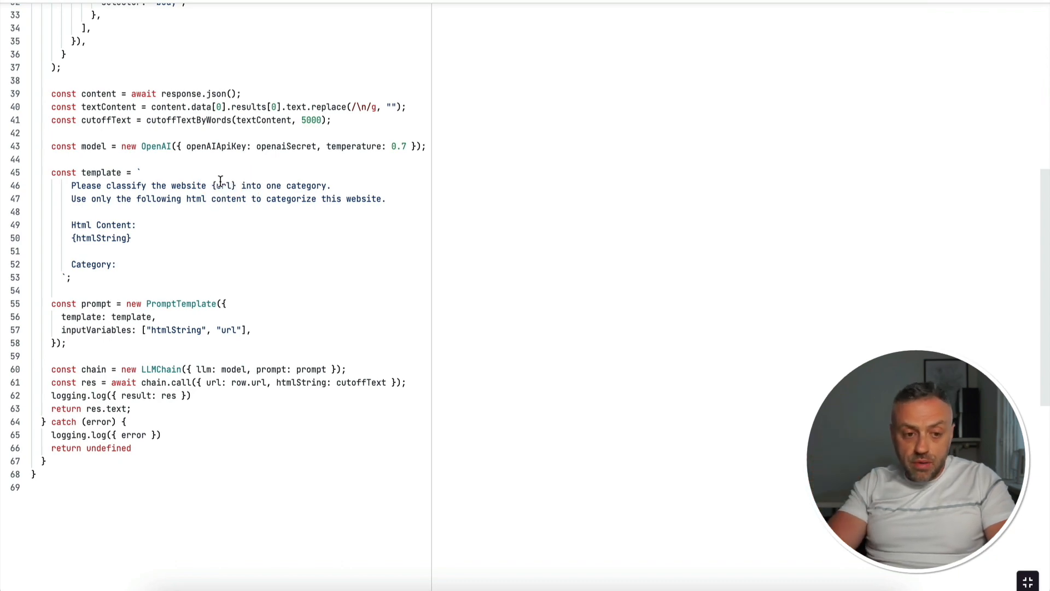
{"action": "scroll", "coordinate": [203, 49], "scroll_direction": "up", "scroll_amount": 7}
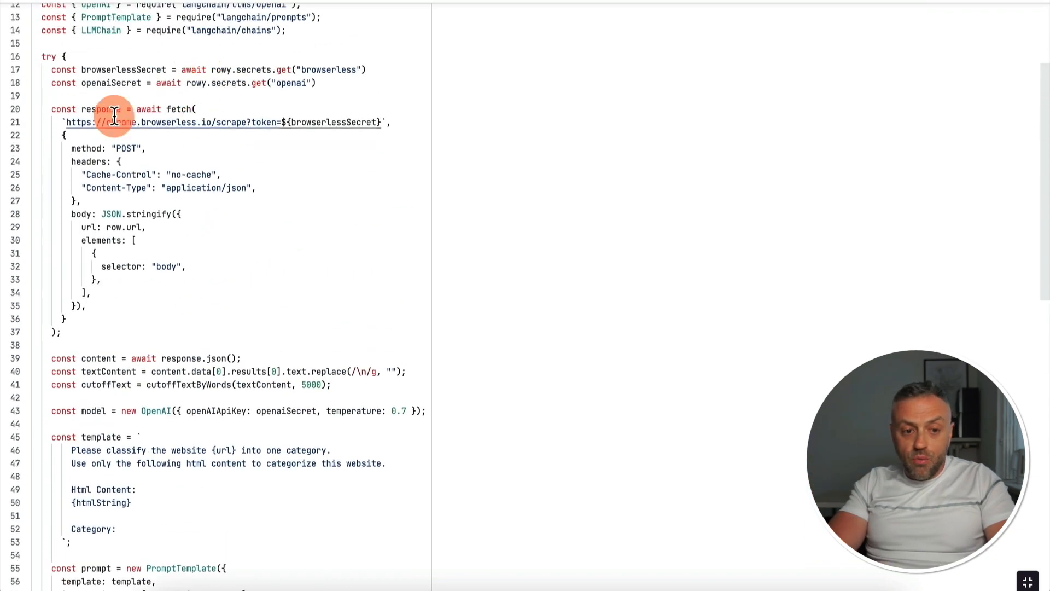
{"action": "scroll", "coordinate": [202, 147], "scroll_direction": "down", "scroll_amount": 7}
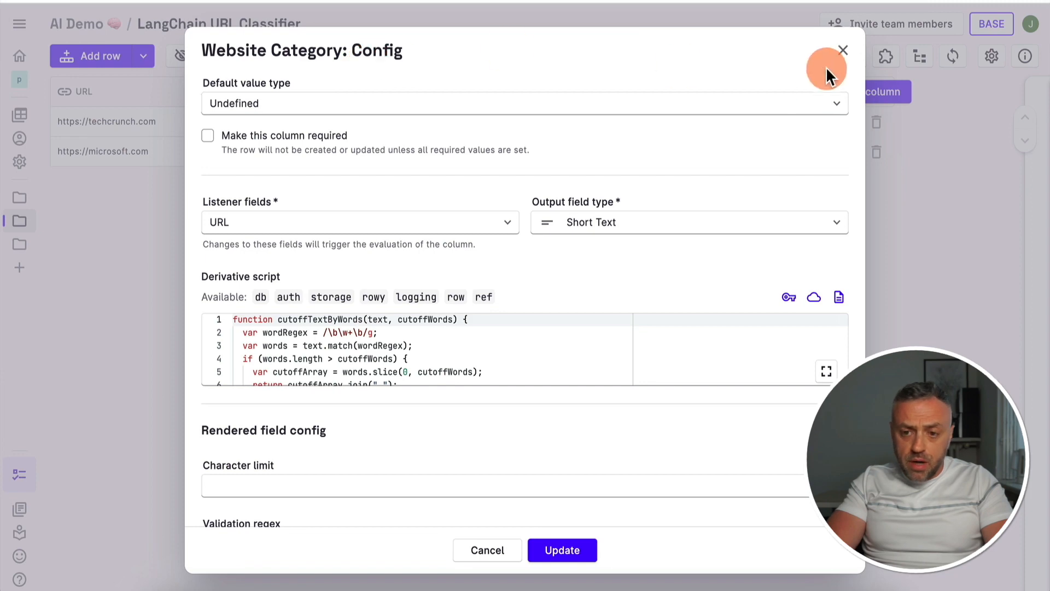
{"action": "left_click", "coordinate": [842, 50]}
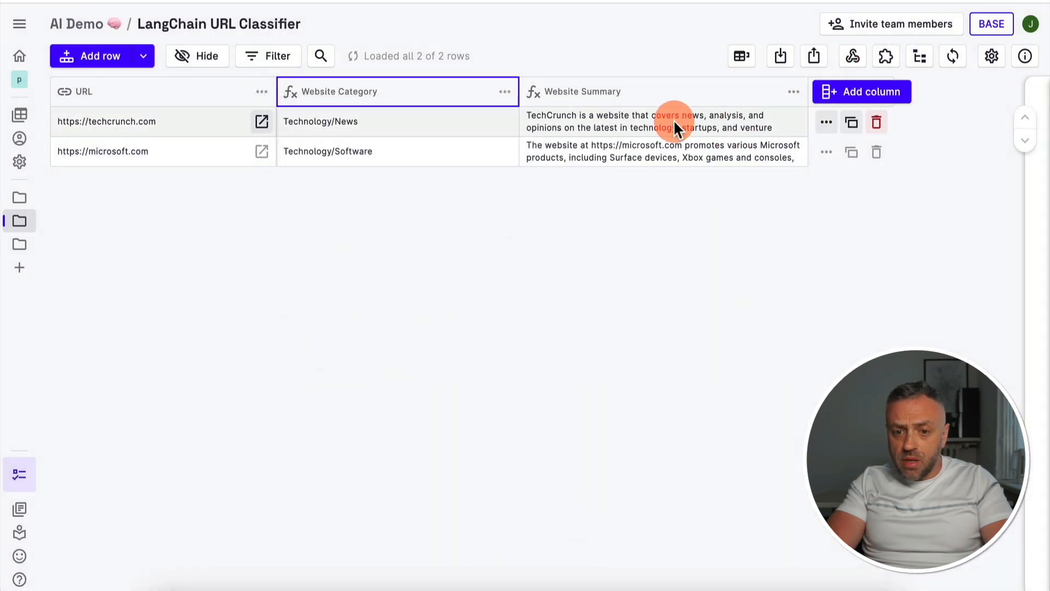
Examine the Website Summary column's derivative script, including its model settings and summary prompt
{"action": "left_click", "coordinate": [794, 94]}
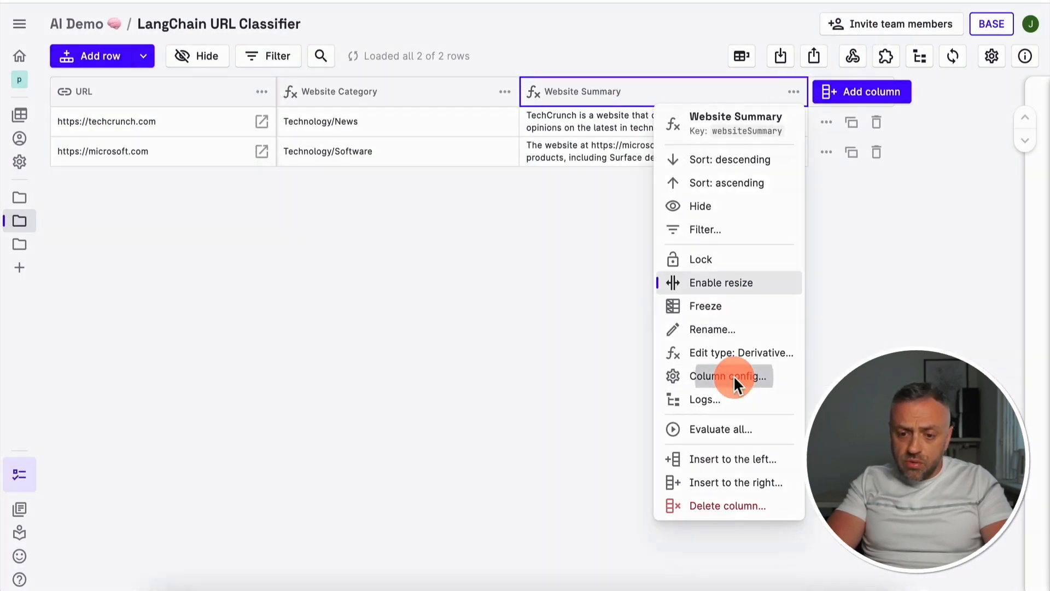
{"action": "left_click", "coordinate": [733, 377]}
{"action": "scroll", "coordinate": [429, 354], "scroll_direction": "down", "scroll_amount": 2}
{"action": "left_click", "coordinate": [826, 372]}
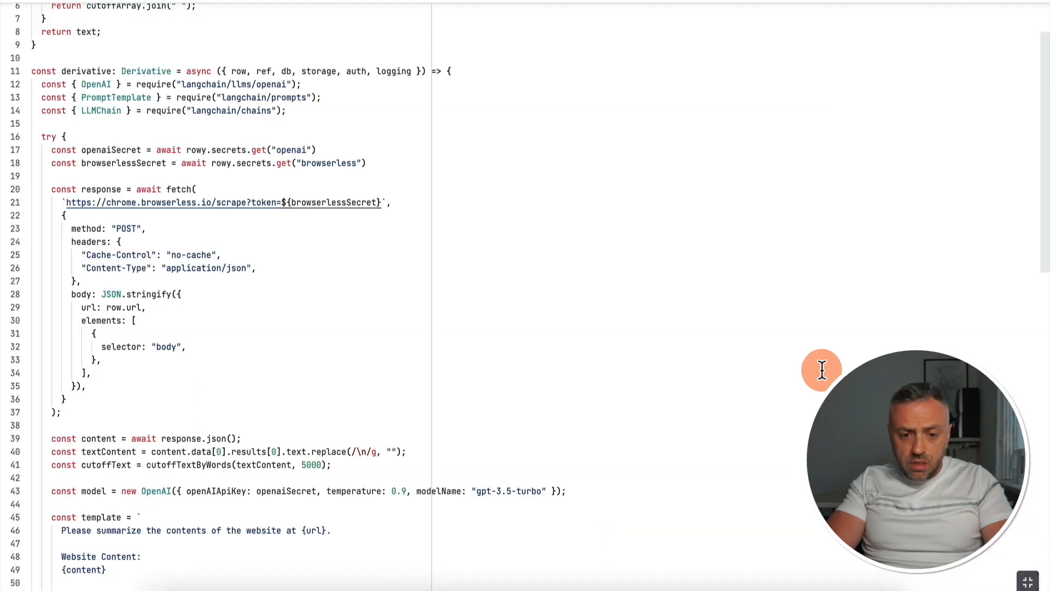
{"action": "scroll", "coordinate": [377, 341], "scroll_direction": "down", "scroll_amount": 2}
{"action": "scroll", "coordinate": [377, 342], "scroll_direction": "up", "scroll_amount": 4}
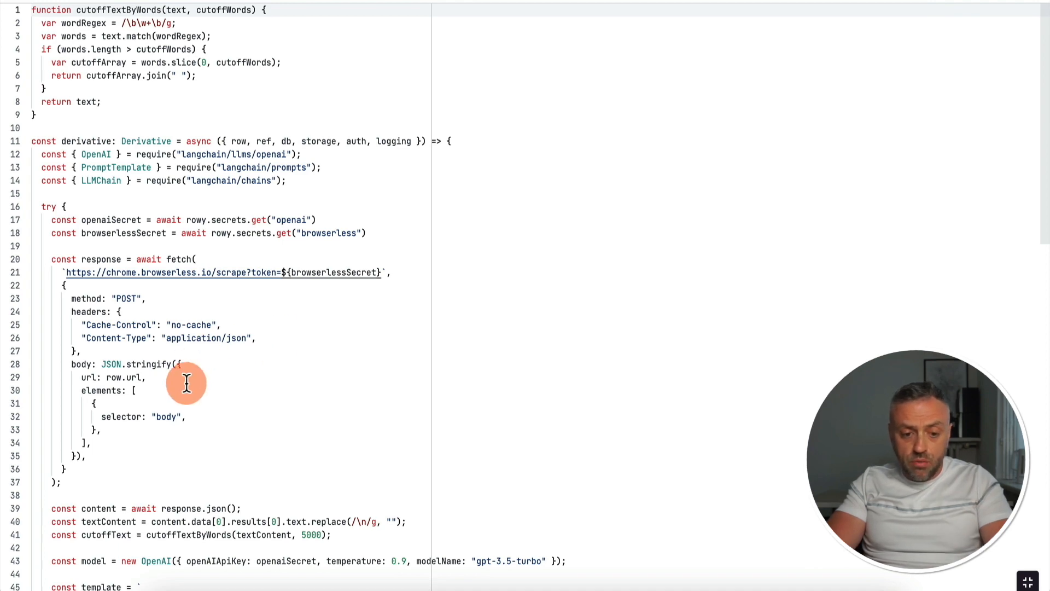
{"action": "scroll", "coordinate": [187, 381], "scroll_direction": "down", "scroll_amount": 6}
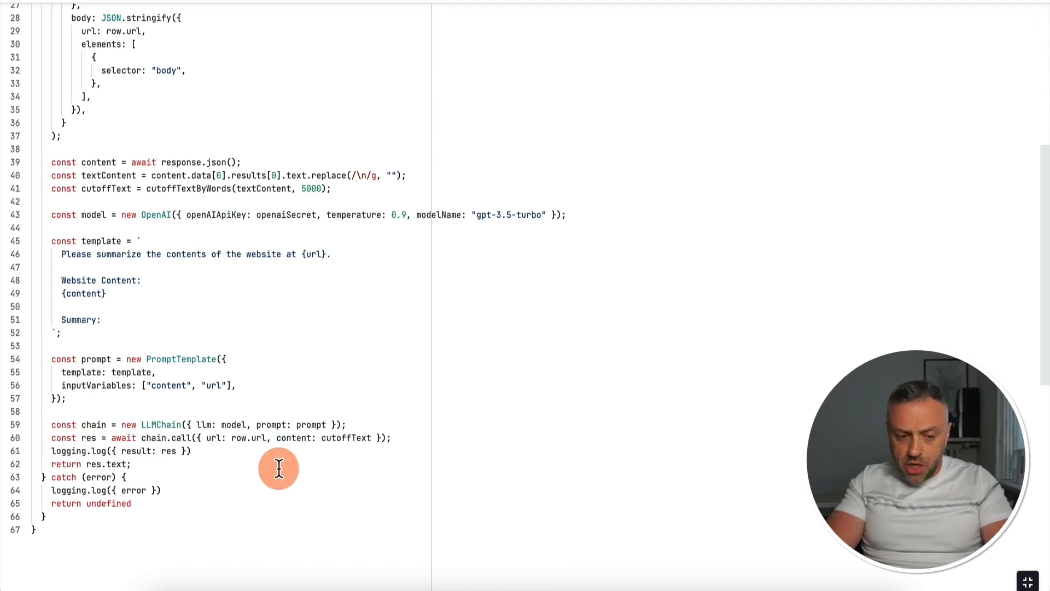
{"action": "scroll", "coordinate": [220, 251], "scroll_direction": "up", "scroll_amount": 5}
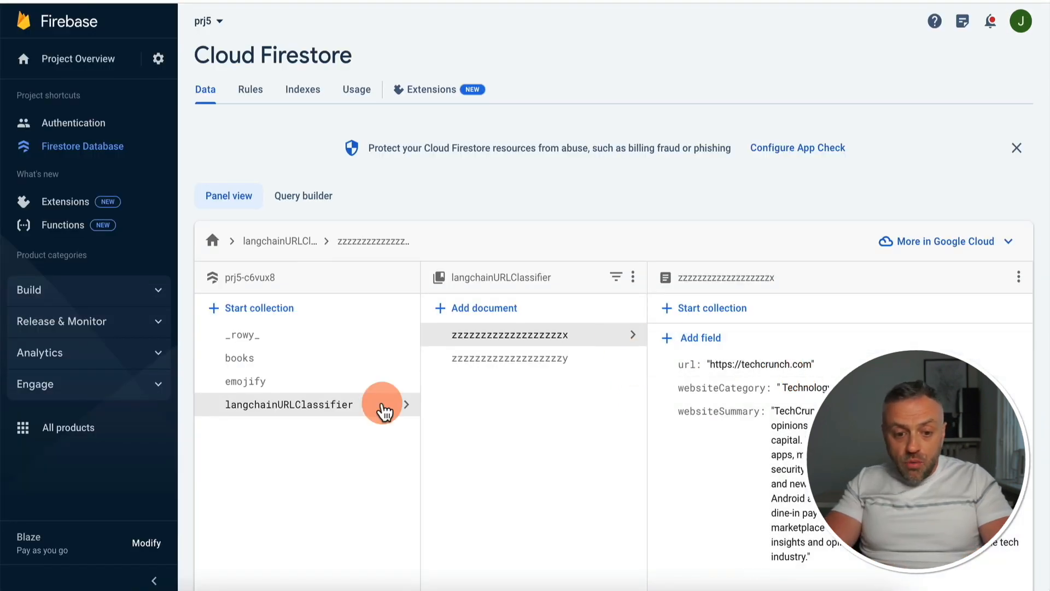
Switch to Firebase and check the url, websiteCategory and websiteSummary fields of the techcrunch.com document
{"action": "left_click", "coordinate": [299, 414]}
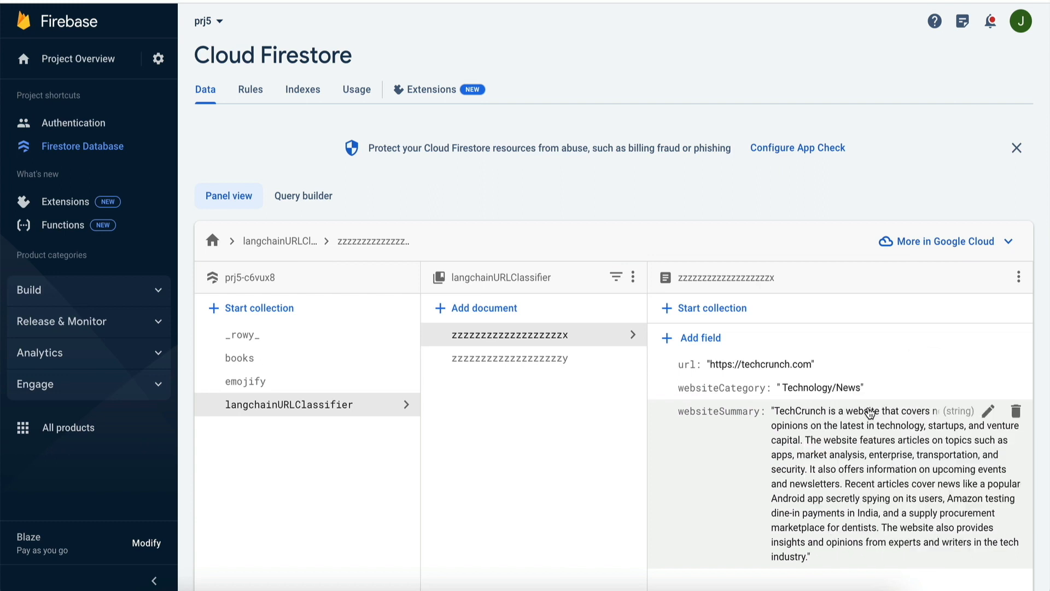
{"action": "left_click", "coordinate": [800, 369]}
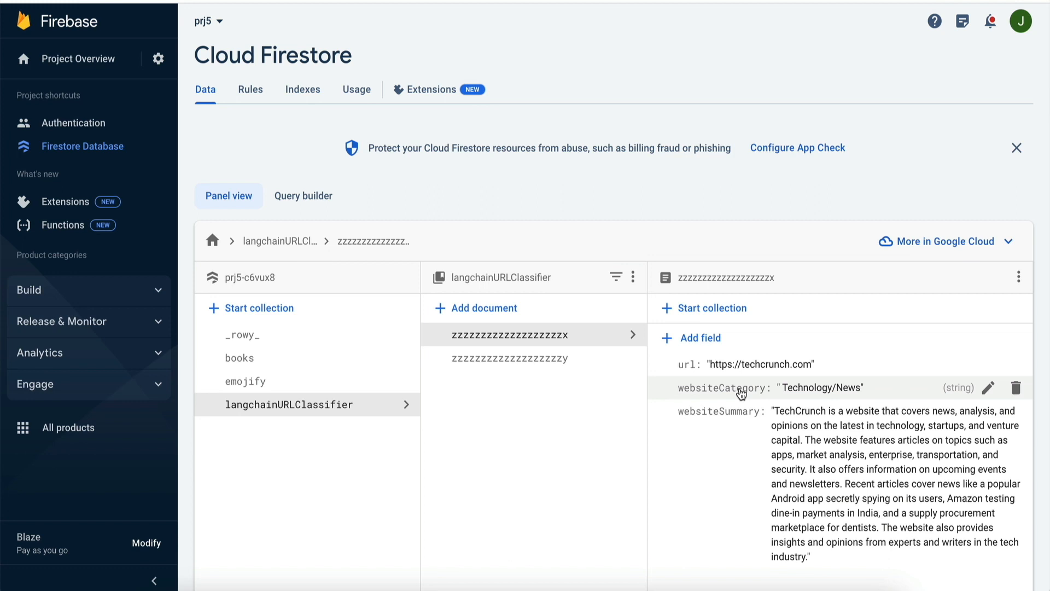
{"action": "mouse_move", "coordinate": [731, 386]}
{"action": "left_mouse_down"}
{"action": "mouse_move", "coordinate": [697, 373]}
{"action": "mouse_move", "coordinate": [771, 365]}
{"action": "left_mouse_up"}
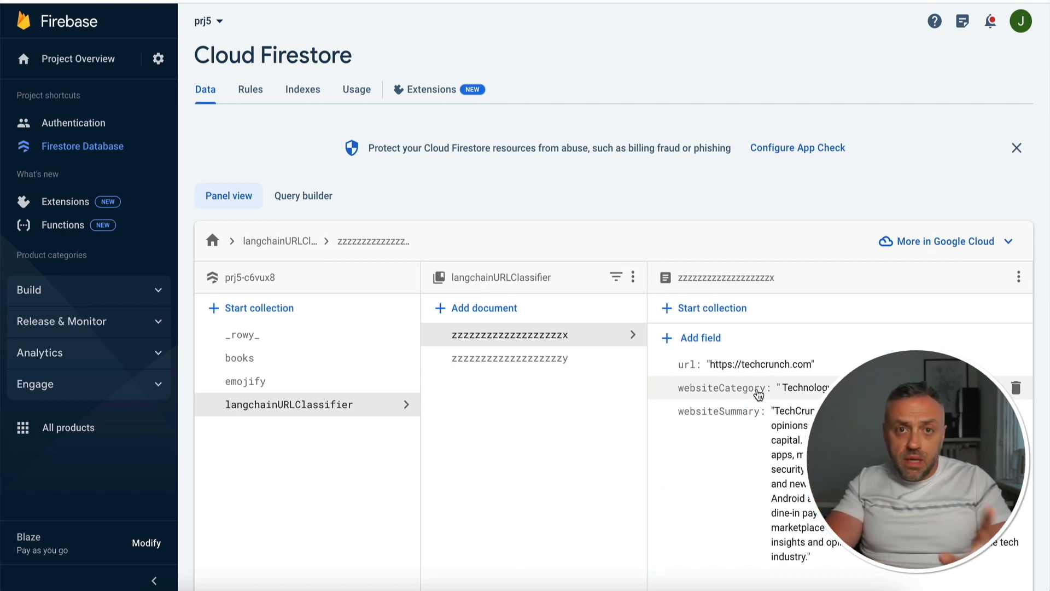
Switch to FlutterFlow and create a blank project named rowy-test, continuing to its home page in the builder
{"action": "left_click", "coordinate": [763, 9]}
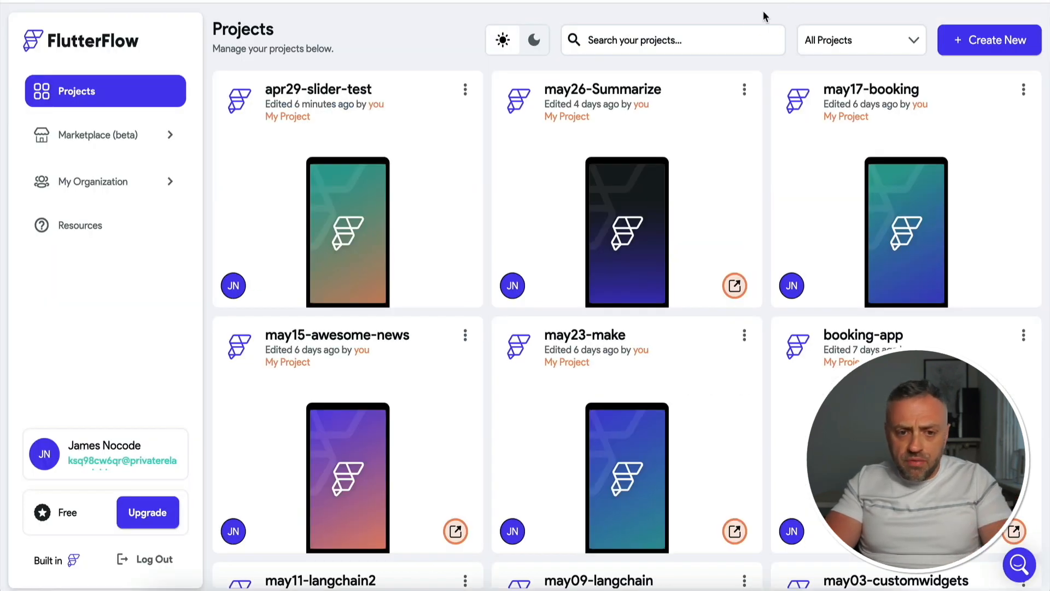
{"action": "left_click", "coordinate": [981, 44]}
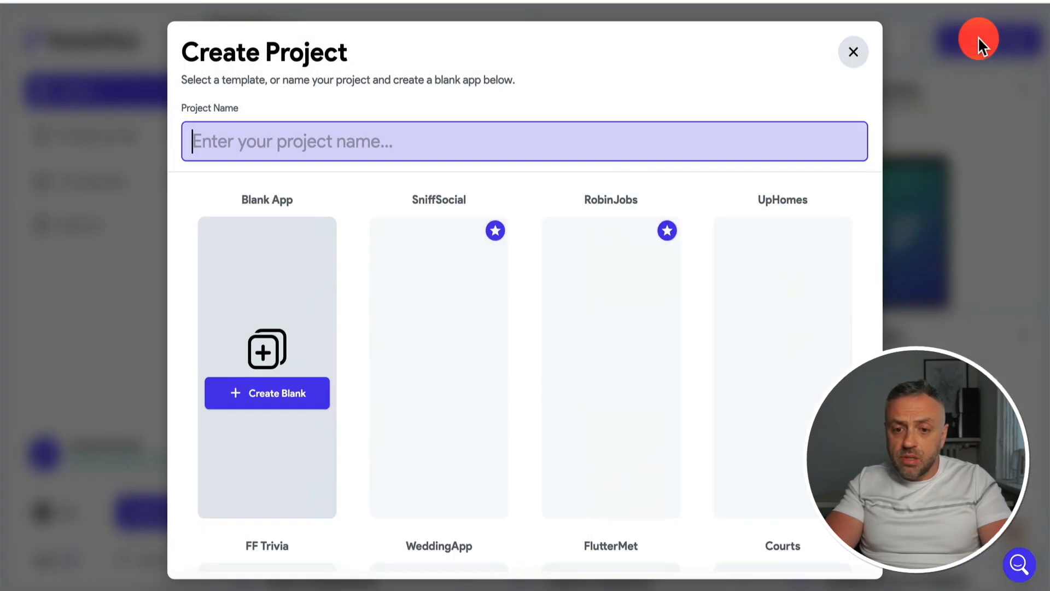
{"action": "left_click", "coordinate": [269, 350]}
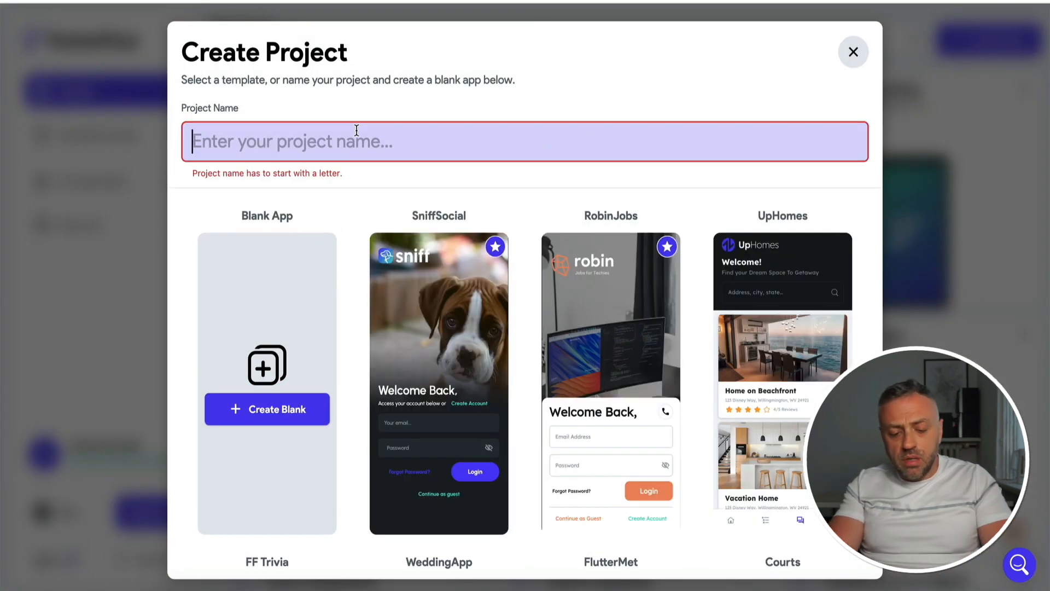
{"action": "left_click", "coordinate": [357, 131]}
{"action": "type", "text": "rowy-test"}
{"action": "left_click", "coordinate": [285, 408]}
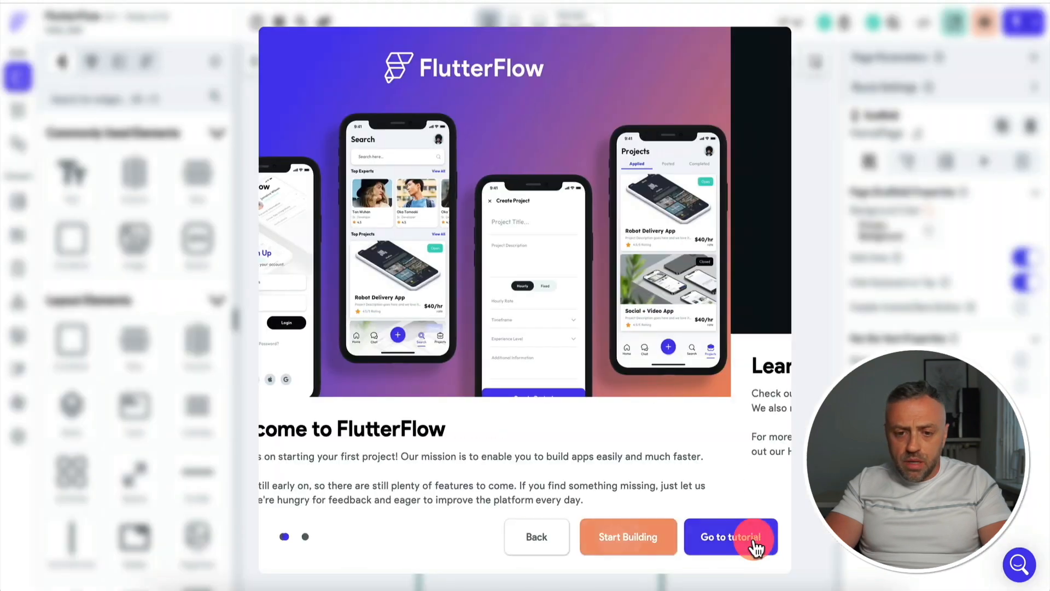
{"action": "left_click", "coordinate": [632, 536]}
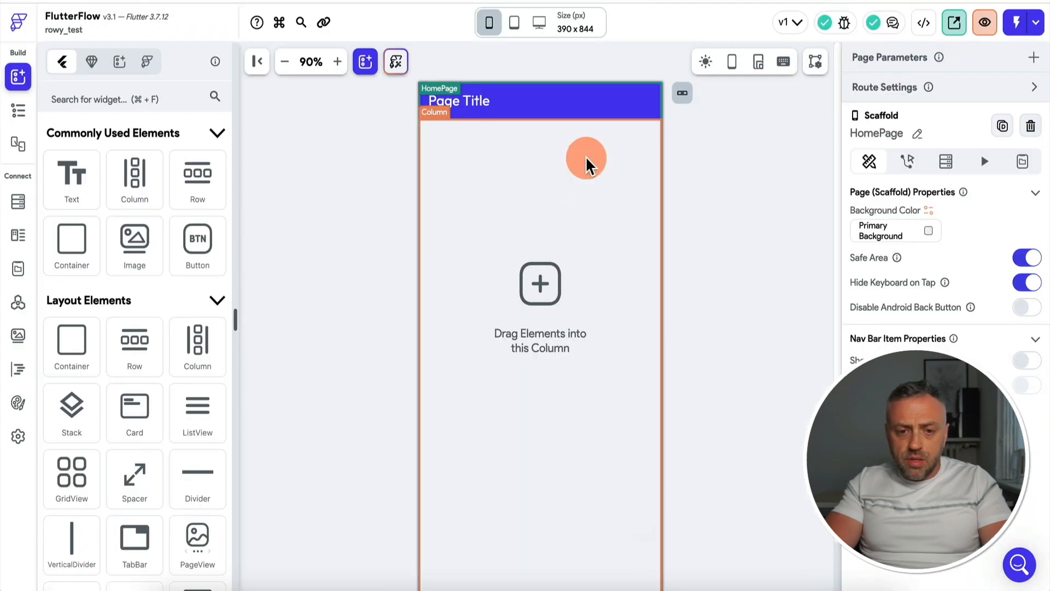
Open the Firebase section of the project's app settings, ready for the Firebase project ID
{"action": "left_click", "coordinate": [20, 437]}
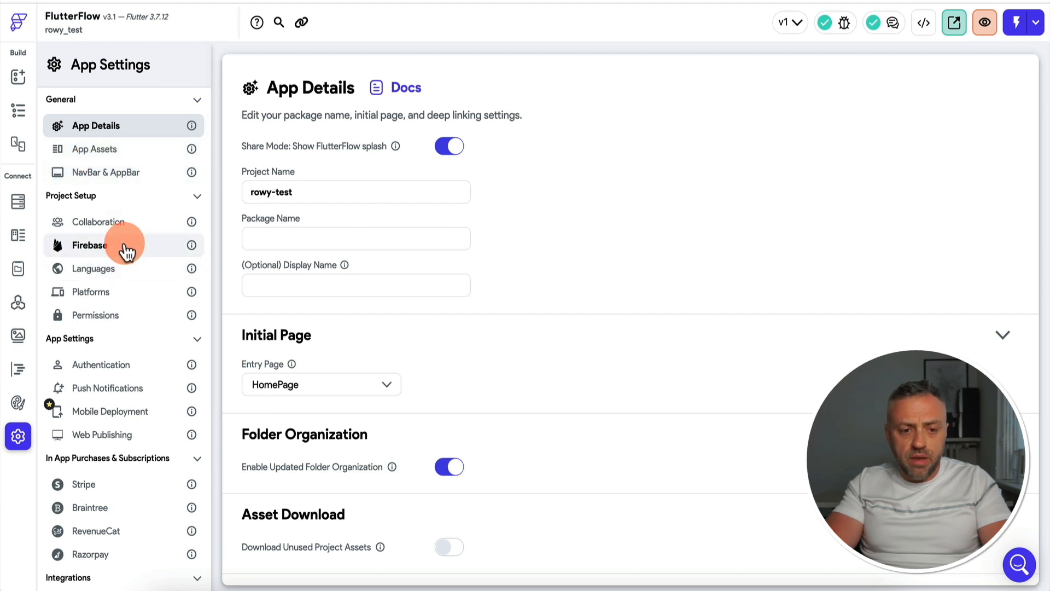
{"action": "left_click", "coordinate": [141, 246]}
{"action": "left_click", "coordinate": [373, 182]}
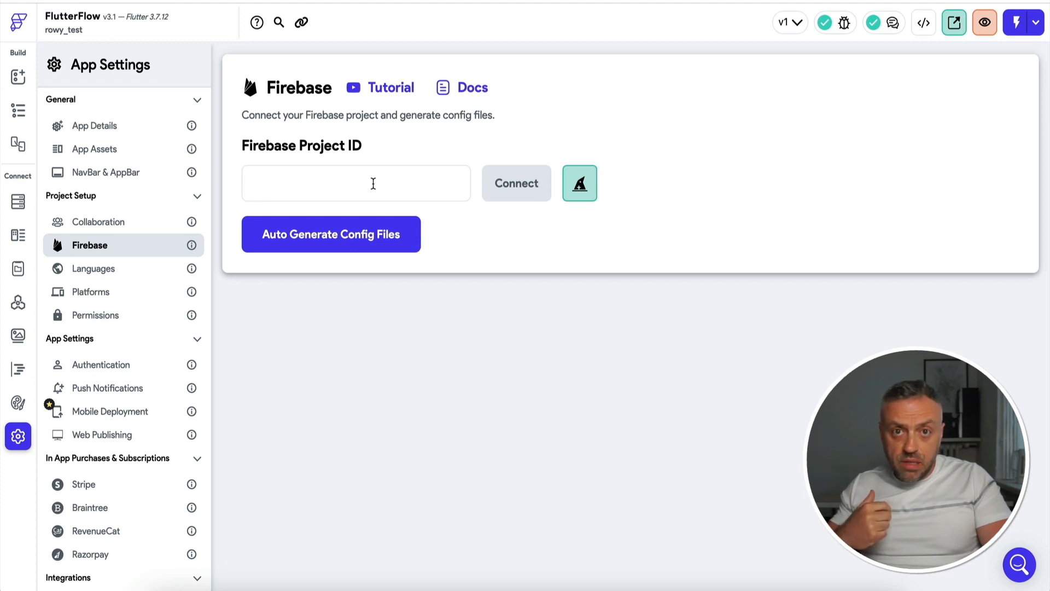
{"action": "left_click", "coordinate": [376, 173]}
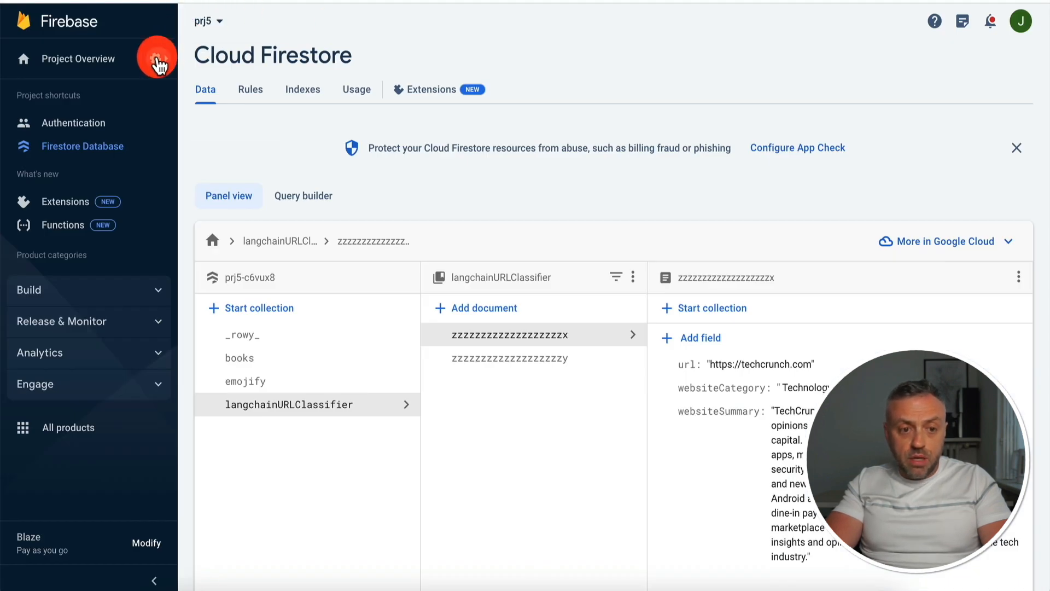
Switch to Firebase and copy the project ID of prj5 from its general project settings
{"action": "left_click", "coordinate": [158, 60]}
{"action": "left_click", "coordinate": [207, 68]}
{"action": "left_click", "coordinate": [475, 231]}
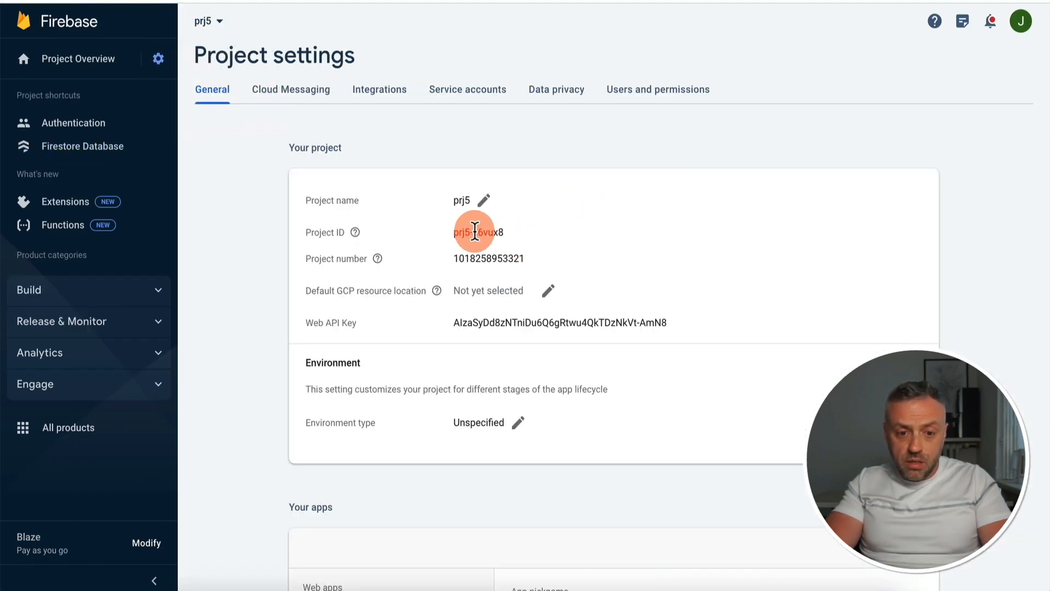
{"action": "left_click_drag", "start_coordinate": [458, 230], "coordinate": [517, 229]}
{"action": "key", "text": "ctrl+c"}
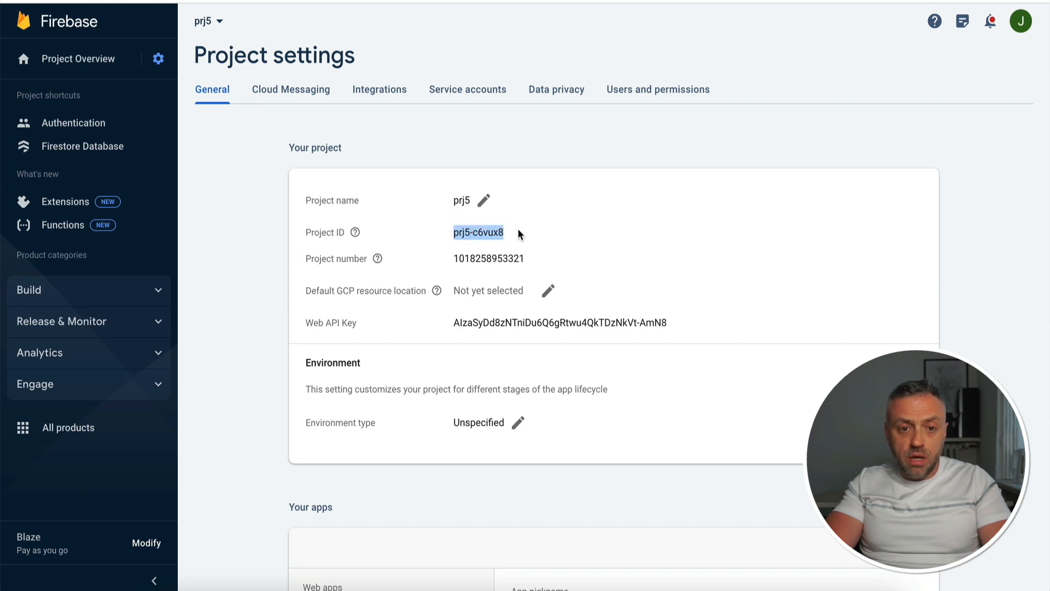
Return to FlutterFlow, enter the copied ID prj5-c6vux8 as the Firebase Project ID and try to connect
{"action": "left_click", "coordinate": [285, 1]}
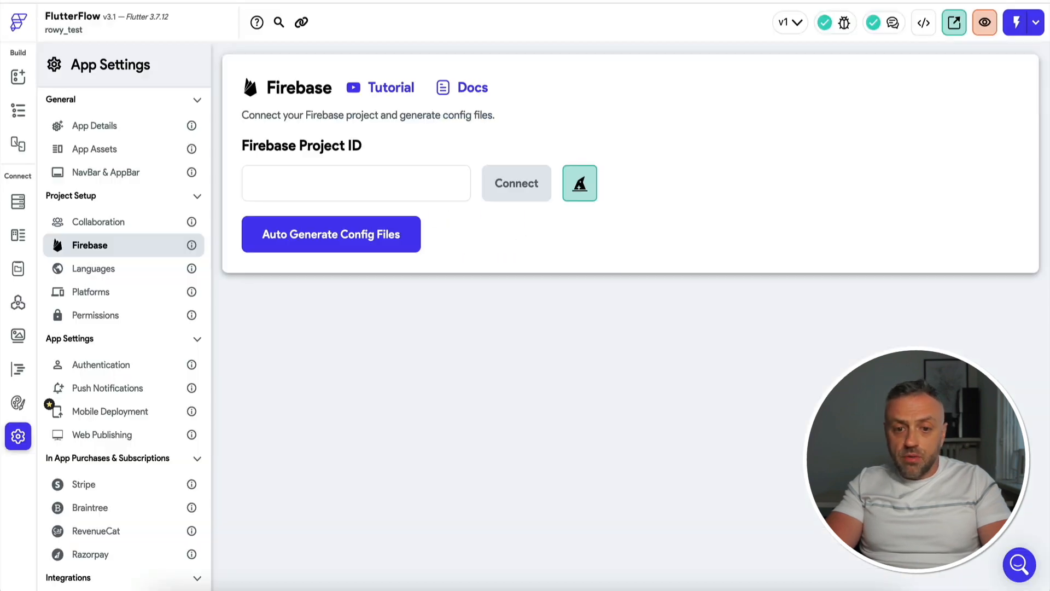
{"action": "left_click", "coordinate": [416, 173]}
{"action": "key", "text": "ctrl+v"}
{"action": "left_click", "coordinate": [522, 193]}
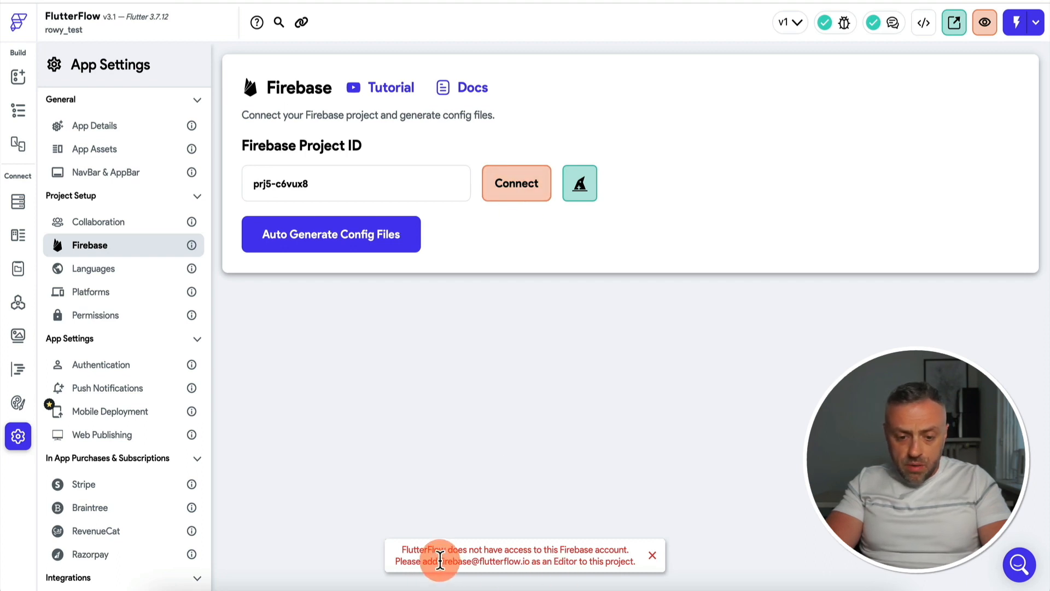
Add FlutterFlow's service e-mail as an Editor of the prj5 project in Firebase, and connect that project in FlutterFlow
{"action": "left_click_drag", "start_coordinate": [441, 561], "coordinate": [517, 557]}
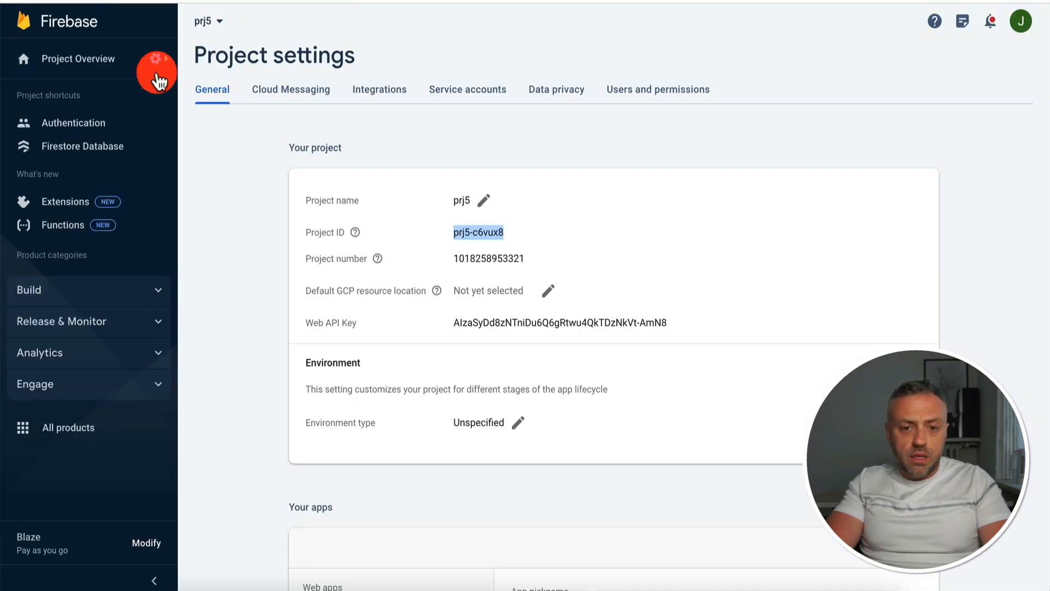
{"action": "left_click", "coordinate": [668, 97]}
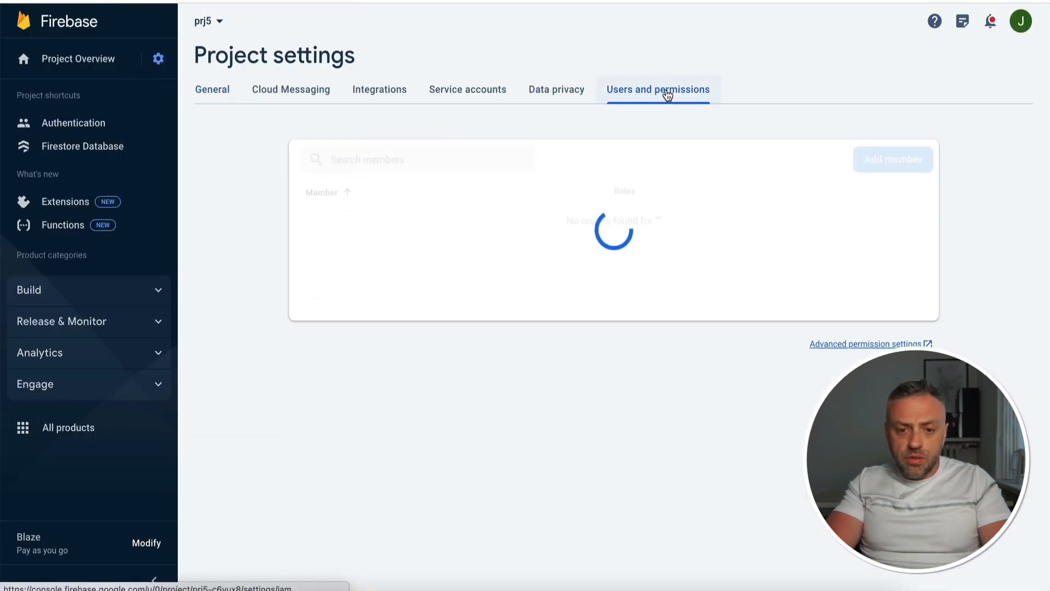
{"action": "left_click", "coordinate": [891, 165]}
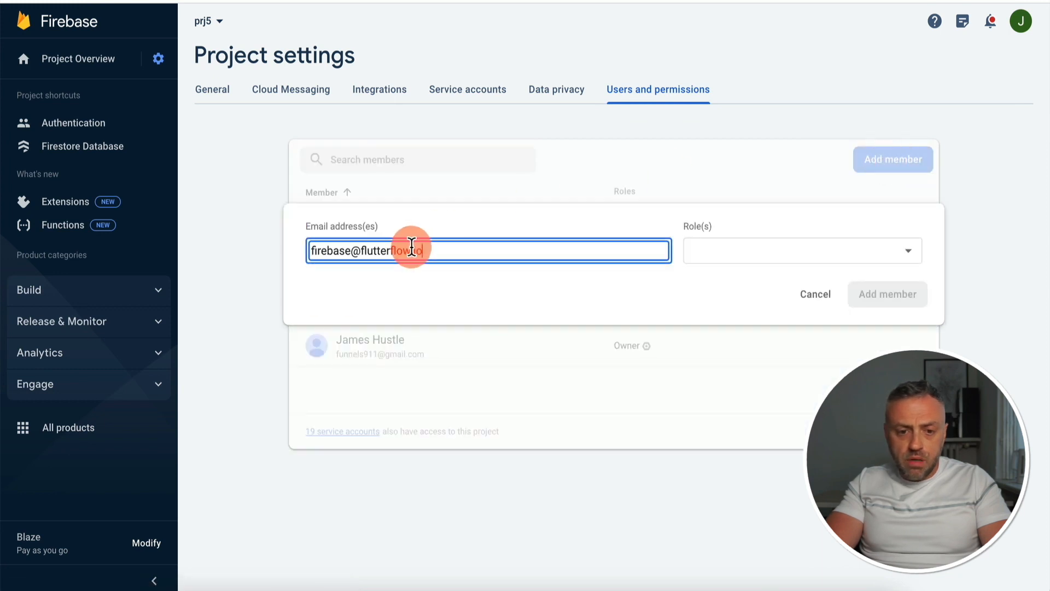
{"action": "left_click", "coordinate": [744, 270]}
{"action": "left_click", "coordinate": [732, 281]}
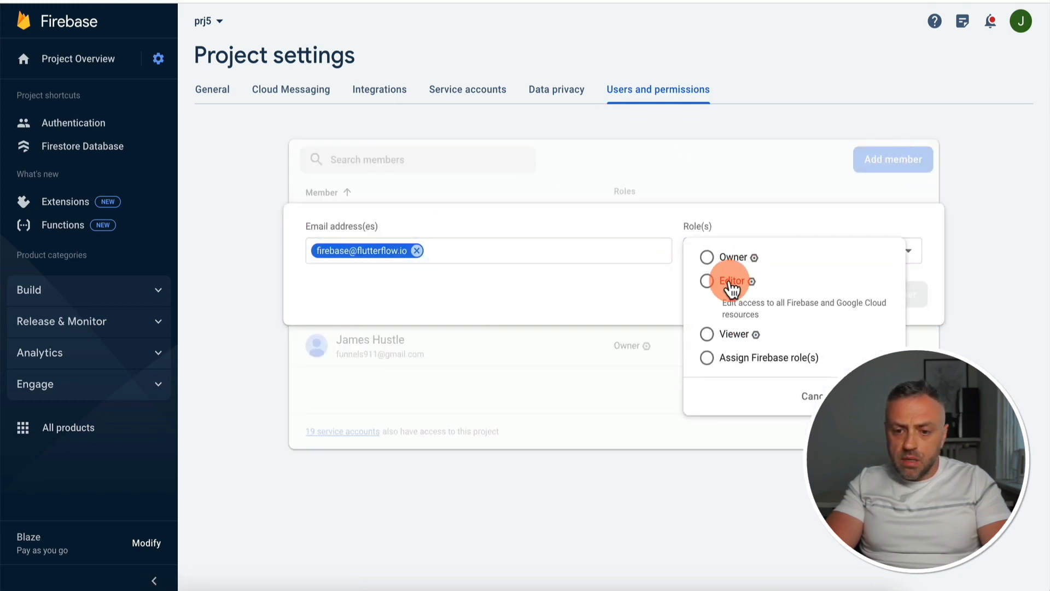
{"action": "left_click", "coordinate": [907, 299]}
{"action": "left_click", "coordinate": [907, 298]}
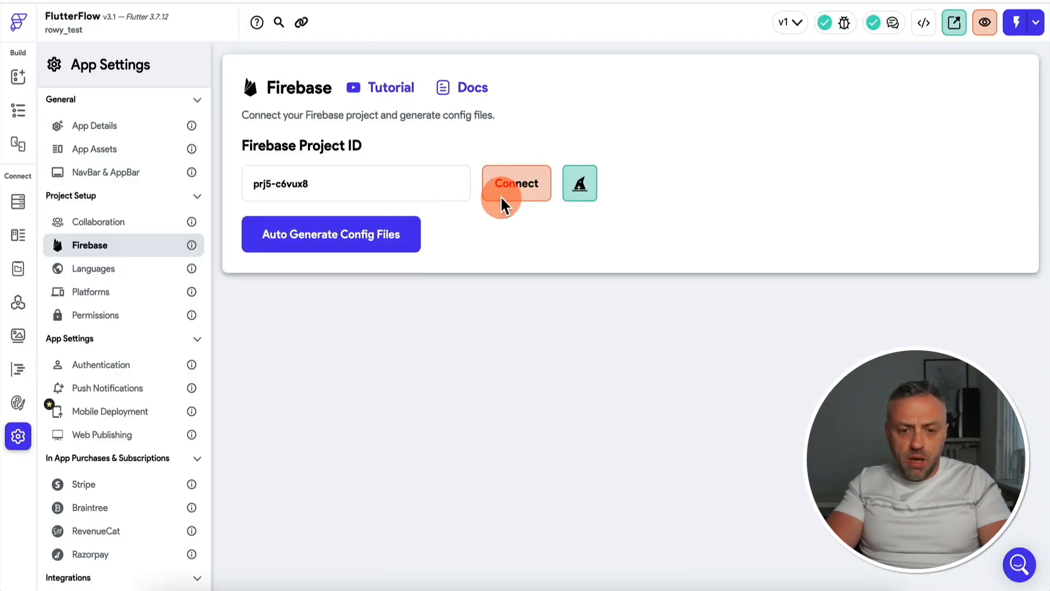
{"action": "left_click", "coordinate": [514, 192]}
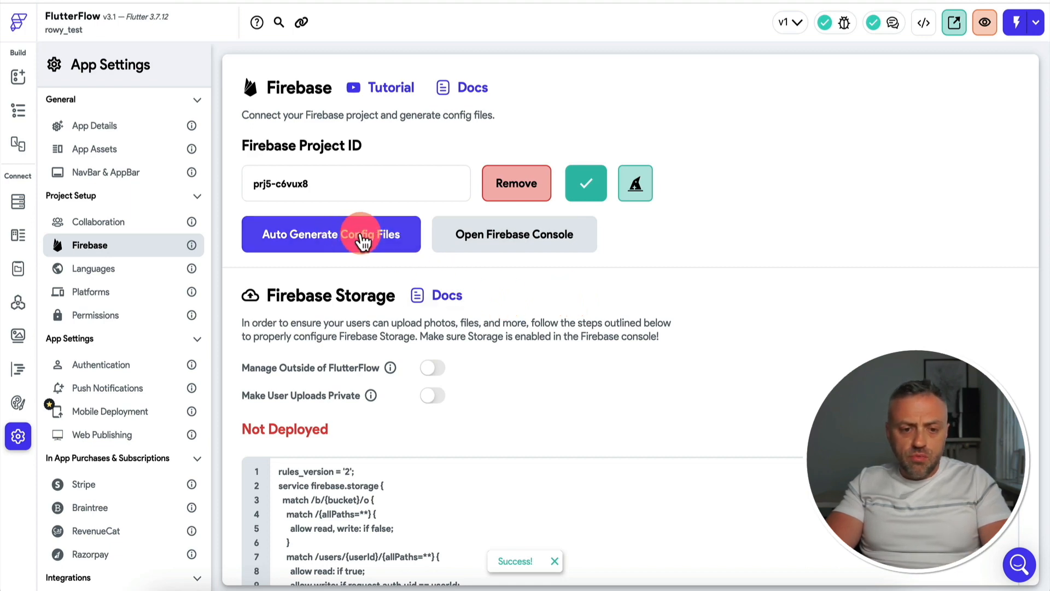
Auto-generate the config files for the connected Firebase project and accept the setup
{"action": "left_click", "coordinate": [356, 241]}
{"action": "left_click", "coordinate": [684, 520]}
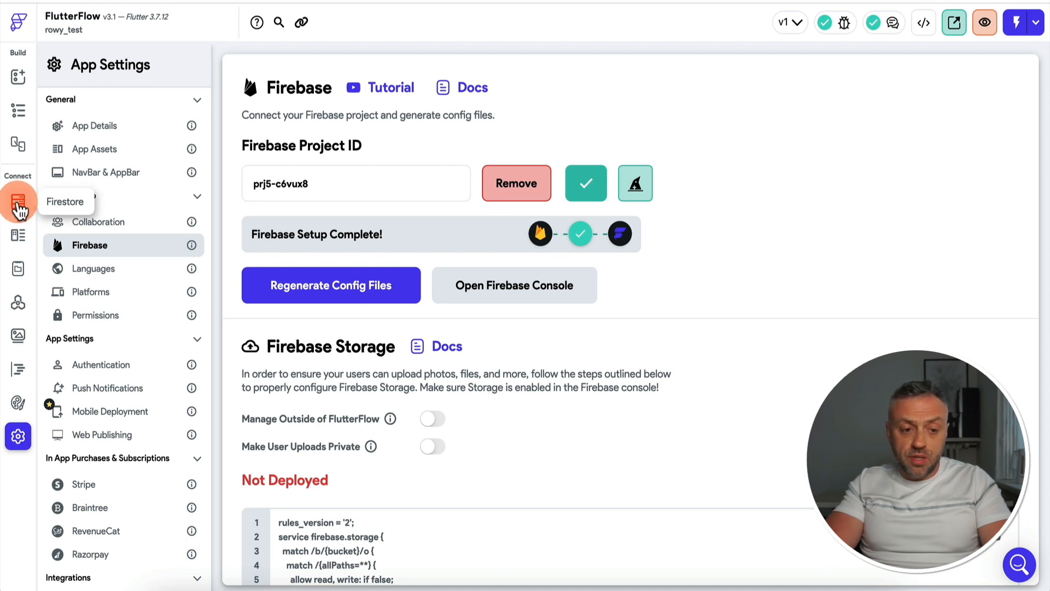
Copy the collection name langchainURLClassifier from the Firestore database in Firebase and create a Firestore collection with that exact name in FlutterFlow
{"action": "left_click", "coordinate": [19, 205]}
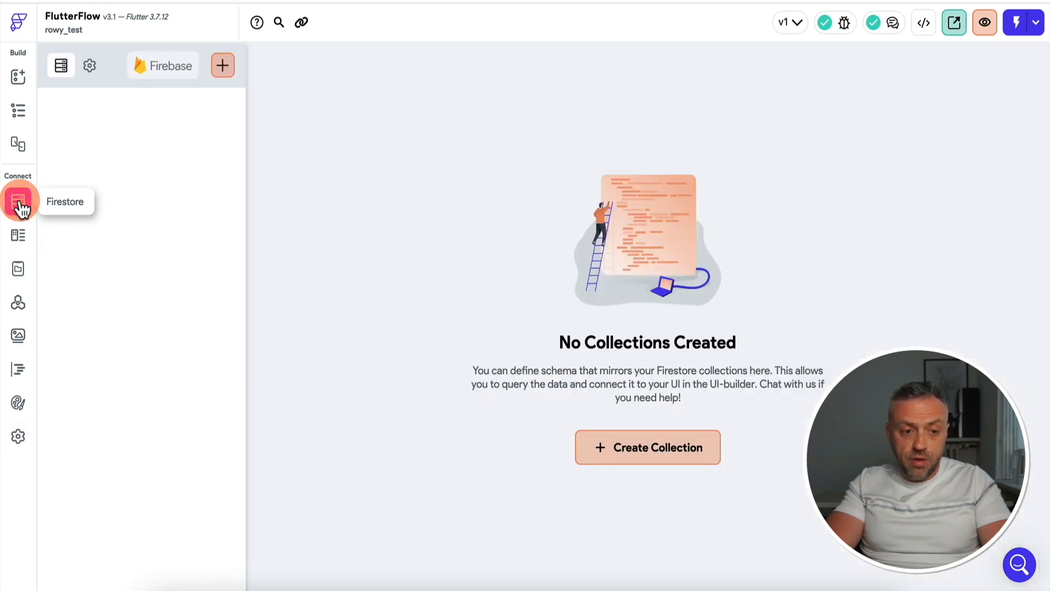
{"action": "left_click", "coordinate": [662, 451]}
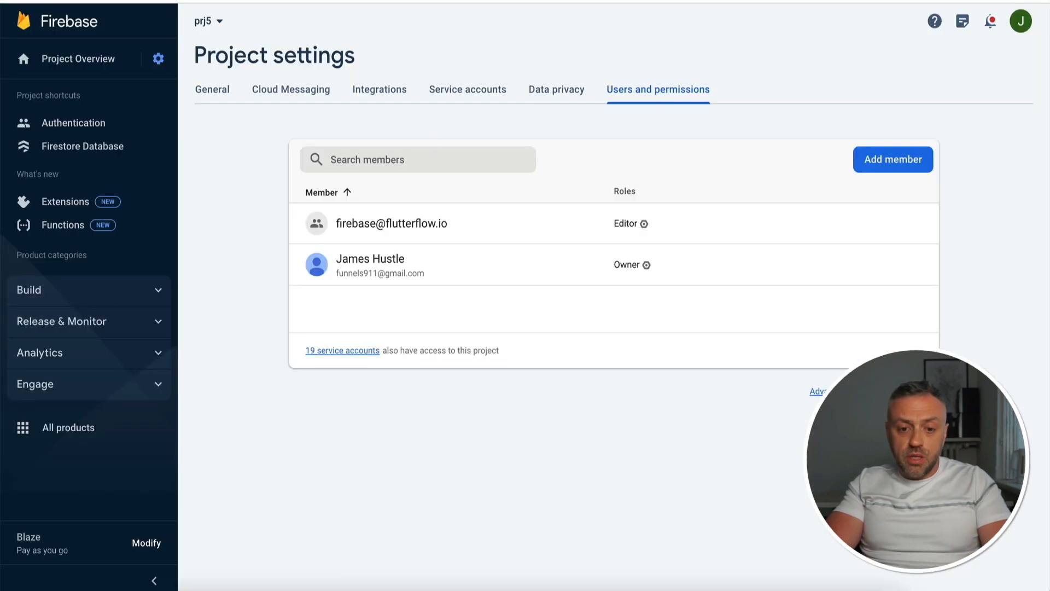
{"action": "left_click", "coordinate": [94, 146]}
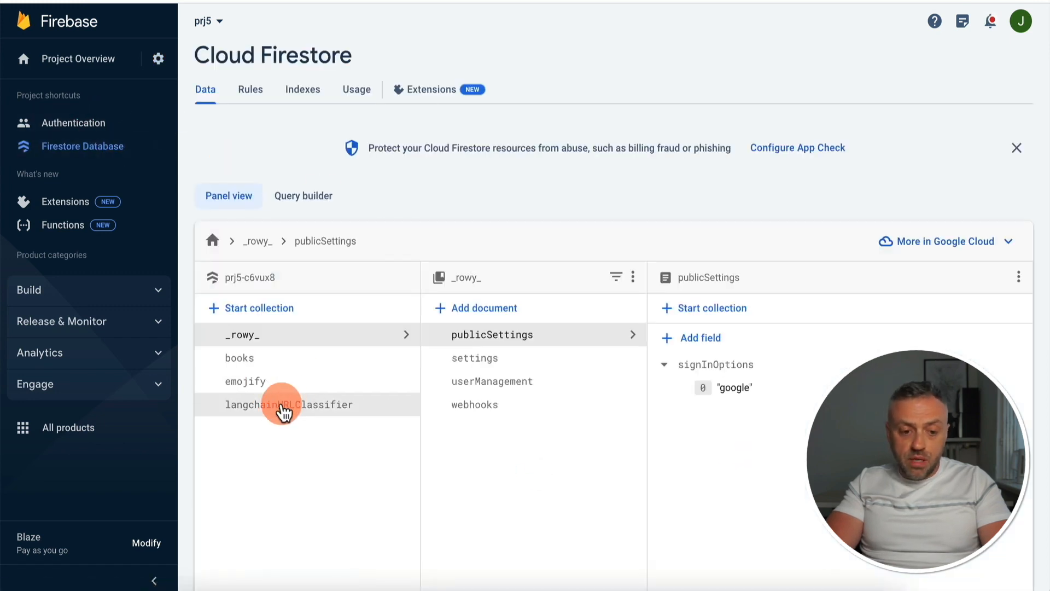
{"action": "left_click", "coordinate": [268, 404]}
{"action": "left_click_drag", "start_coordinate": [226, 411], "coordinate": [354, 408]}
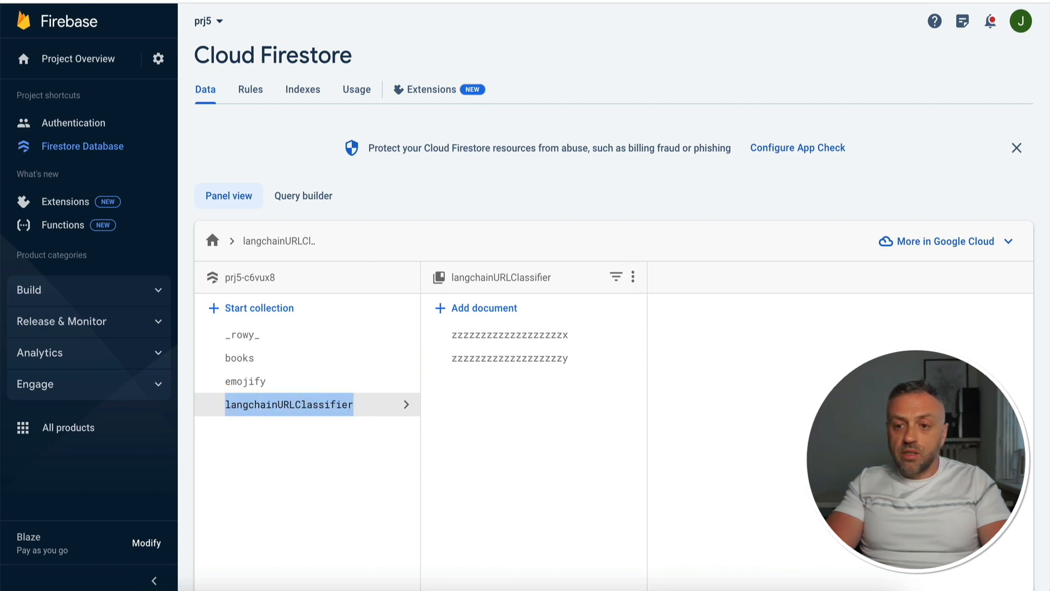
{"action": "left_click", "coordinate": [875, 0]}
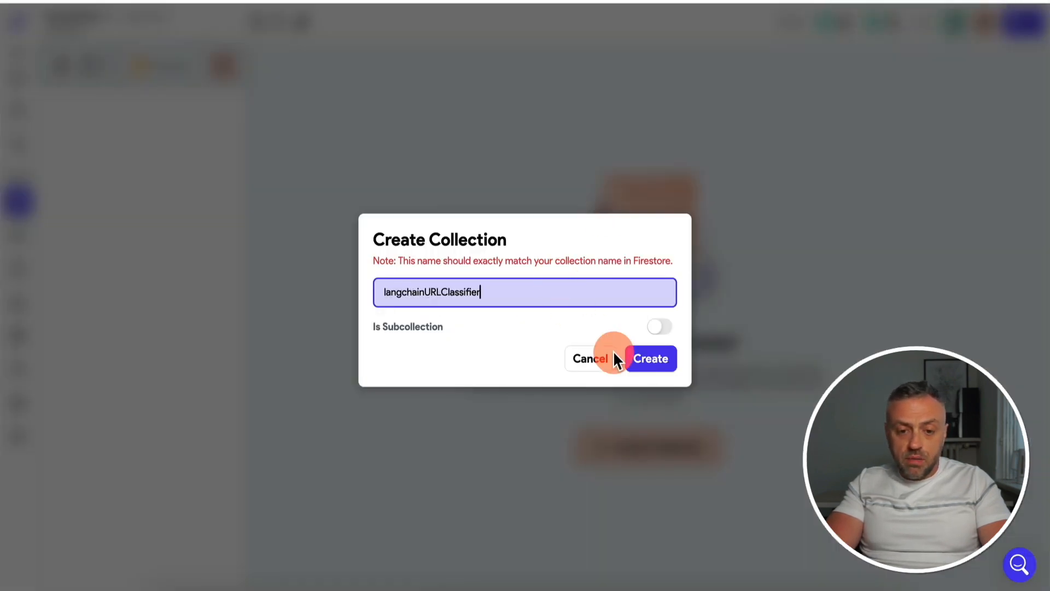
{"action": "left_click", "coordinate": [656, 363]}
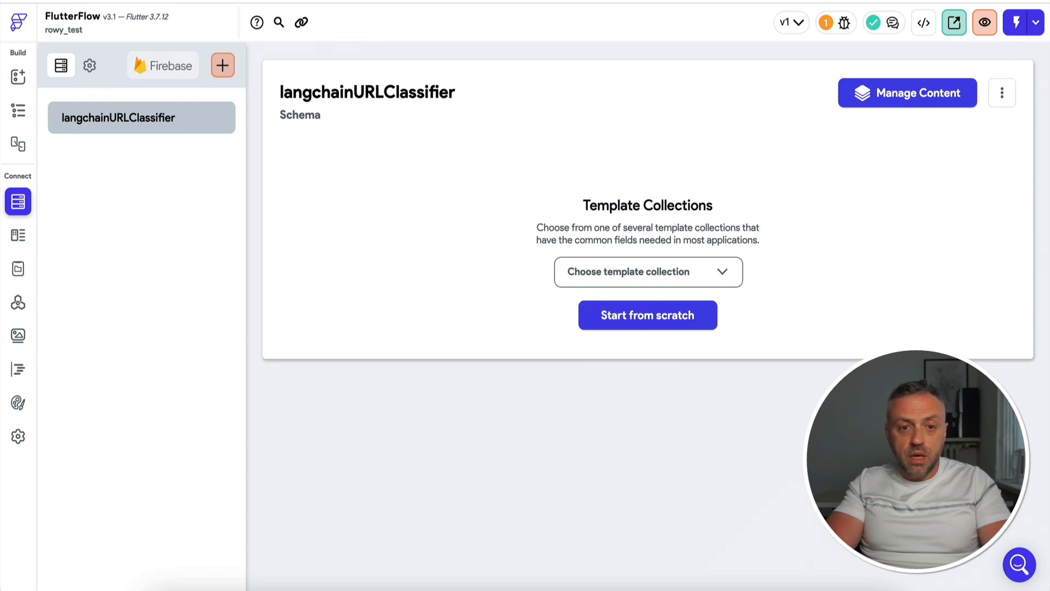
Switch to Firebase to check the field names in the first langchainURLClassifier document, and return to FlutterFlow
{"action": "left_click", "coordinate": [788, 0]}
{"action": "left_click", "coordinate": [488, 335]}
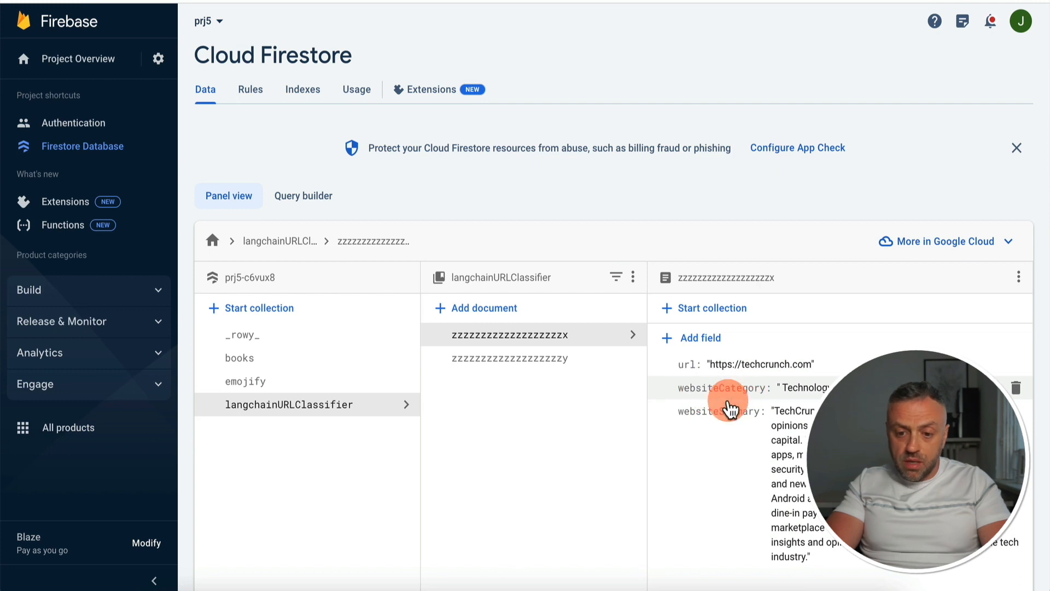
{"action": "left_click", "coordinate": [835, 1]}
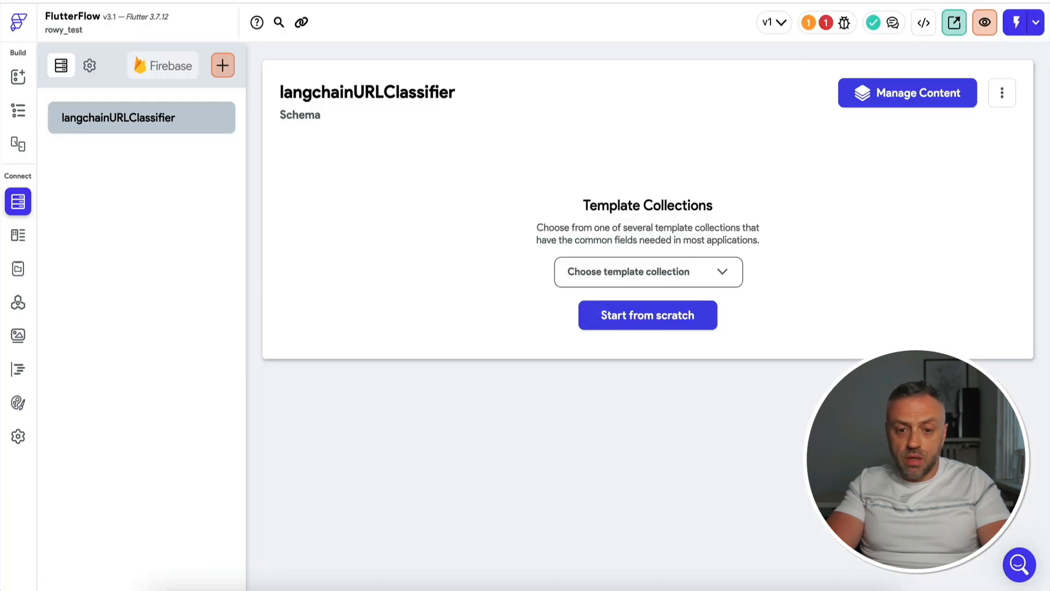
Start the langchainURLClassifier schema from scratch and add a url field of type String
{"action": "left_click", "coordinate": [639, 317]}
{"action": "left_click", "coordinate": [401, 182]}
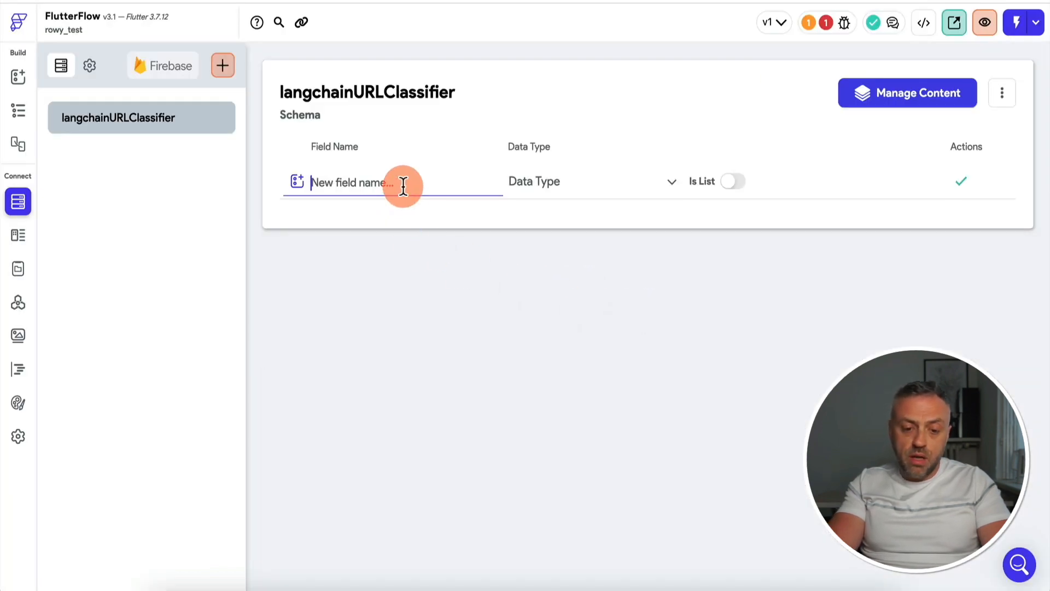
{"action": "type", "text": "url"}
{"action": "left_click", "coordinate": [572, 181]}
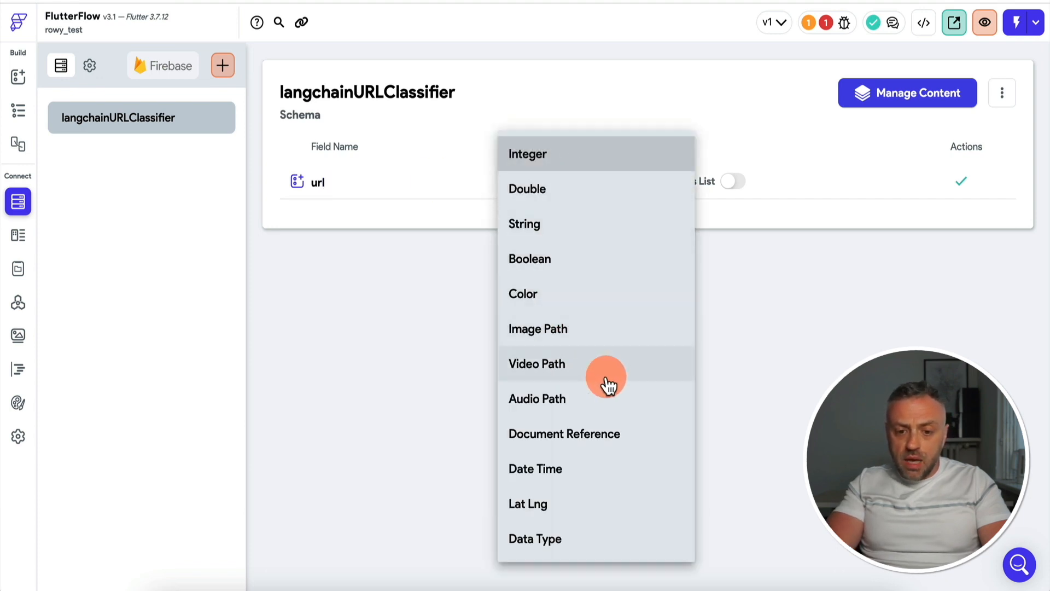
{"action": "left_click", "coordinate": [592, 232]}
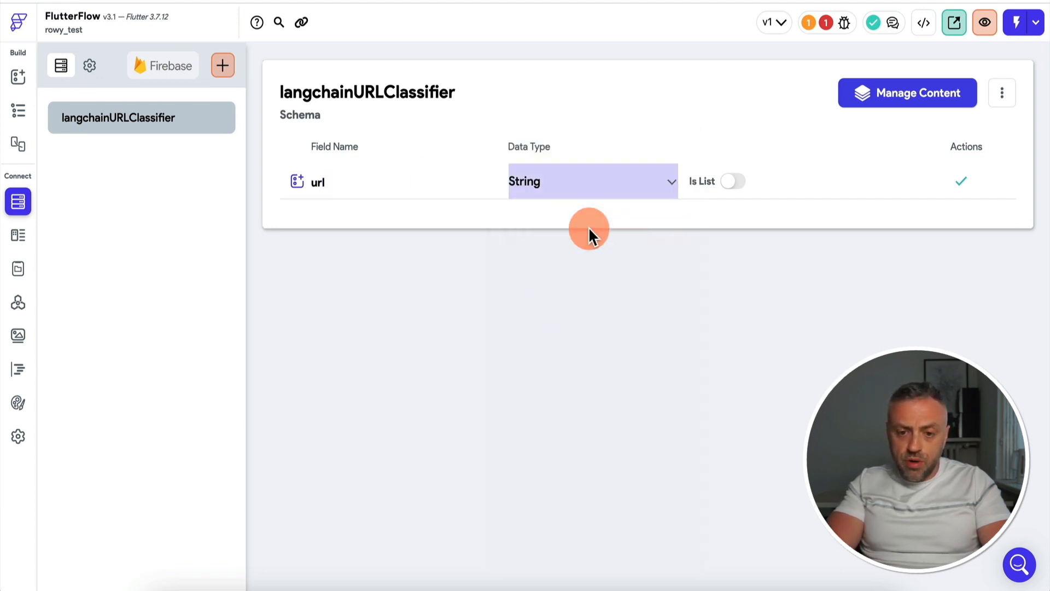
{"action": "key", "text": "Return"}
Add a websiteCategory field of type String to the langchainURLClassifier schema
{"action": "type", "text": "websiteCategory"}
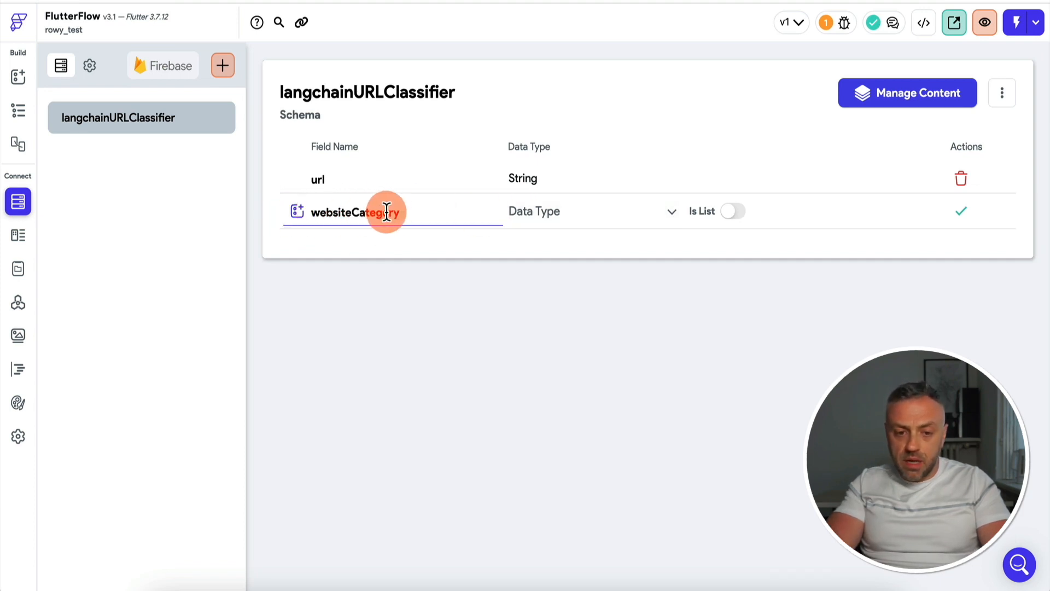
{"action": "left_click", "coordinate": [574, 224]}
{"action": "left_click", "coordinate": [623, 218]}
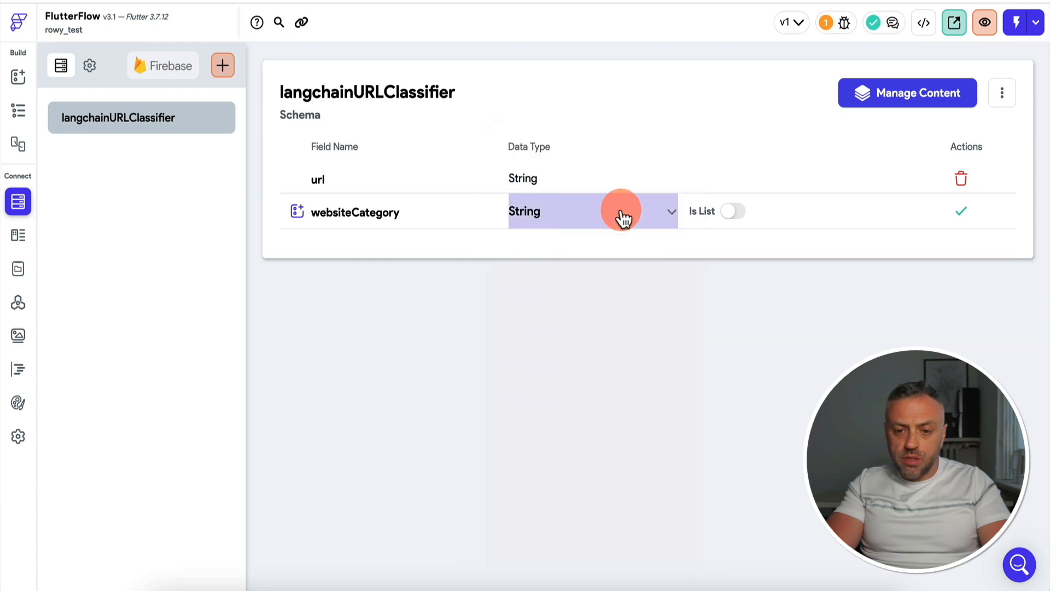
{"action": "left_click", "coordinate": [961, 212]}
Add a websiteSummary field of type String to the langchainURLClassifier schema
{"action": "type", "text": "websiteSummary"}
{"action": "left_click", "coordinate": [552, 241]}
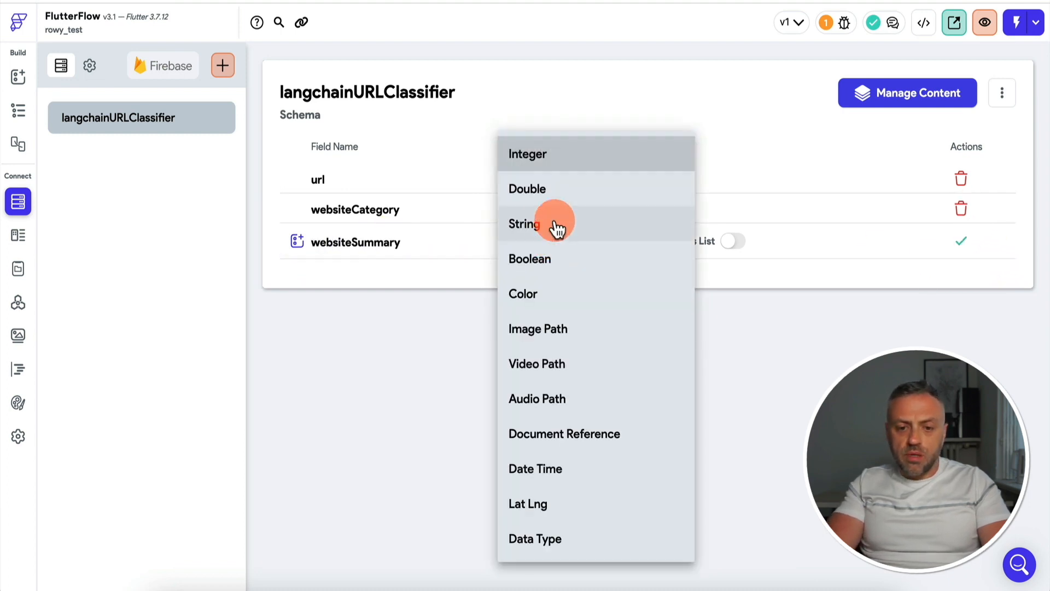
{"action": "left_click", "coordinate": [555, 225]}
{"action": "key", "text": "Return"}
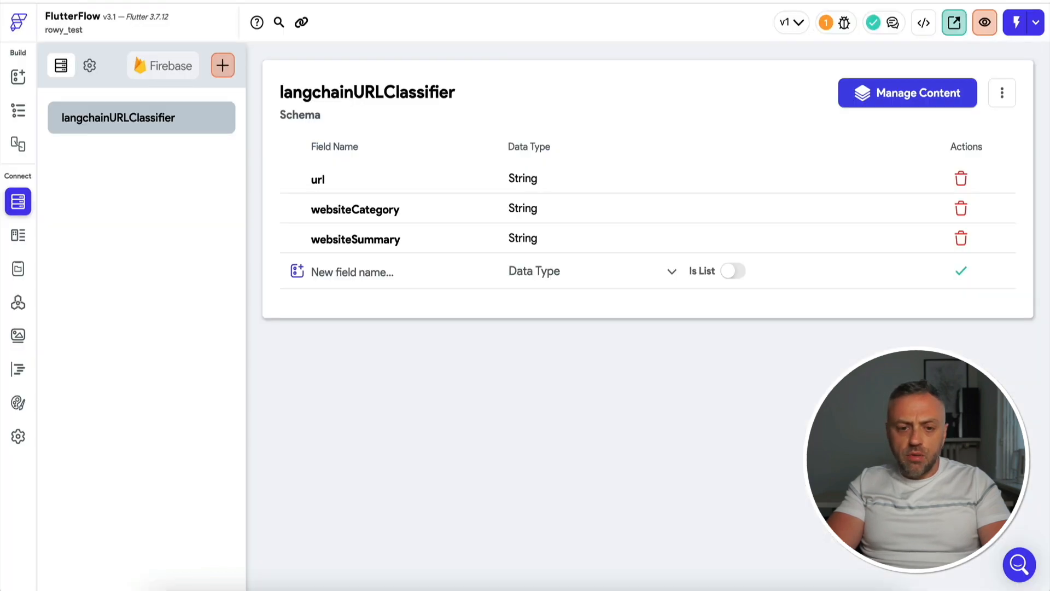
Open the widget tree of HomePage and add a Row inside its Column
{"action": "left_click", "coordinate": [18, 76]}
{"action": "left_click", "coordinate": [18, 111]}
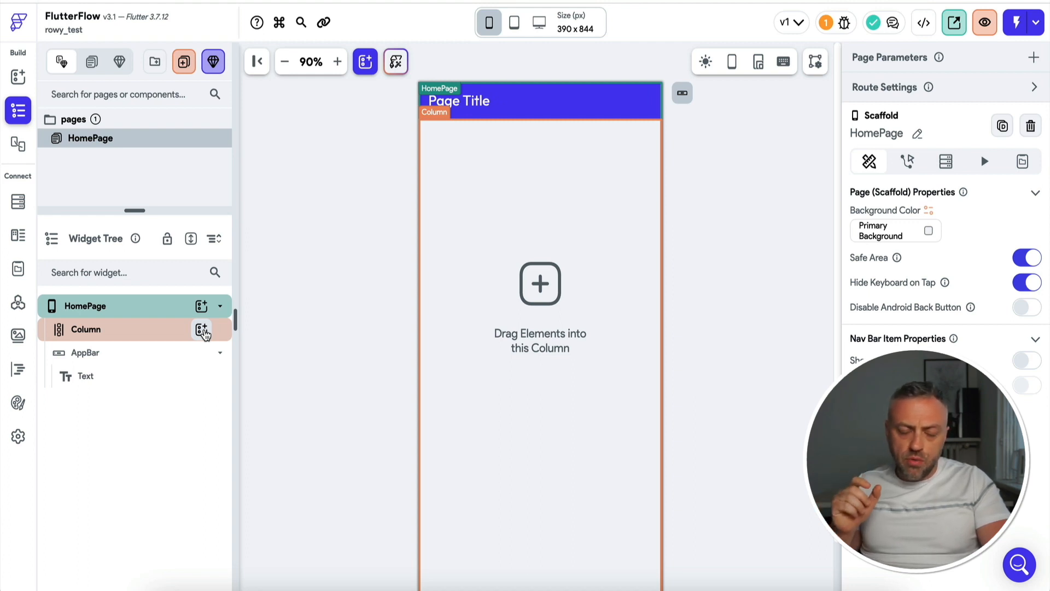
{"action": "left_click", "coordinate": [202, 330]}
{"action": "left_click", "coordinate": [299, 285]}
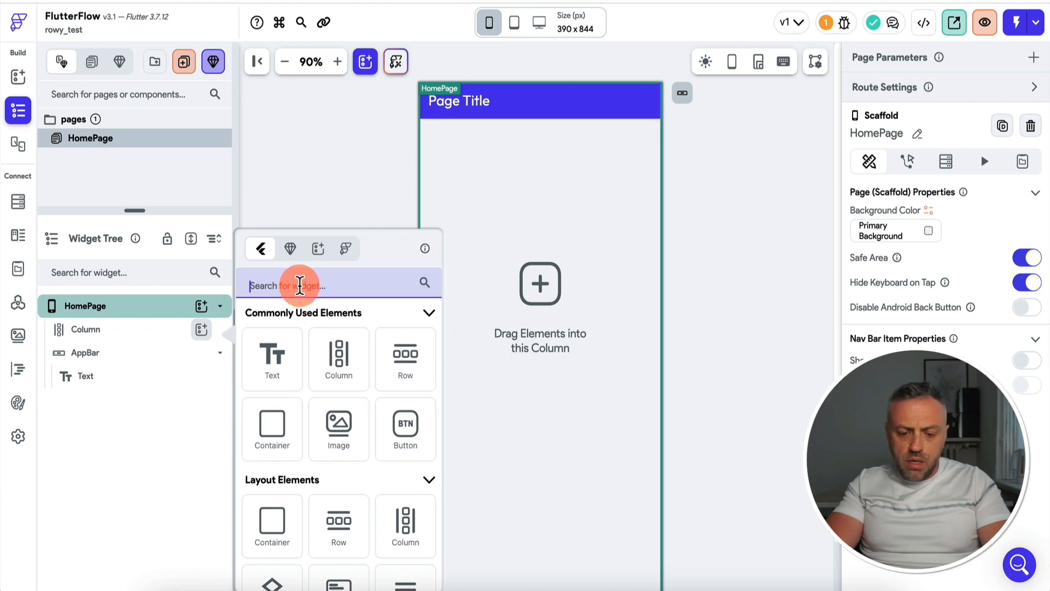
{"action": "type", "text": "row"}
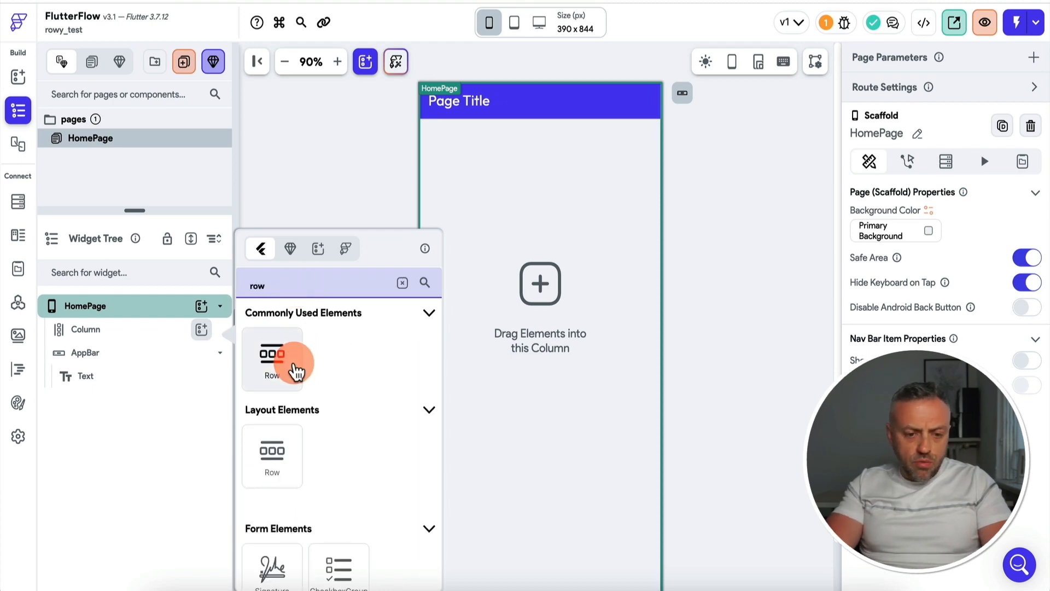
{"action": "left_click", "coordinate": [279, 361]}
Add a TextField inside the new Row on HomePage
{"action": "left_click", "coordinate": [204, 355]}
{"action": "left_click", "coordinate": [301, 290]}
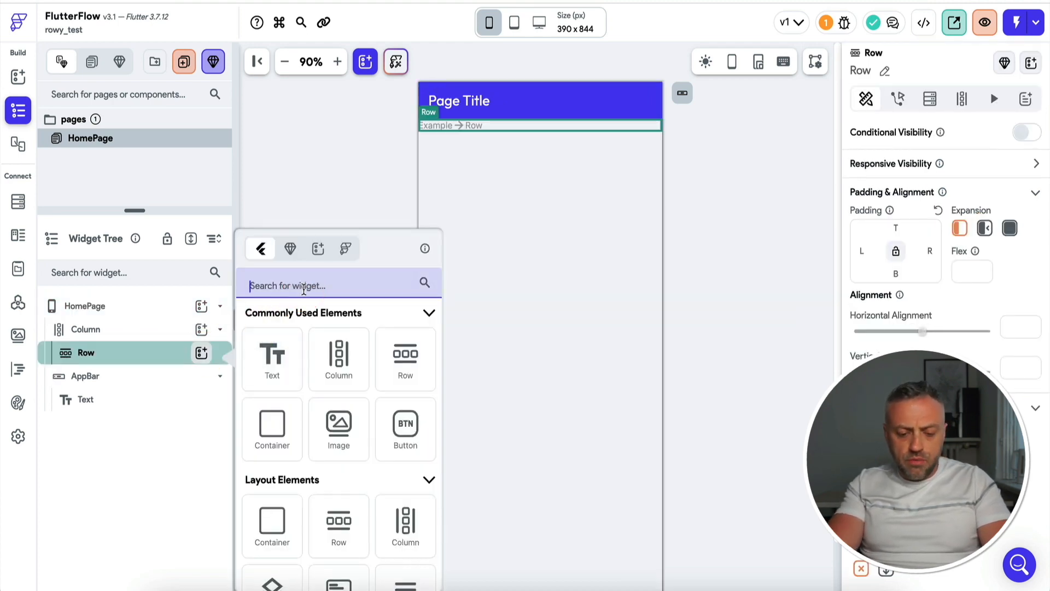
{"action": "type", "text": "text"}
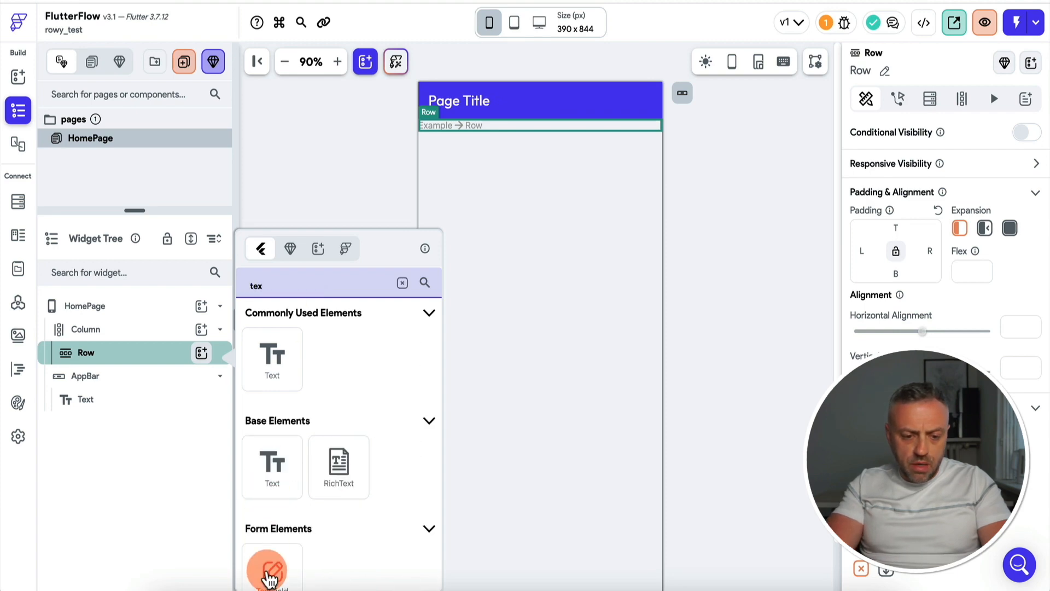
{"action": "left_click", "coordinate": [270, 574]}
Place a Button beside the TextField in the Row and set its text to GO!
{"action": "type", "text": "but"}
{"action": "left_click_drag", "start_coordinate": [296, 375], "coordinate": [496, 133]}
{"action": "left_click", "coordinate": [497, 132]}
{"action": "left_click", "coordinate": [624, 134]}
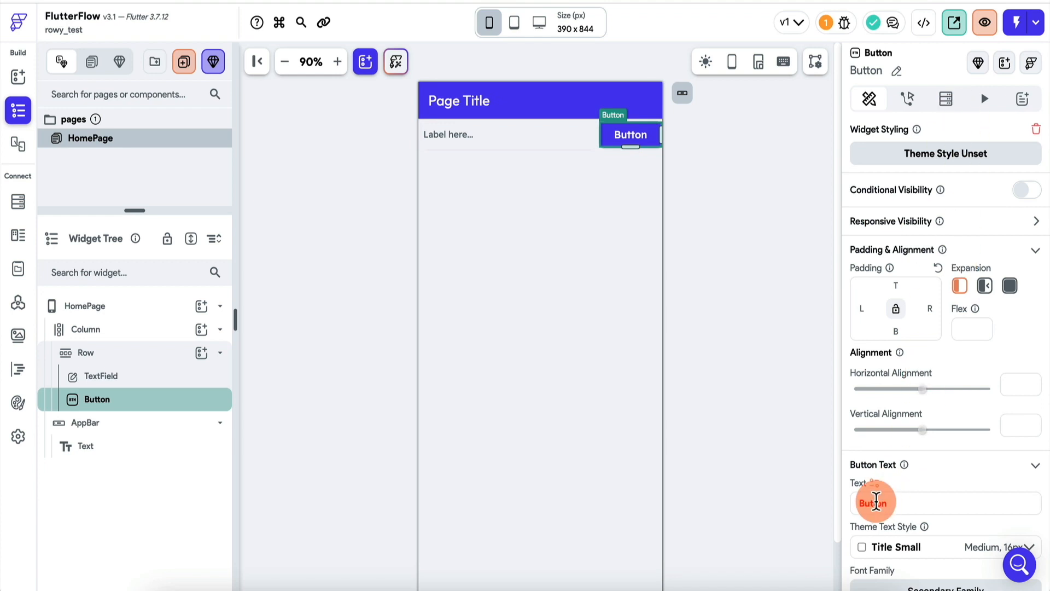
{"action": "type", "text": "GO!"}
{"action": "left_click", "coordinate": [550, 138]}
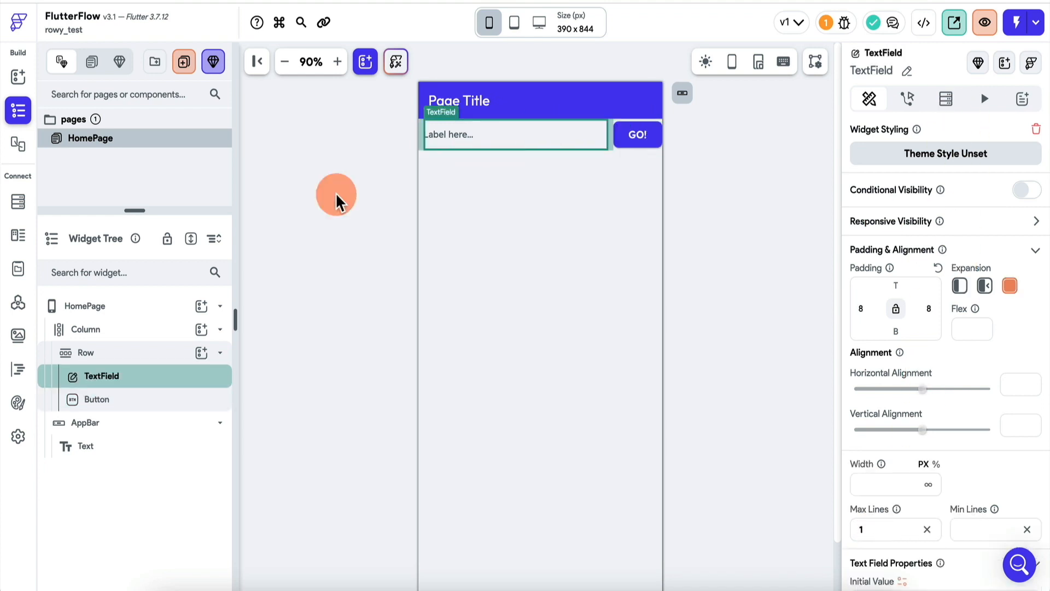
Set the padding of the Row holding the TextField and Button to 10 on all sides
{"action": "left_click", "coordinate": [125, 355]}
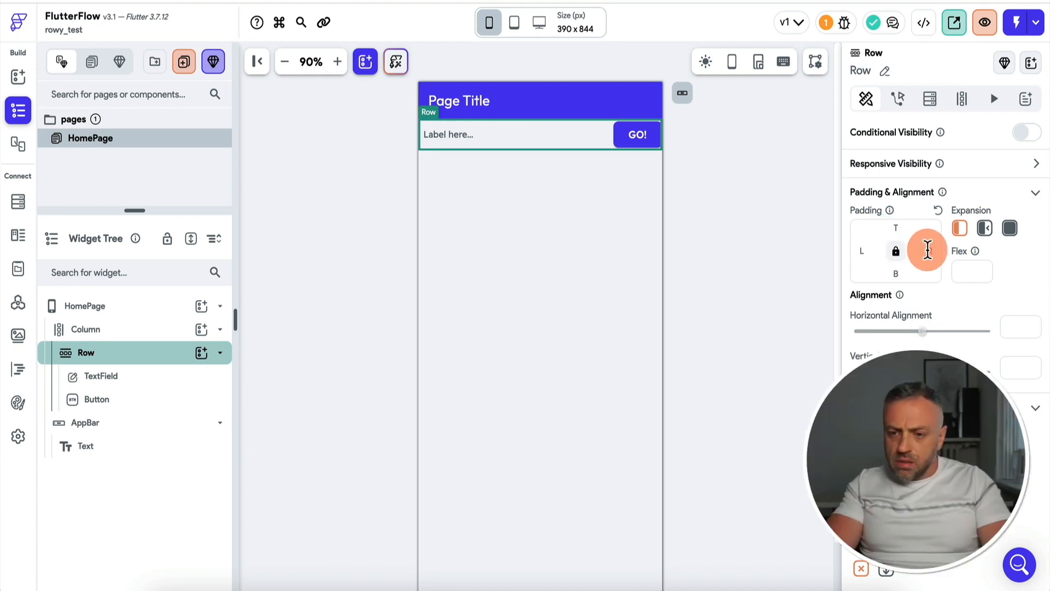
{"action": "left_click", "coordinate": [928, 250]}
{"action": "type", "text": "10"}
{"action": "left_click", "coordinate": [739, 266]}
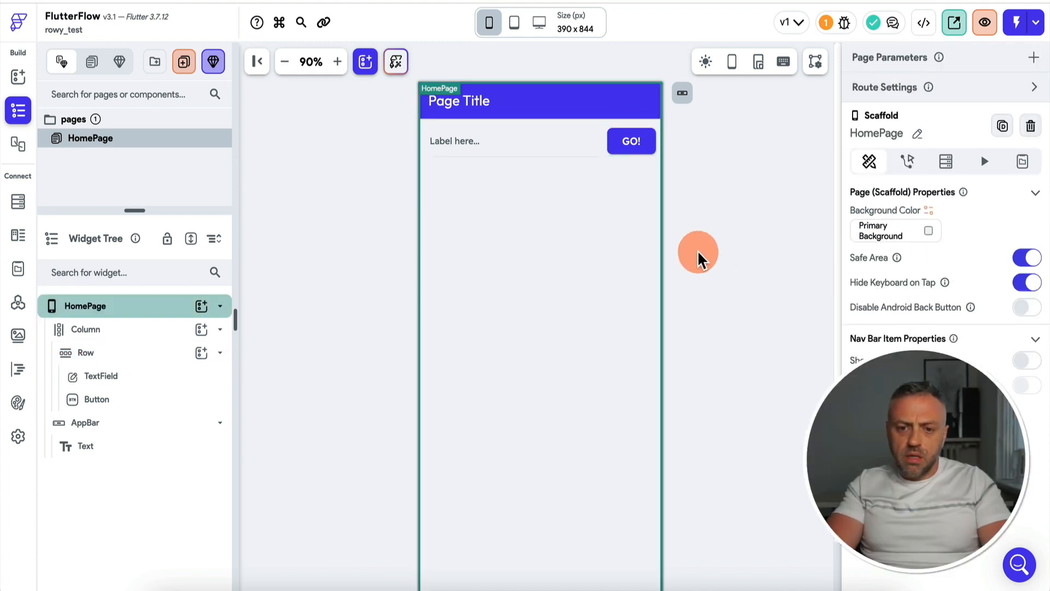
Set the TextField's label text to "Enter URL..."
{"action": "left_click", "coordinate": [509, 149]}
{"action": "scroll", "coordinate": [939, 340], "scroll_direction": "down", "scroll_amount": 3}
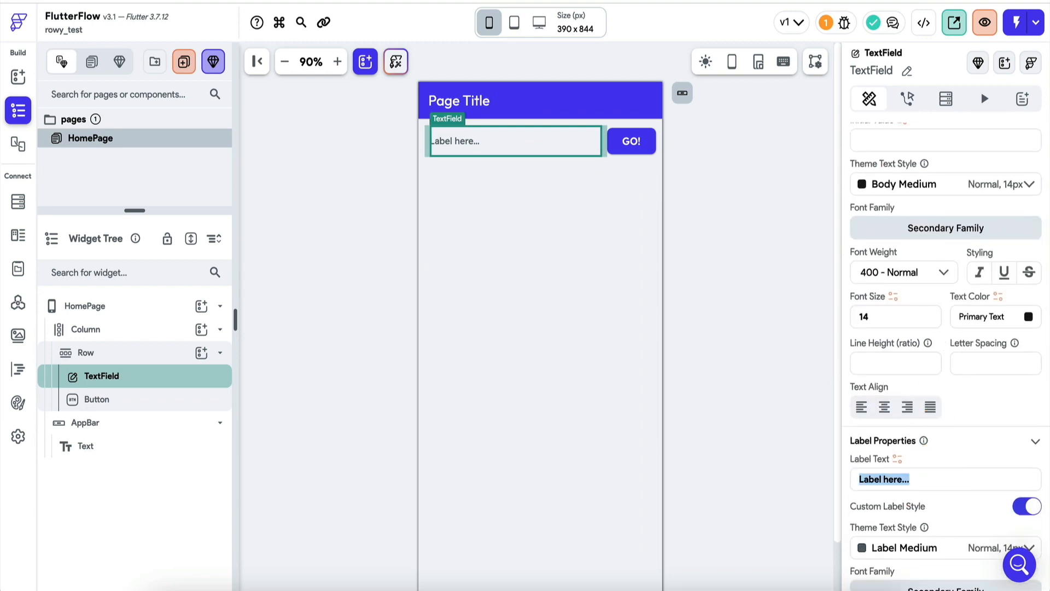
{"action": "type", "text": "Enter URL..."}
{"action": "left_click", "coordinate": [605, 317]}
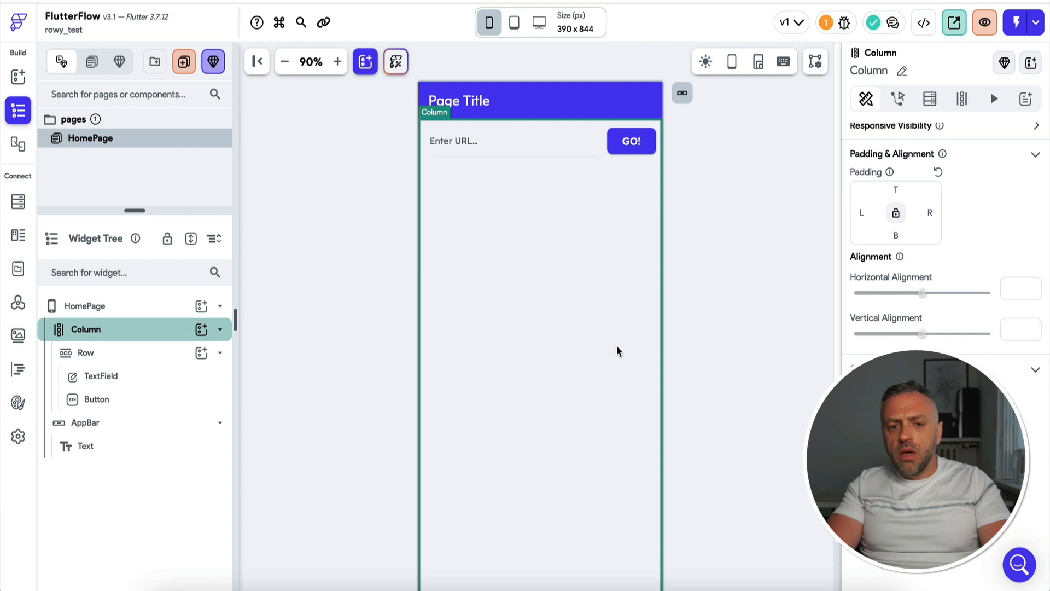
{"action": "left_click", "coordinate": [505, 10]}
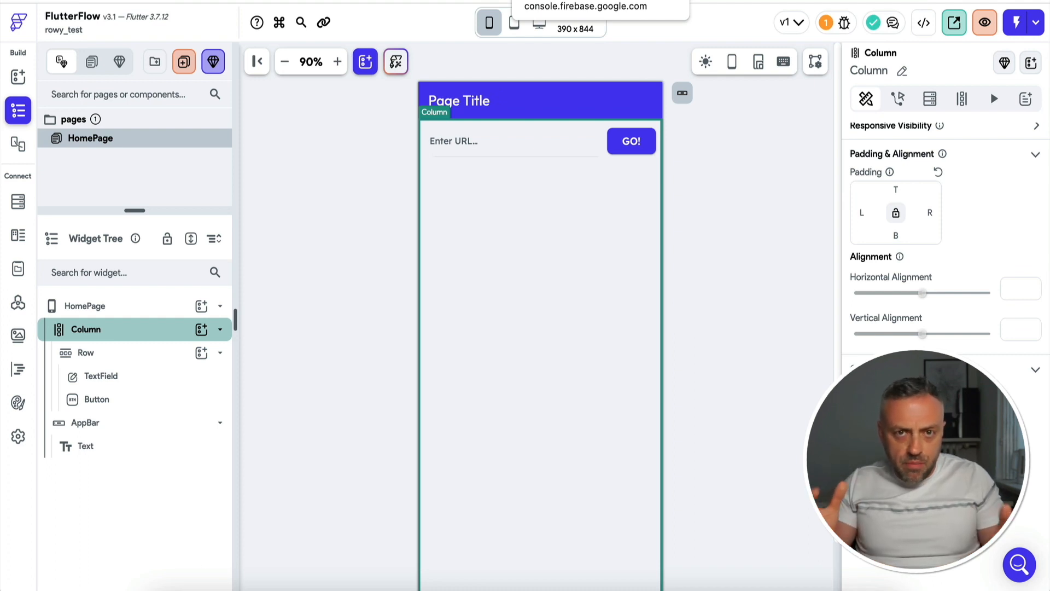
{"action": "left_click", "coordinate": [448, 203]}
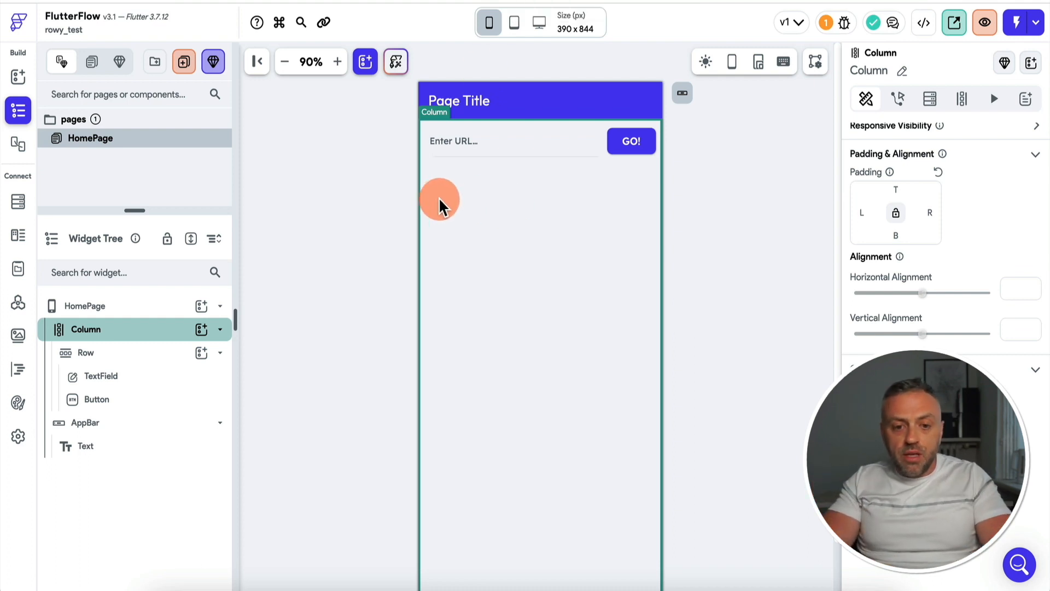
Add a second Row to the HomePage Column and put a Text widget inside it
{"action": "left_click", "coordinate": [203, 331]}
{"action": "type", "text": "row"}
{"action": "left_click", "coordinate": [276, 356]}
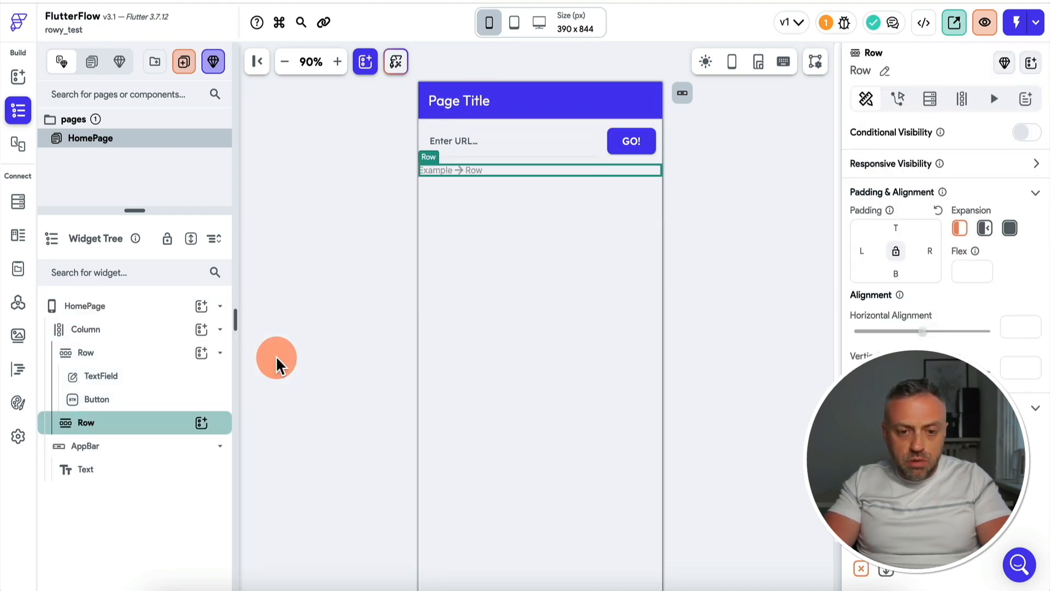
{"action": "left_click", "coordinate": [201, 423]}
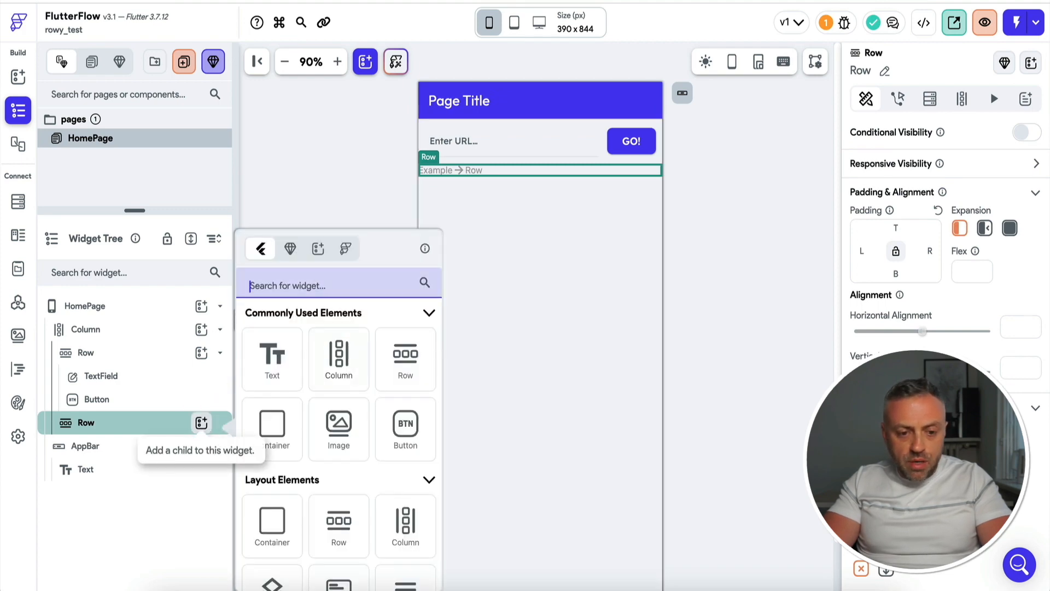
{"action": "type", "text": "text"}
{"action": "left_click", "coordinate": [274, 363]}
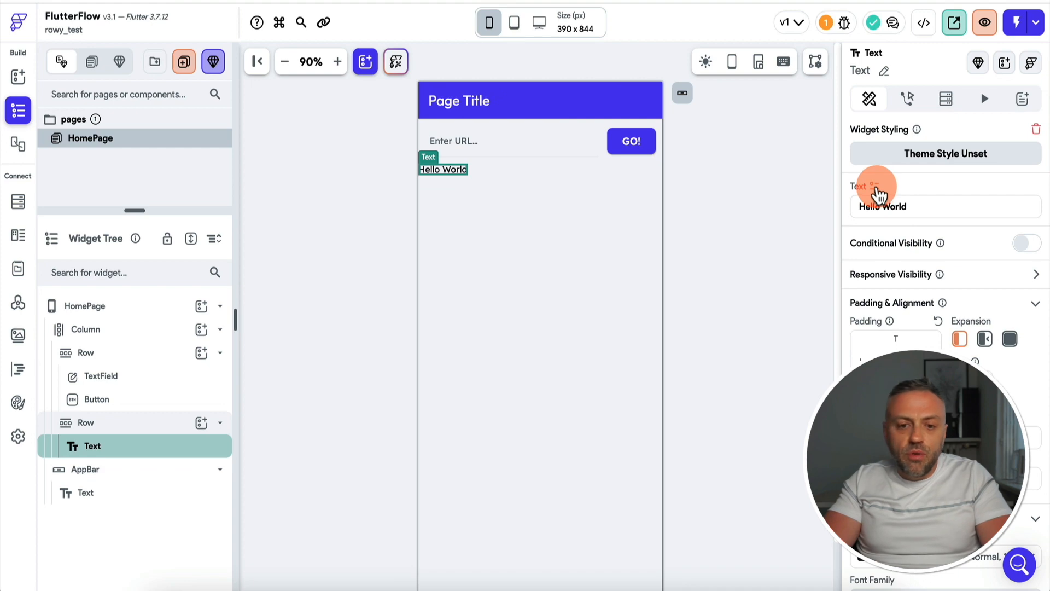
{"action": "left_click", "coordinate": [156, 424]}
{"action": "right_click", "coordinate": [156, 425]}
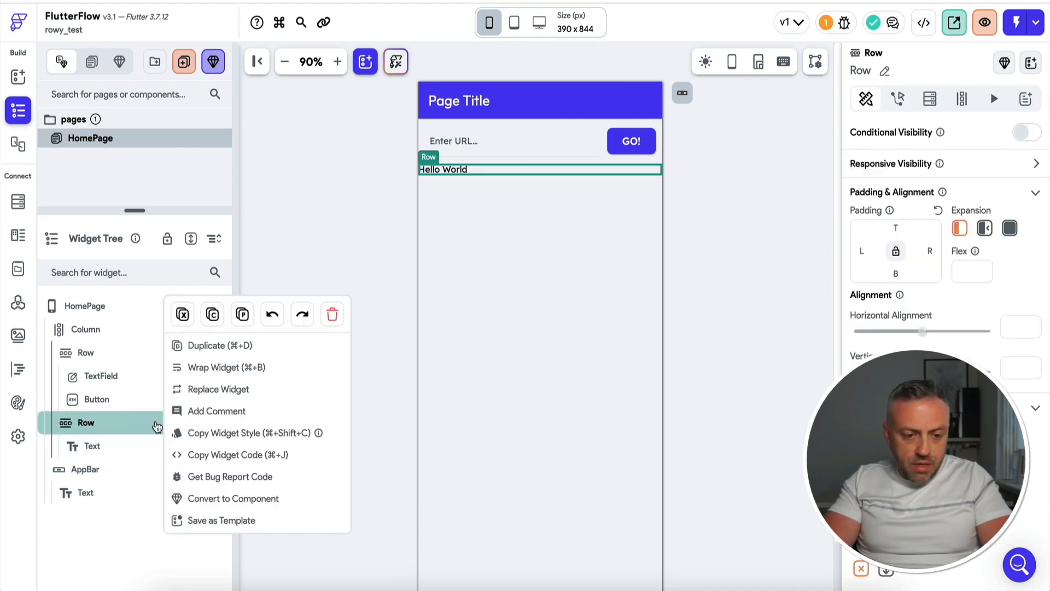
{"action": "left_click", "coordinate": [223, 370]}
{"action": "left_click", "coordinate": [159, 413]}
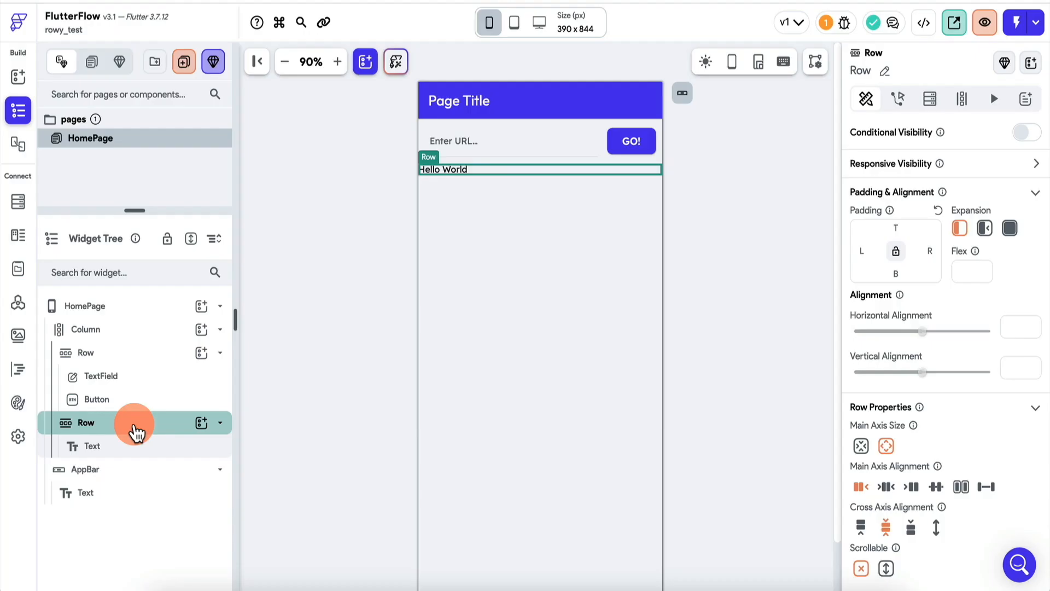
Duplicate the Row that contains the Text widget
{"action": "right_click", "coordinate": [132, 425]}
{"action": "left_click", "coordinate": [197, 358]}
{"action": "left_click", "coordinate": [200, 348]}
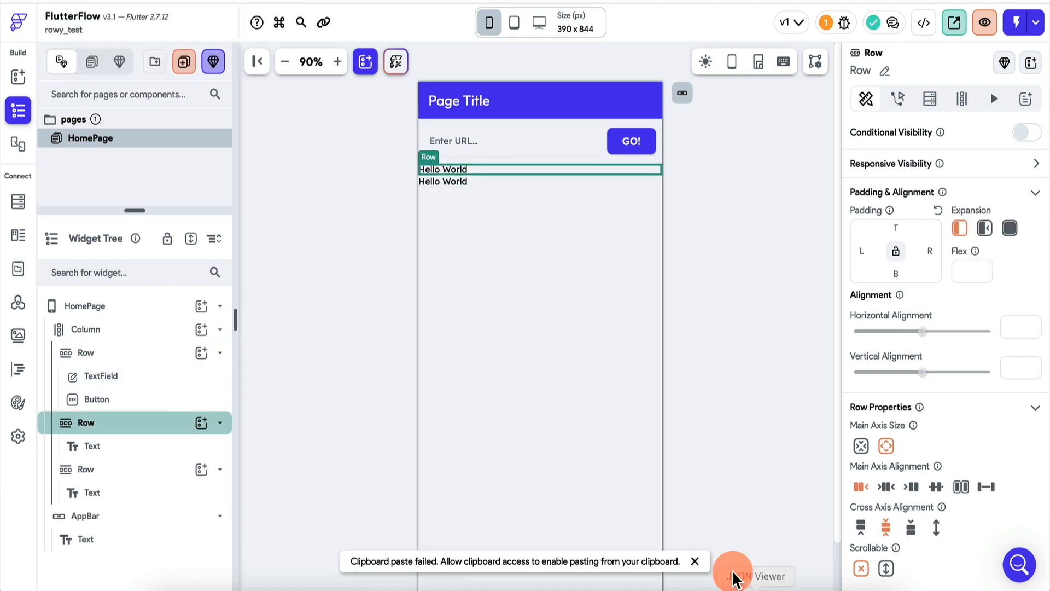
Center the Text horizontally in both Rows below the URL field using the Rows' main axis alignment
{"action": "left_click", "coordinate": [696, 561]}
{"action": "left_click", "coordinate": [146, 422]}
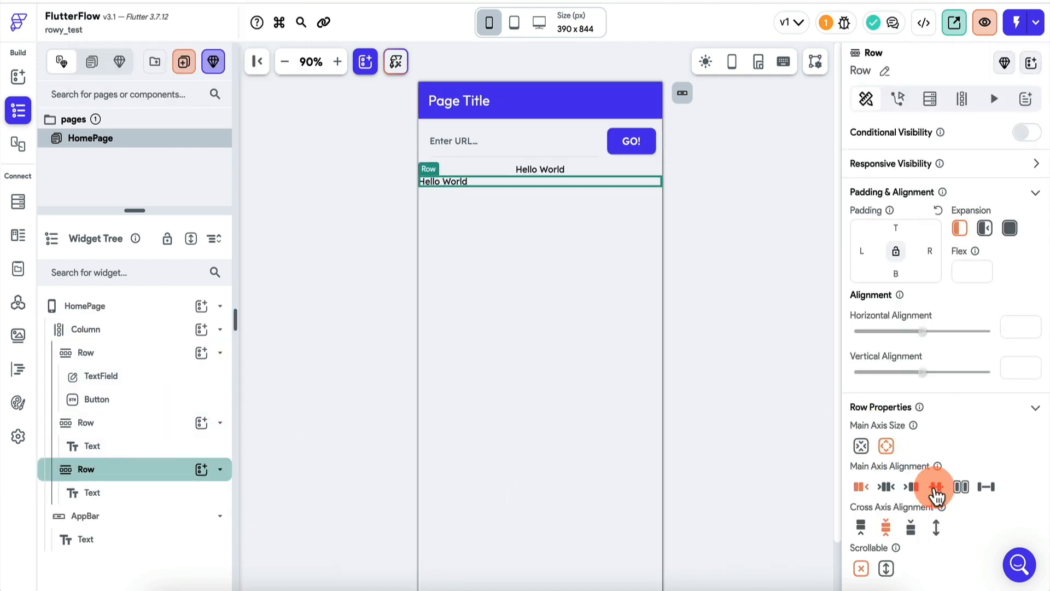
Set the font size of both Hello World Text widgets to 16
{"action": "left_click", "coordinate": [543, 170]}
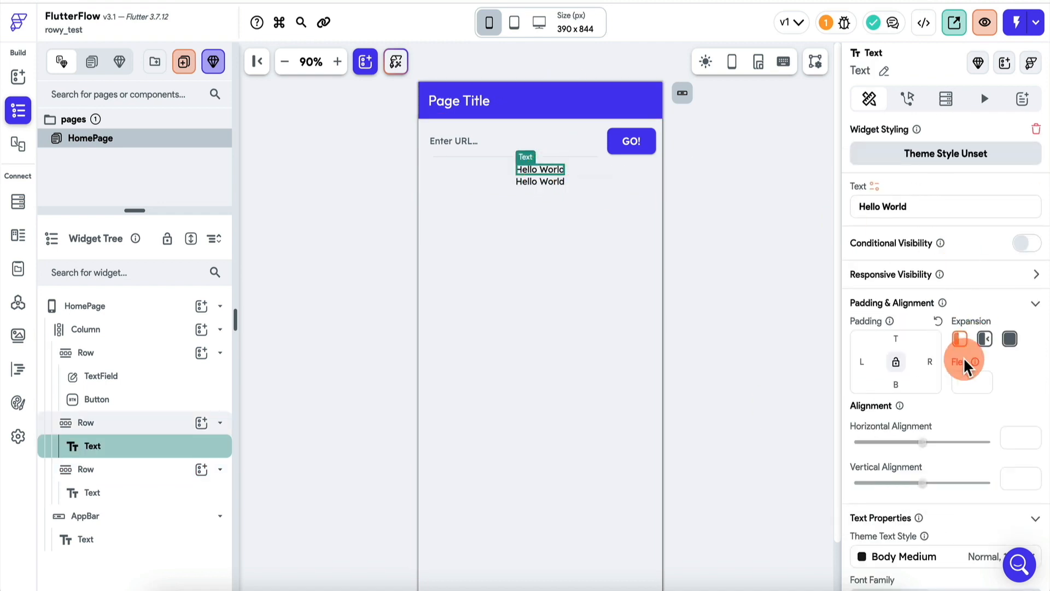
{"action": "scroll", "coordinate": [965, 359], "scroll_direction": "down", "scroll_amount": 5}
{"action": "left_click", "coordinate": [1012, 294]}
{"action": "left_click", "coordinate": [917, 430]}
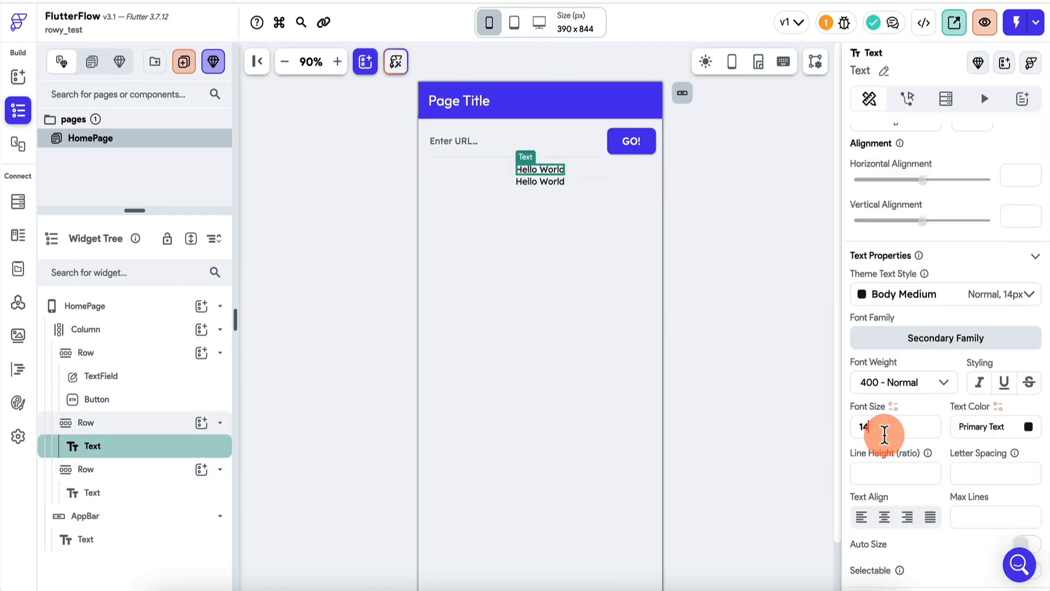
{"action": "type", "text": "6"}
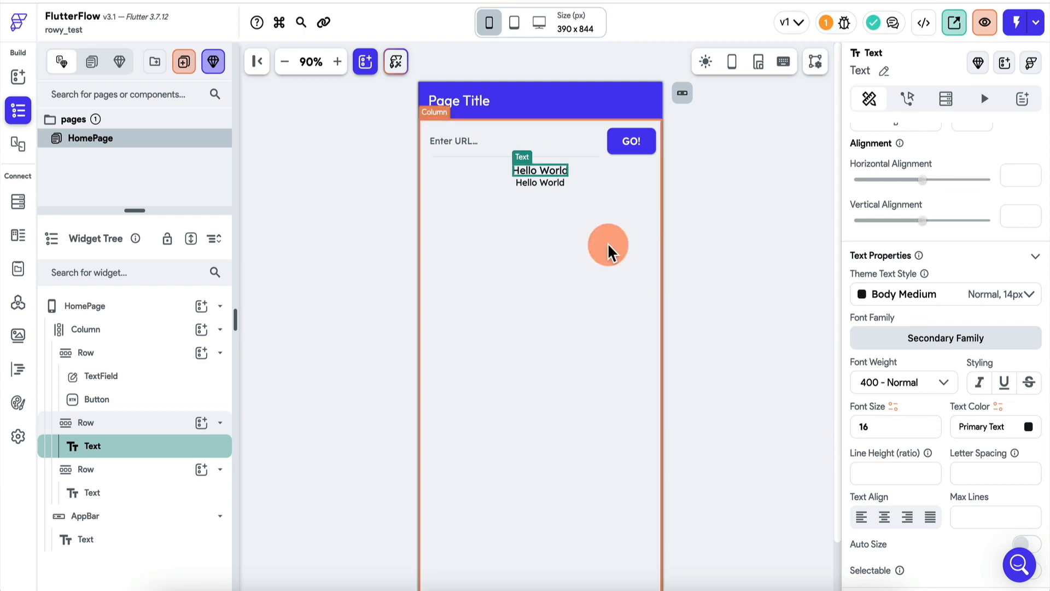
{"action": "scroll", "coordinate": [898, 501], "scroll_direction": "down", "scroll_amount": 4}
{"action": "left_click", "coordinate": [718, 205]}
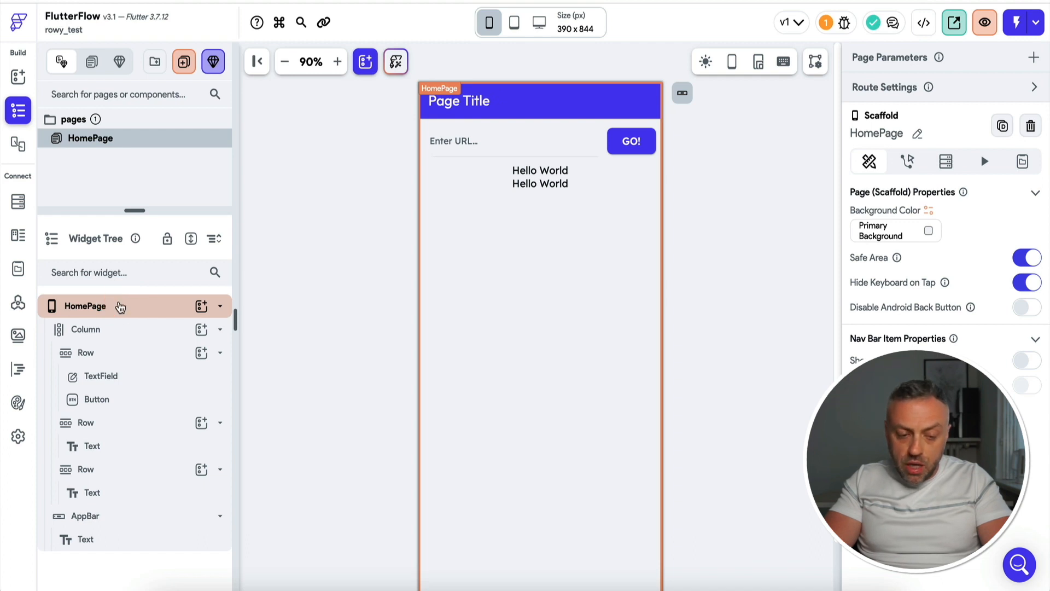
Add a backend query to HomePage that queries the langchainURLClassifier collection as a List of Documents
{"action": "left_click", "coordinate": [121, 308]}
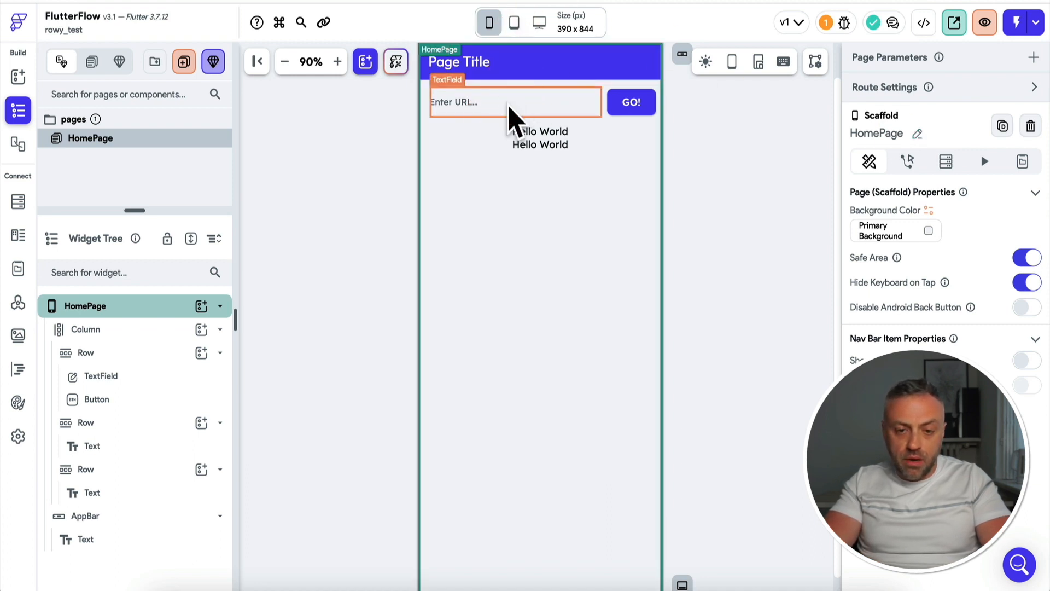
{"action": "left_click", "coordinate": [528, 103]}
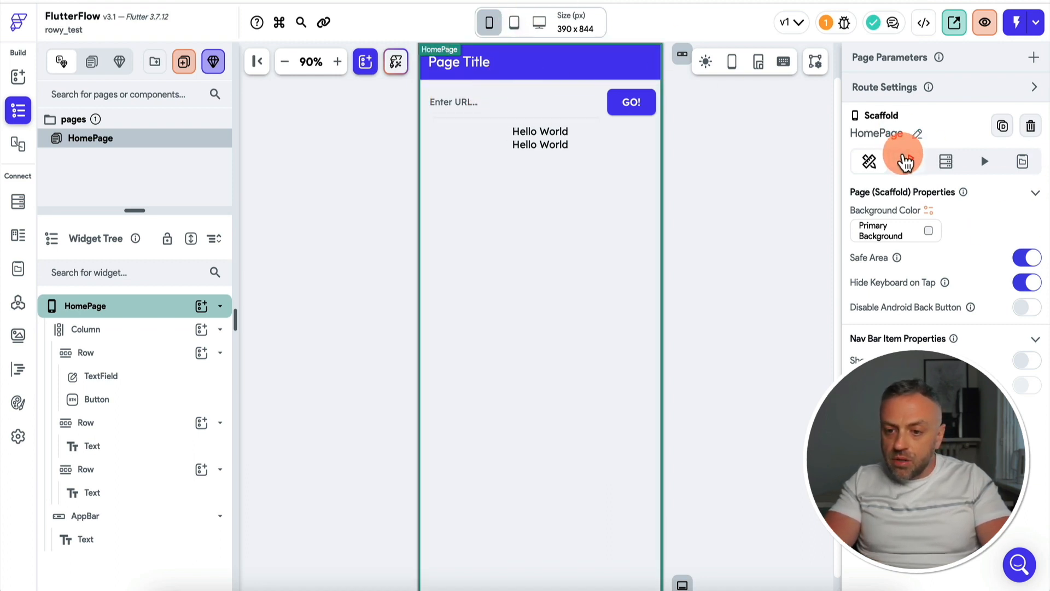
{"action": "left_click", "coordinate": [949, 164]}
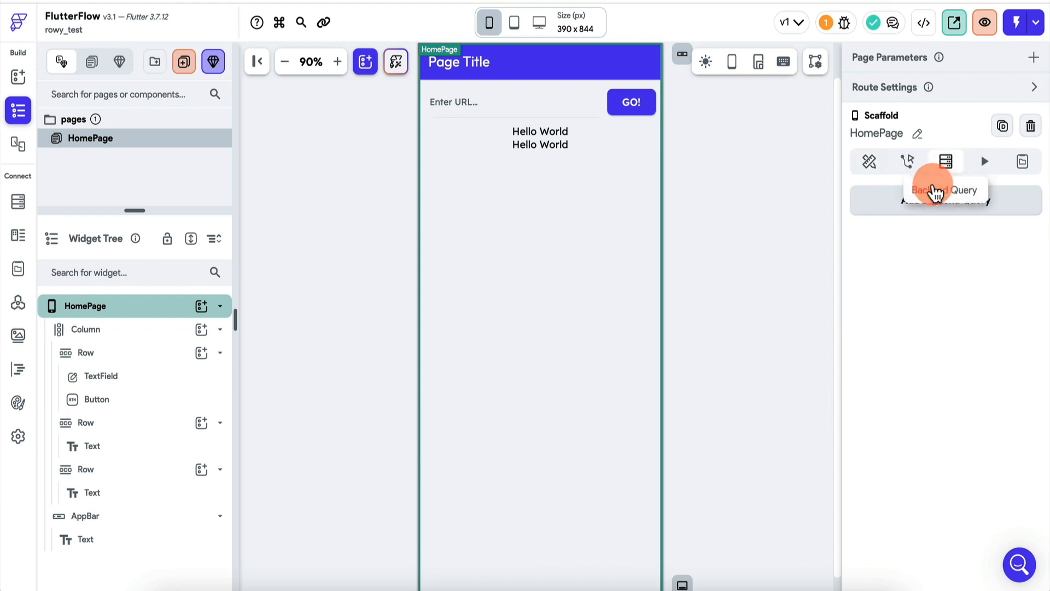
{"action": "left_click", "coordinate": [976, 216]}
{"action": "left_click", "coordinate": [712, 197]}
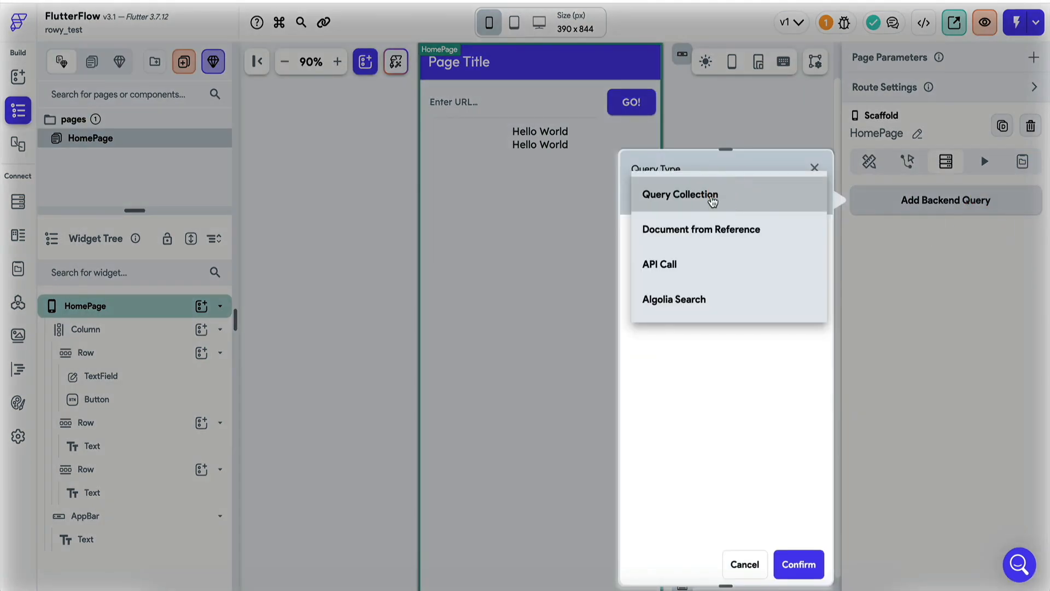
{"action": "left_click", "coordinate": [712, 197]}
{"action": "left_click", "coordinate": [715, 287]}
{"action": "left_click", "coordinate": [723, 289]}
{"action": "left_click", "coordinate": [721, 337]}
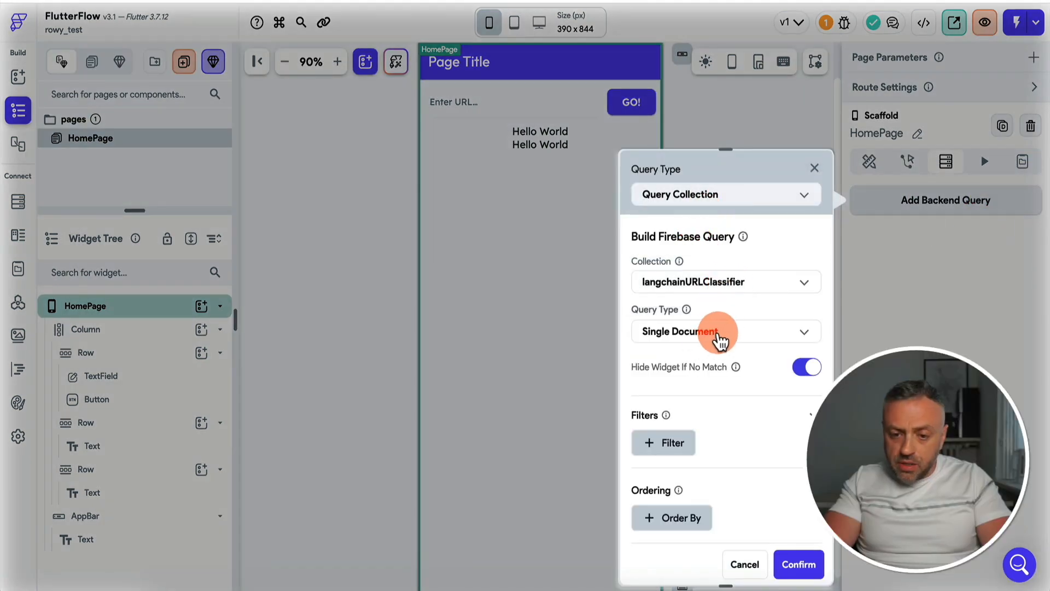
{"action": "left_click", "coordinate": [730, 302]}
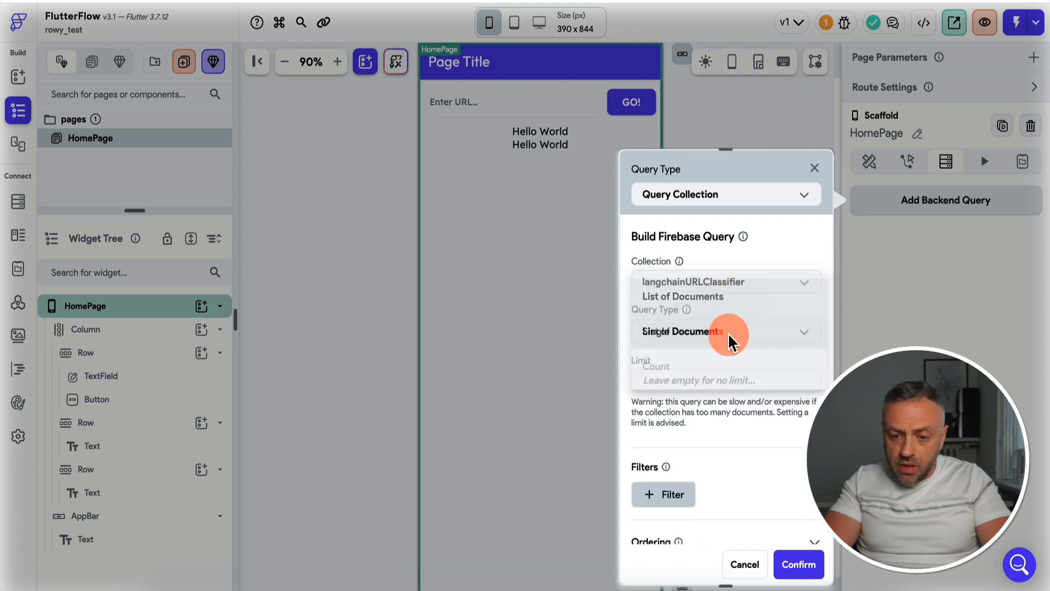
Filter the query so that url is Equal To the TextField (Enter URL...) widget state, and confirm the query
{"action": "scroll", "coordinate": [711, 400], "scroll_direction": "down", "scroll_amount": 3}
{"action": "left_click", "coordinate": [663, 350]}
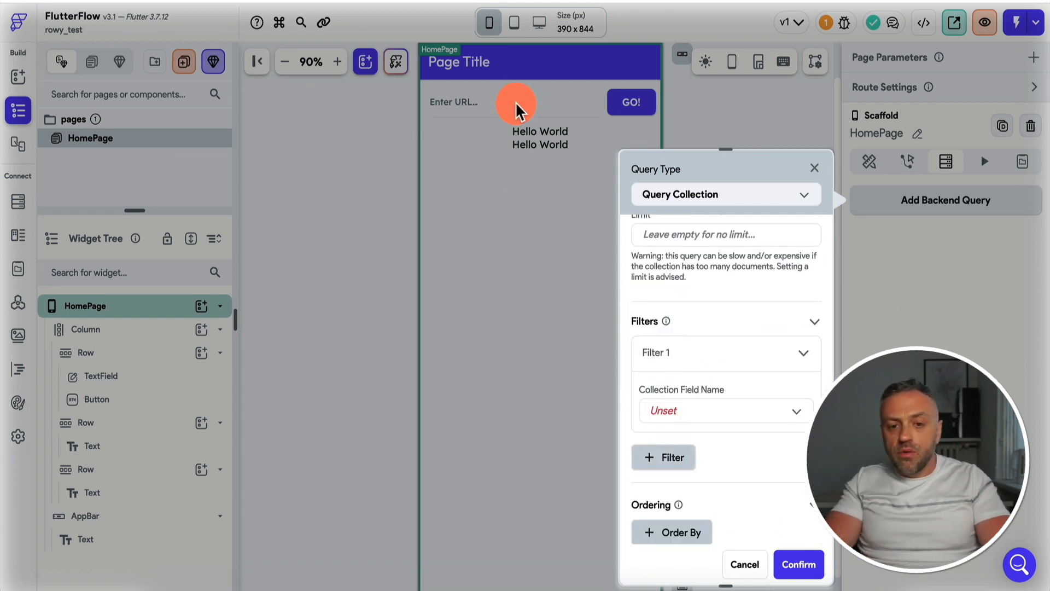
{"action": "left_click", "coordinate": [687, 421]}
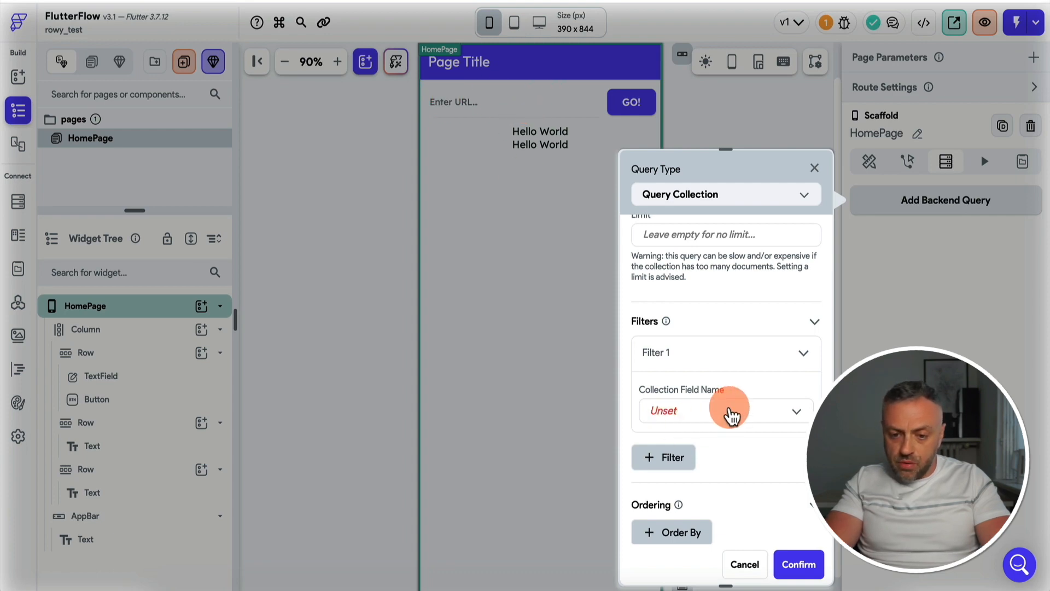
{"action": "left_click", "coordinate": [727, 411]}
{"action": "left_click", "coordinate": [726, 481]}
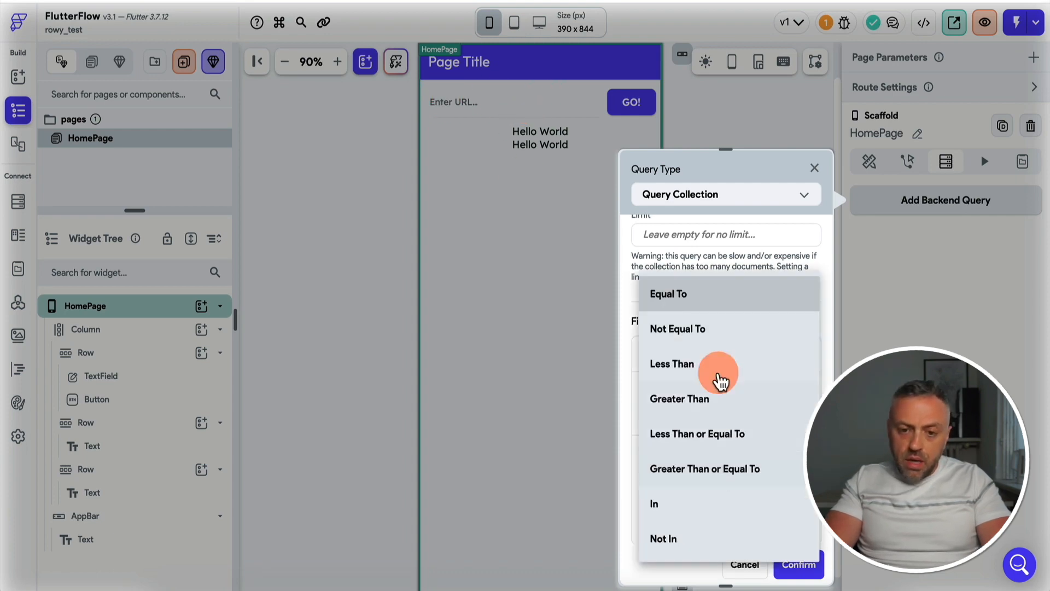
{"action": "left_click", "coordinate": [717, 297]}
{"action": "scroll", "coordinate": [706, 387], "scroll_direction": "down", "scroll_amount": 3}
{"action": "left_click", "coordinate": [722, 345]}
{"action": "left_click", "coordinate": [526, 427]}
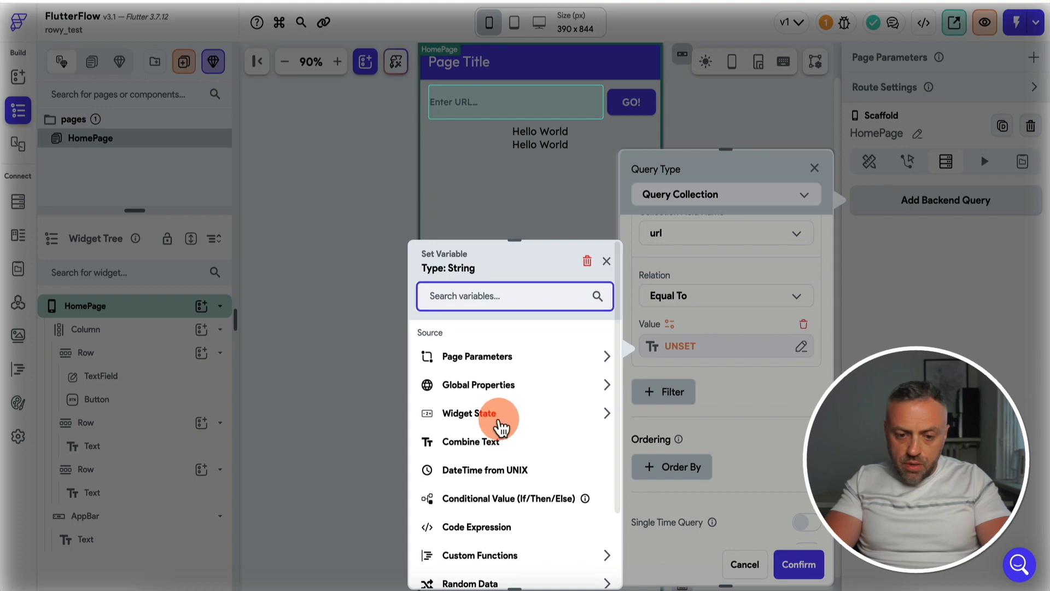
{"action": "left_click", "coordinate": [492, 460]}
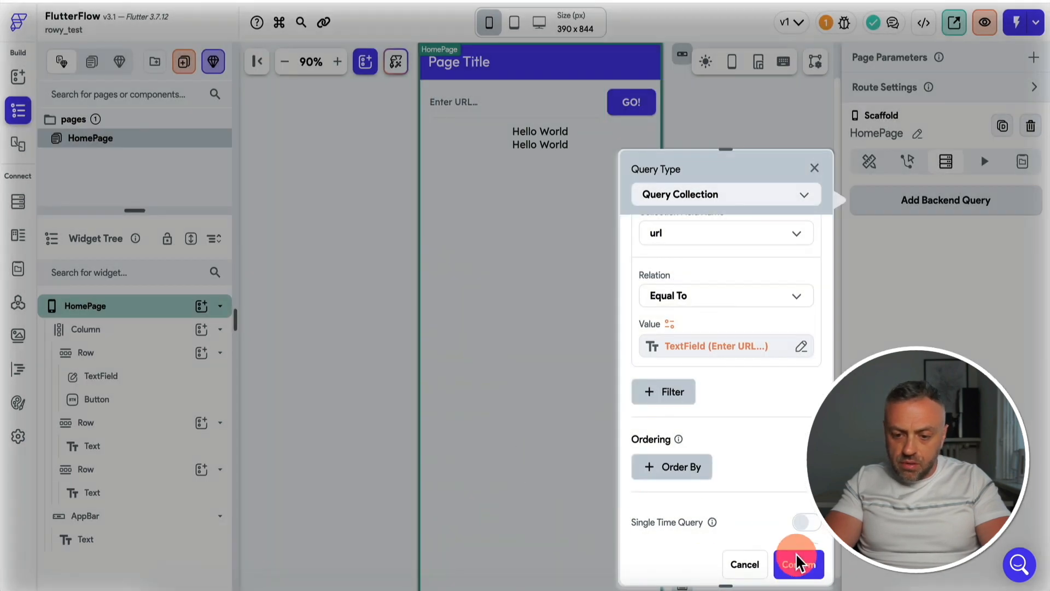
{"action": "left_click", "coordinate": [799, 564]}
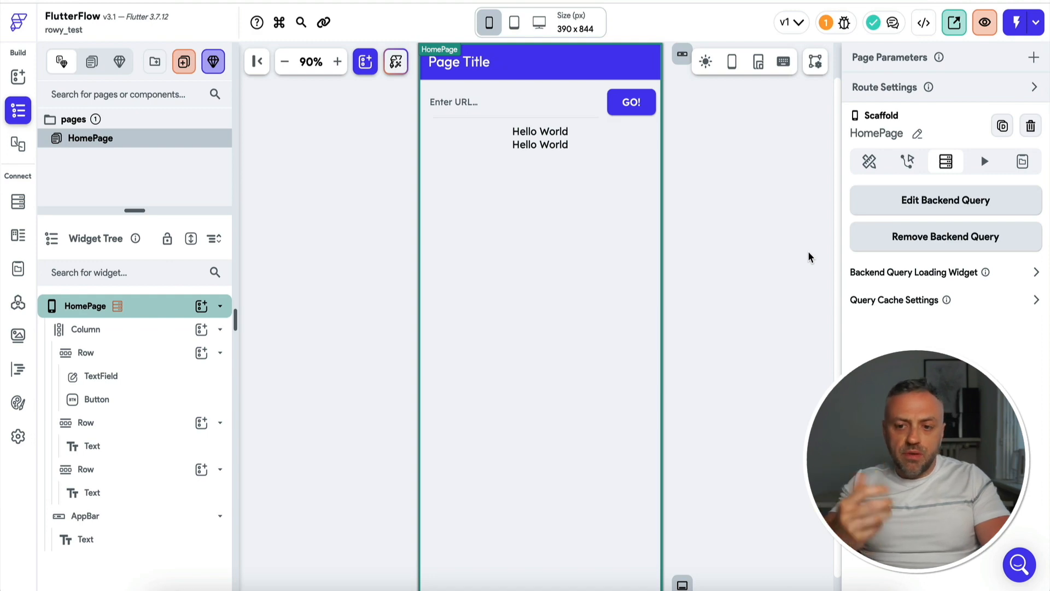
Give the GO! button an On Tap action that creates a document in the langchainURLClassifier collection
{"action": "left_click", "coordinate": [766, 243]}
{"action": "left_click", "coordinate": [553, 103]}
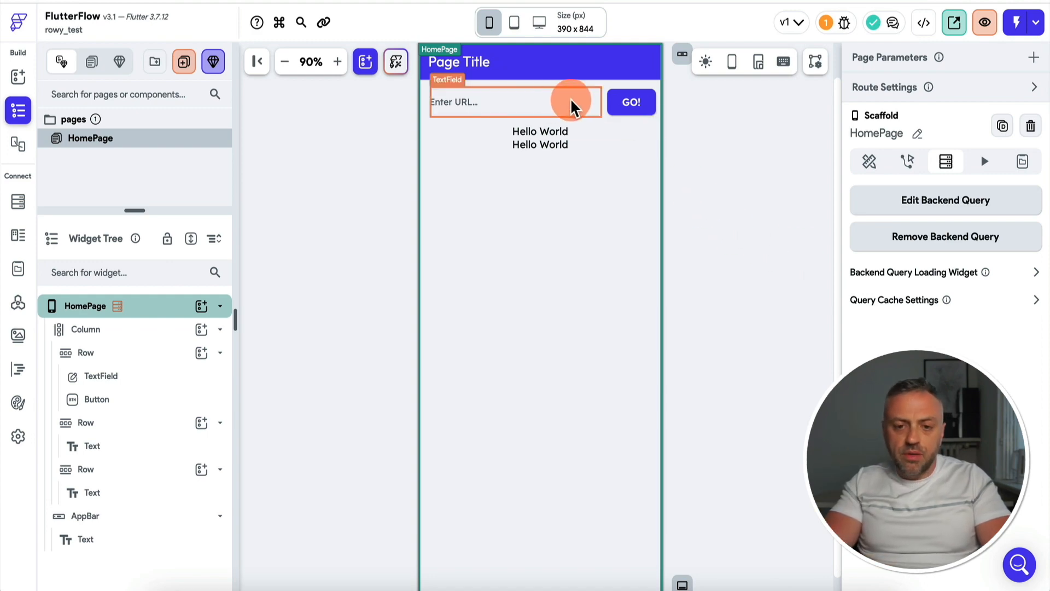
{"action": "left_click", "coordinate": [629, 104]}
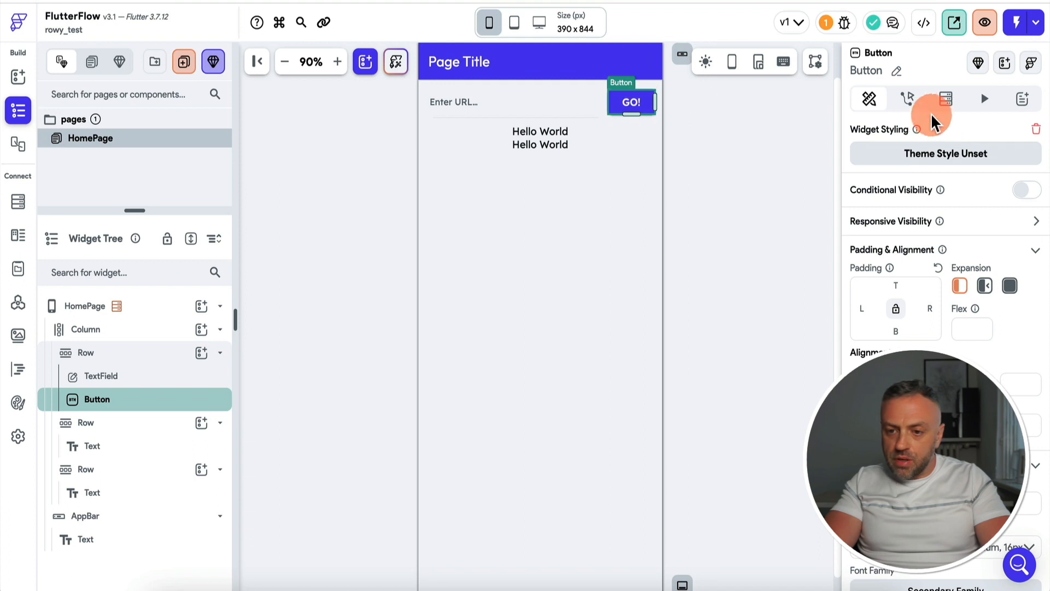
{"action": "left_click", "coordinate": [907, 99]}
{"action": "left_click", "coordinate": [973, 219]}
{"action": "type", "text": "cre"}
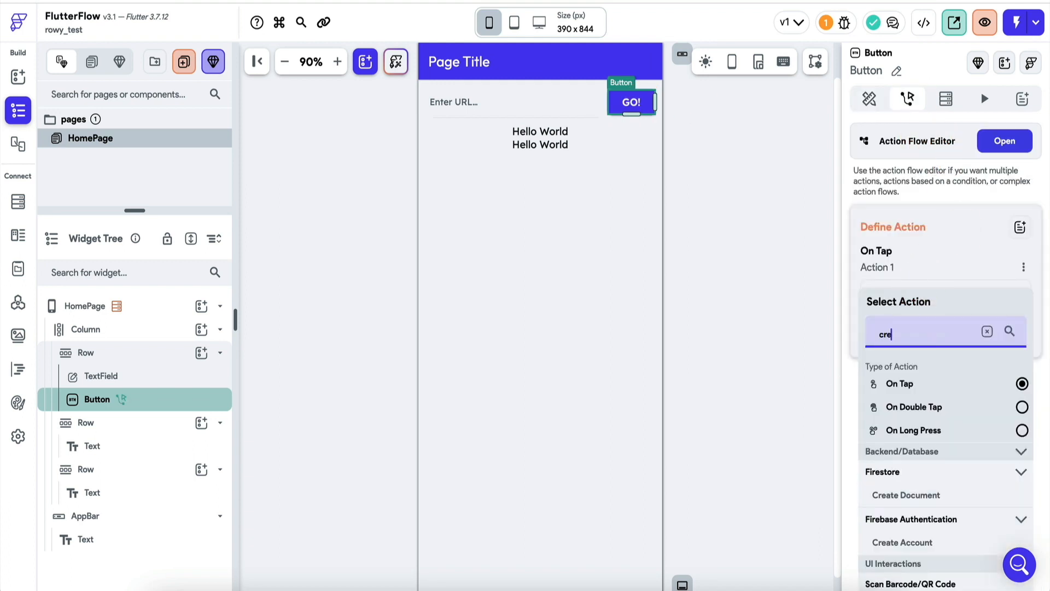
{"action": "left_click", "coordinate": [942, 495]}
{"action": "left_click", "coordinate": [919, 335]}
{"action": "left_click", "coordinate": [912, 339]}
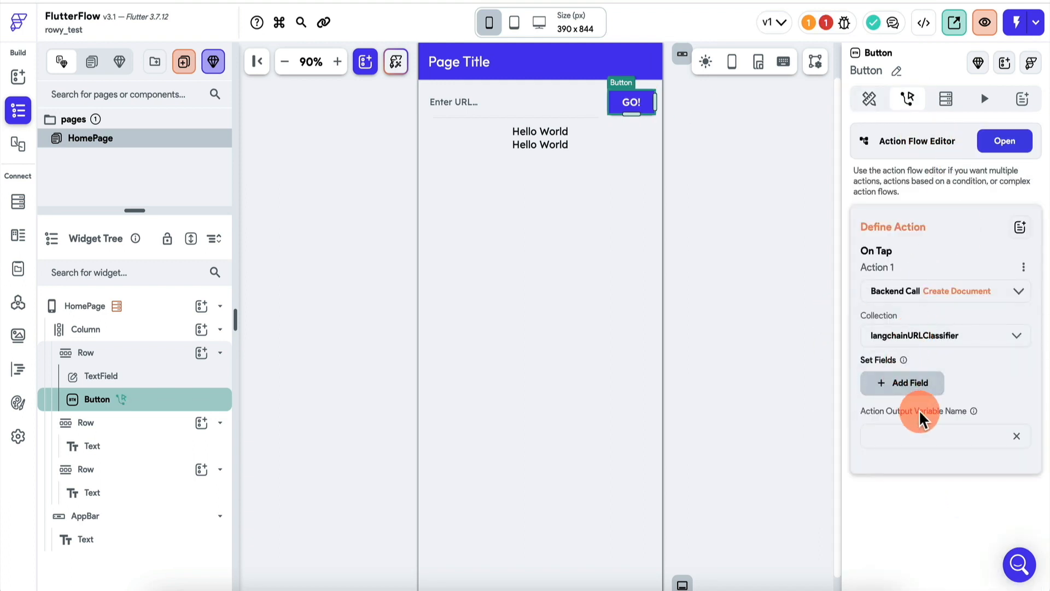
Add the url field to the Create Document action and fill it from the TextField (Enter URL...) widget state
{"action": "left_click", "coordinate": [909, 385]}
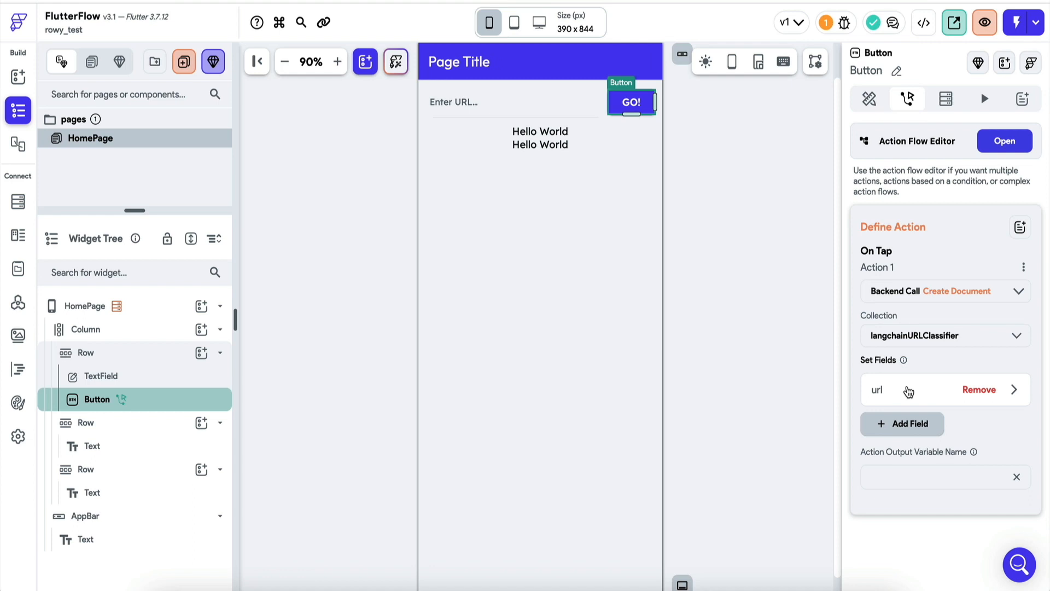
{"action": "left_click", "coordinate": [909, 392]}
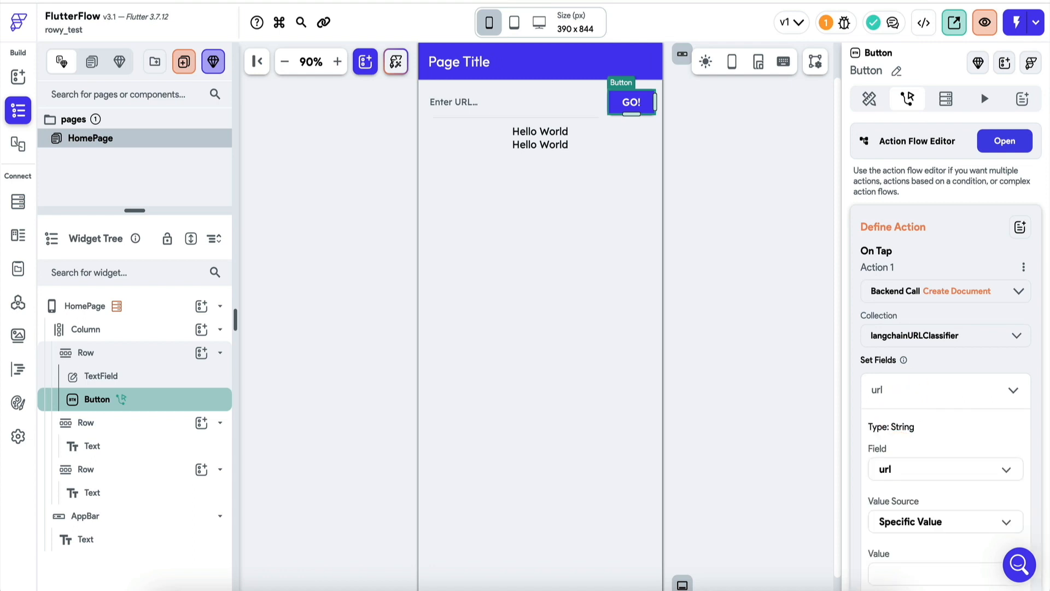
{"action": "left_click", "coordinate": [928, 530]}
{"action": "left_click", "coordinate": [921, 547]}
{"action": "left_click", "coordinate": [900, 560]}
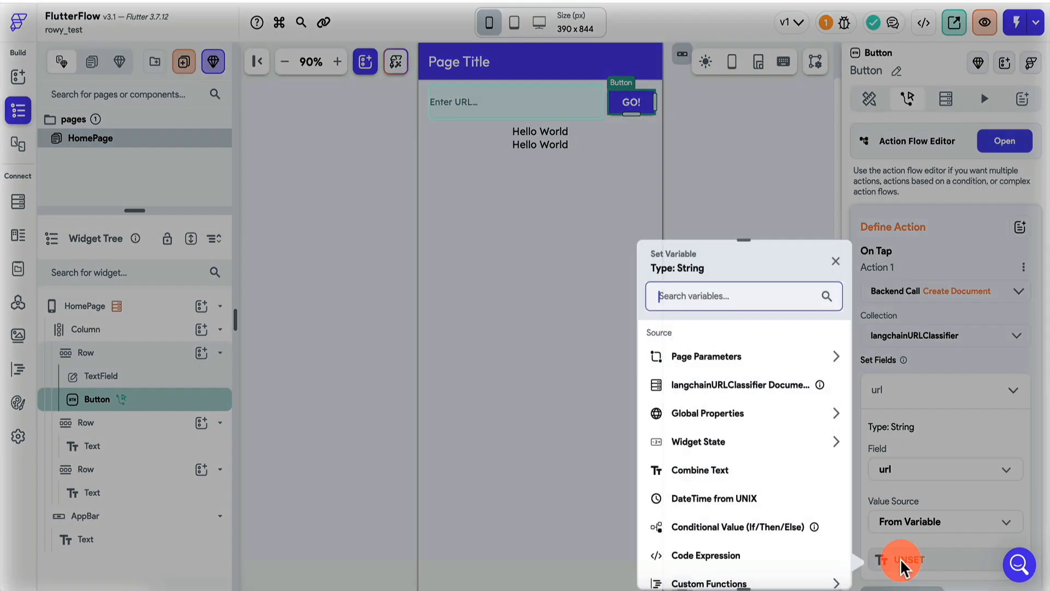
{"action": "left_click", "coordinate": [711, 444]}
{"action": "left_click", "coordinate": [711, 486]}
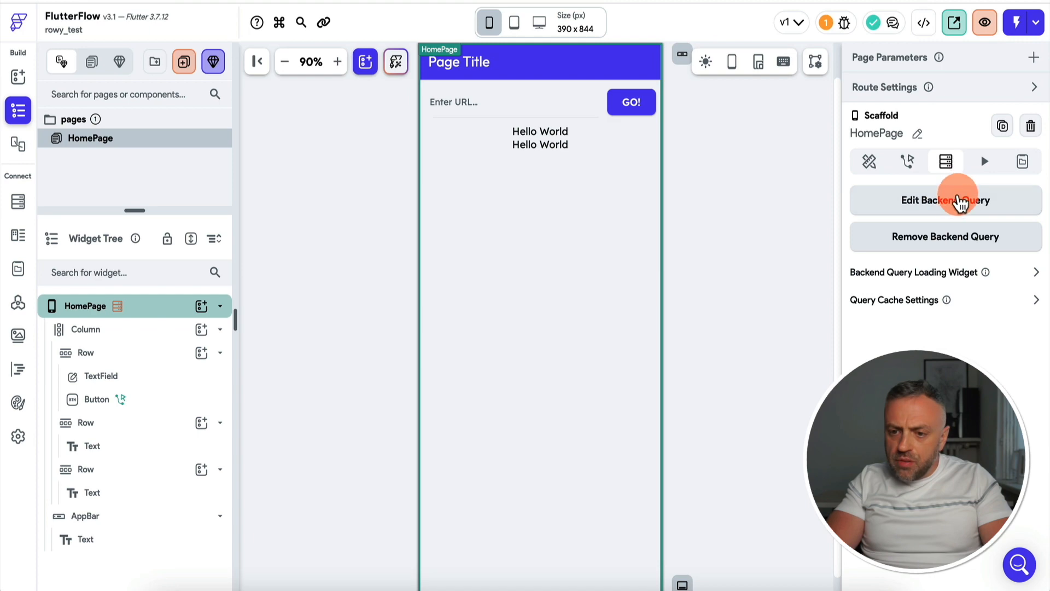
Change the query type of the HomePage backend query to Single Document and confirm it
{"action": "left_click", "coordinate": [962, 201]}
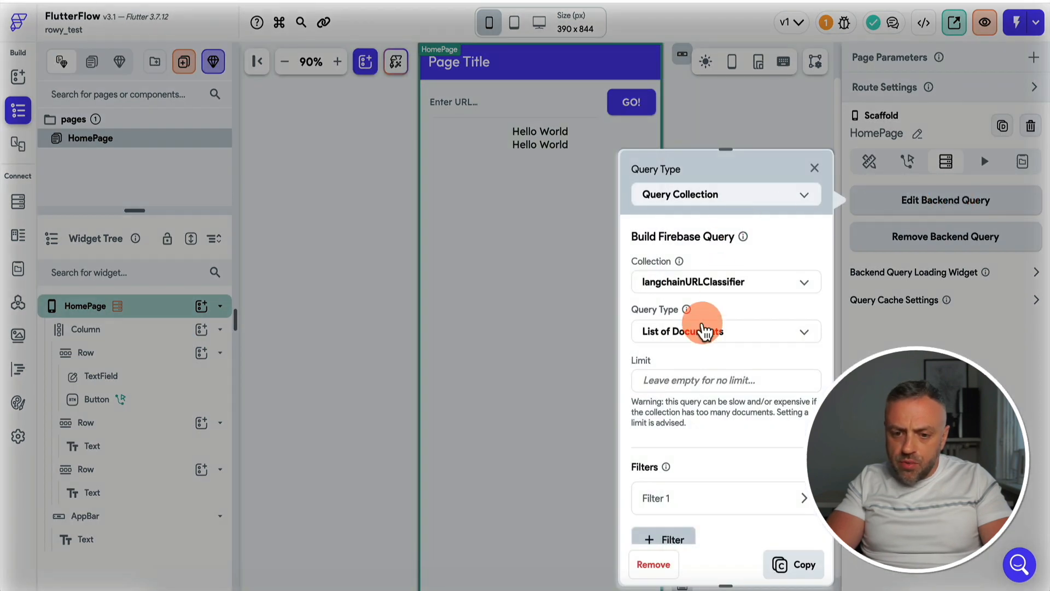
{"action": "left_click", "coordinate": [713, 336]}
{"action": "left_click", "coordinate": [703, 366]}
{"action": "left_click", "coordinate": [800, 567]}
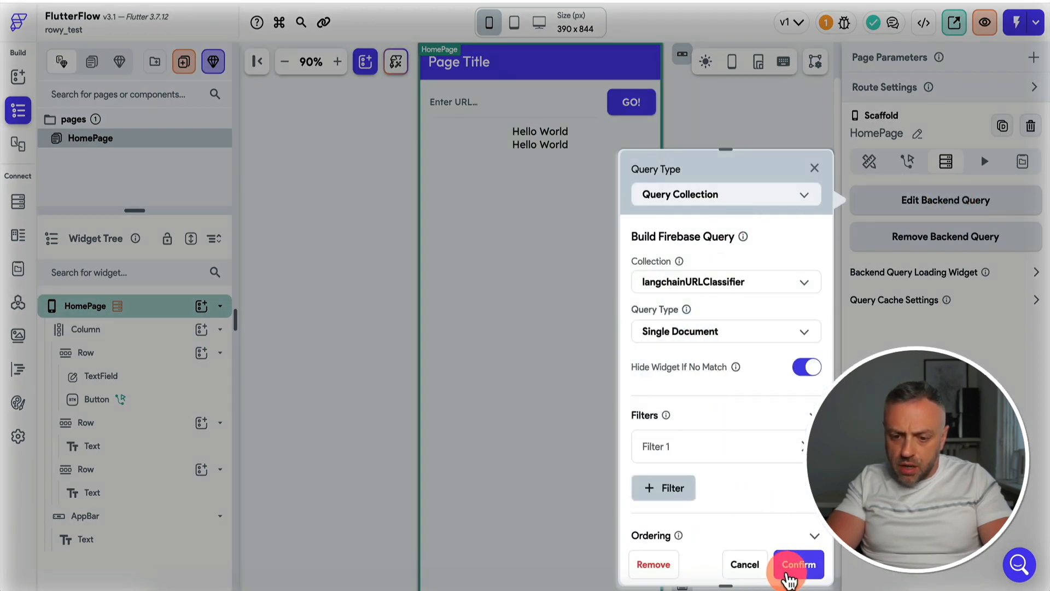
{"action": "left_click", "coordinate": [802, 568]}
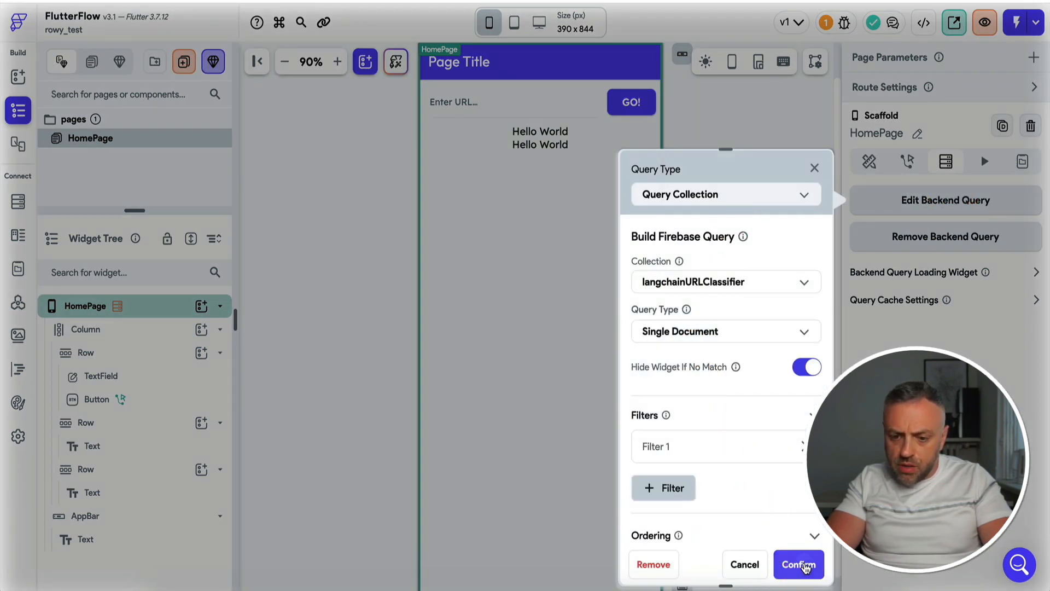
Bind the upper Text to websiteCategory and the lower Text to websiteSummary from the langchainURLClassifier document
{"action": "left_click", "coordinate": [549, 125]}
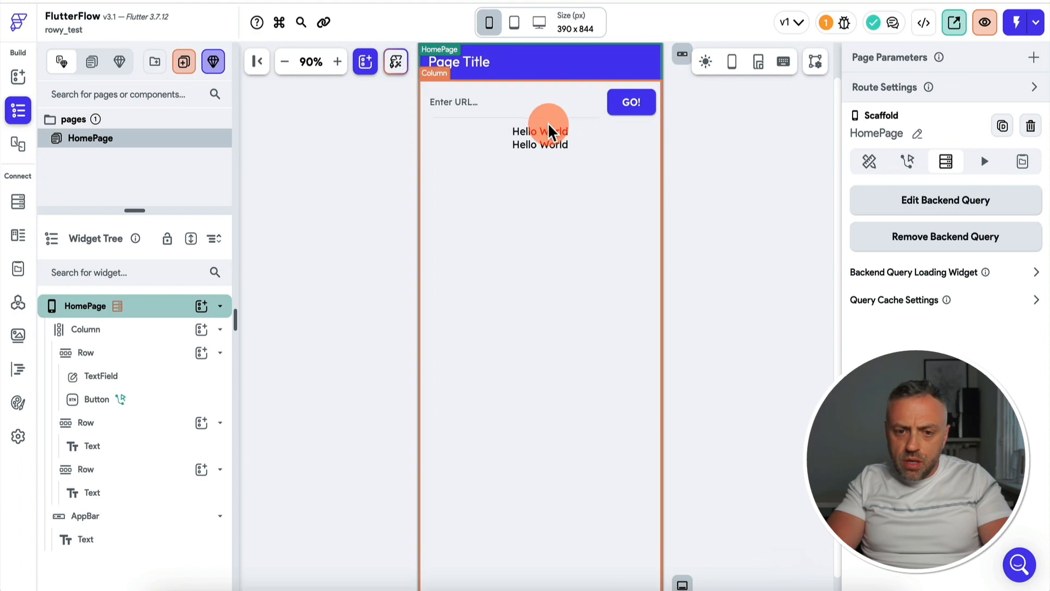
{"action": "left_click", "coordinate": [548, 131]}
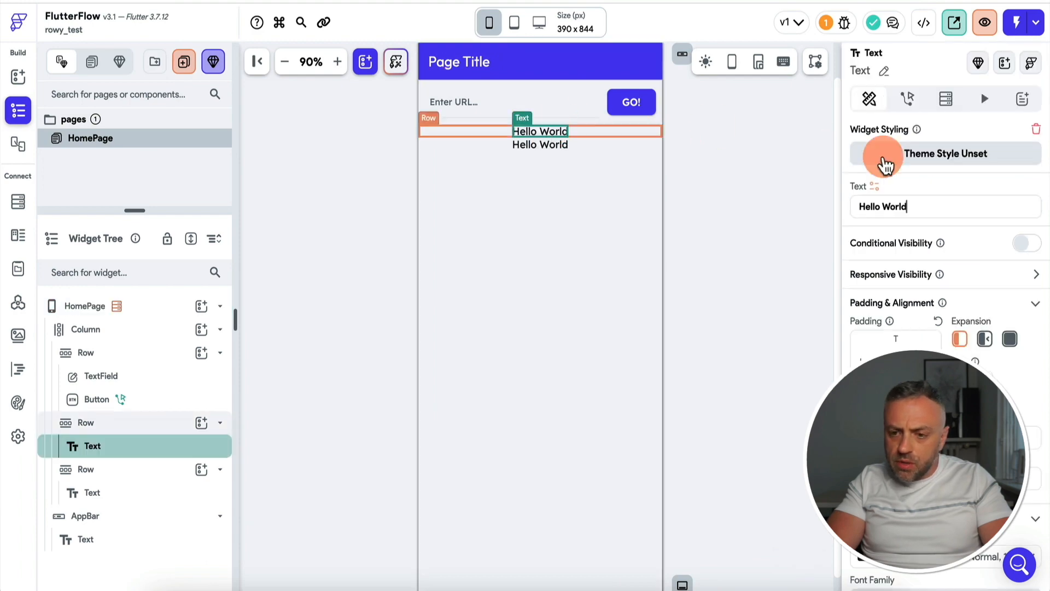
{"action": "left_click", "coordinate": [874, 186]}
{"action": "left_click", "coordinate": [696, 302]}
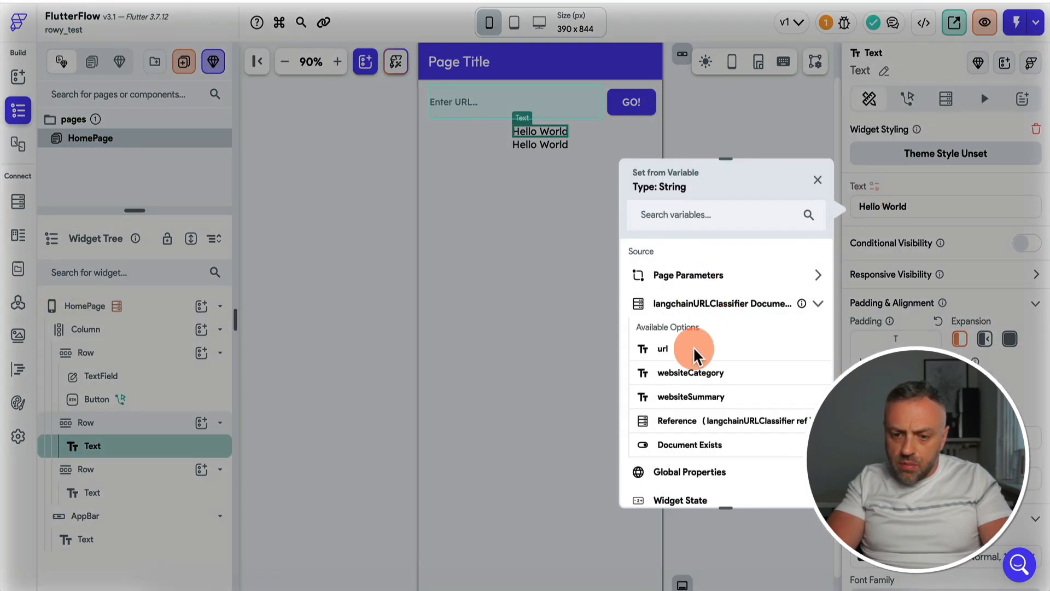
{"action": "left_click", "coordinate": [705, 373]}
{"action": "left_click", "coordinate": [547, 144]}
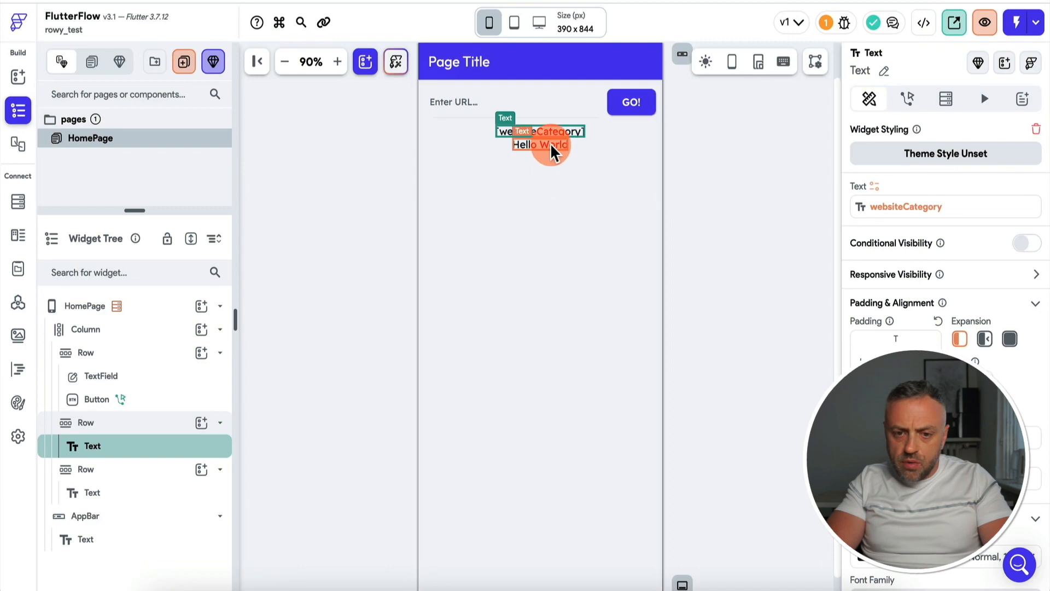
{"action": "left_click", "coordinate": [874, 186]}
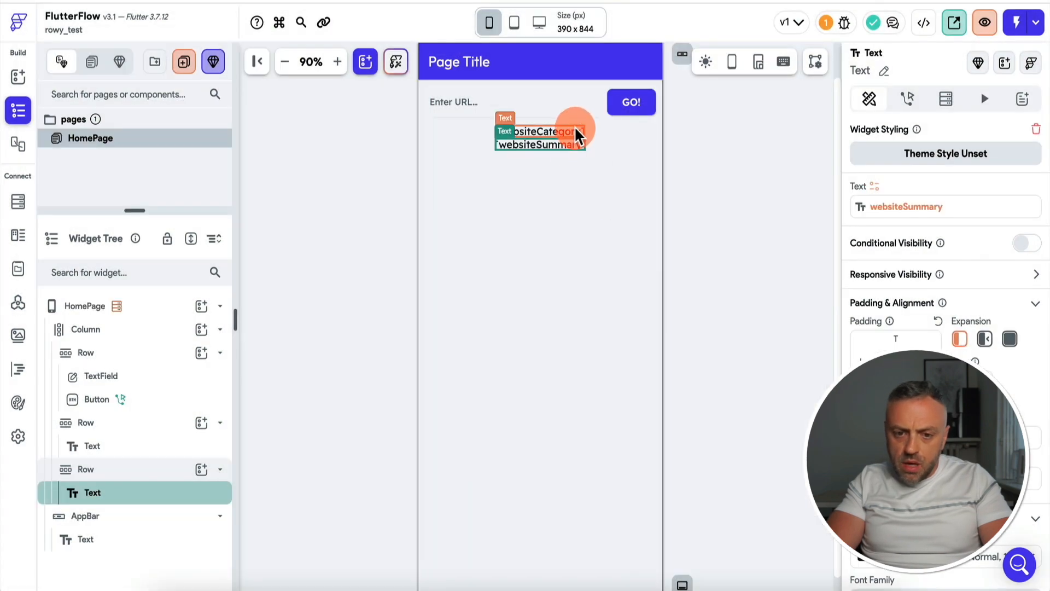
Set the bottom padding of the websiteCategory Text to 10
{"action": "left_click", "coordinate": [575, 131]}
{"action": "left_click", "coordinate": [899, 384]}
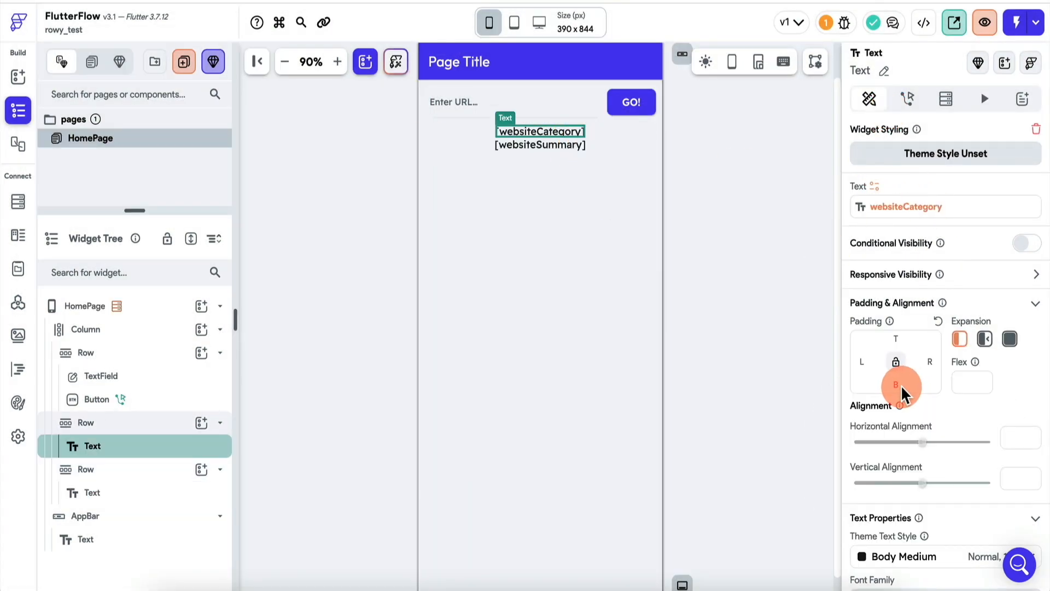
{"action": "type", "text": "10"}
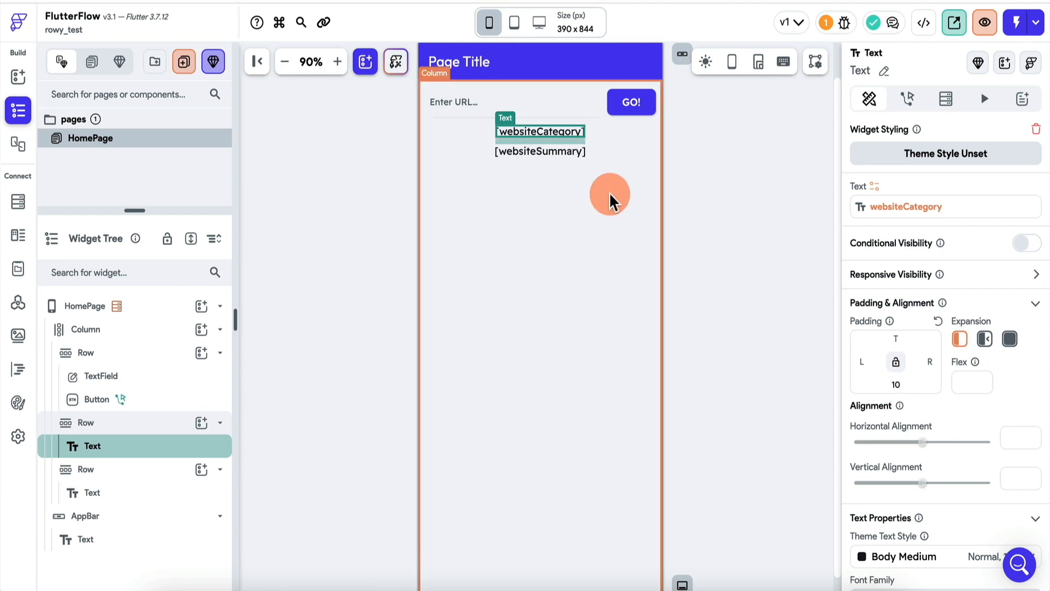
{"action": "left_click", "coordinate": [700, 176]}
Select the GO! button to review its On Tap action
{"action": "left_click", "coordinate": [632, 102]}
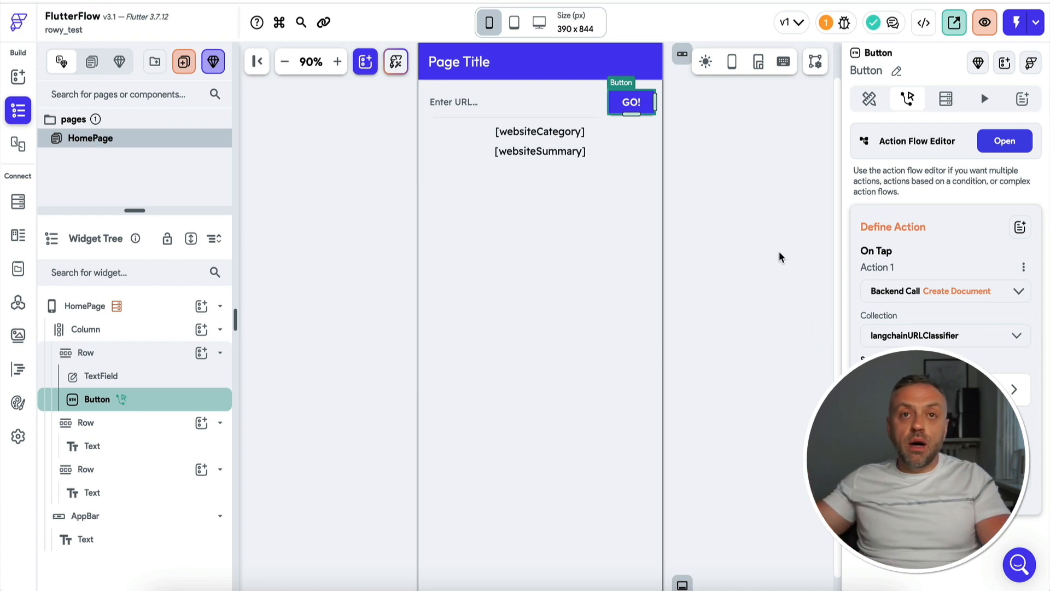
Open the Firestore Rules Setup warning and deploy the Firestore rules for the langchainURLClassifier collection
{"action": "left_click", "coordinate": [624, 164]}
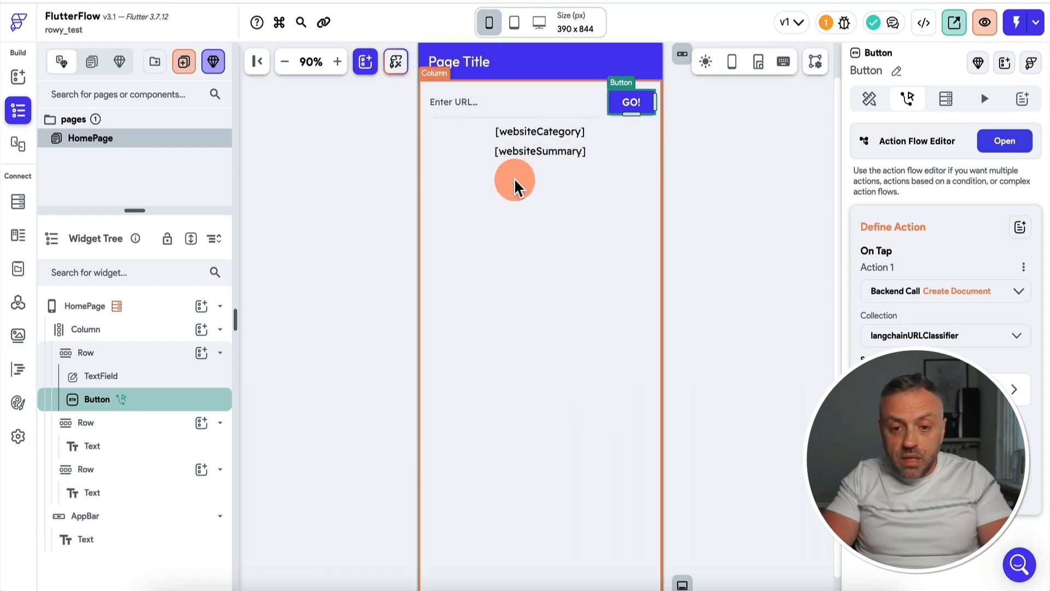
{"action": "left_click", "coordinate": [550, 100]}
{"action": "left_click", "coordinate": [831, 23]}
{"action": "left_click", "coordinate": [714, 103]}
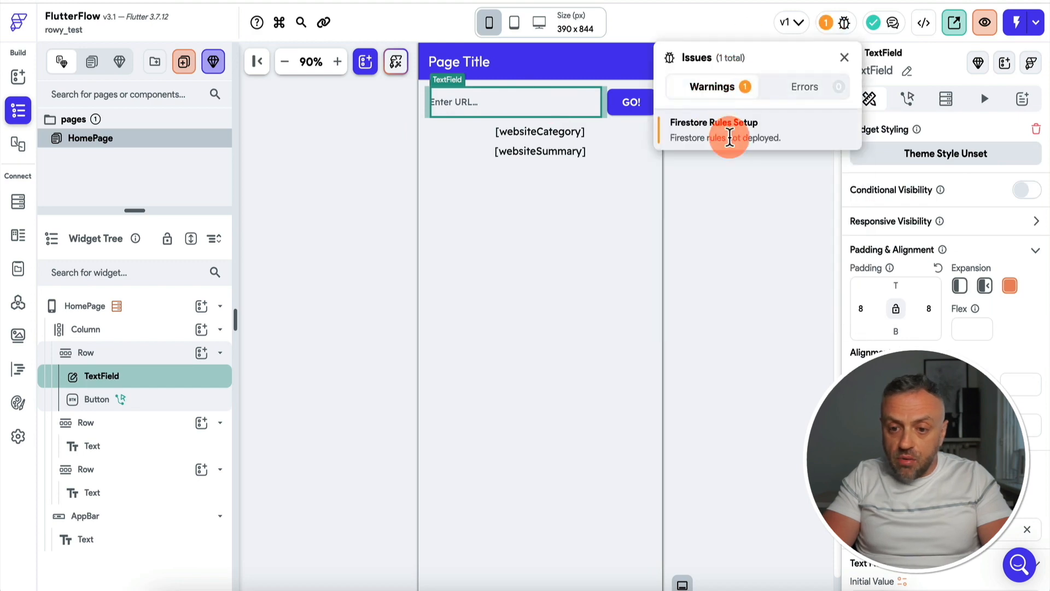
{"action": "left_click", "coordinate": [749, 131]}
{"action": "left_click", "coordinate": [630, 303]}
{"action": "scroll", "coordinate": [602, 304], "scroll_direction": "down", "scroll_amount": 4}
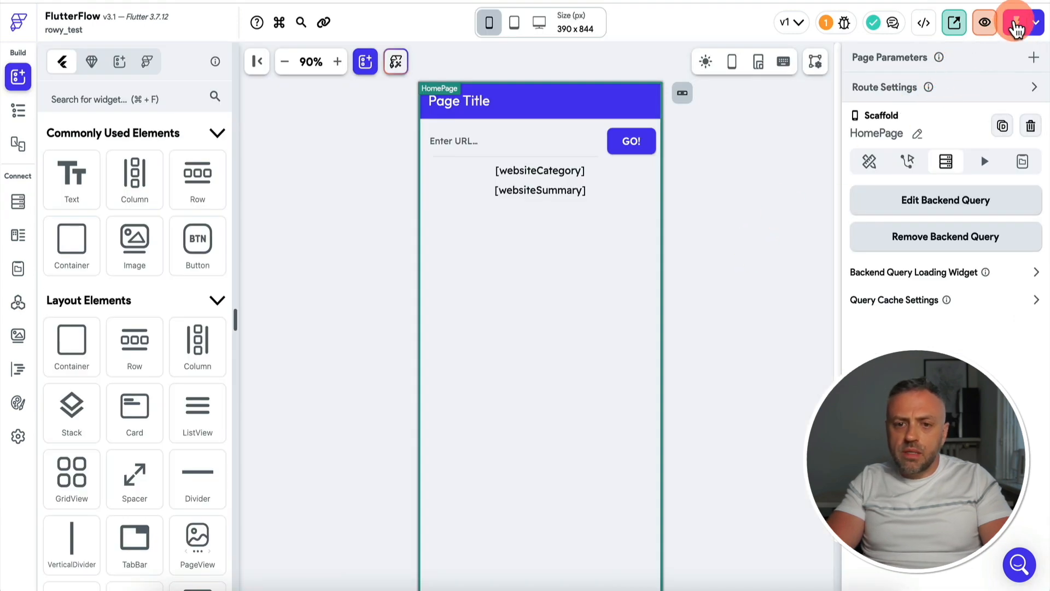
{"action": "left_click", "coordinate": [1016, 26]}
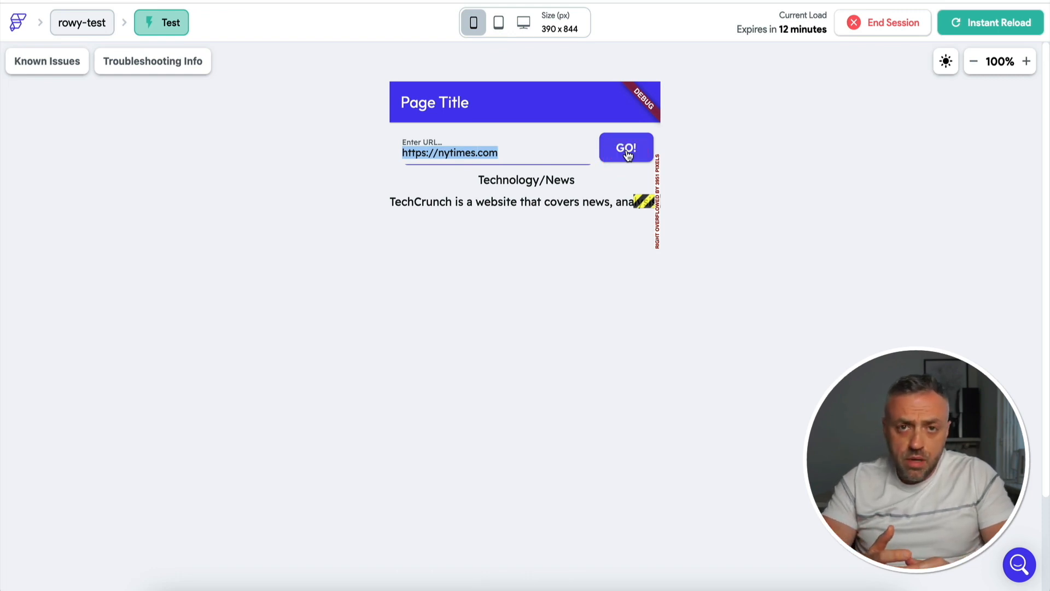
{"action": "left_click", "coordinate": [546, 192]}
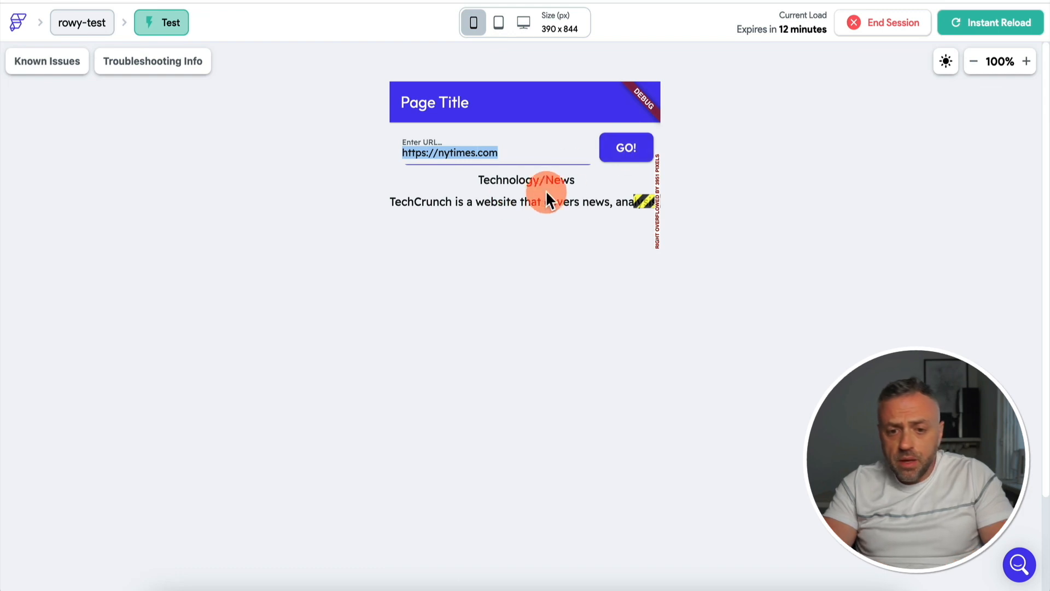
{"action": "left_click", "coordinate": [626, 149]}
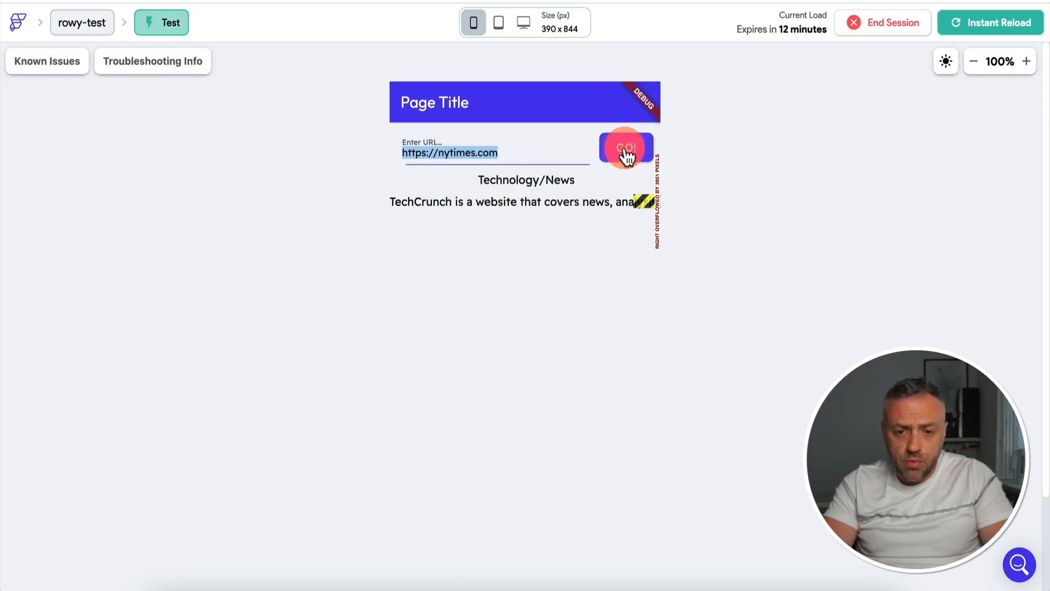
{"action": "left_click", "coordinate": [511, 150]}
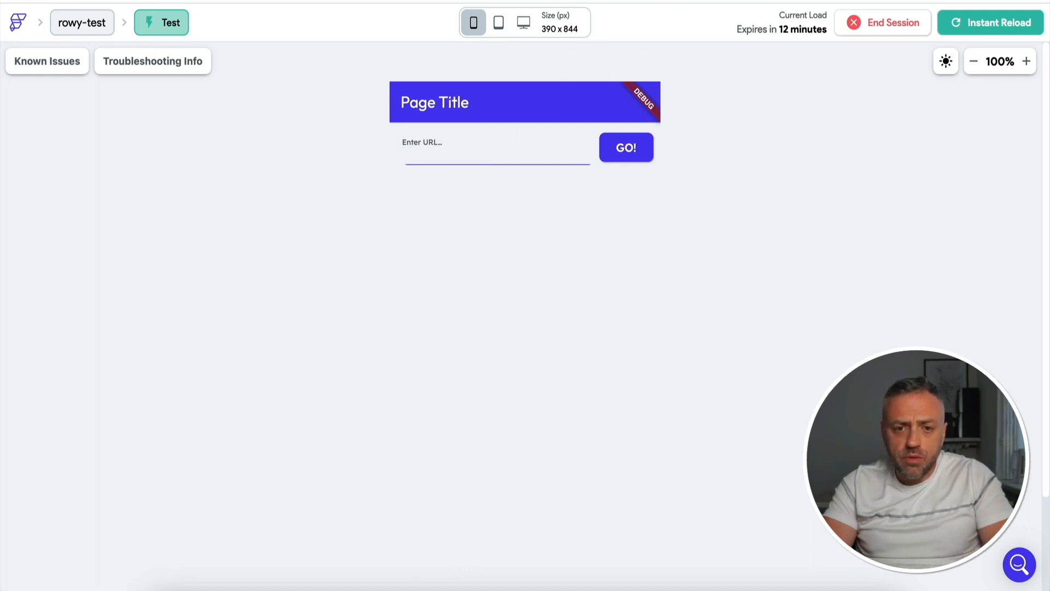
Switch to Firebase and examine the nytimes.com document in the langchainURLClassifier collection for its category and summary
{"action": "left_click", "coordinate": [465, 1]}
{"action": "left_click", "coordinate": [333, 408]}
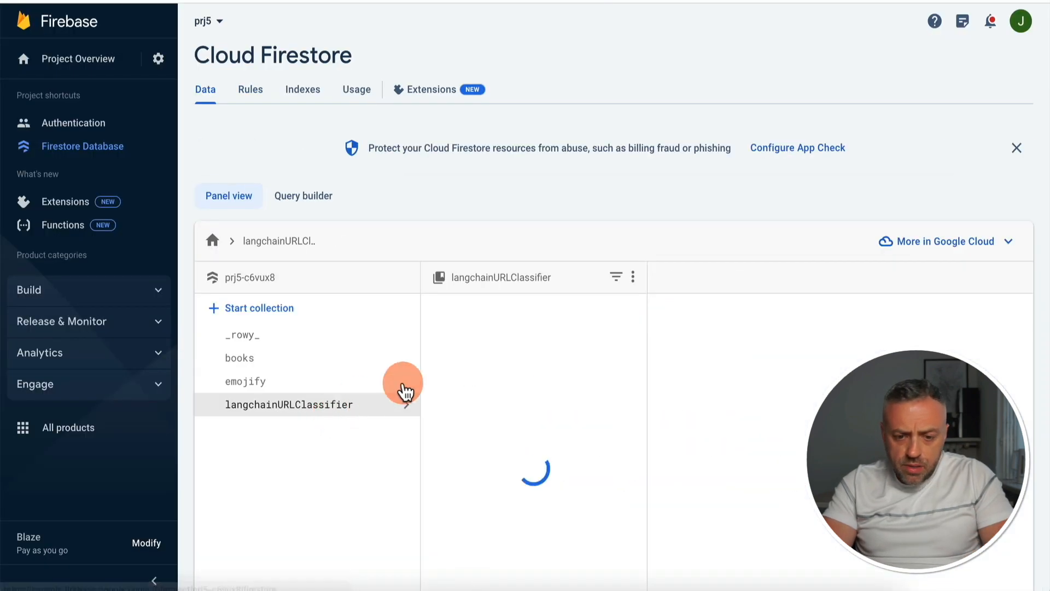
{"action": "left_click", "coordinate": [554, 334]}
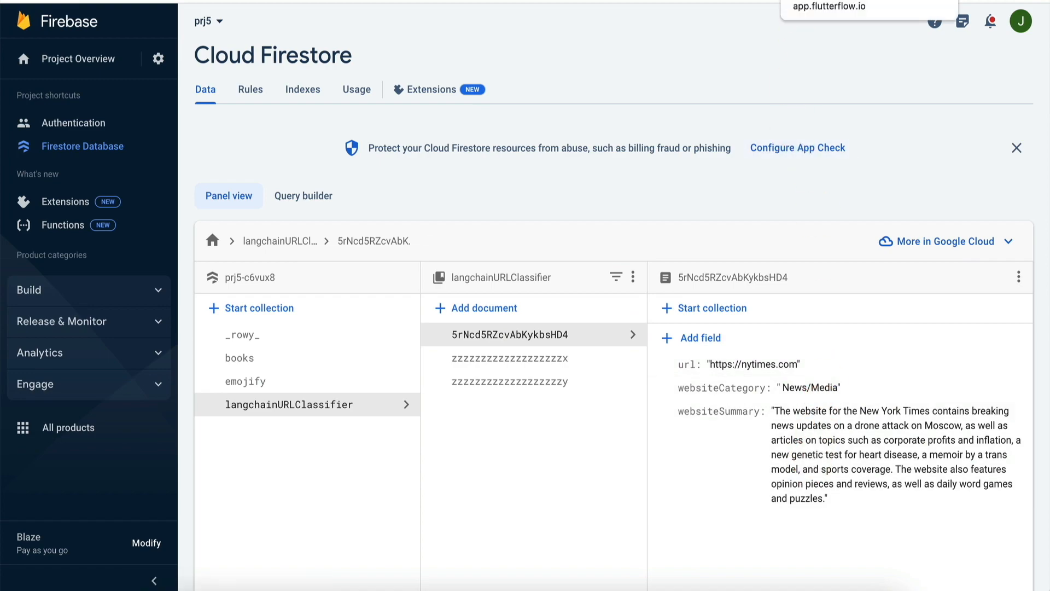
{"action": "left_click", "coordinate": [806, 11]}
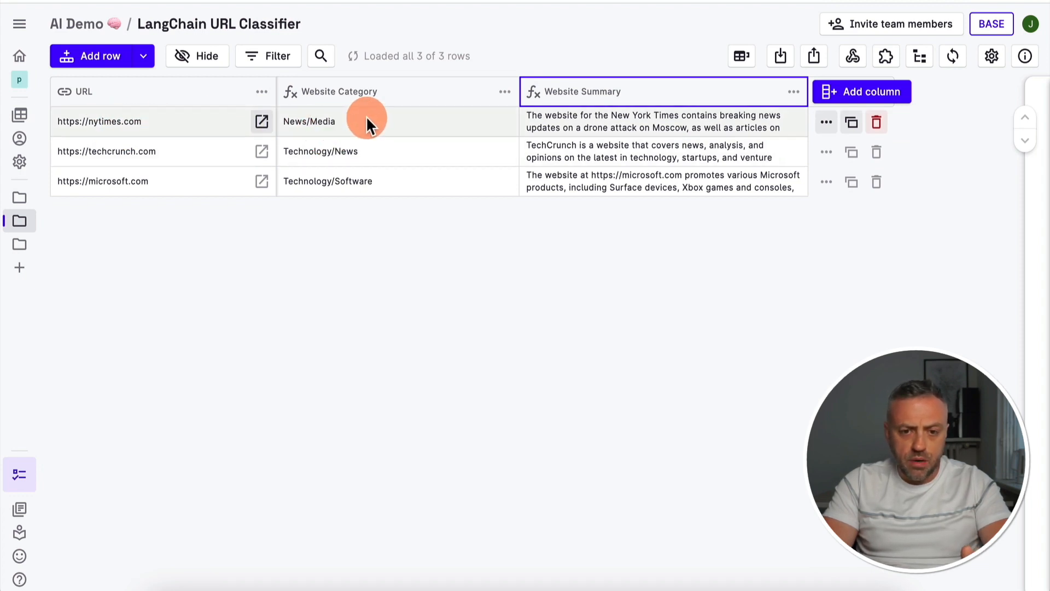
Return to FlutterFlow and set the expansion of the websiteCategory and websiteSummary Texts to Expanded
{"action": "left_click", "coordinate": [880, 1]}
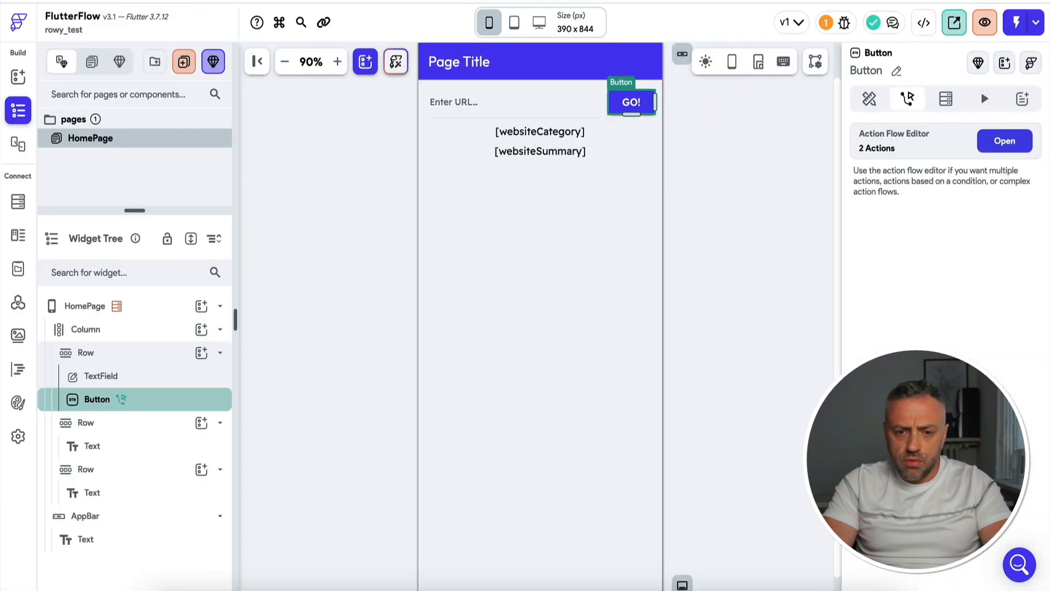
{"action": "left_click", "coordinate": [567, 137]}
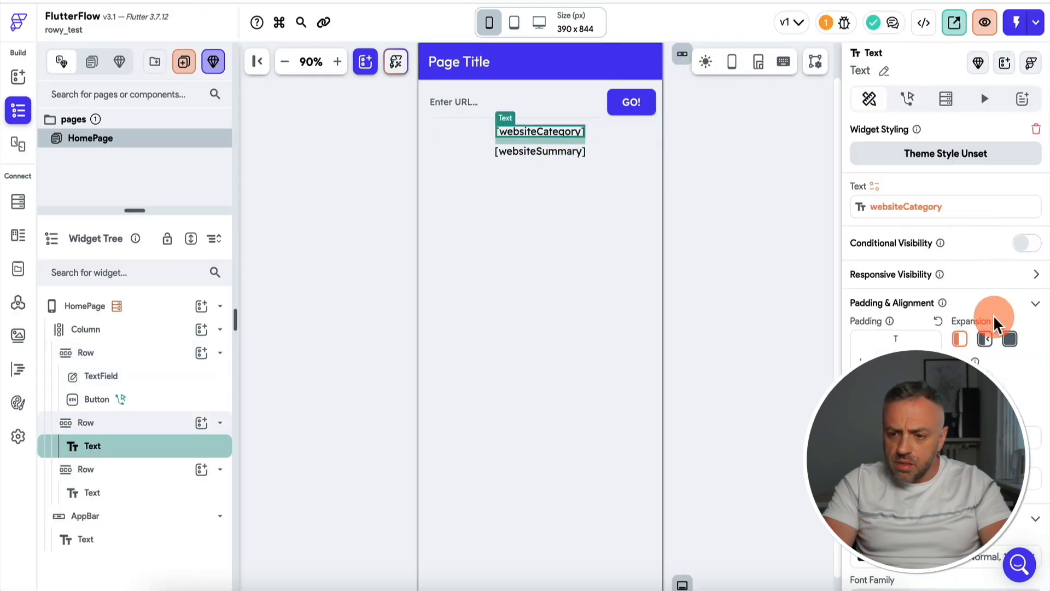
{"action": "left_click", "coordinate": [1010, 340]}
{"action": "left_click", "coordinate": [569, 153]}
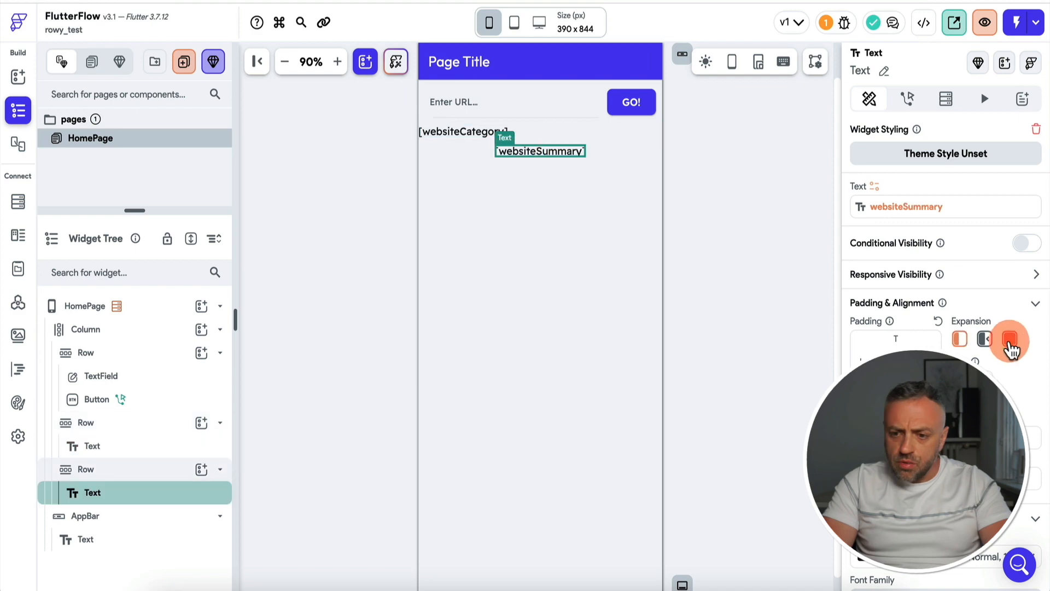
{"action": "left_click", "coordinate": [1010, 340]}
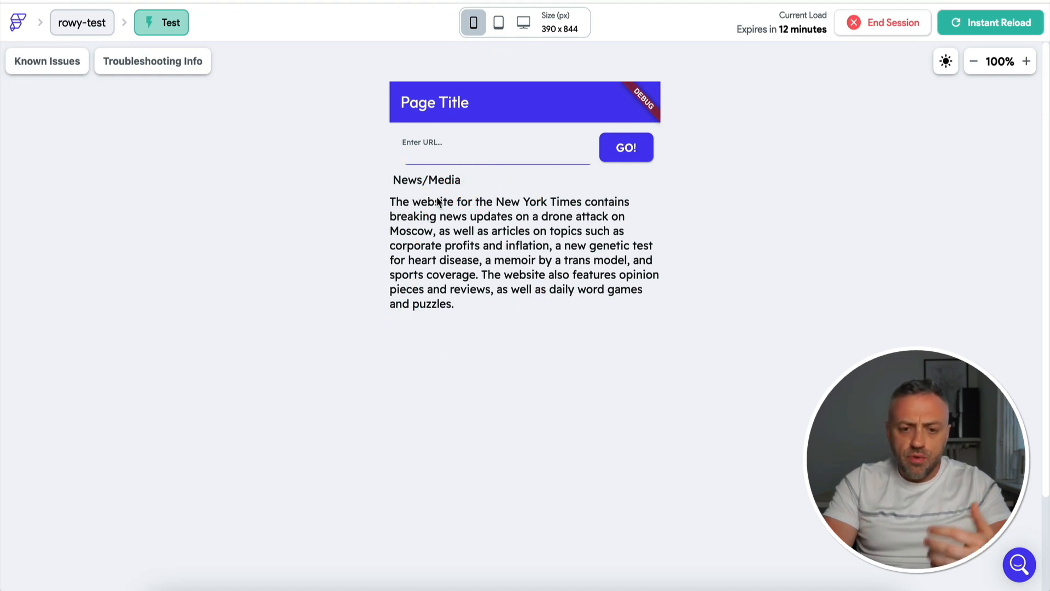
Select the Enter URL field in the running test app
{"action": "left_click", "coordinate": [476, 148]}
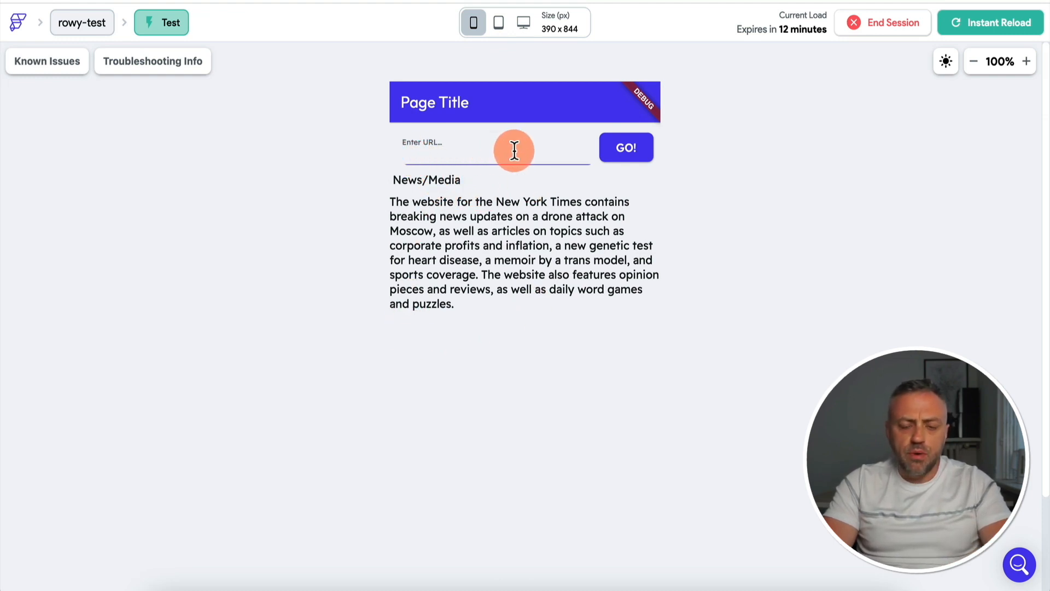